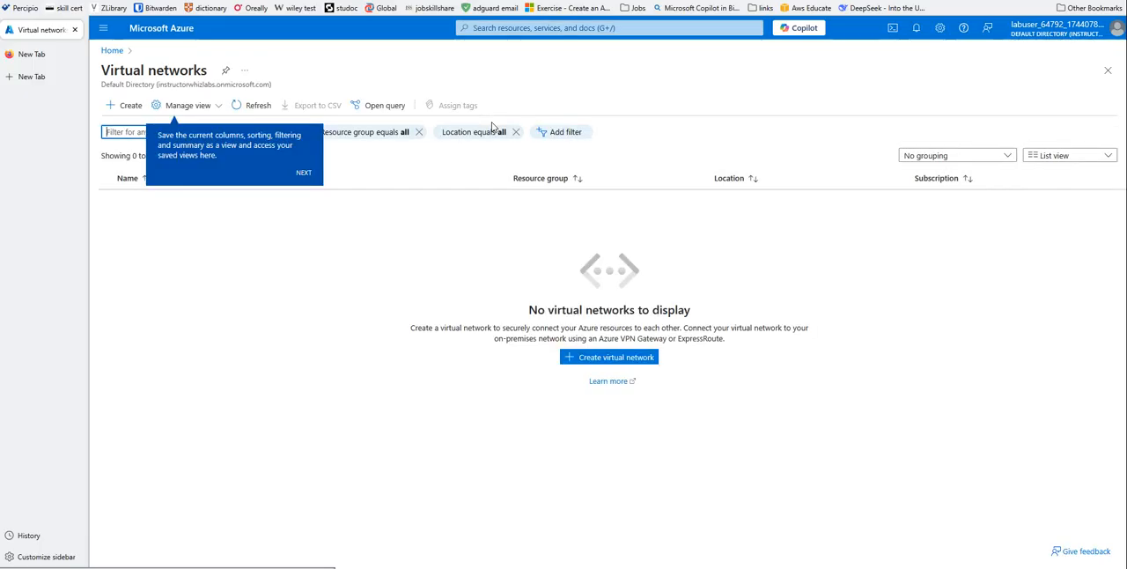
- Start a new virtual network named Hub-Vnet in the preselected resource group and region, and proceed to its security settings
{"action": "left_click", "coordinate": [612, 359]}
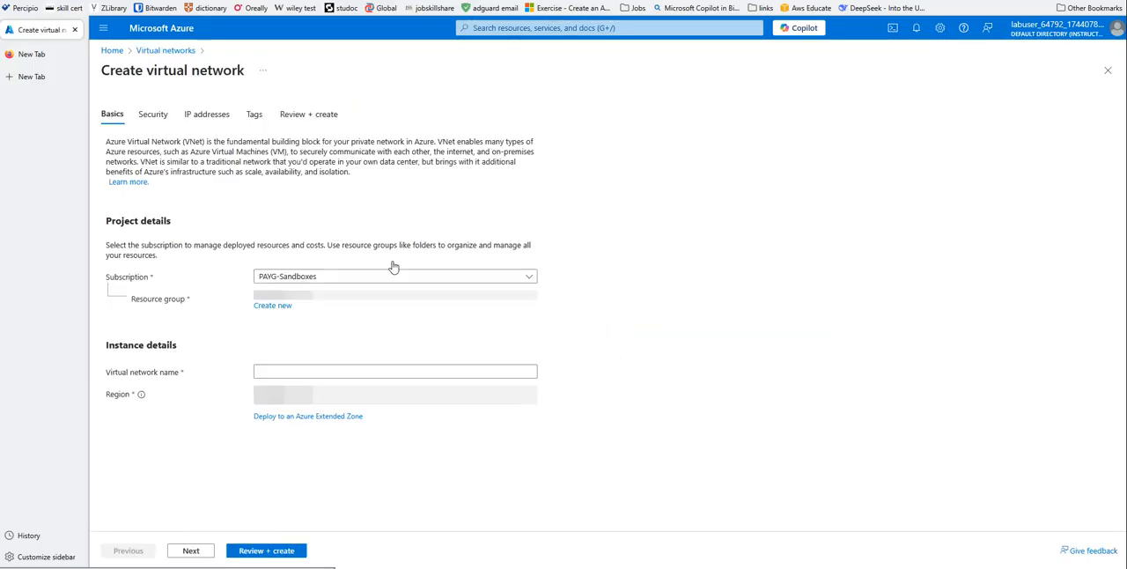
{"action": "left_click", "coordinate": [280, 377]}
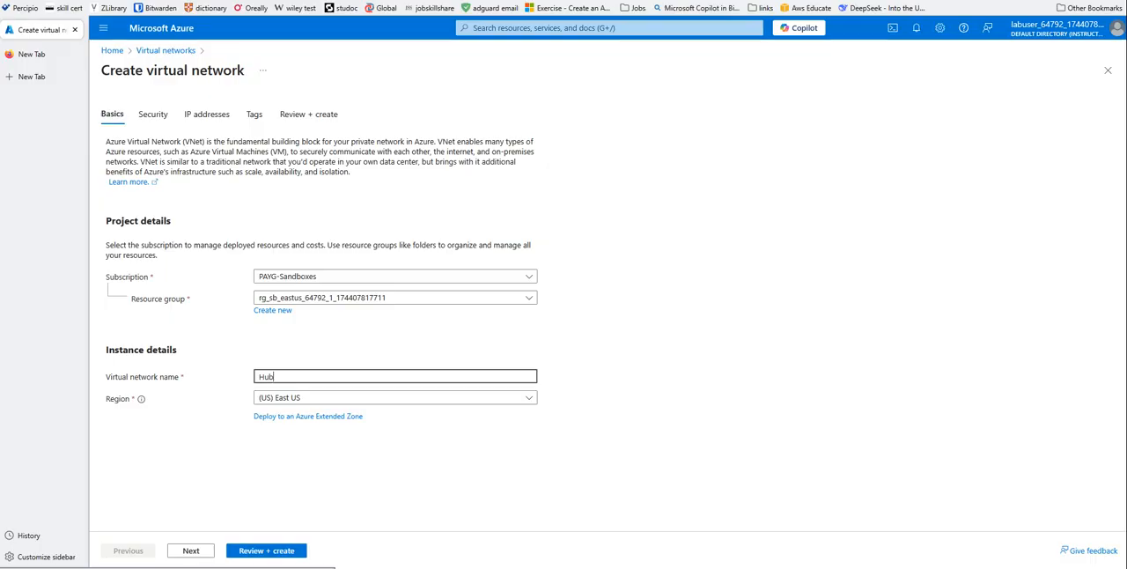
{"action": "type", "text": "Hub-v"}
{"action": "left_click", "coordinate": [190, 550]}
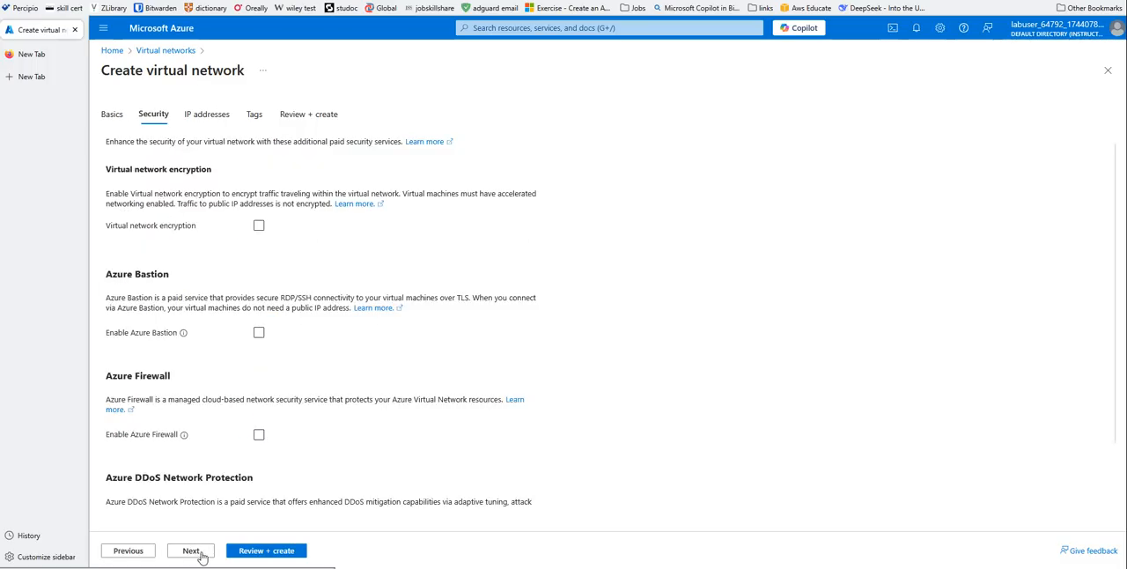
- Enable Azure Bastion for Hub-Vnet with the suggested host name and public IP address
{"action": "scroll", "coordinate": [348, 326], "scroll_direction": "down", "scroll_amount": 1}
{"action": "scroll", "coordinate": [330, 300], "scroll_direction": "up", "scroll_amount": 1}
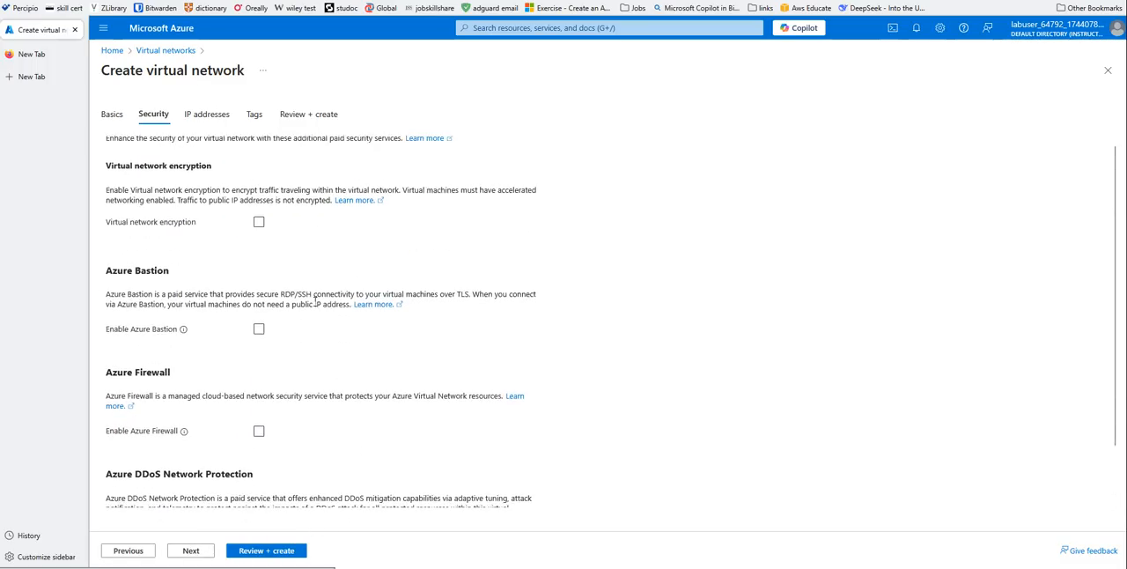
{"action": "left_click", "coordinate": [258, 332]}
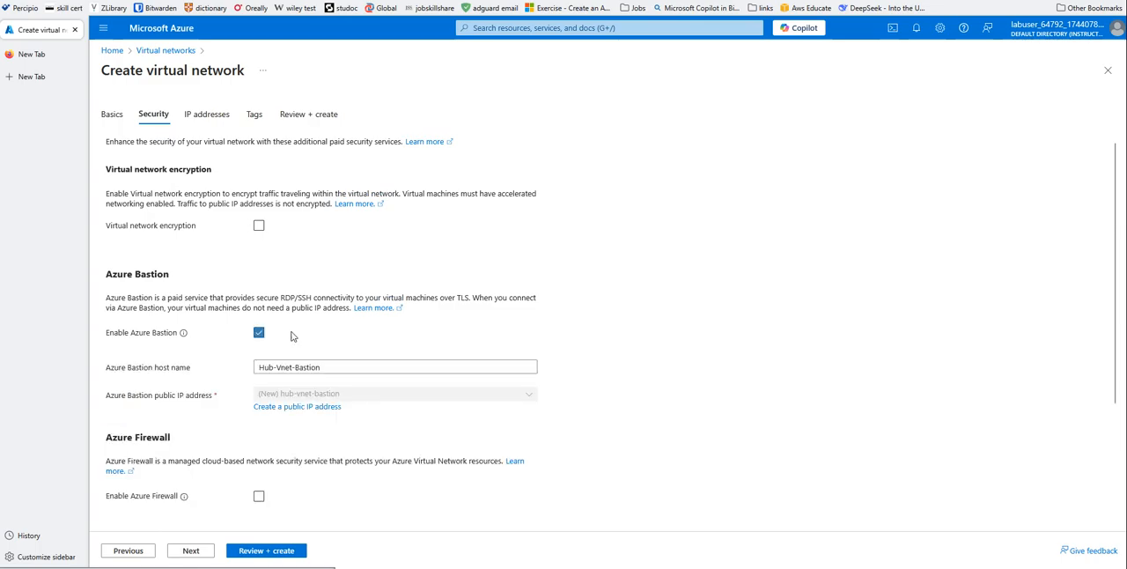
- Enable Azure Firewall for Hub-Vnet and set its tier to Basic
{"action": "scroll", "coordinate": [599, 343], "scroll_direction": "down", "scroll_amount": 1}
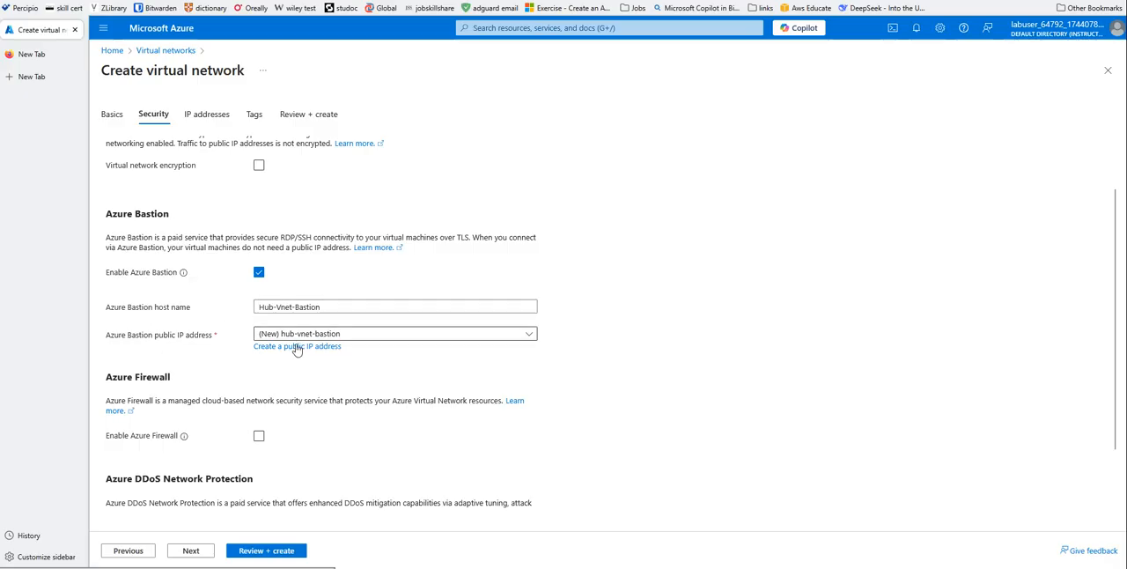
{"action": "scroll", "coordinate": [622, 343], "scroll_direction": "down", "scroll_amount": 1}
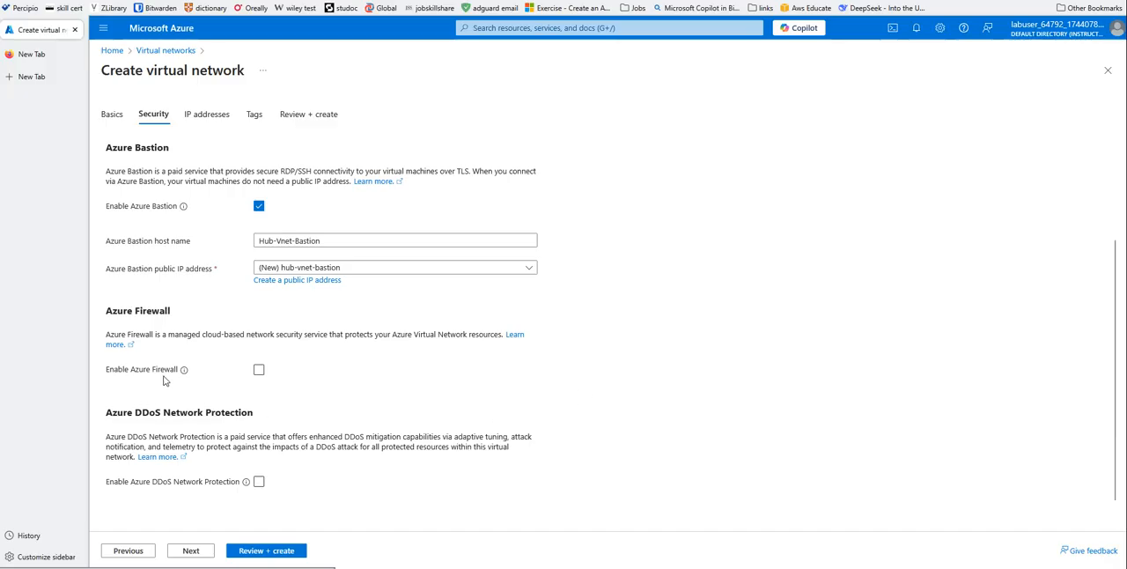
{"action": "left_click", "coordinate": [259, 370]}
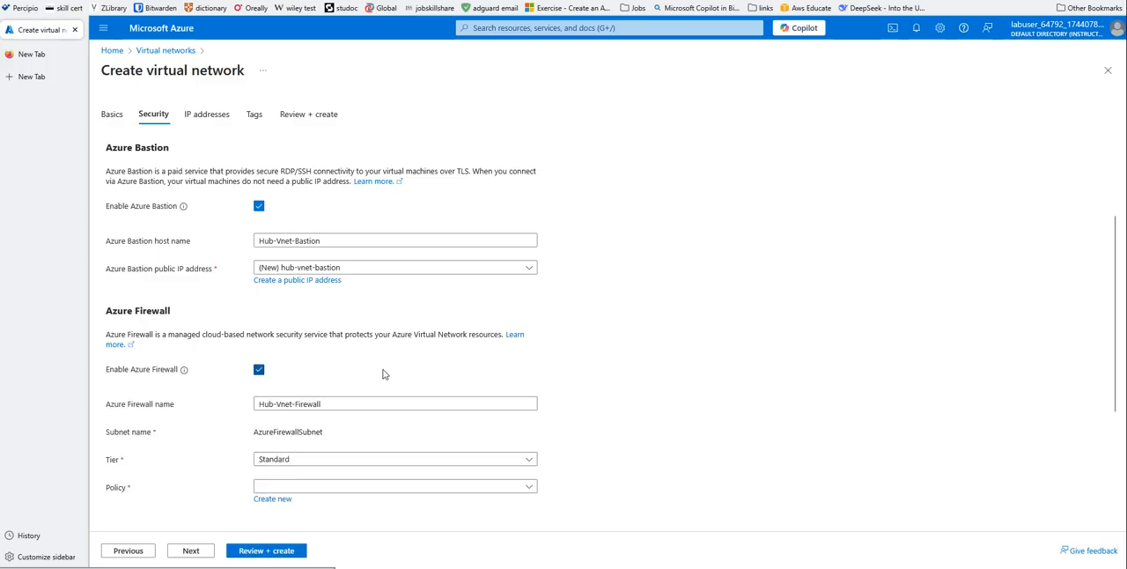
{"action": "scroll", "coordinate": [648, 330], "scroll_direction": "down", "scroll_amount": 2}
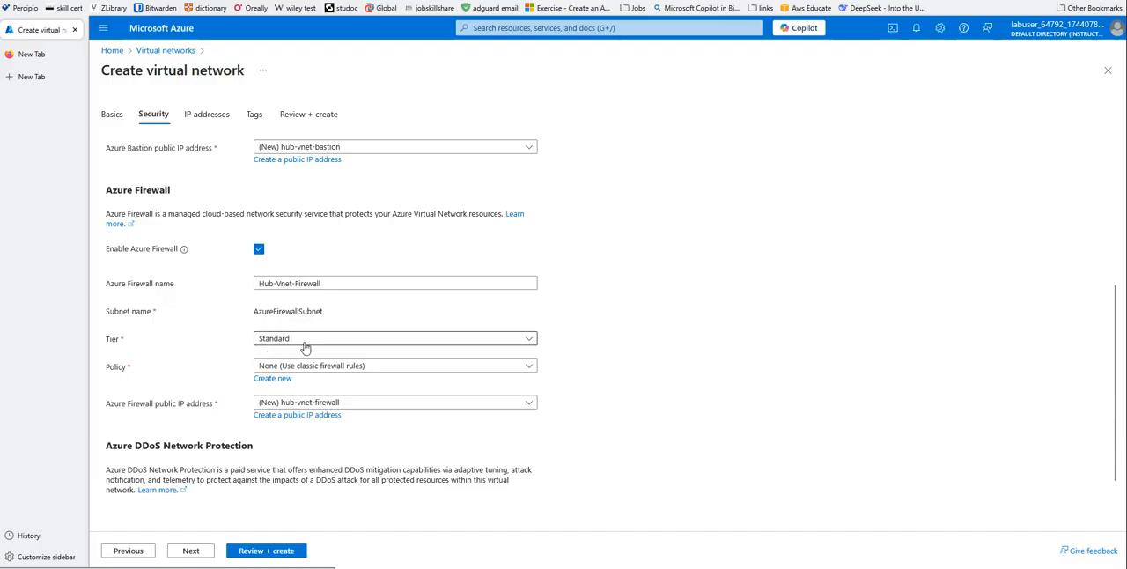
{"action": "left_click", "coordinate": [529, 339]}
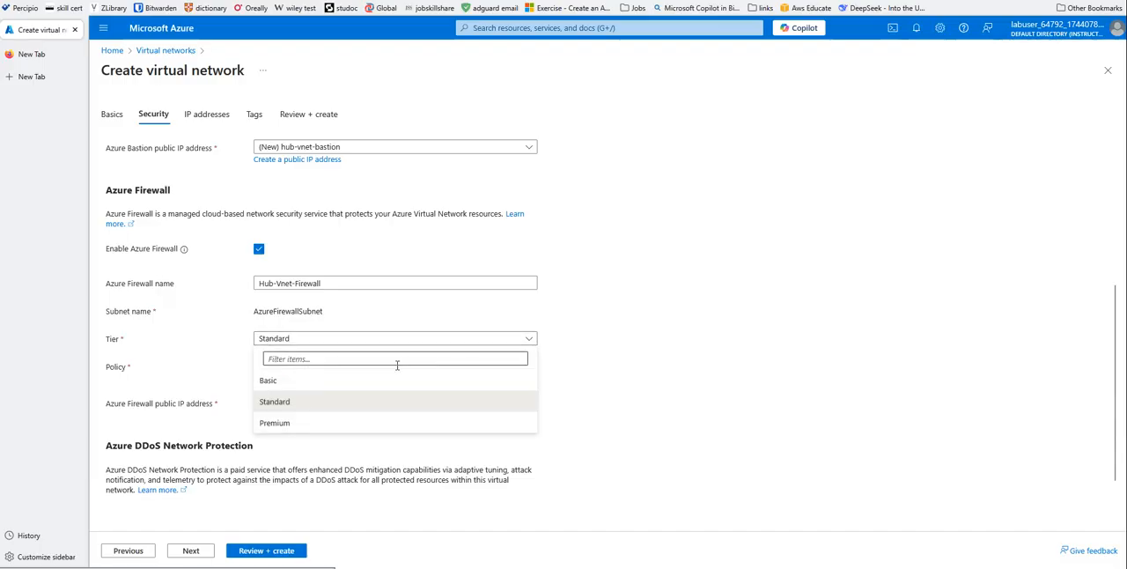
{"action": "left_click", "coordinate": [269, 381]}
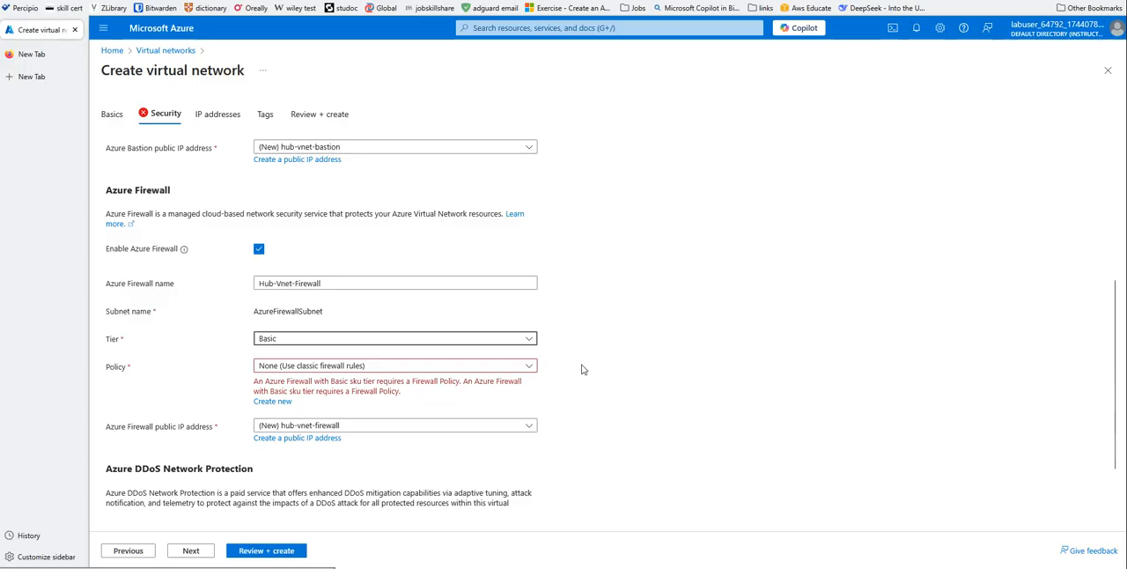
- Create a new firewall policy for Hub-Vnet with the suggested name Hub-Vnet-firewall-policy
{"action": "scroll", "coordinate": [581, 370], "scroll_direction": "down", "scroll_amount": 2}
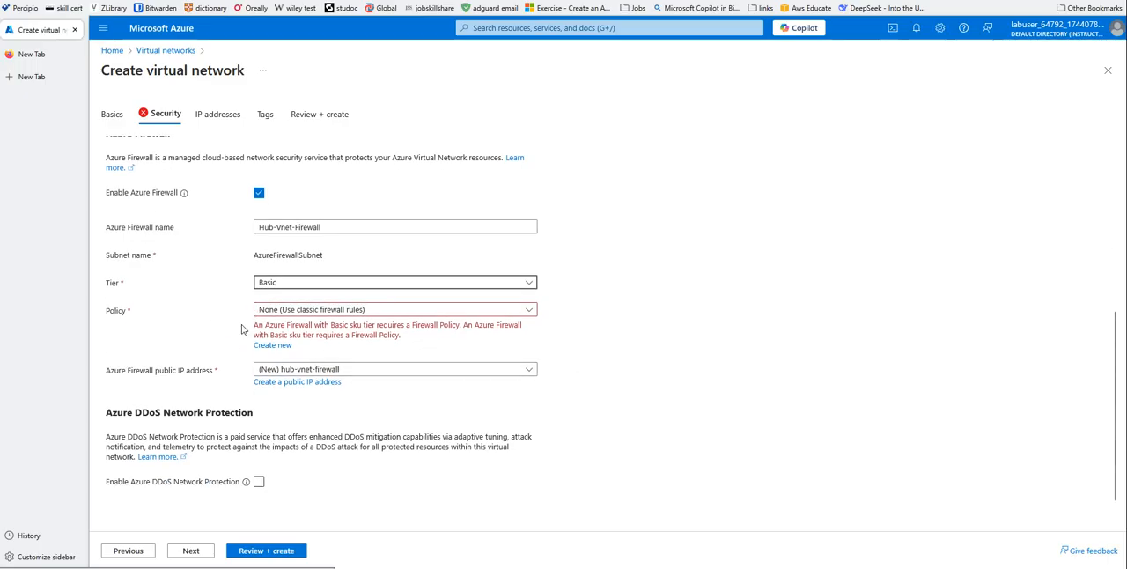
{"action": "left_click", "coordinate": [274, 346]}
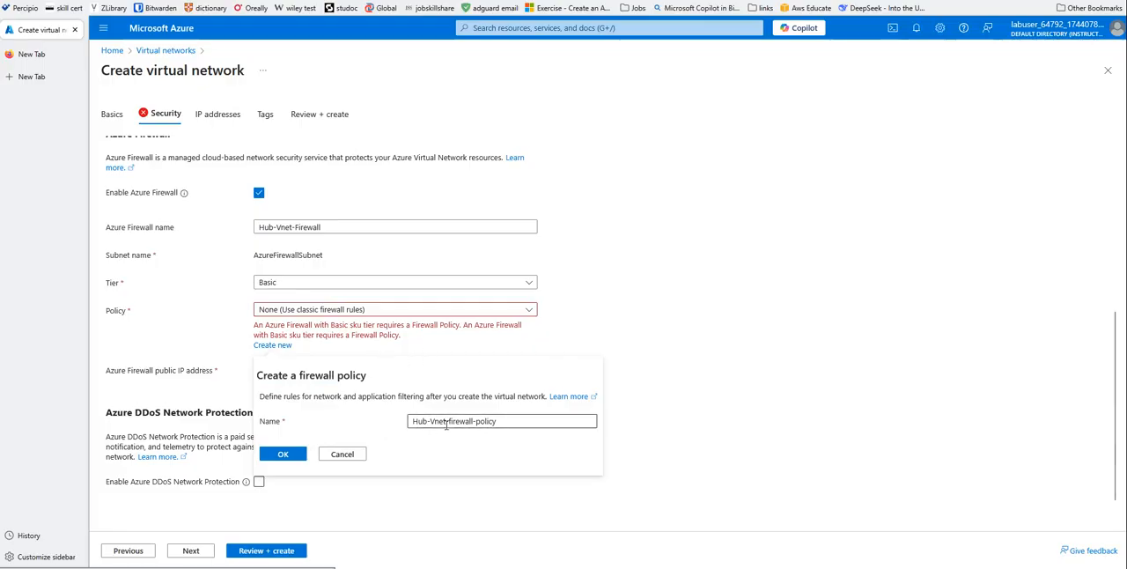
{"action": "left_click", "coordinate": [283, 454]}
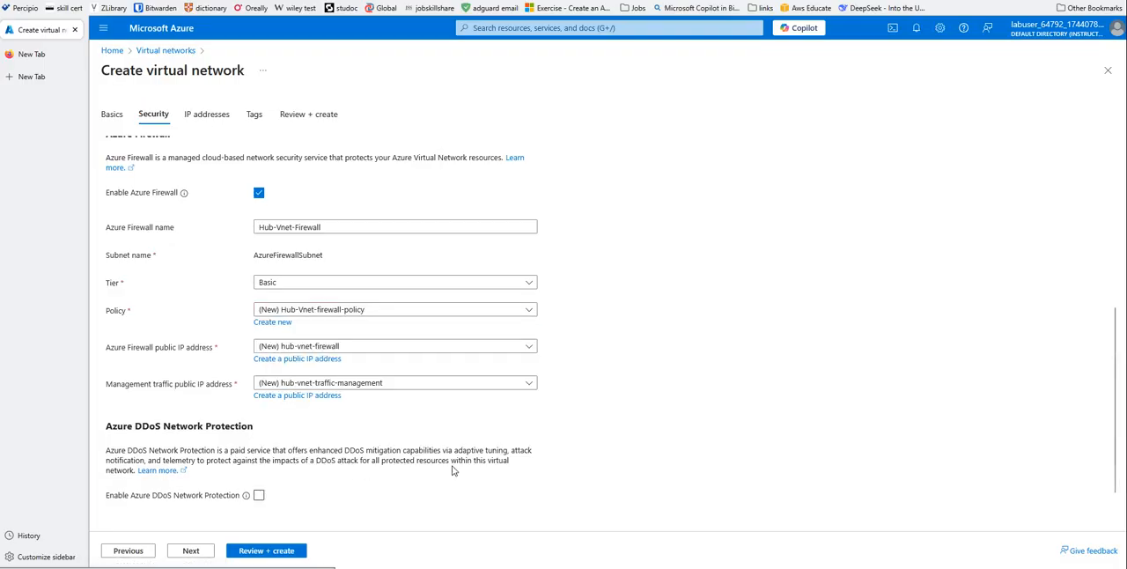
- Leave DDoS protection off, accept the default IP addresses and tags, and deploy Hub-Vnet
{"action": "scroll", "coordinate": [615, 390], "scroll_direction": "down", "scroll_amount": 1}
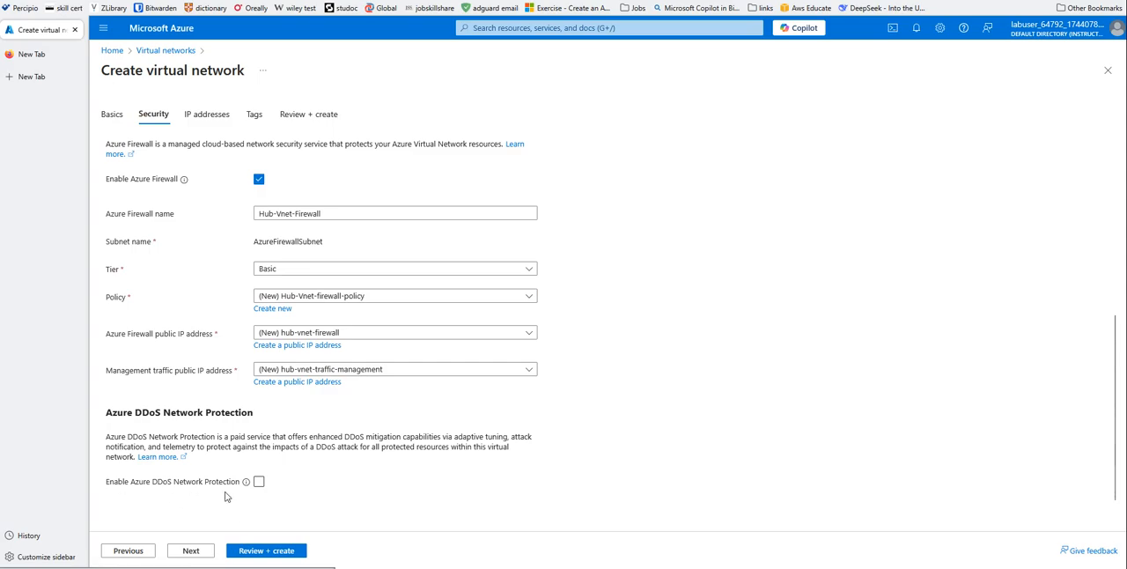
{"action": "left_click", "coordinate": [208, 552]}
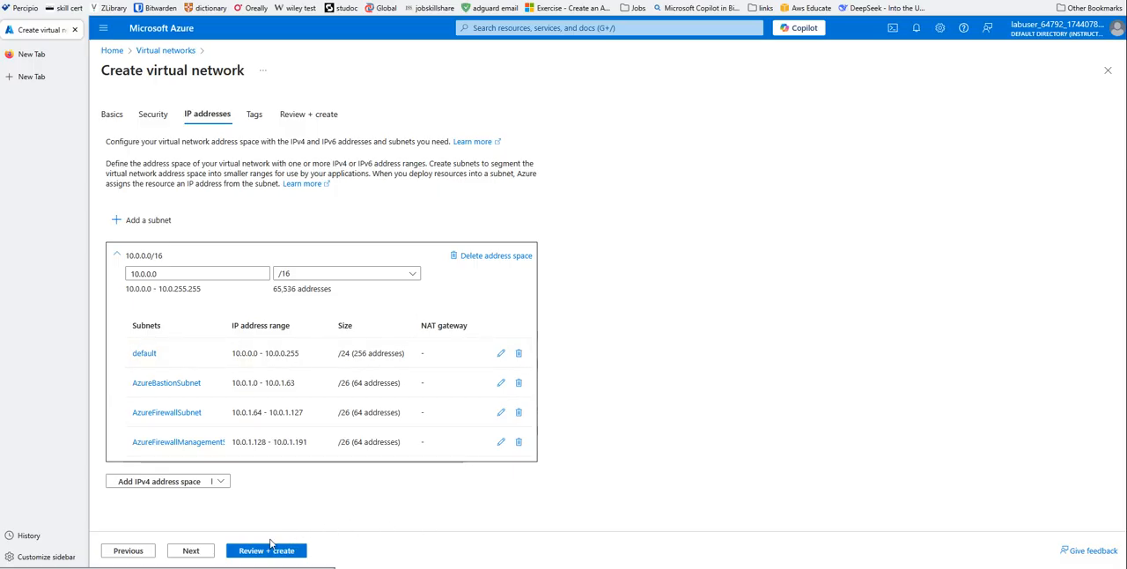
{"action": "left_click", "coordinate": [193, 553]}
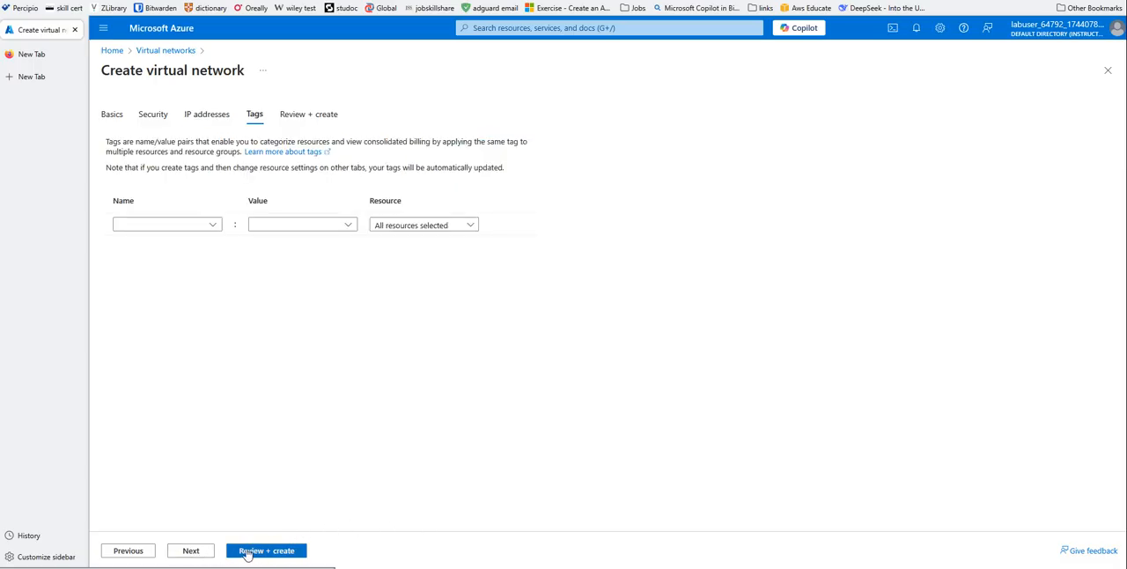
{"action": "left_click", "coordinate": [193, 550]}
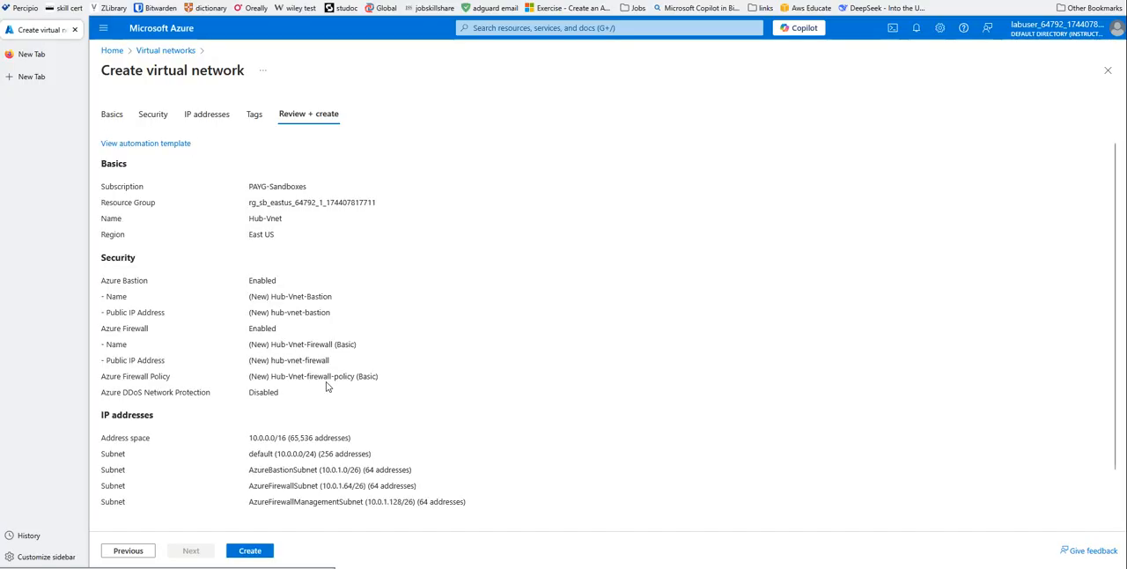
{"action": "left_click", "coordinate": [252, 552]}
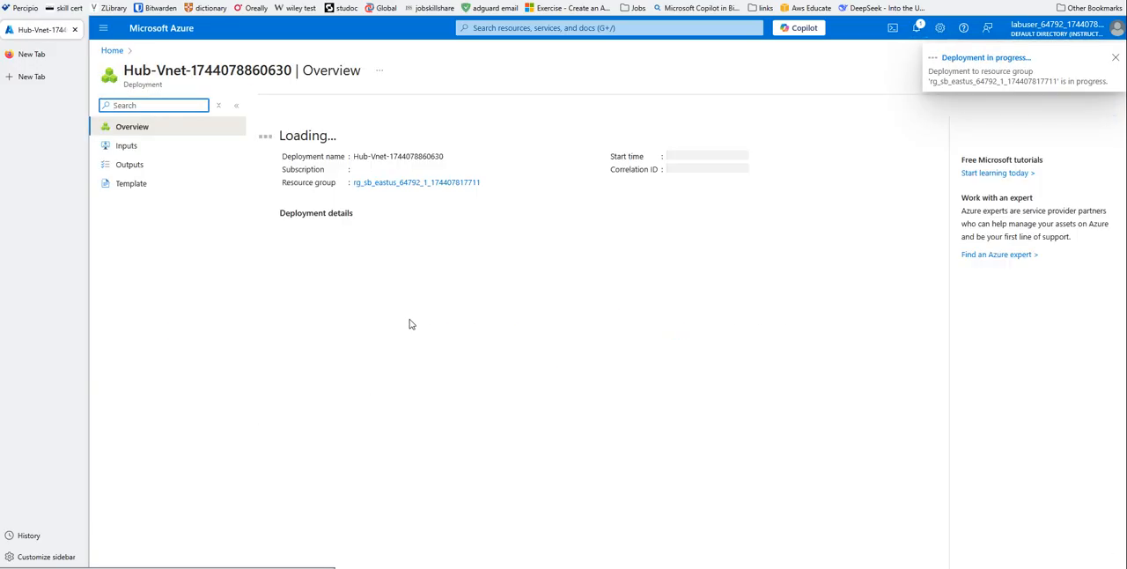
- Start a second virtual network named Spoke1-Vnet in the same resource group and proceed to its security settings
{"action": "left_click", "coordinate": [110, 50]}
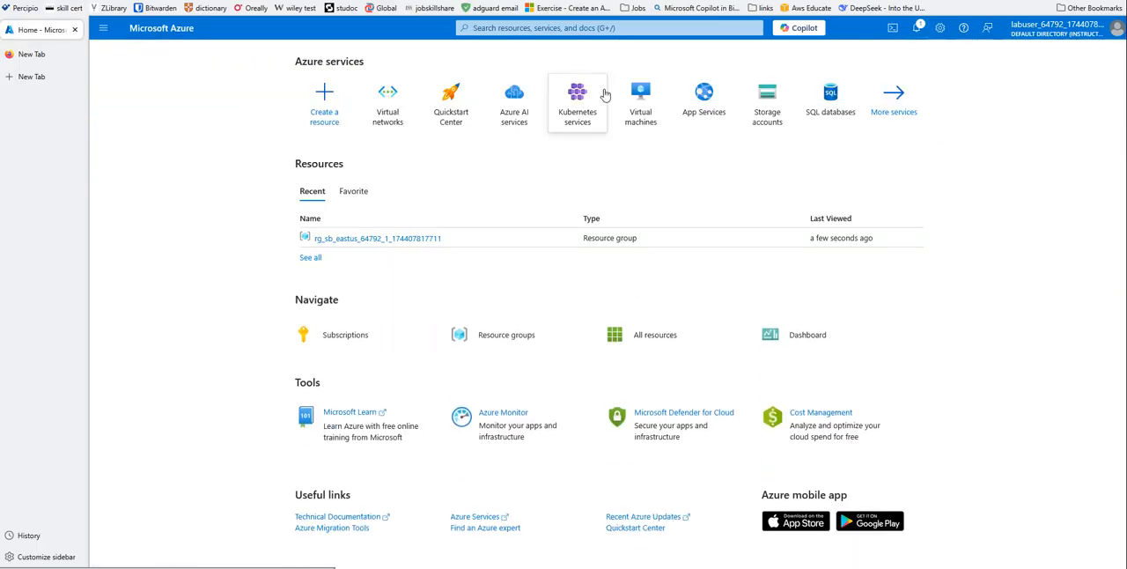
{"action": "left_click", "coordinate": [393, 118]}
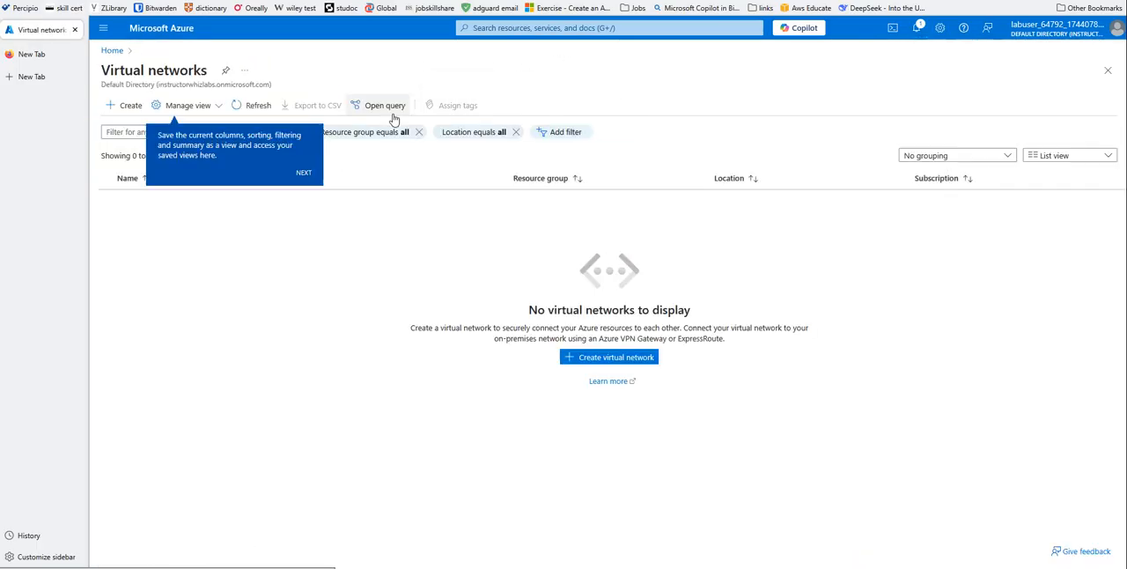
{"action": "left_click", "coordinate": [588, 357]}
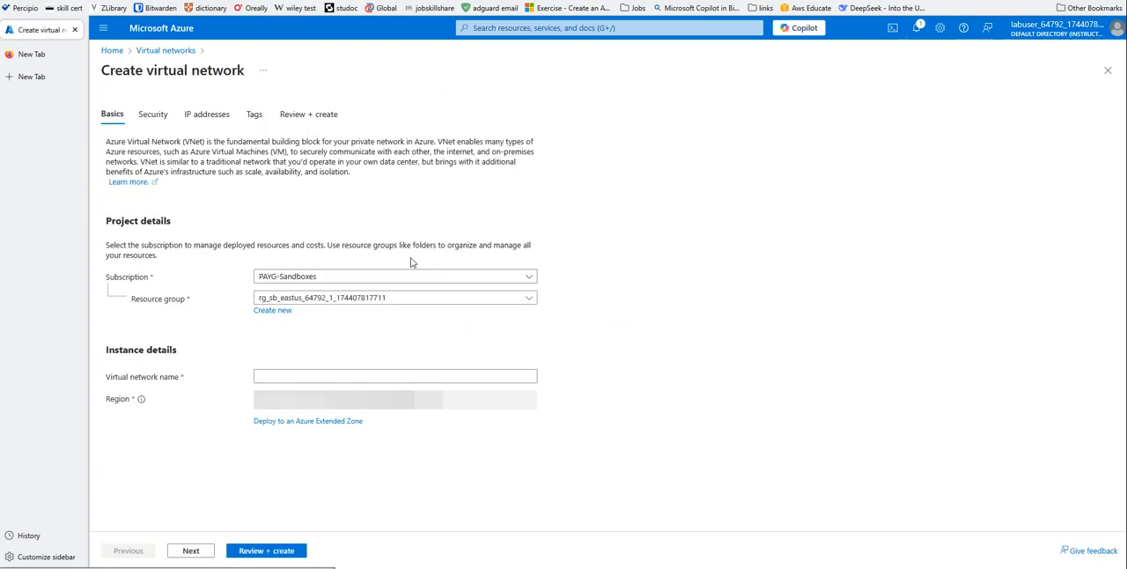
{"action": "left_click", "coordinate": [281, 374]}
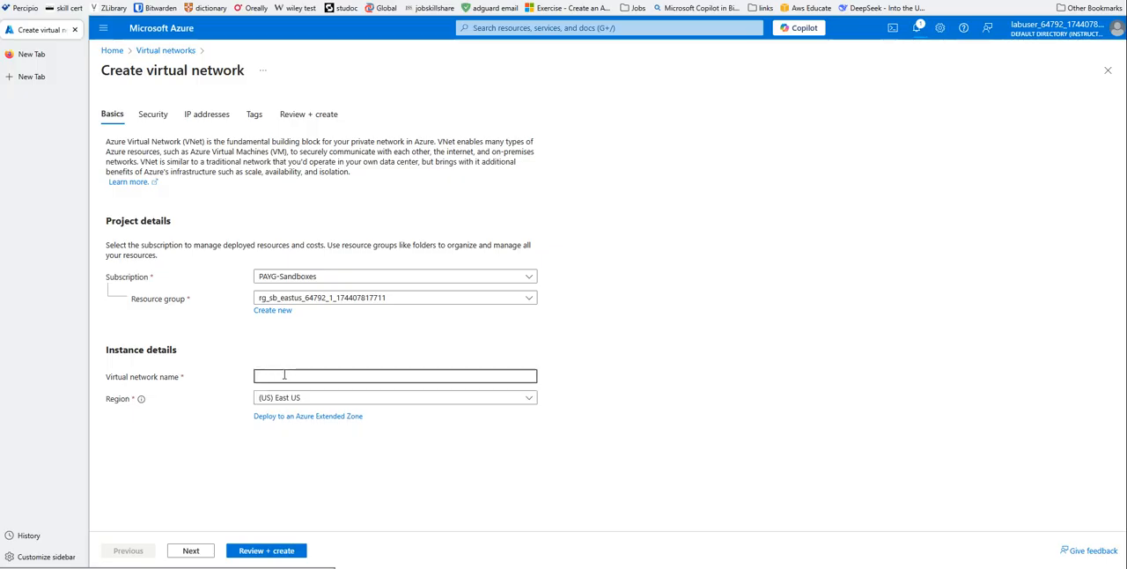
{"action": "type", "text": "Spoke1"}
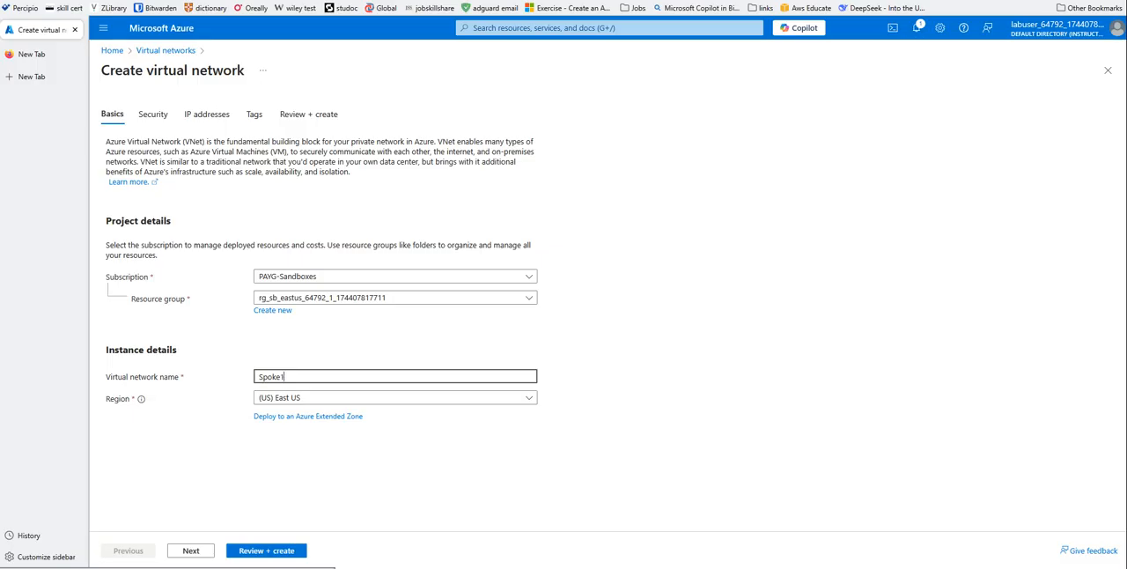
{"action": "type", "text": "-Vnet"}
{"action": "left_click", "coordinate": [197, 550]}
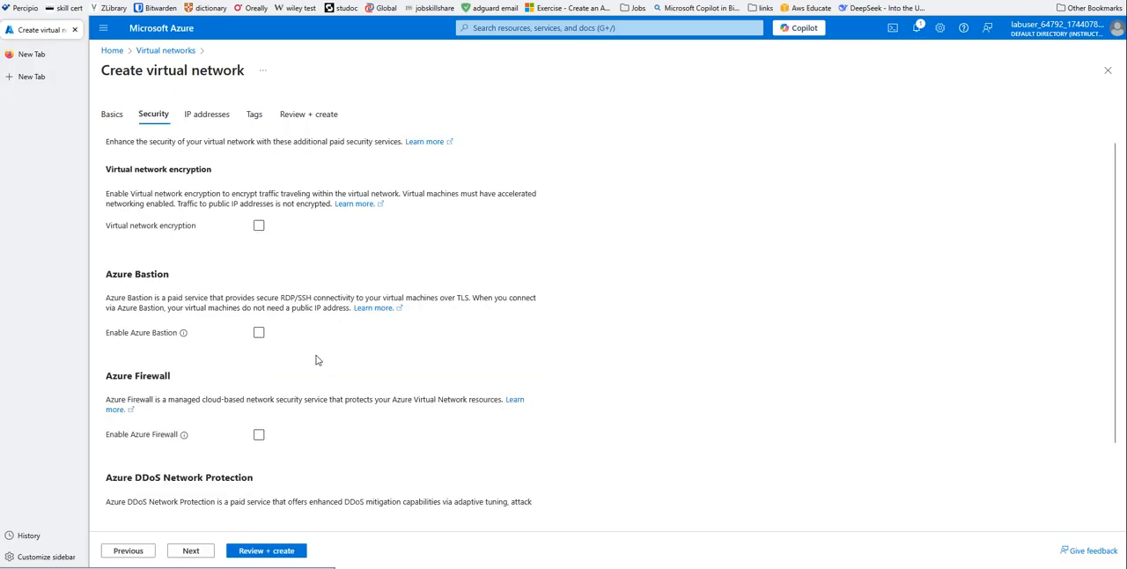
- Leave Spoke1-Vnet's security services off, set its IPv4 address space to 192.168.0.0/16, and deploy the network
{"action": "scroll", "coordinate": [204, 327], "scroll_direction": "down", "scroll_amount": 2}
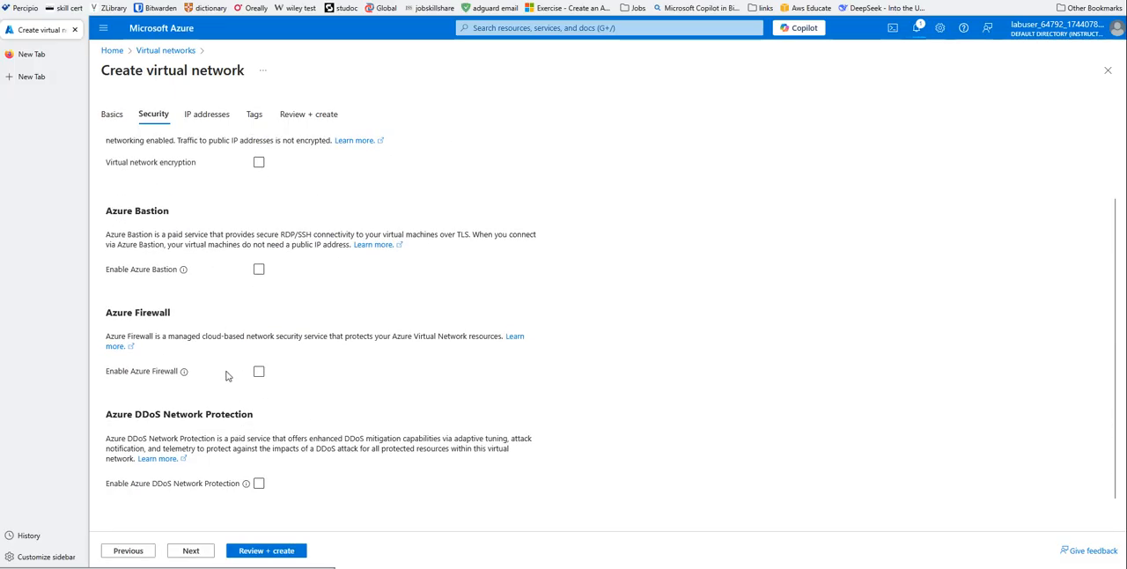
{"action": "left_click", "coordinate": [190, 550]}
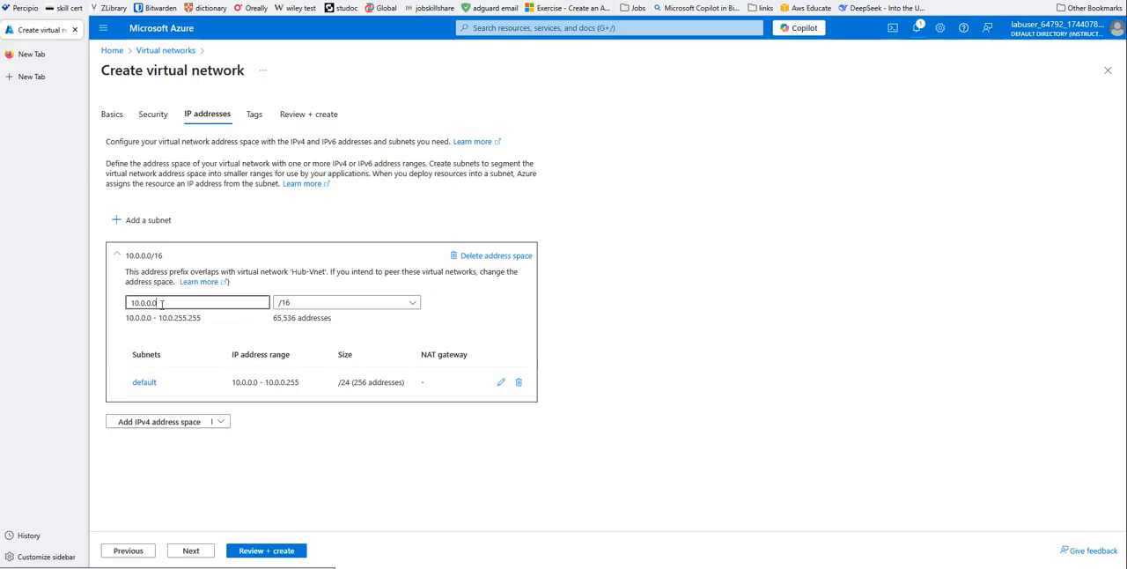
{"action": "left_click_drag", "start_coordinate": [176, 300], "coordinate": [92, 305]}
{"action": "type", "text": "192.1"}
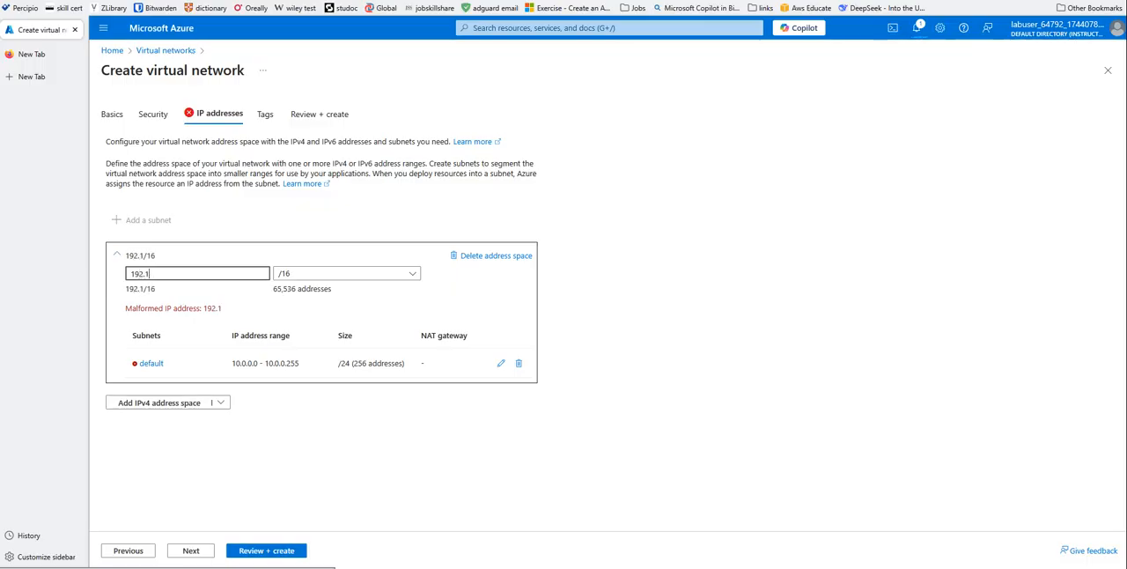
{"action": "type", "text": "68.0.0"}
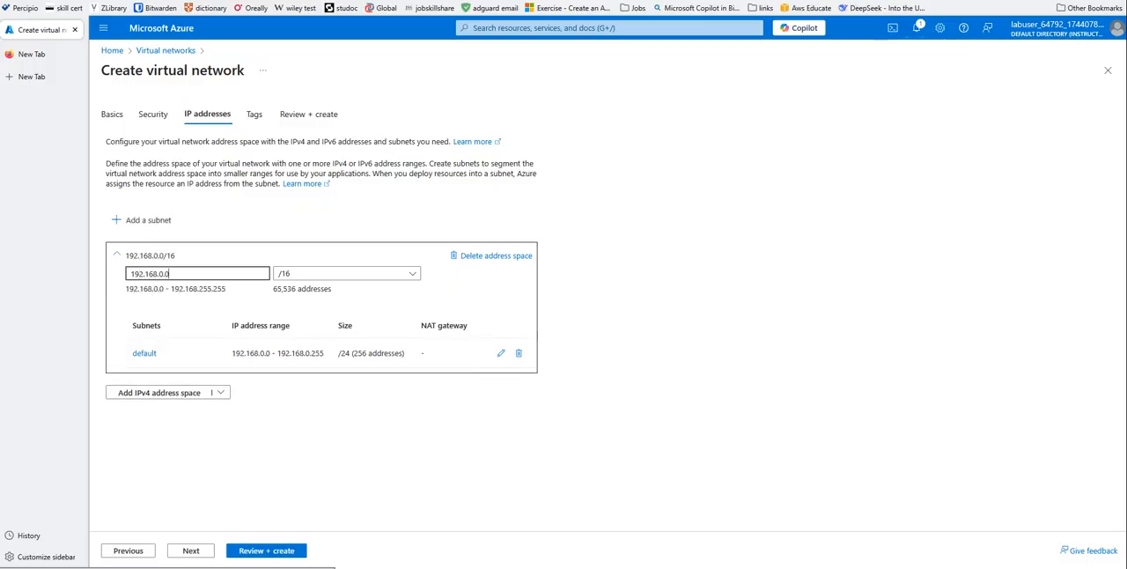
{"action": "left_click", "coordinate": [272, 555]}
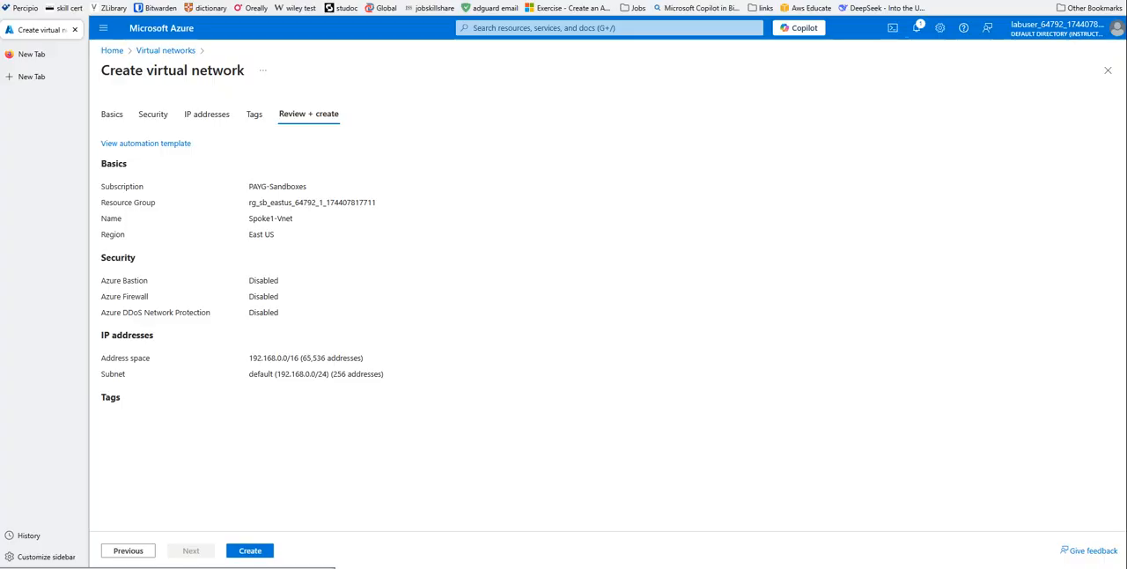
{"action": "left_click", "coordinate": [243, 552]}
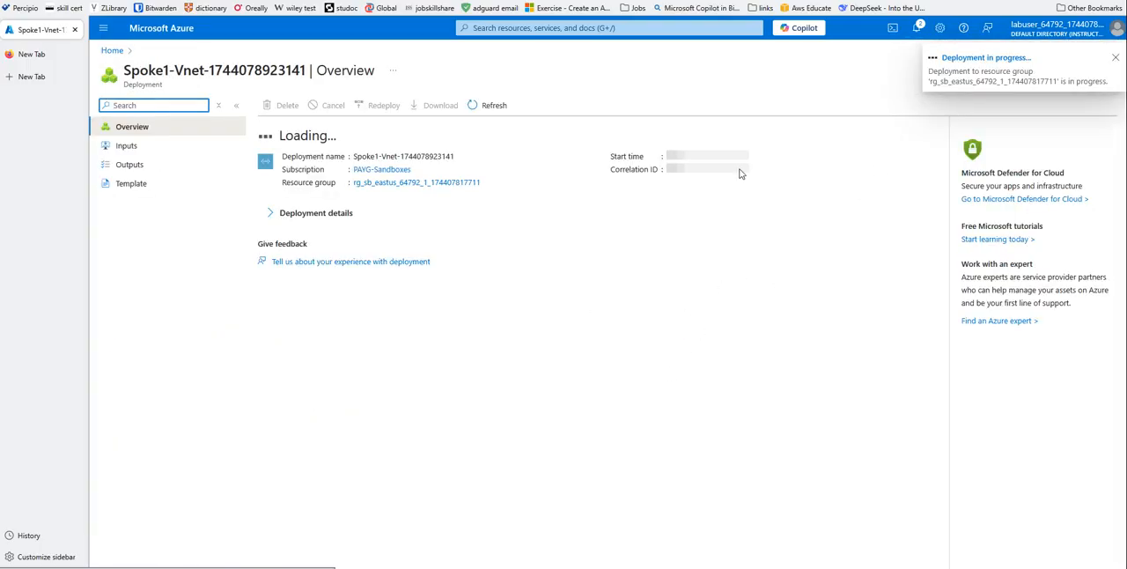
- Start another virtual network named Spoke2-Vnet in the same resource group and proceed to its security settings
{"action": "left_click", "coordinate": [111, 50]}
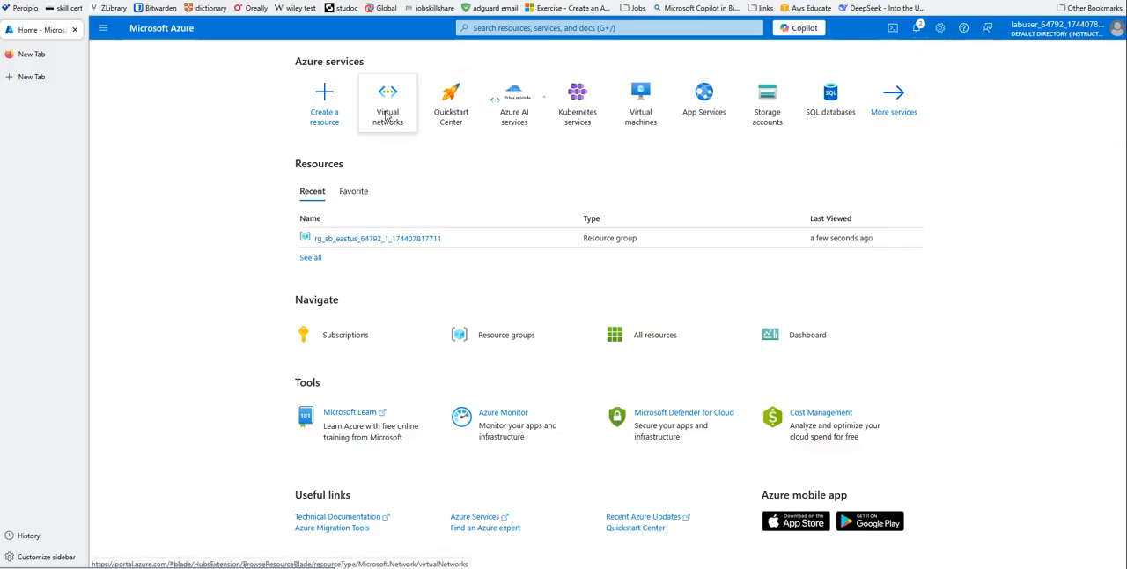
{"action": "left_click", "coordinate": [387, 110]}
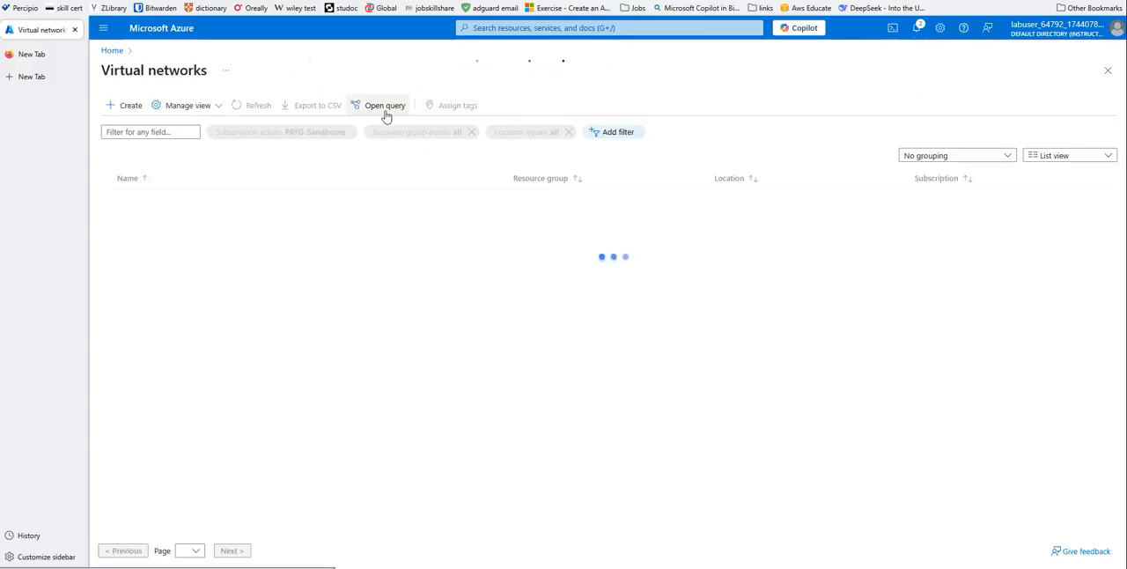
{"action": "left_click", "coordinate": [126, 105]}
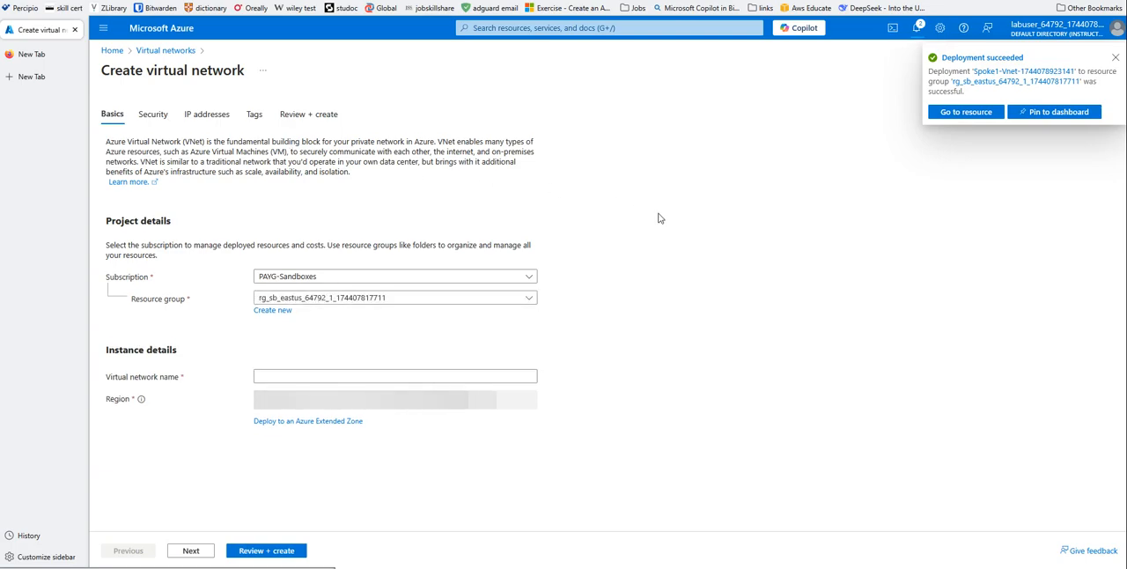
{"action": "left_click", "coordinate": [278, 376]}
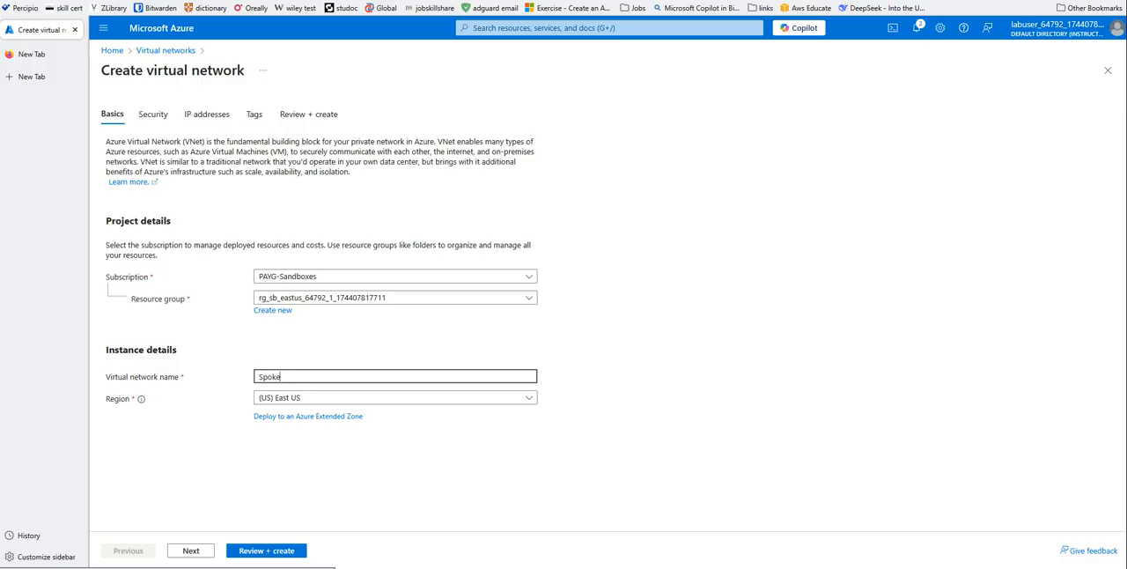
{"action": "type", "text": "Spoke2-Vnet"}
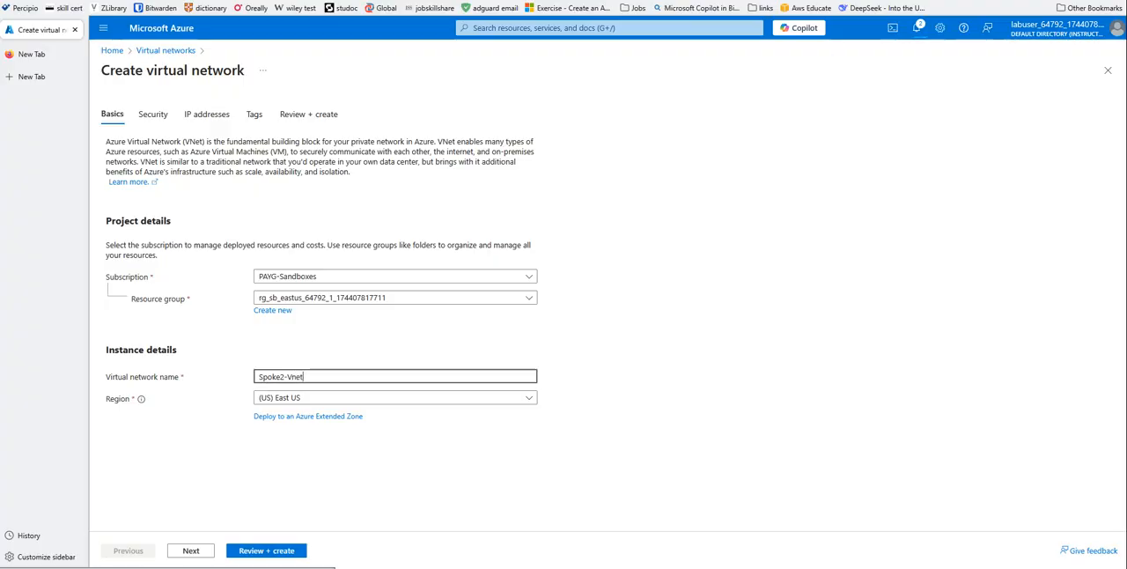
{"action": "left_click", "coordinate": [188, 552]}
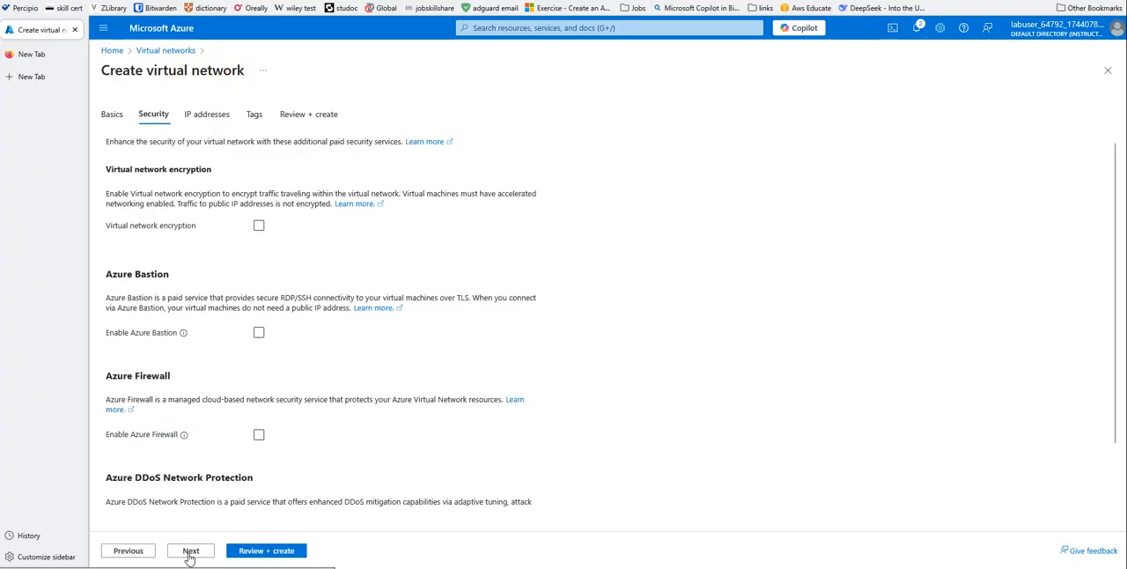
- Leave Spoke2-Vnet's security services off, set its IPv4 address space to 172.16.0.0/16, and deploy the network without tags
{"action": "left_click", "coordinate": [201, 552]}
{"action": "left_click", "coordinate": [187, 303]}
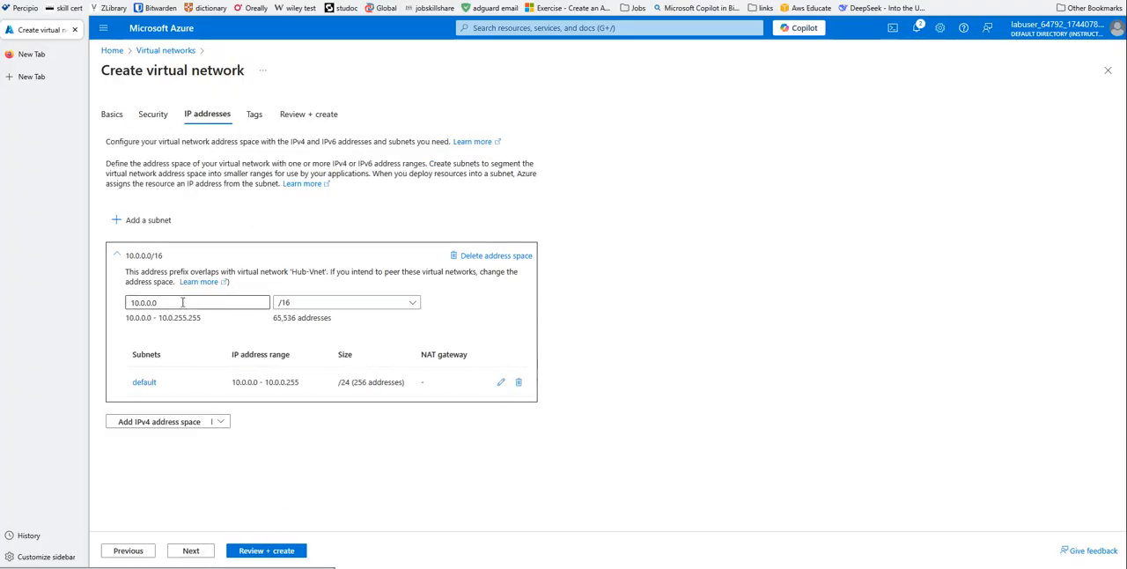
{"action": "left_click_drag", "start_coordinate": [163, 302], "coordinate": [110, 305]}
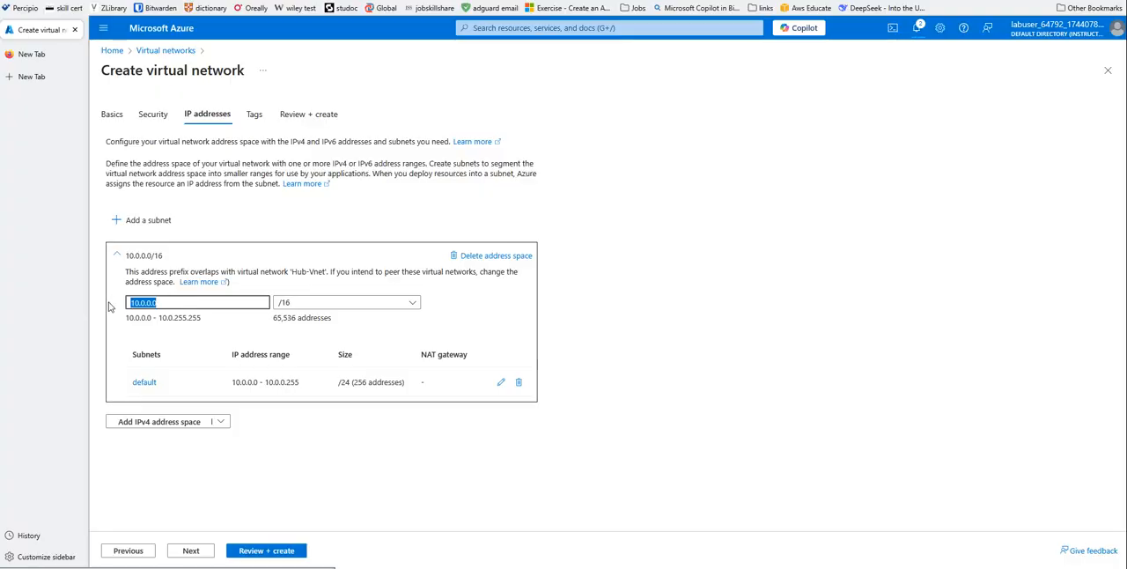
{"action": "type", "text": "172.1"}
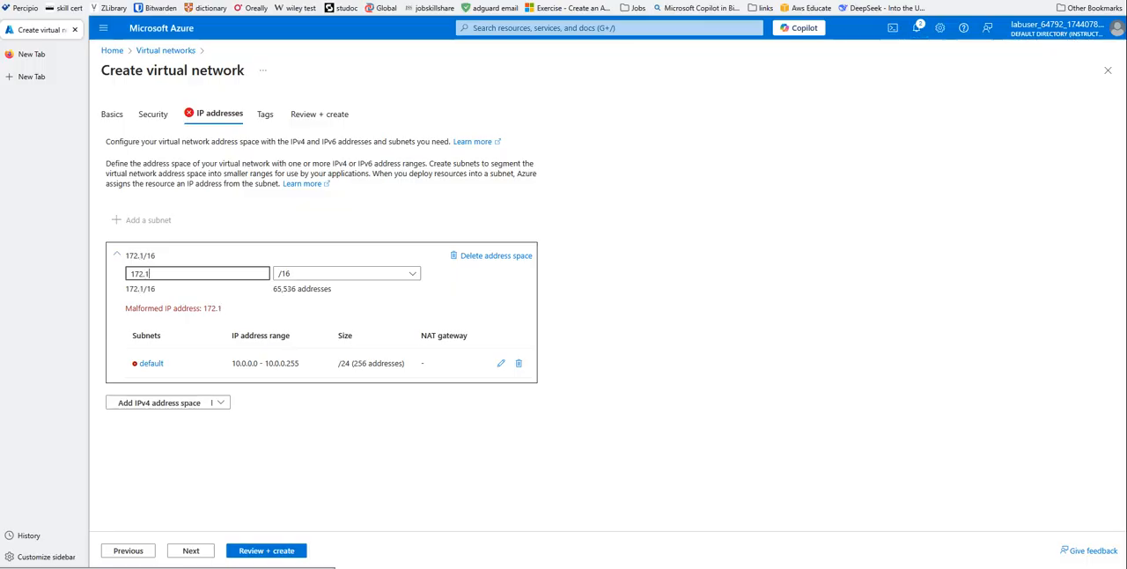
{"action": "type", "text": "6.0.0"}
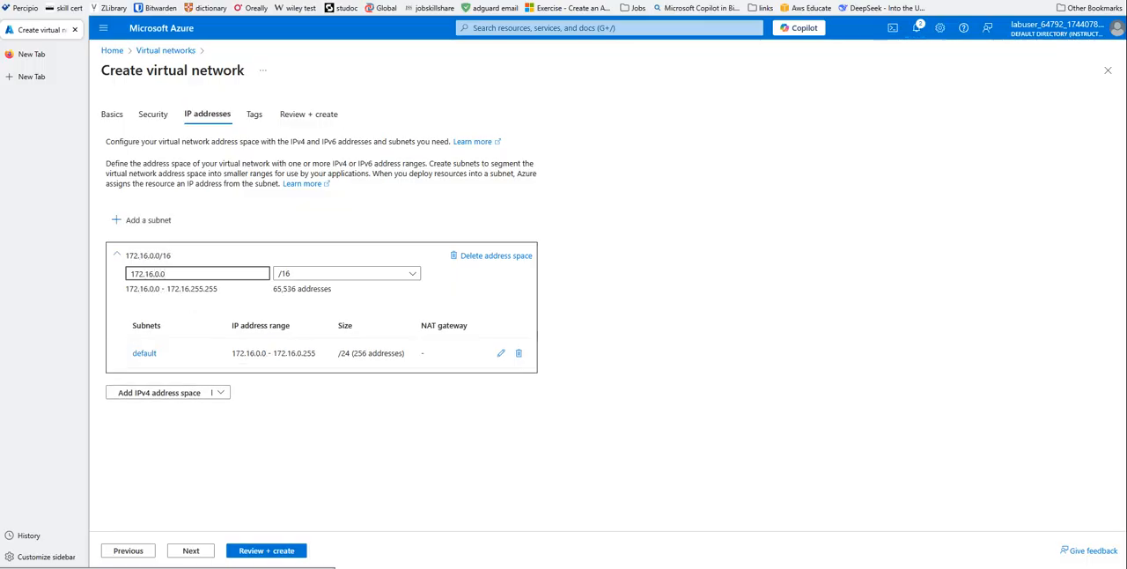
{"action": "left_click", "coordinate": [198, 553]}
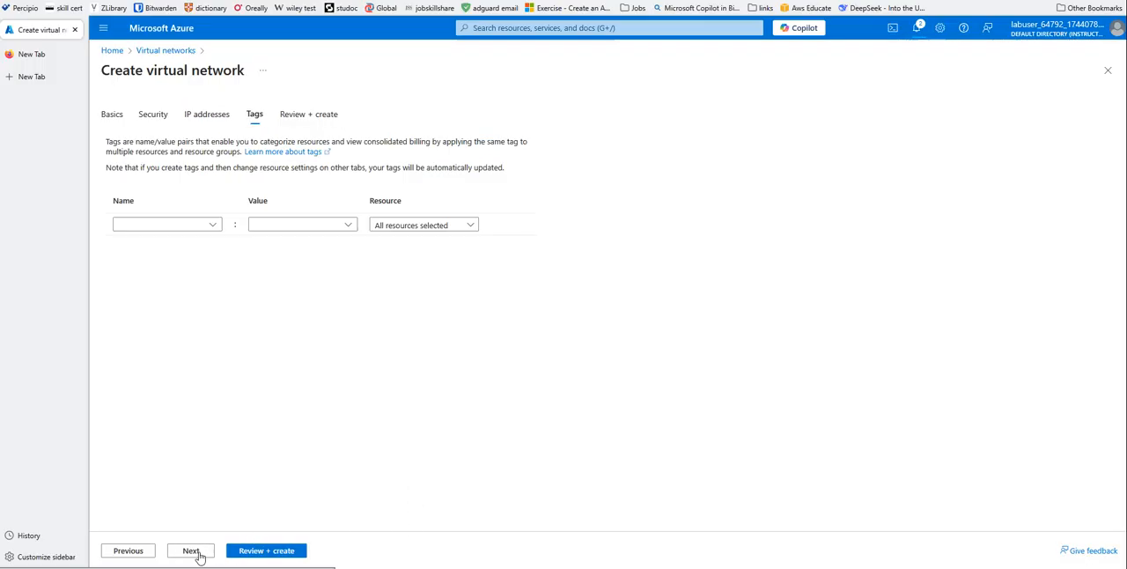
{"action": "left_click", "coordinate": [185, 553]}
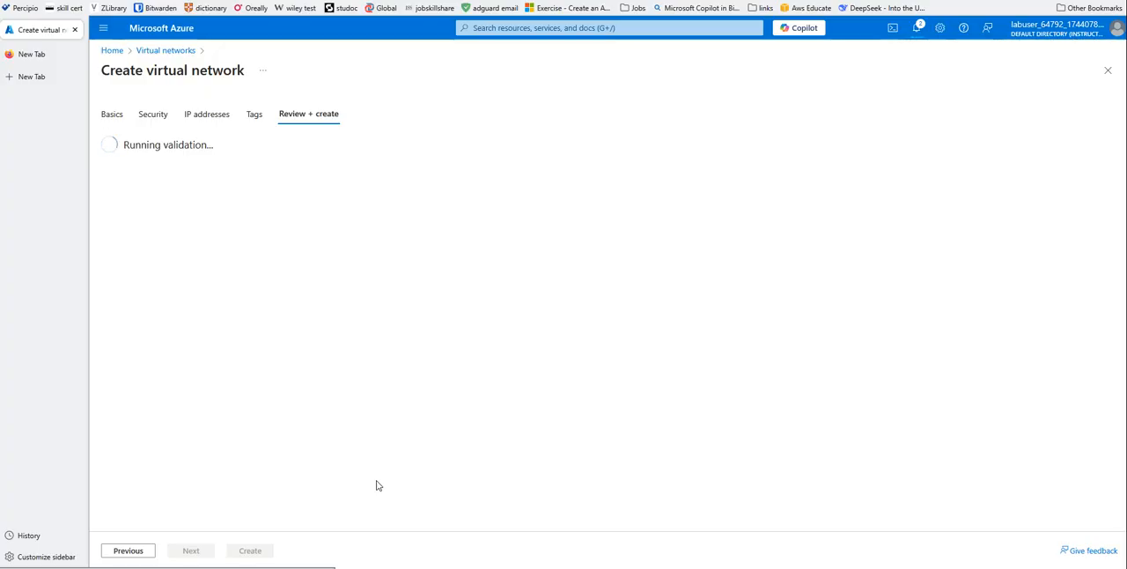
{"action": "left_click", "coordinate": [250, 550]}
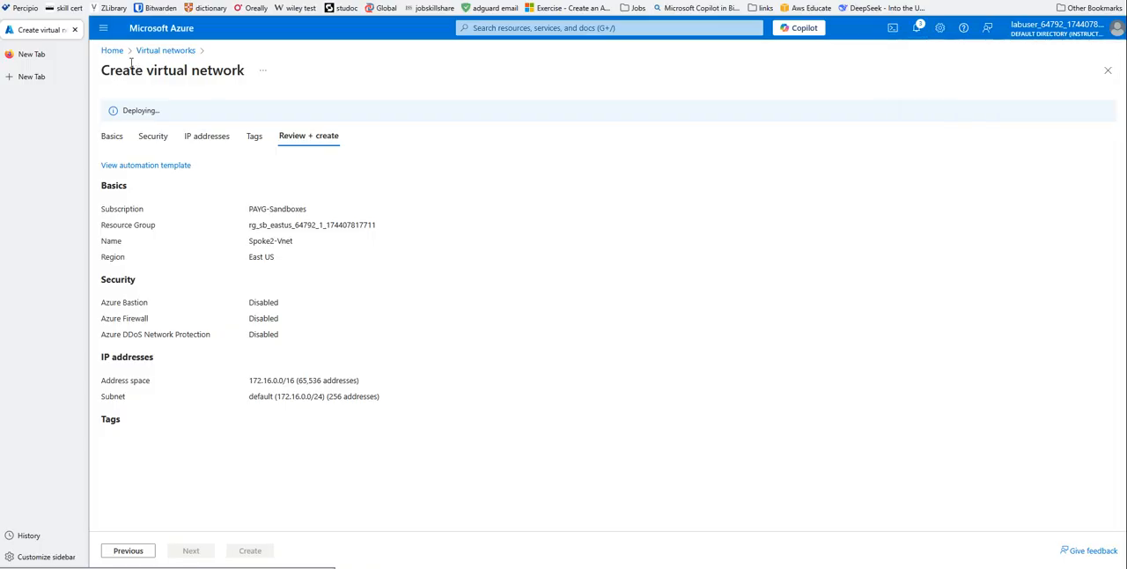
- Start a new Azure virtual machine named spoke1-vm in the existing rg_sb_eastus resource group
{"action": "left_click", "coordinate": [112, 50]}
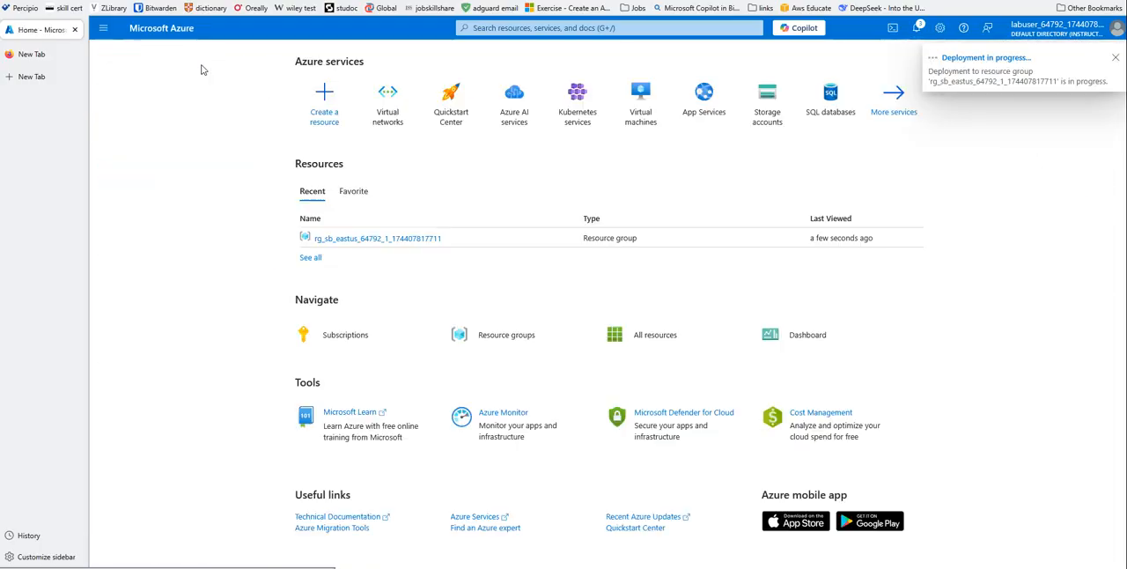
{"action": "left_click", "coordinate": [639, 89]}
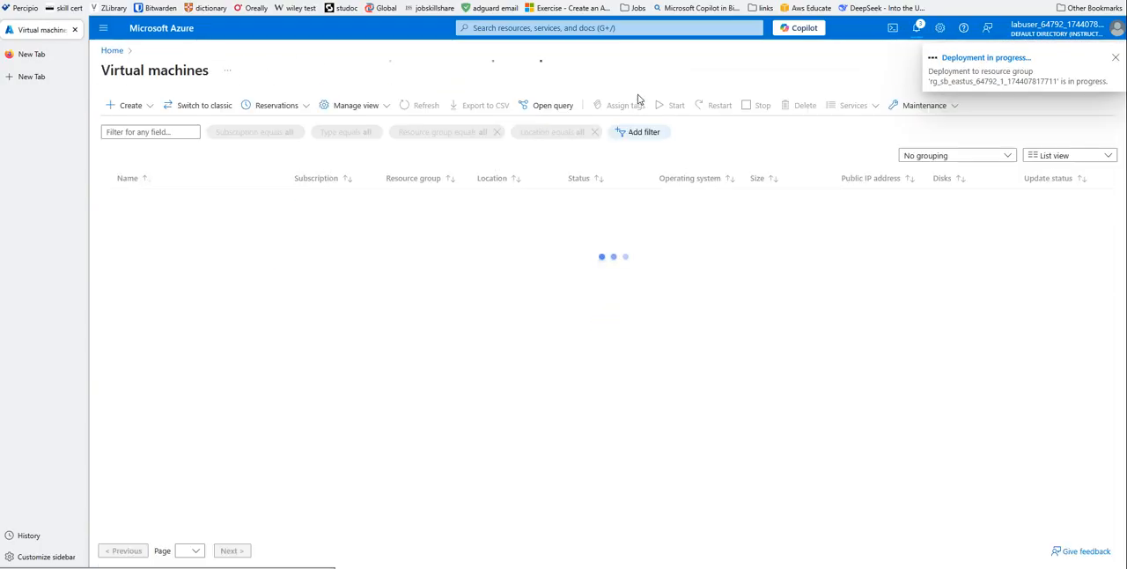
{"action": "left_click", "coordinate": [608, 360]}
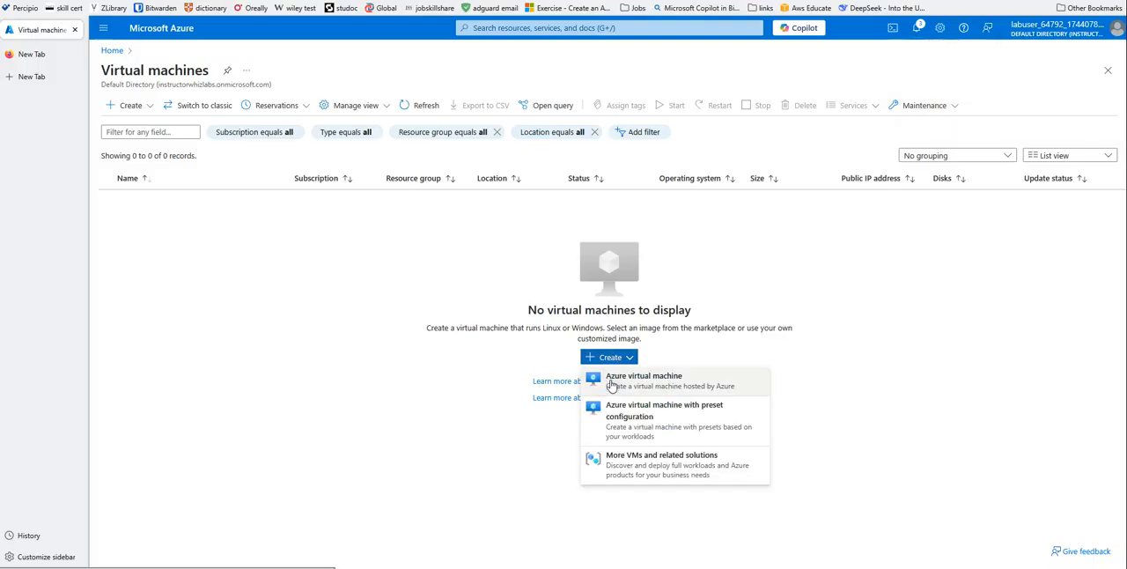
{"action": "left_click", "coordinate": [612, 386]}
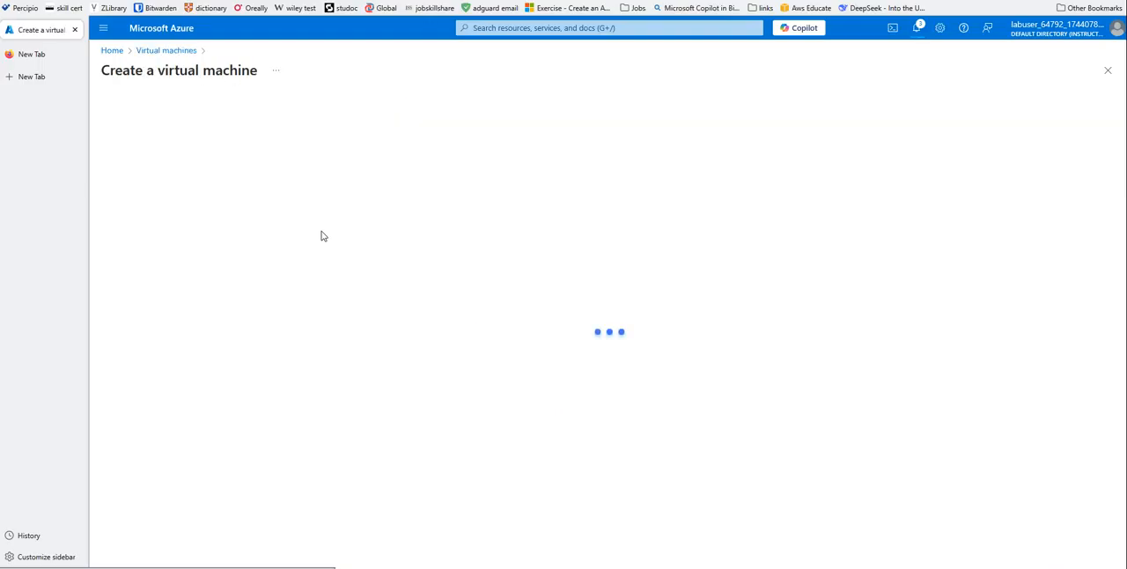
{"action": "scroll", "coordinate": [353, 229], "scroll_direction": "down", "scroll_amount": 3}
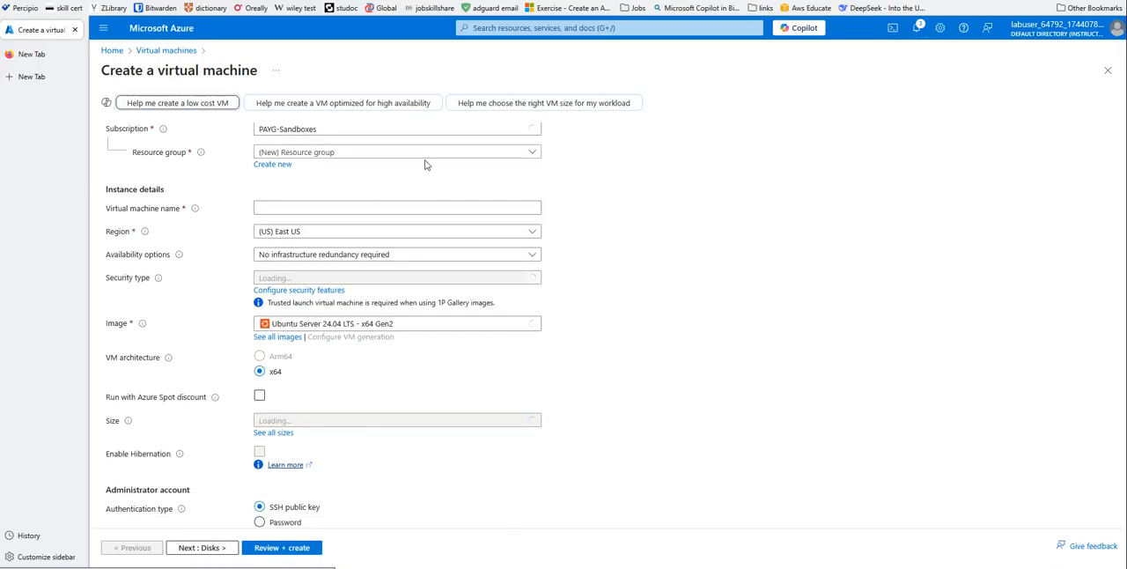
{"action": "left_click", "coordinate": [450, 154]}
{"action": "left_click", "coordinate": [342, 189]}
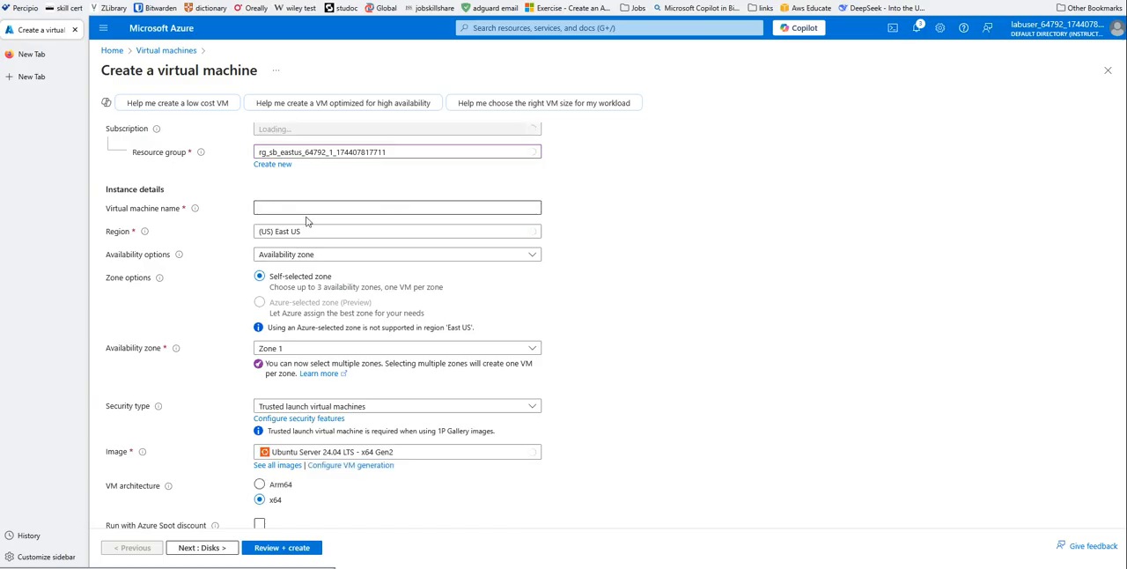
{"action": "left_click", "coordinate": [282, 208]}
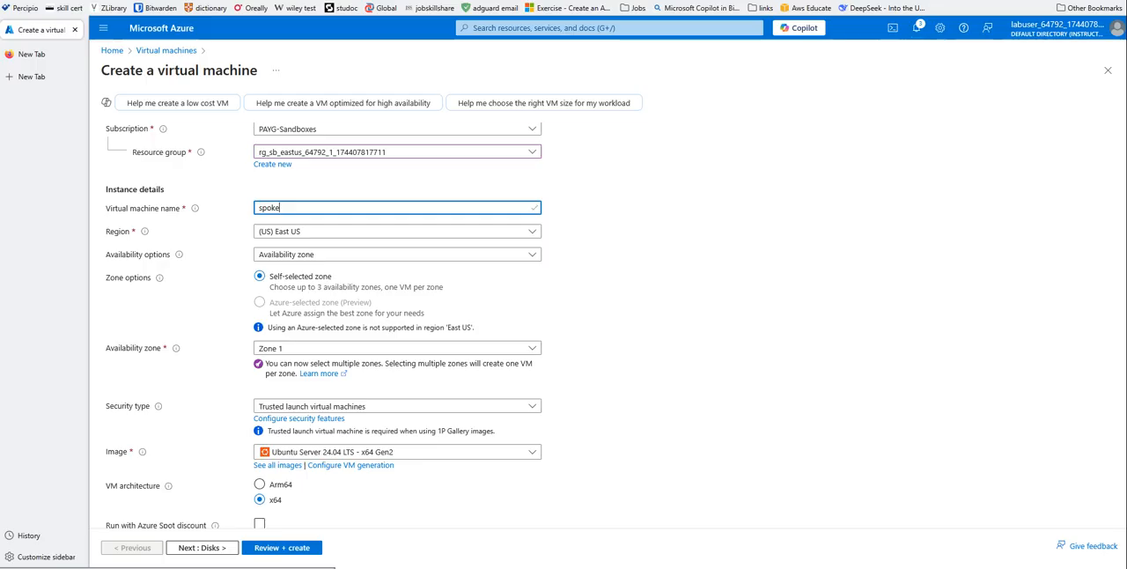
{"action": "type", "text": "1-vm"}
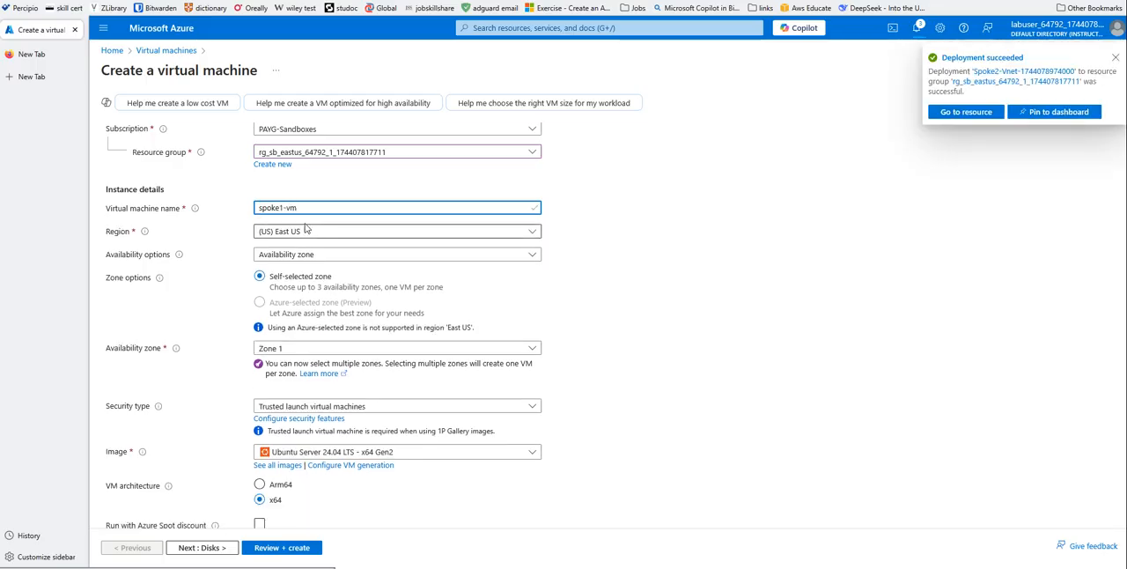
- Set spoke1-vm to no infrastructure redundancy and choose the Windows Server 2022 Datacenter: Azure Edition Hotpatch - x64 Gen2 image
{"action": "left_click", "coordinate": [302, 254]}
{"action": "left_click", "coordinate": [317, 270]}
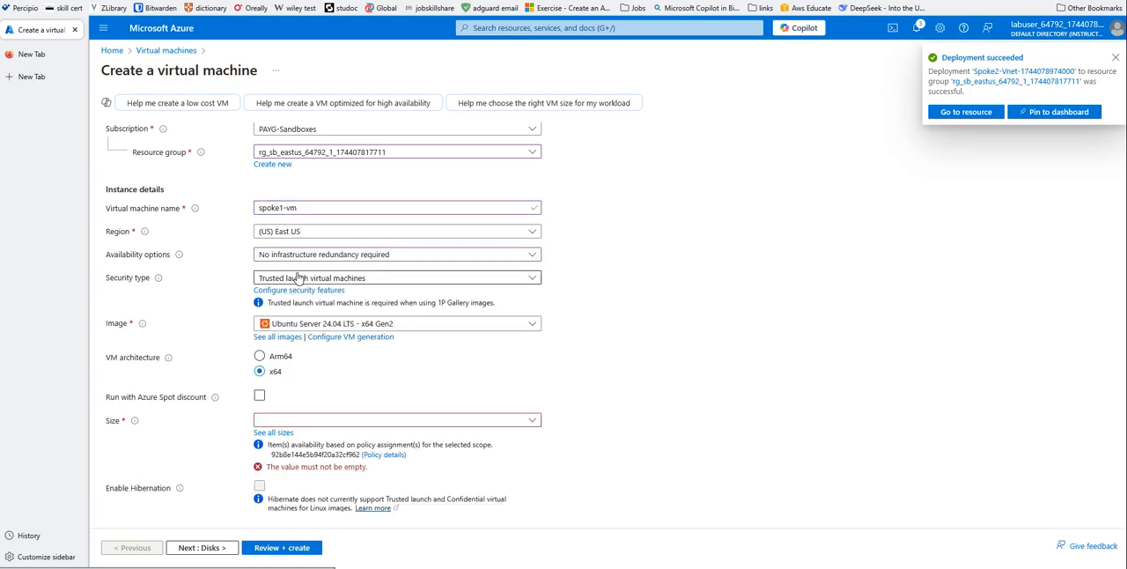
{"action": "left_click", "coordinate": [392, 325]}
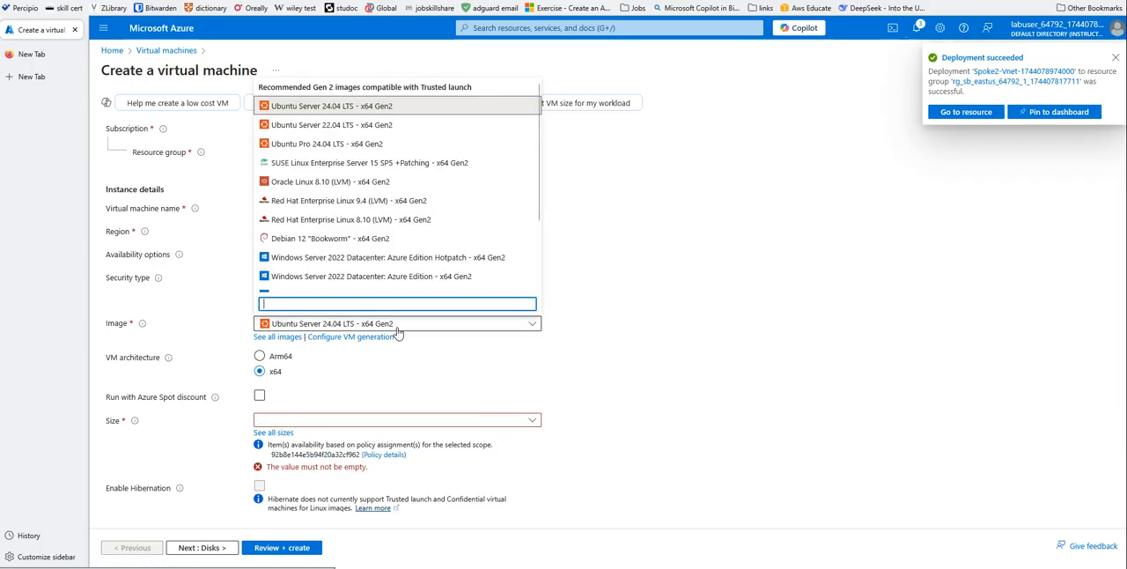
{"action": "left_click", "coordinate": [328, 258]}
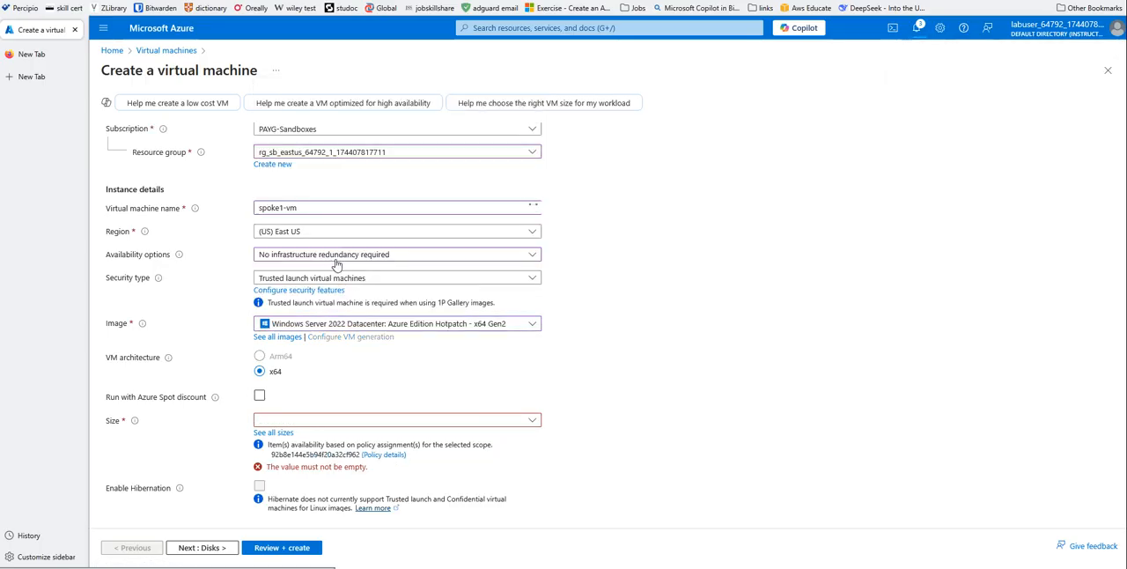
- Choose the B2s size from the B-Series for spoke1-vm
{"action": "left_click", "coordinate": [275, 433]}
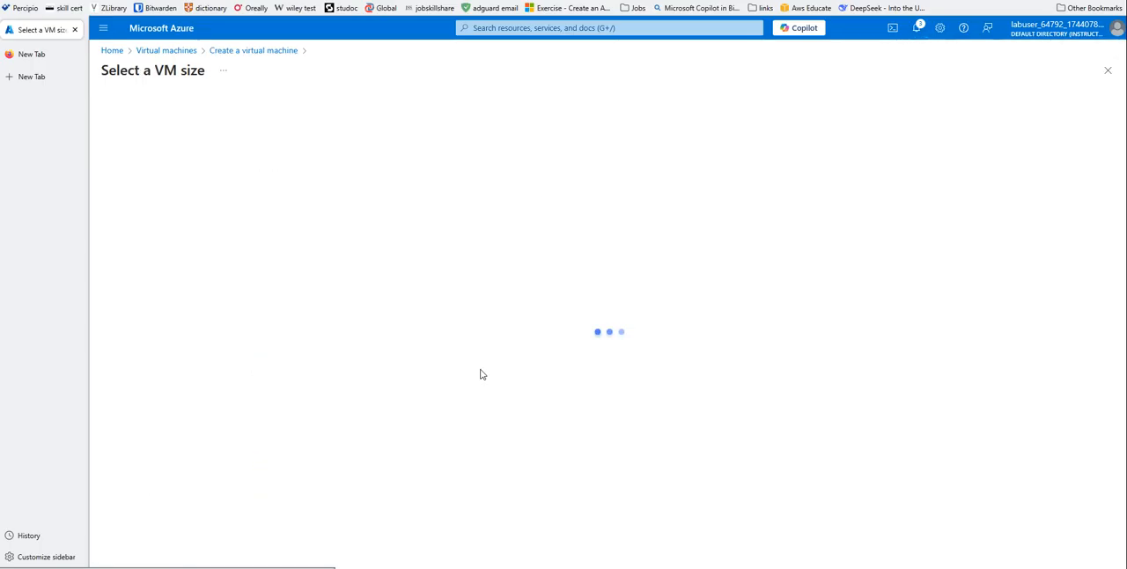
{"action": "left_click", "coordinate": [115, 184]}
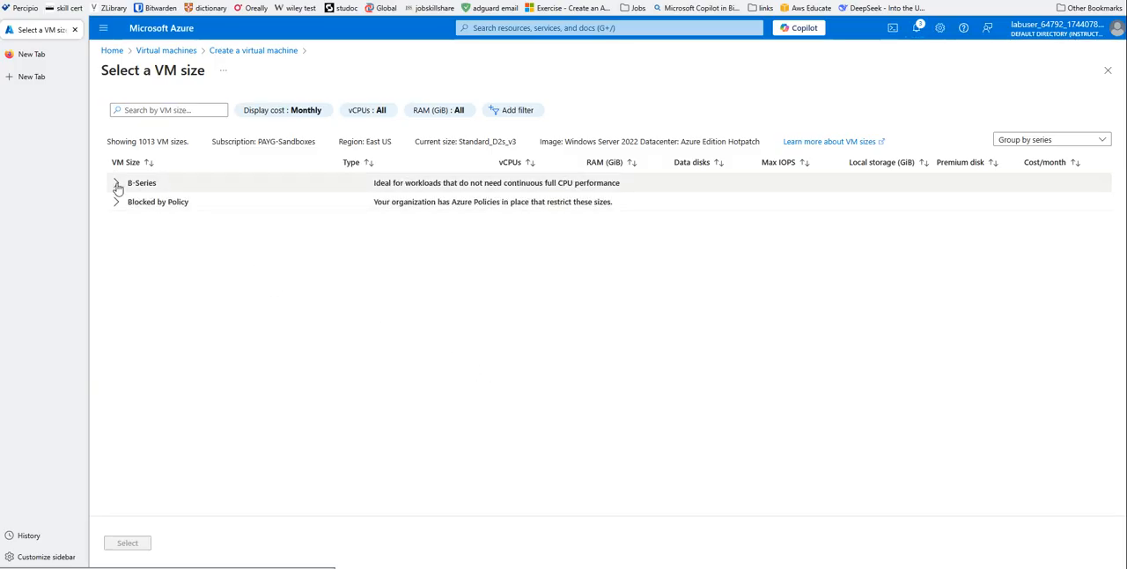
{"action": "left_click", "coordinate": [141, 264]}
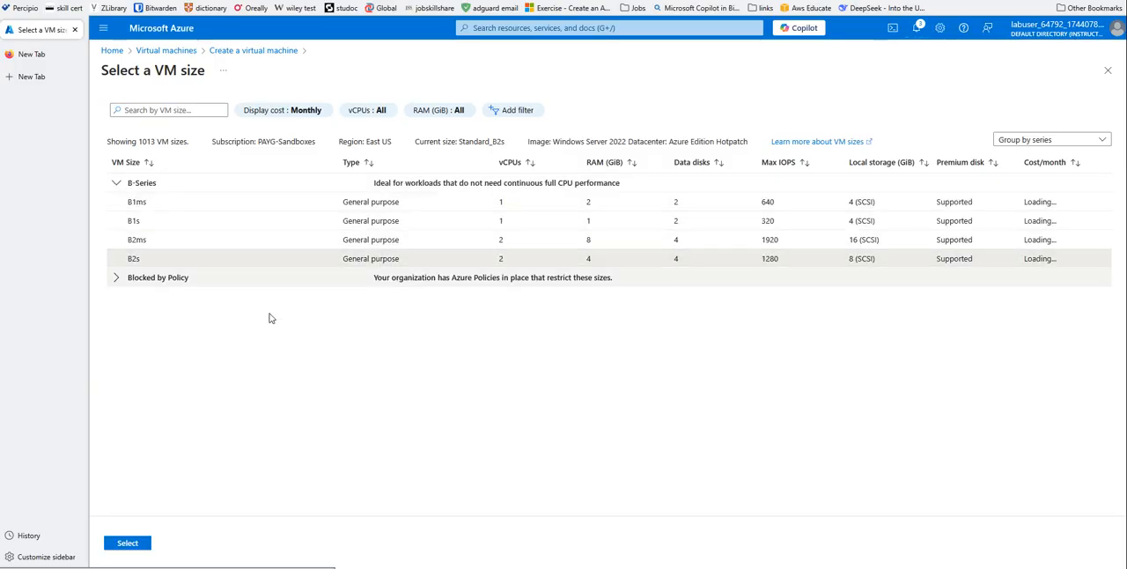
{"action": "left_click", "coordinate": [139, 544]}
- Set the administrator username to azureuser, then enter and confirm the administrator password for spoke1-vm
{"action": "scroll", "coordinate": [585, 361], "scroll_direction": "down", "scroll_amount": 3}
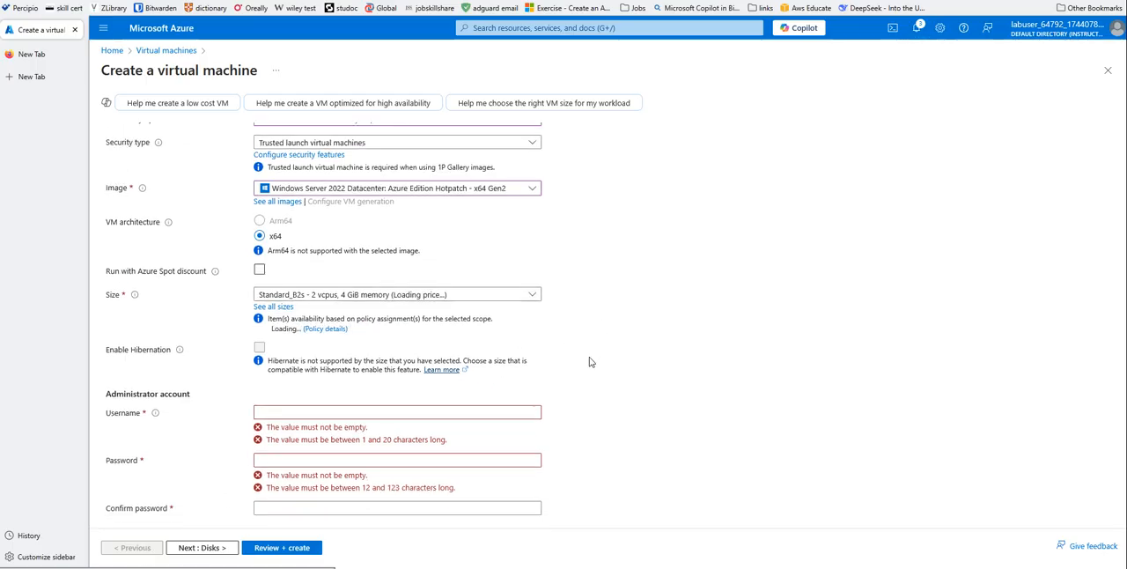
{"action": "left_click", "coordinate": [262, 312]}
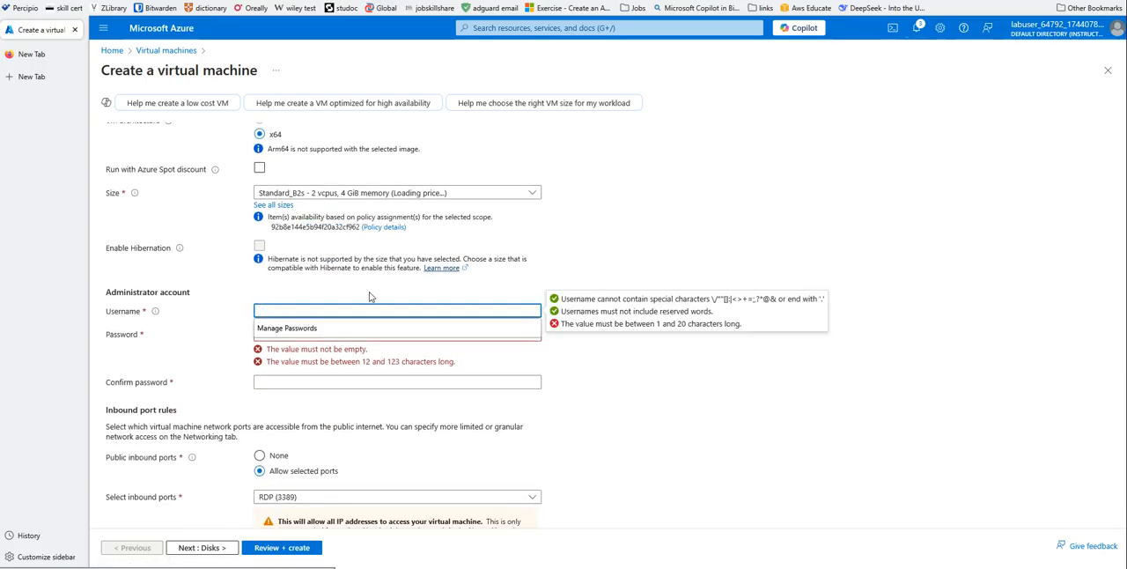
{"action": "type", "text": "azureuser"}
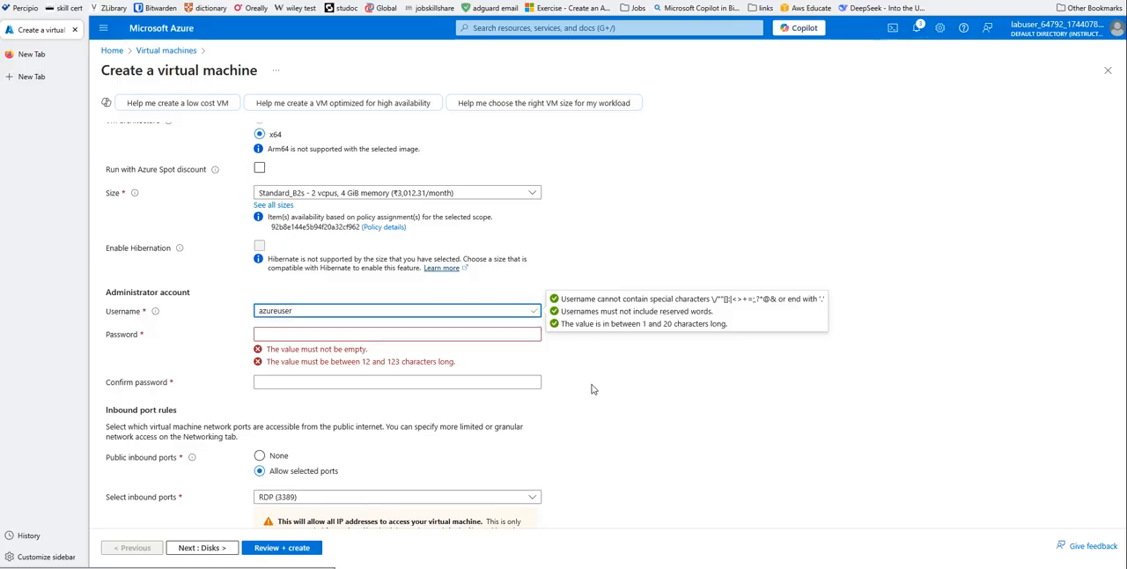
{"action": "left_click", "coordinate": [264, 334]}
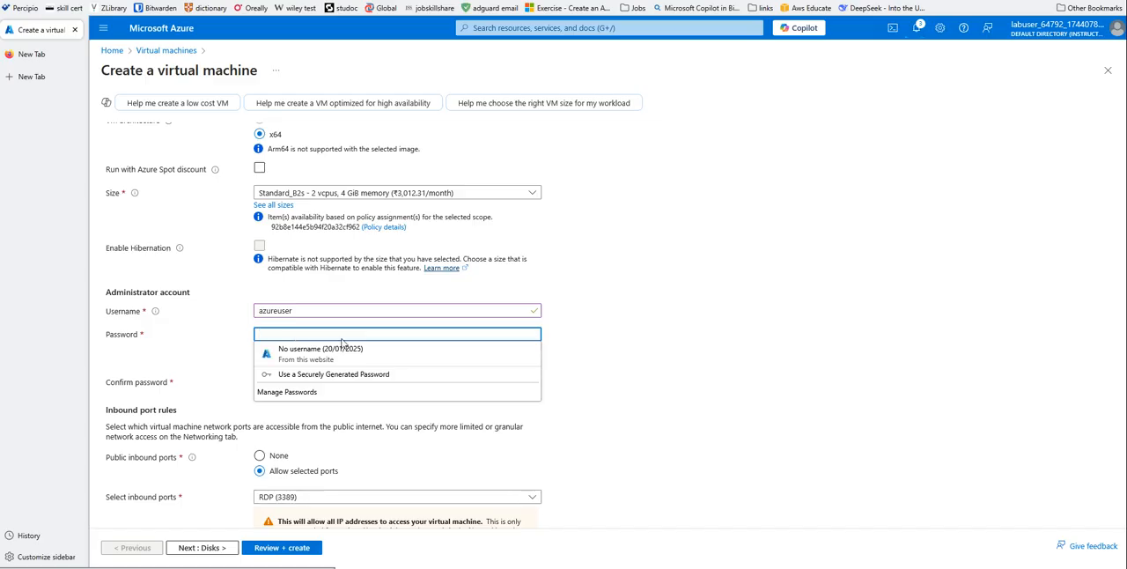
{"action": "type", "text": "Pa"}
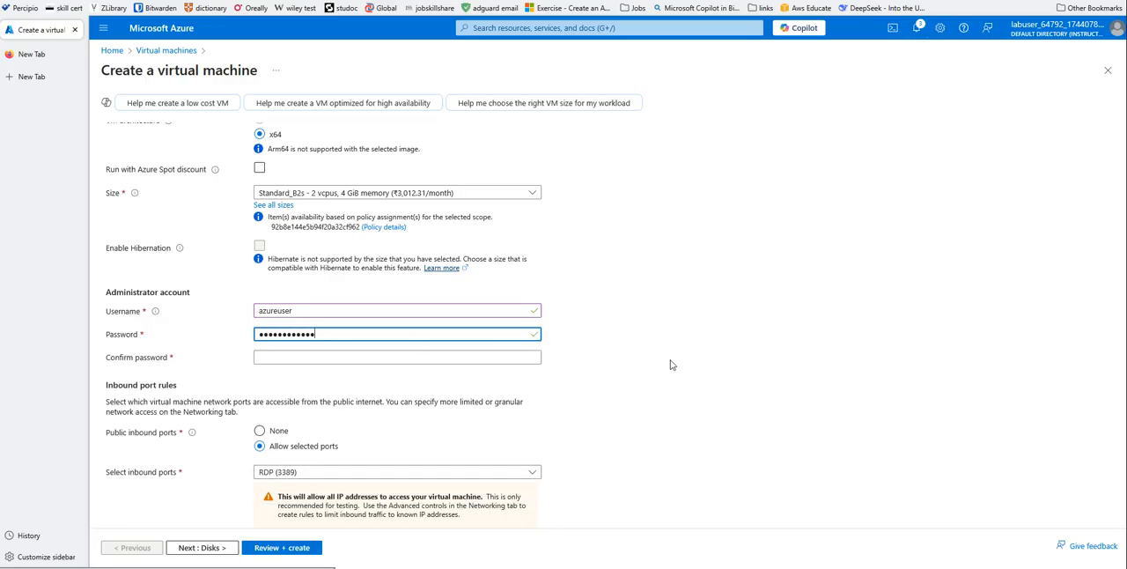
{"action": "left_click", "coordinate": [317, 356]}
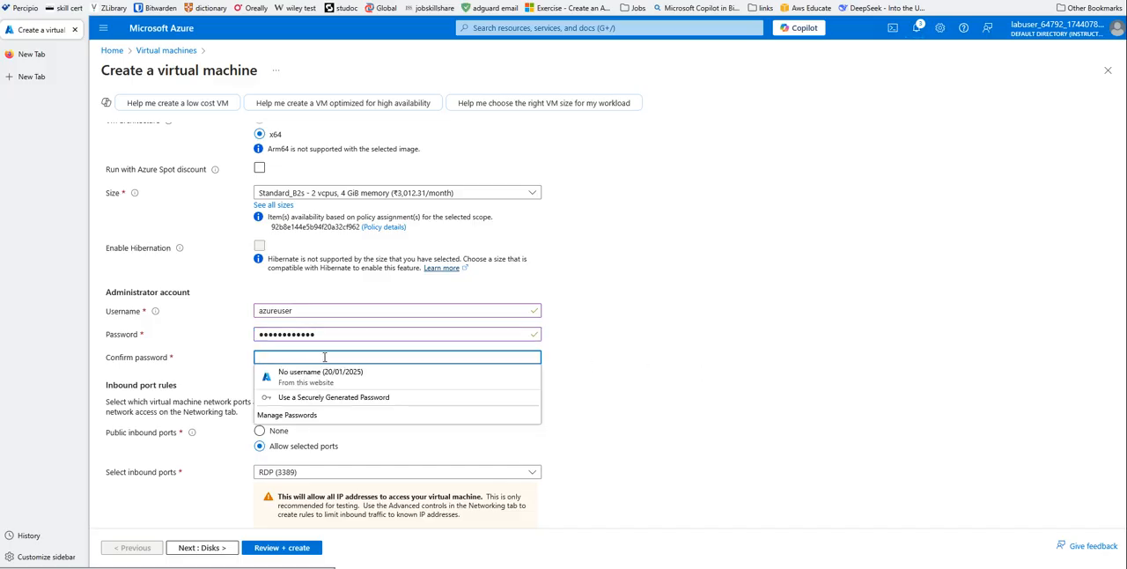
{"action": "type", "text": "Pa"}
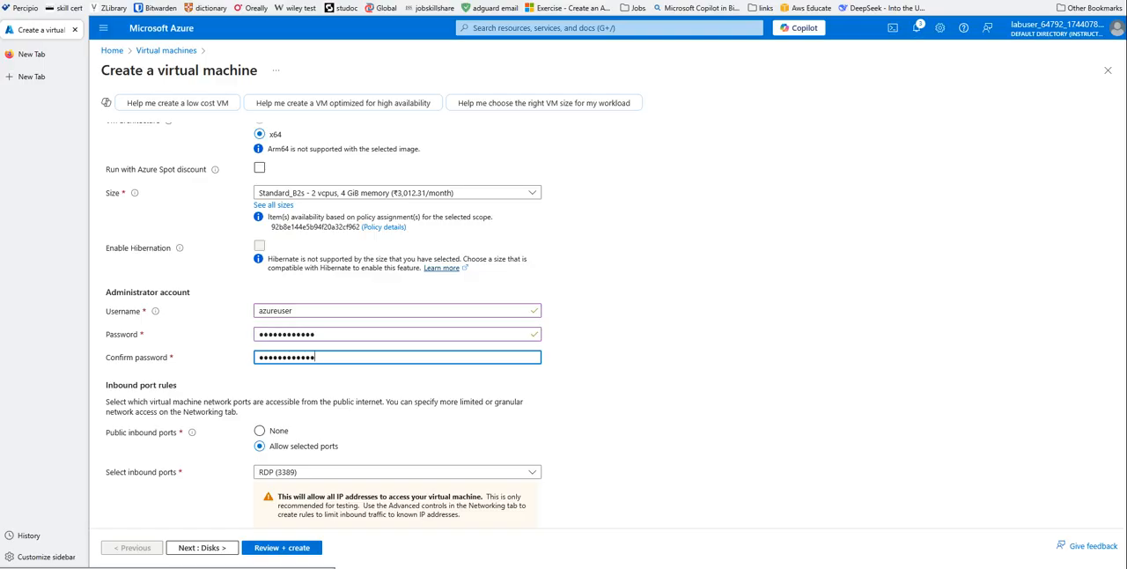
{"action": "scroll", "coordinate": [607, 387], "scroll_direction": "down", "scroll_amount": 2}
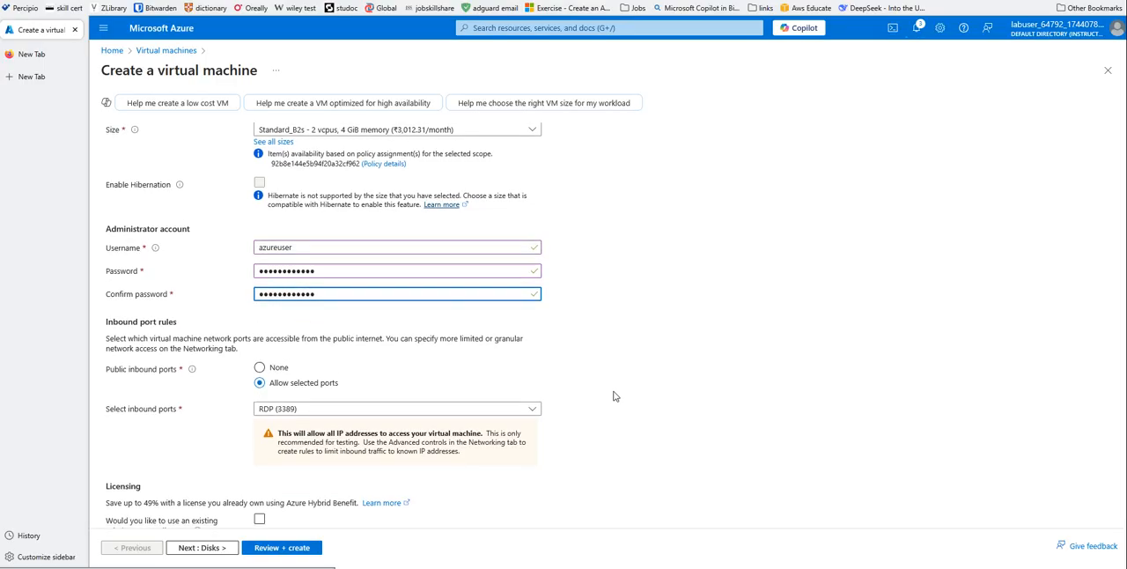
- Set the OS disk type of spoke1-vm to locally-redundant Standard SSD
{"action": "left_click", "coordinate": [201, 547]}
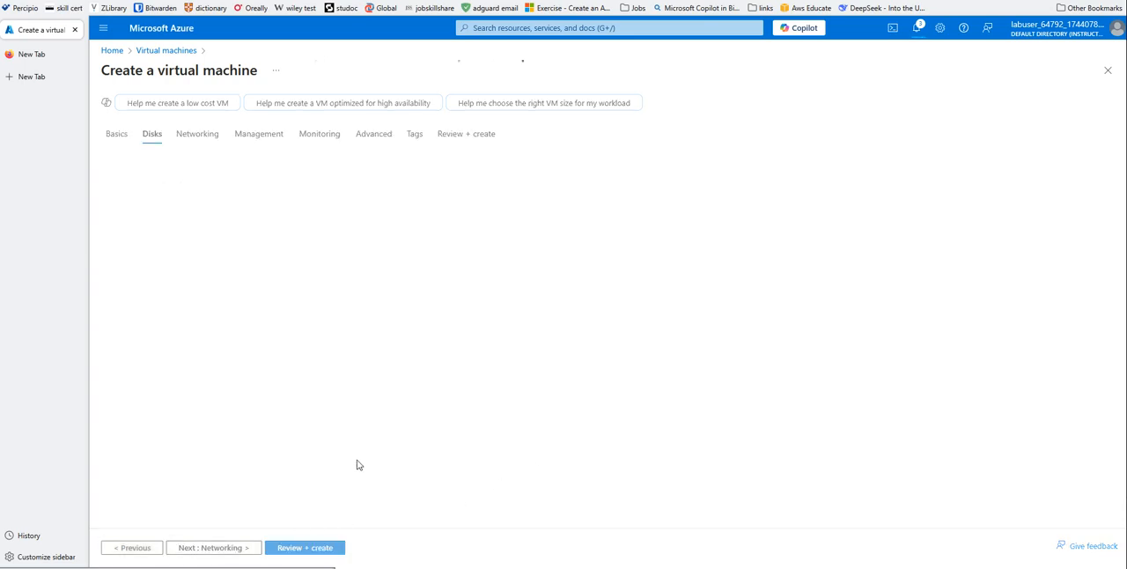
{"action": "left_click", "coordinate": [313, 328]}
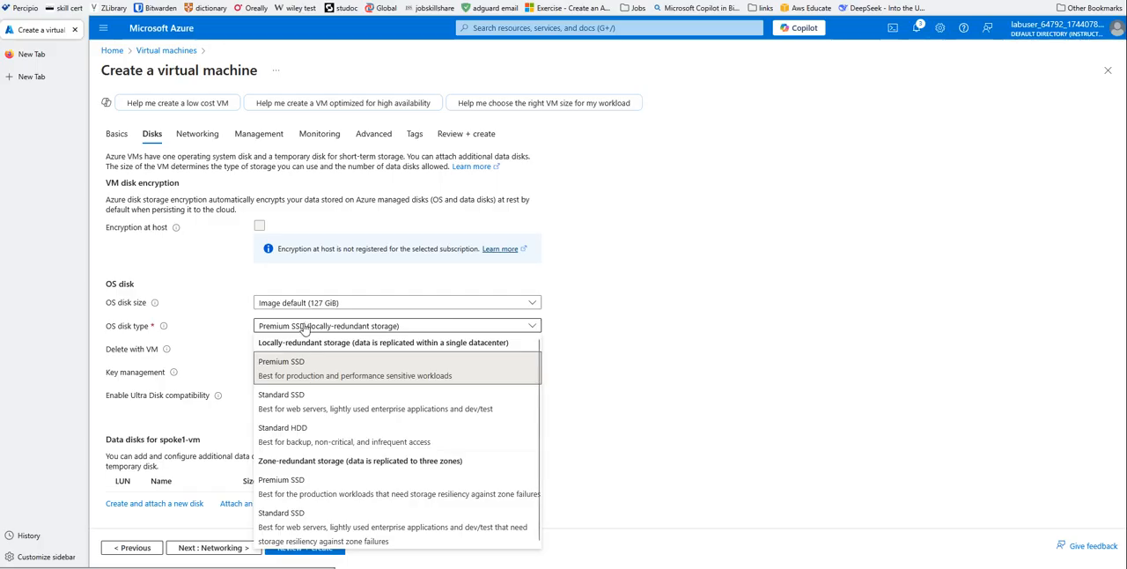
{"action": "left_click", "coordinate": [296, 396]}
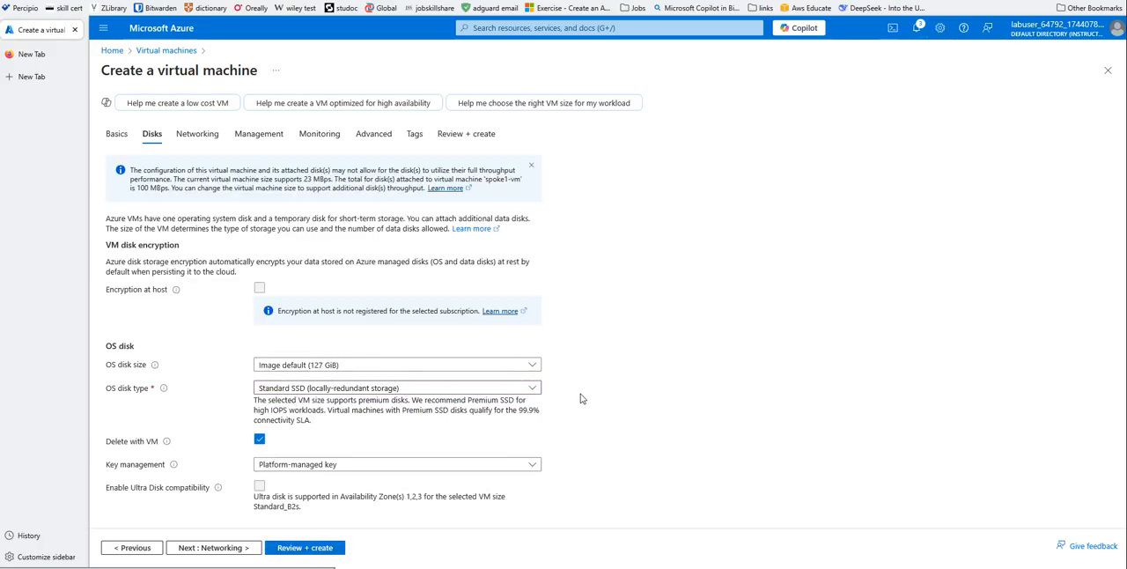
{"action": "scroll", "coordinate": [564, 431], "scroll_direction": "down", "scroll_amount": 2}
- Place spoke1-vm in the Spoke1-Vnet virtual network with the default subnet and set its public IP to None
{"action": "left_click", "coordinate": [211, 547]}
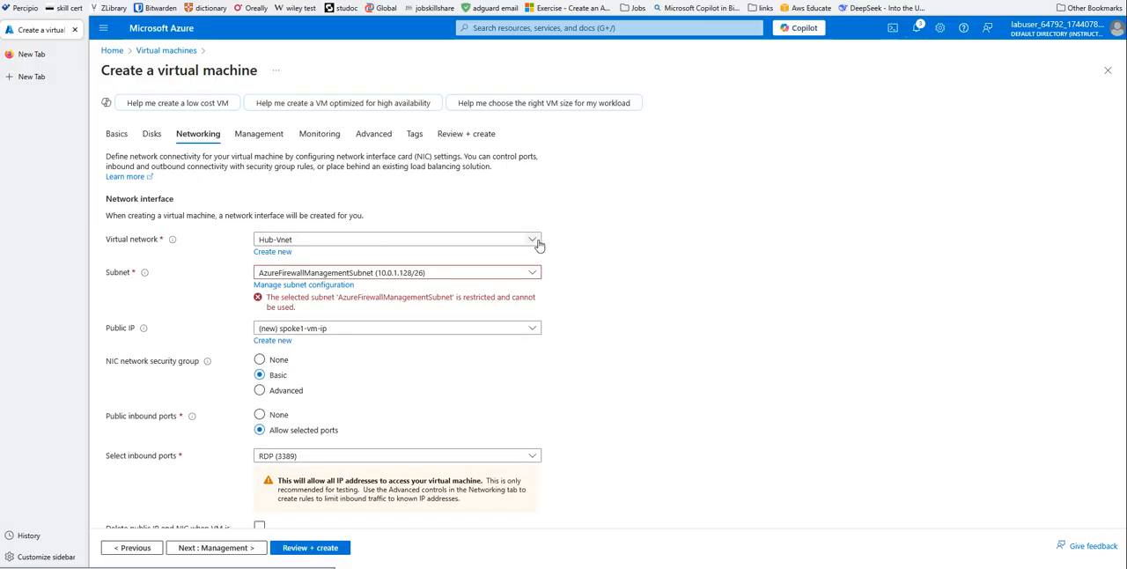
{"action": "left_click", "coordinate": [310, 243]}
{"action": "left_click", "coordinate": [284, 317]}
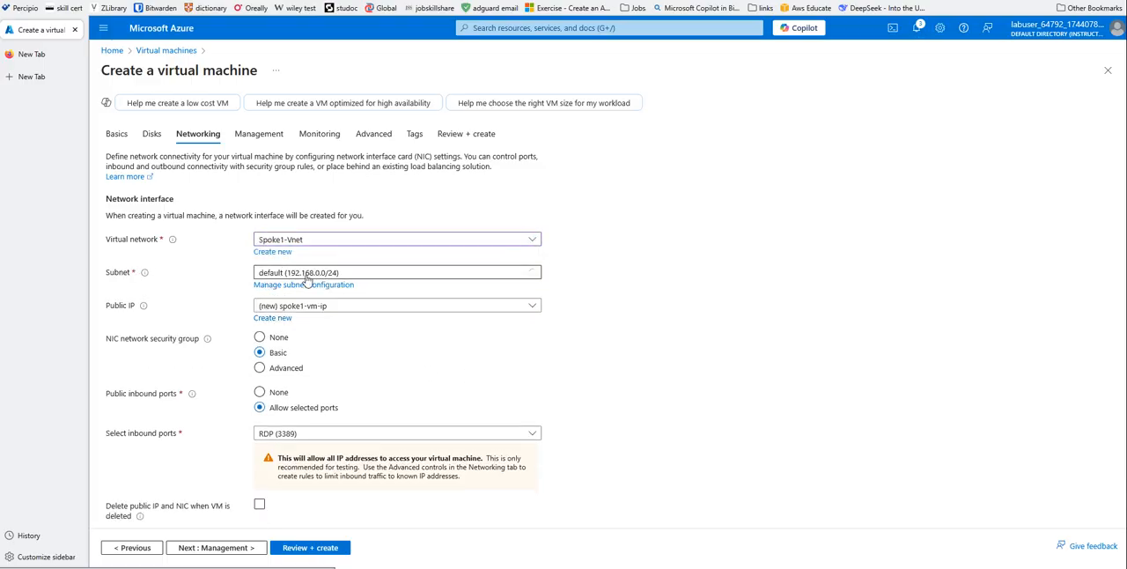
{"action": "left_click", "coordinate": [291, 308]}
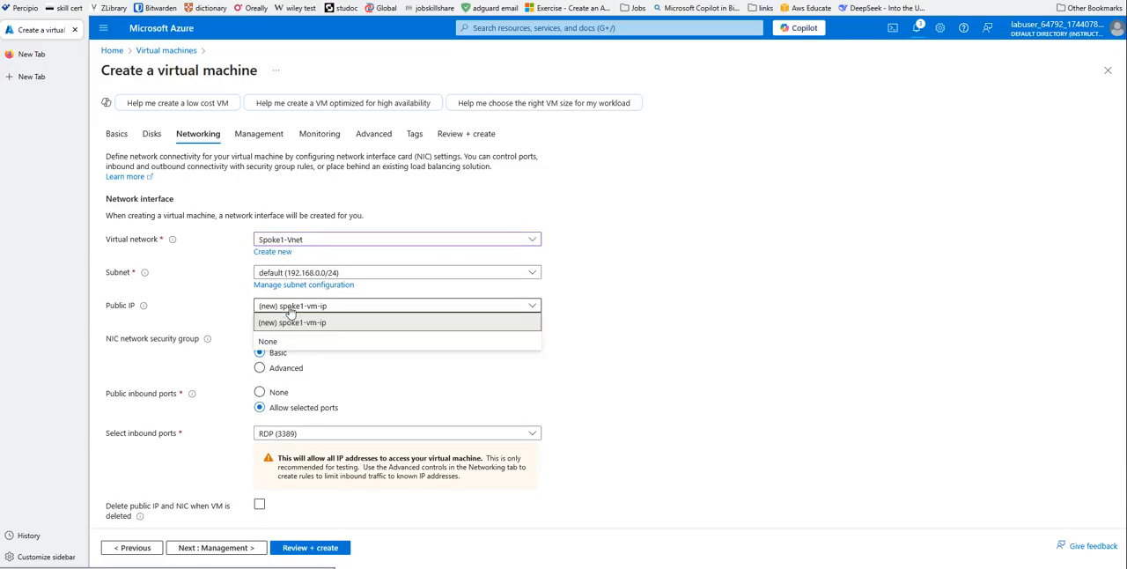
{"action": "left_click", "coordinate": [268, 341]}
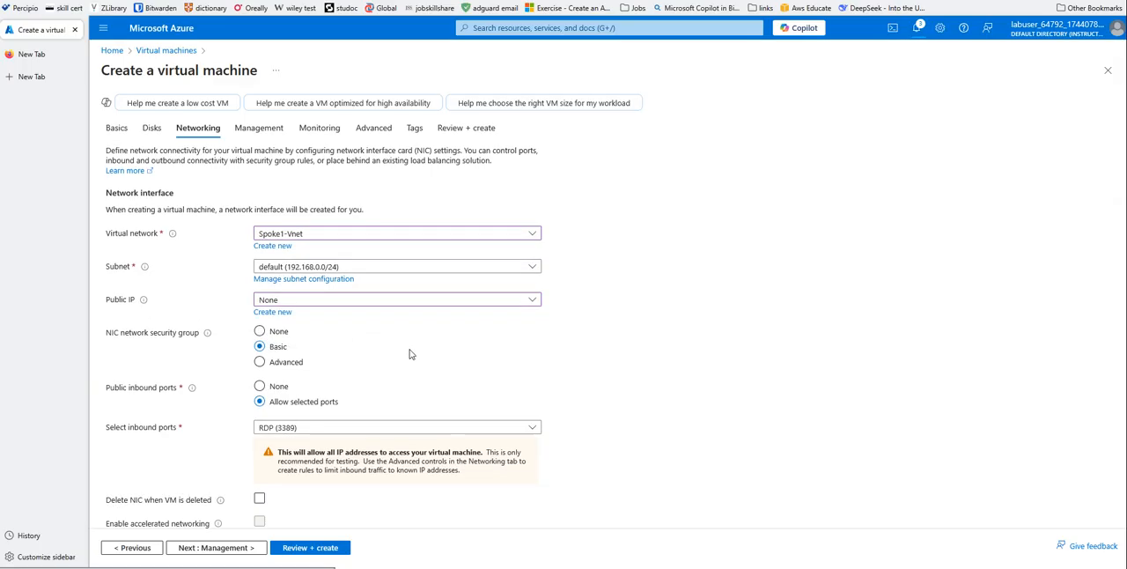
{"action": "scroll", "coordinate": [213, 317], "scroll_direction": "down", "scroll_amount": 2}
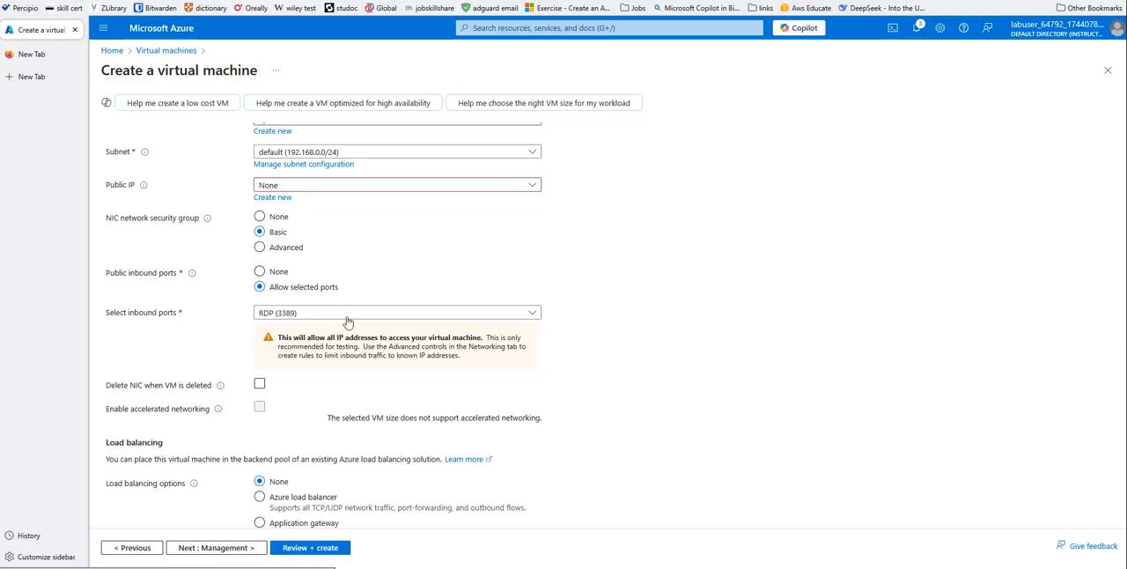
- Review the spoke1-vm configuration and create the virtual machine
{"action": "left_click", "coordinate": [310, 548]}
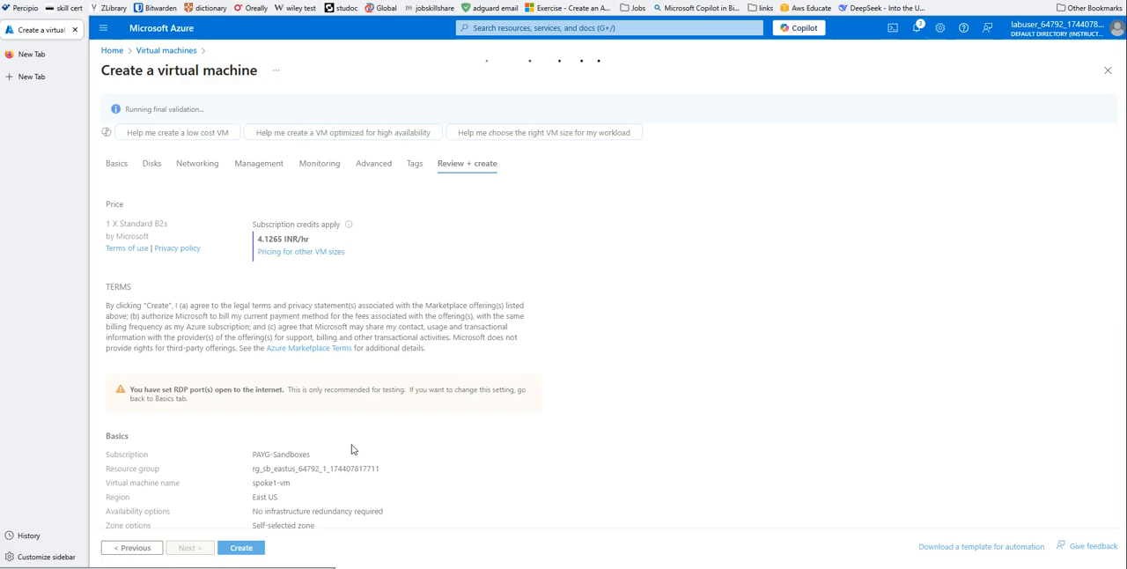
{"action": "scroll", "coordinate": [440, 467], "scroll_direction": "down", "scroll_amount": 2}
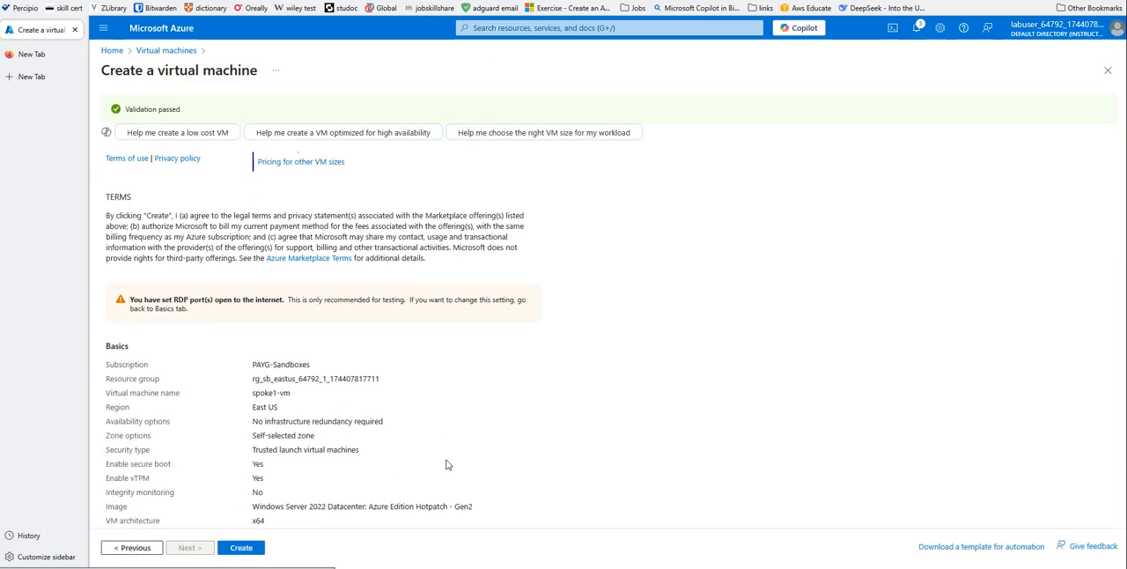
{"action": "left_click", "coordinate": [249, 547]}
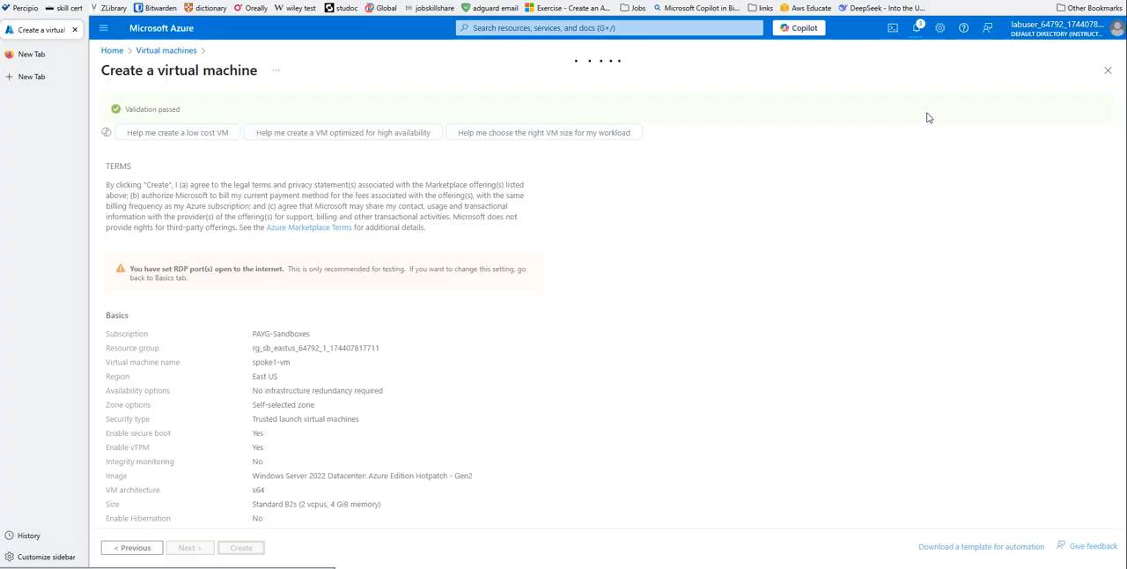
- Open the notifications and dismiss the completed Spoke2-Vnet and Spoke1-Vnet deployment entries
{"action": "left_click", "coordinate": [918, 30]}
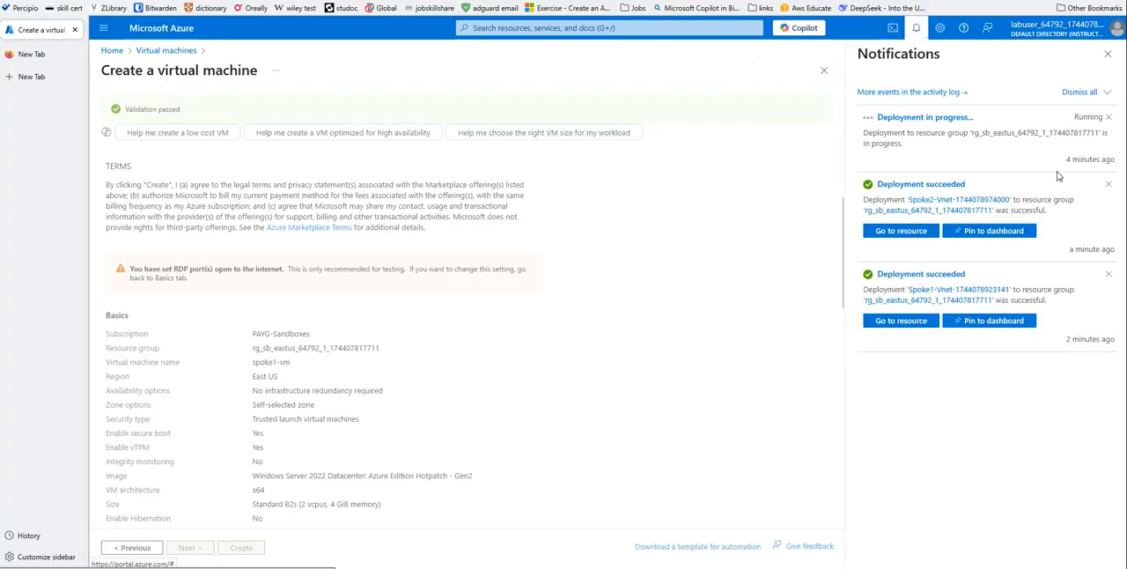
{"action": "left_click", "coordinate": [1108, 184]}
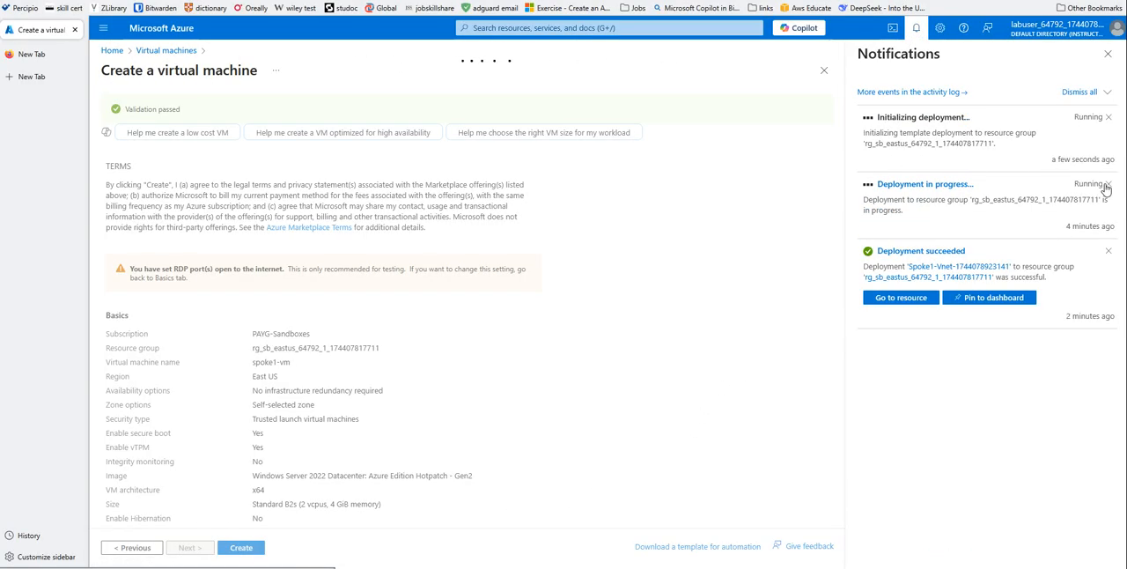
{"action": "left_click", "coordinate": [1108, 251]}
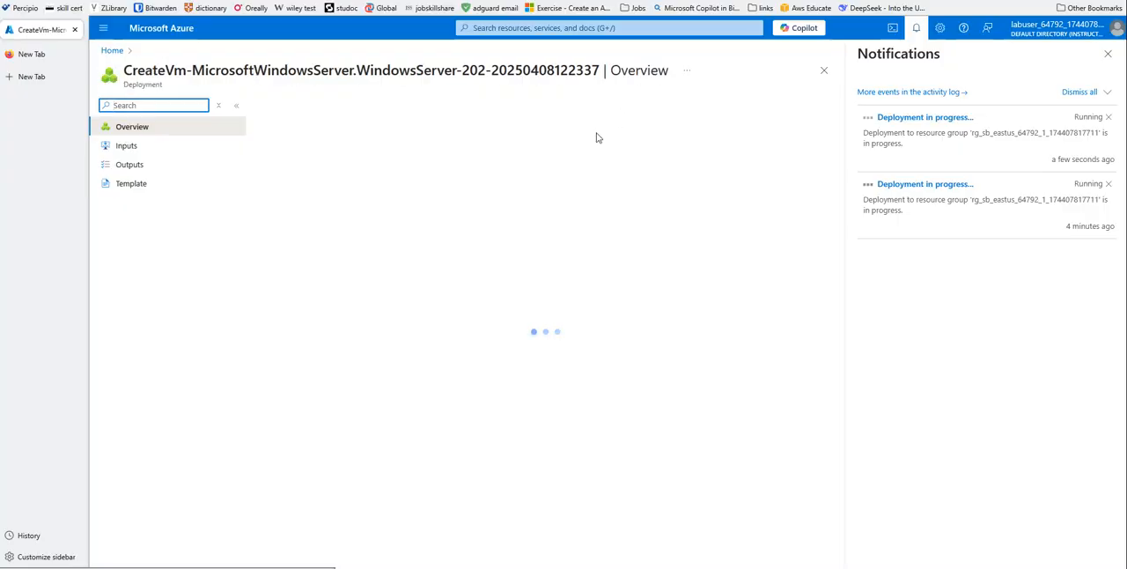
- Start another Azure virtual machine and assign it to the existing rg_sb_eastus resource group
{"action": "left_click", "coordinate": [112, 50]}
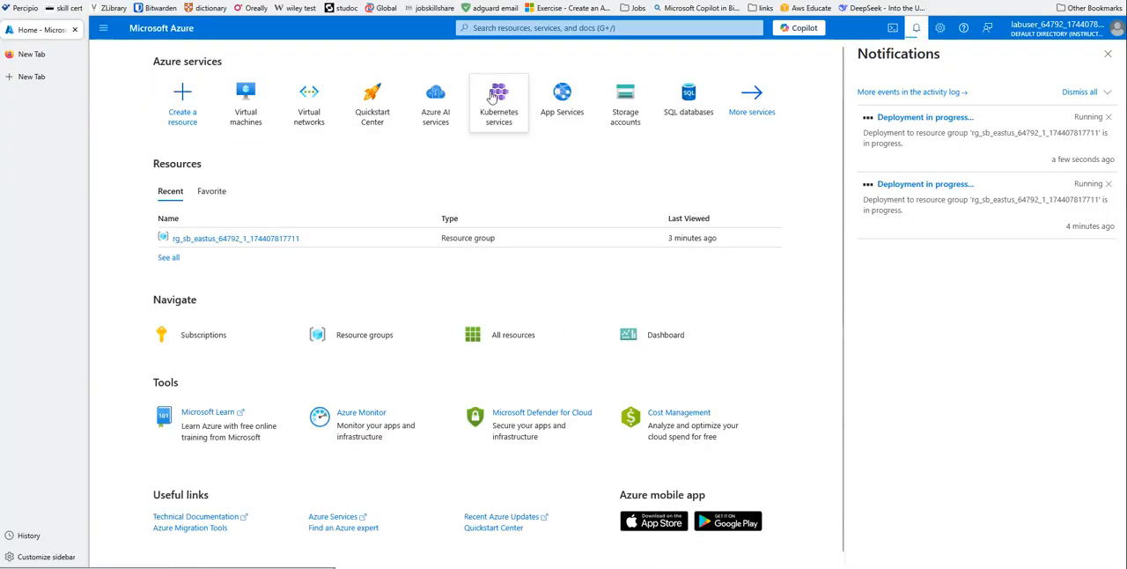
{"action": "left_click", "coordinate": [246, 103]}
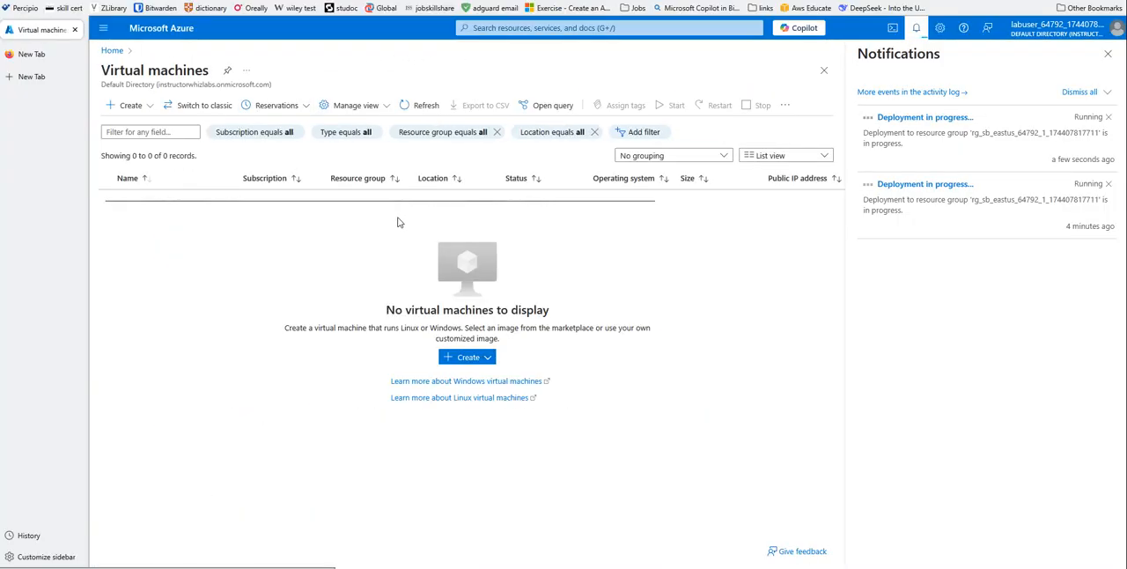
{"action": "left_click", "coordinate": [471, 358]}
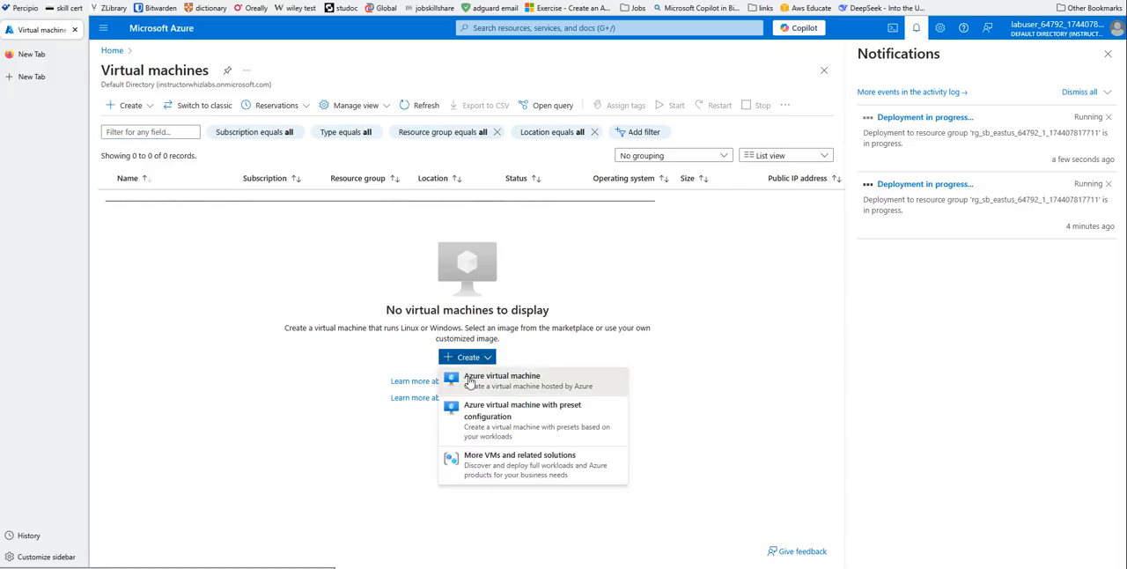
{"action": "left_click", "coordinate": [472, 374]}
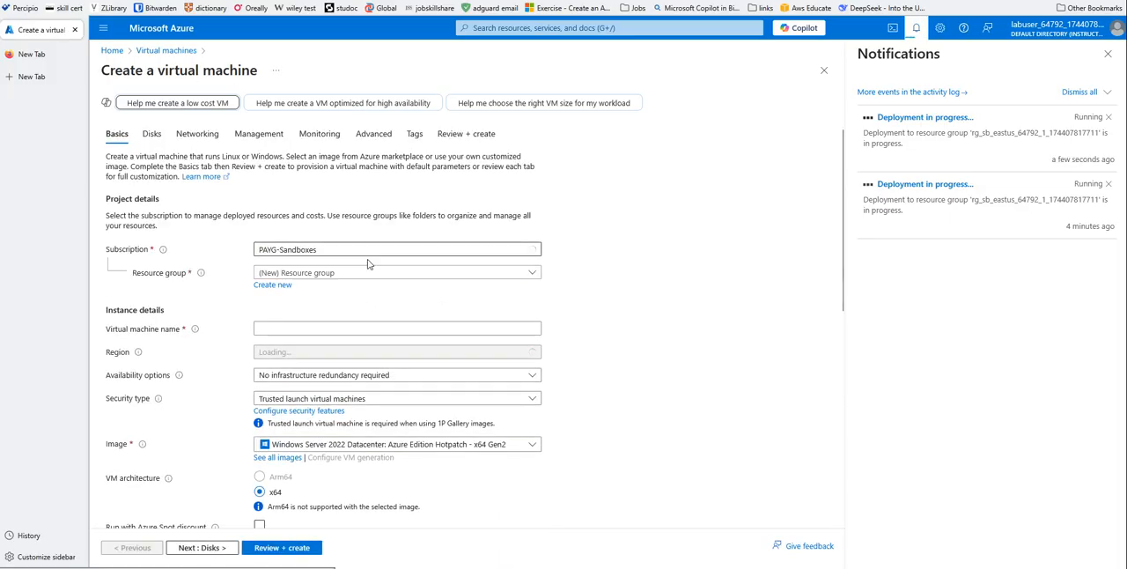
{"action": "left_click", "coordinate": [535, 276]}
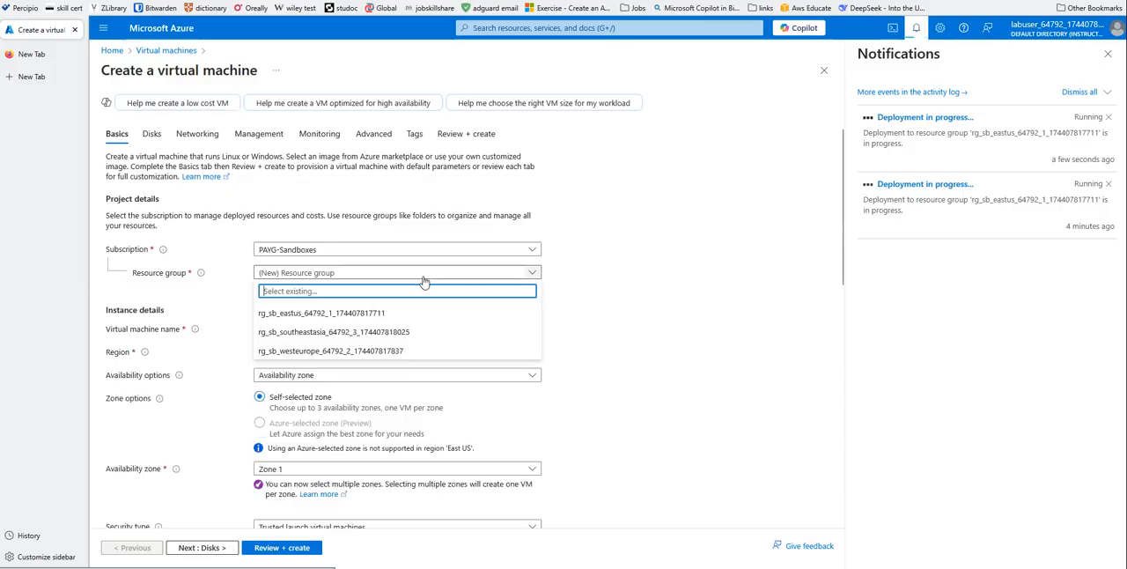
{"action": "left_click", "coordinate": [268, 311]}
- Name the virtual machine spoke2-vm and set its availability to no infrastructure redundancy required
{"action": "left_click", "coordinate": [300, 327]}
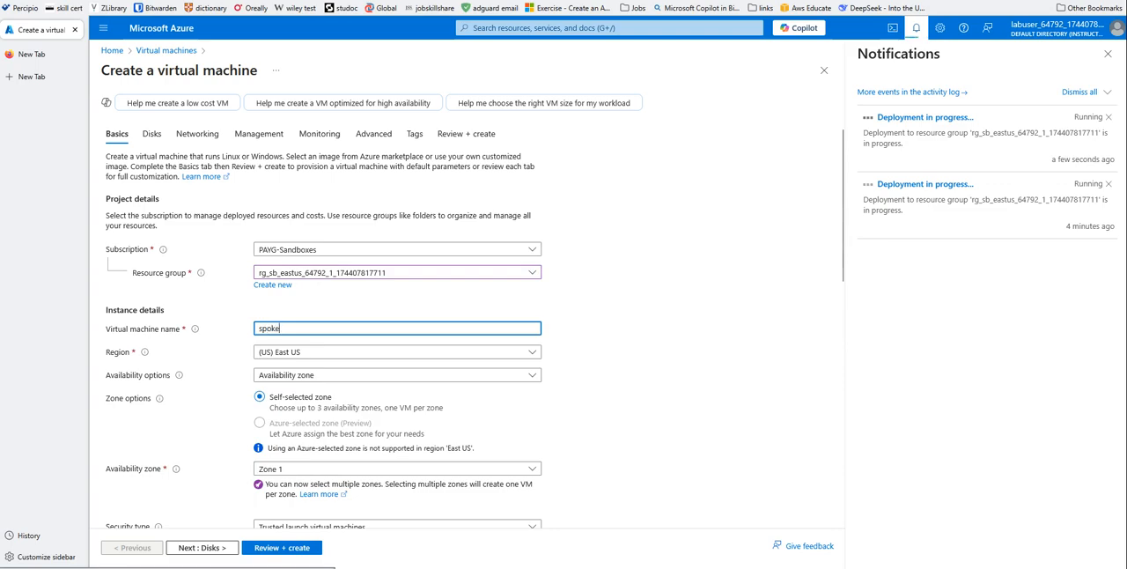
{"action": "type", "text": "spoke2-vm"}
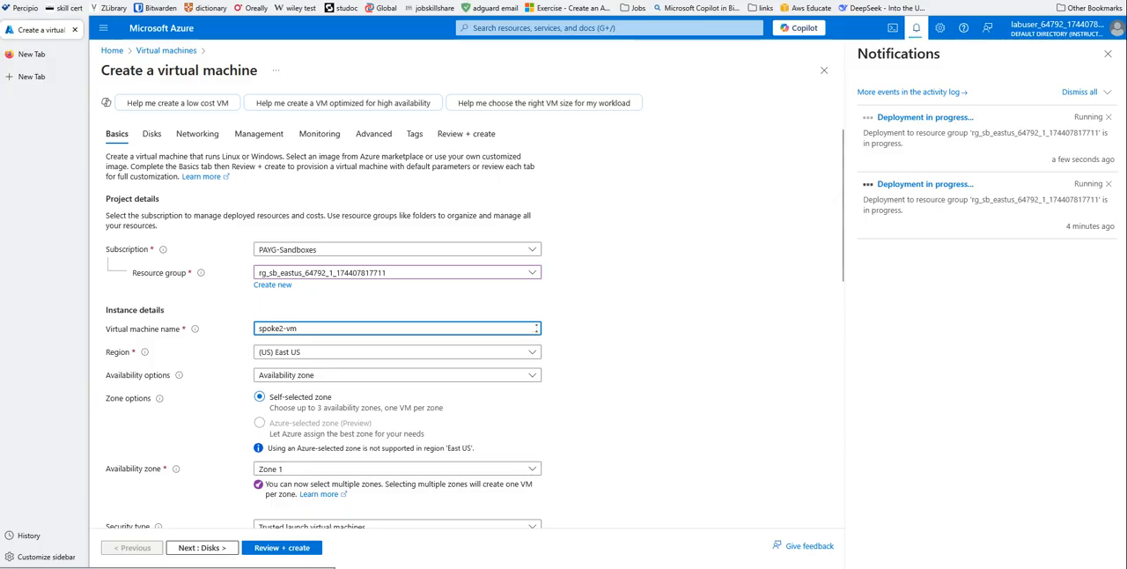
{"action": "left_click", "coordinate": [448, 375]}
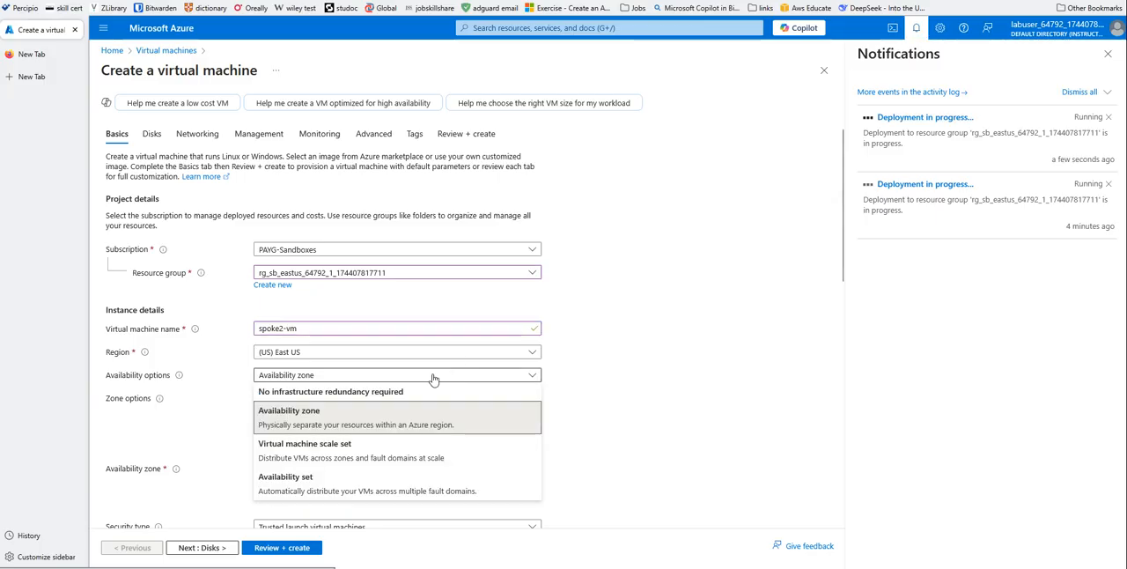
{"action": "left_click", "coordinate": [392, 396]}
- Set the administrator username to azureuser, then enter and confirm the administrator password for spoke2-vm
{"action": "scroll", "coordinate": [621, 334], "scroll_direction": "down", "scroll_amount": 5}
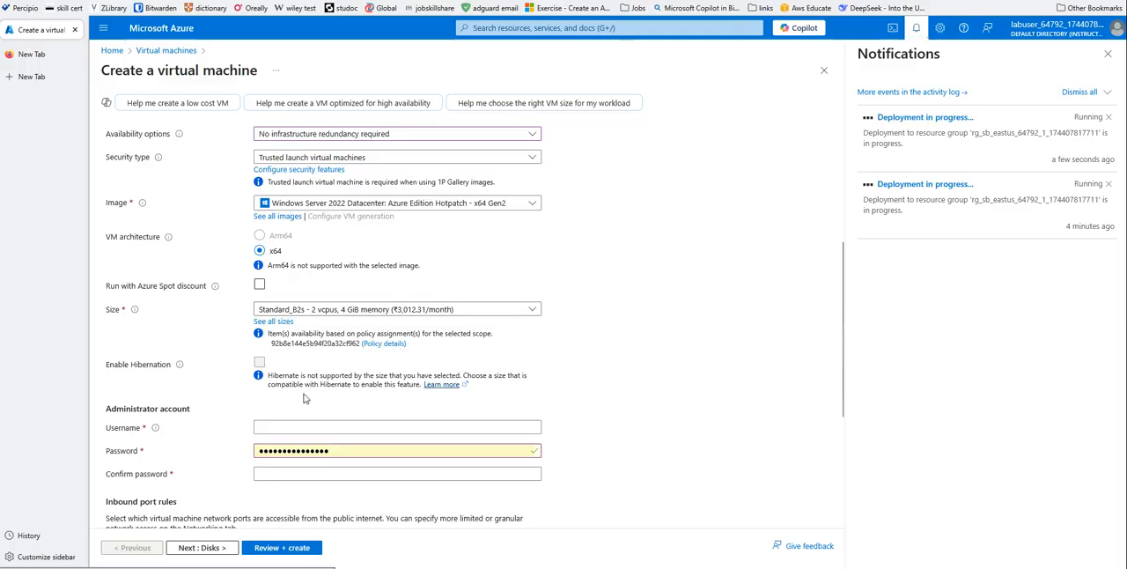
{"action": "scroll", "coordinate": [282, 370], "scroll_direction": "down", "scroll_amount": 3}
{"action": "left_click", "coordinate": [318, 304]}
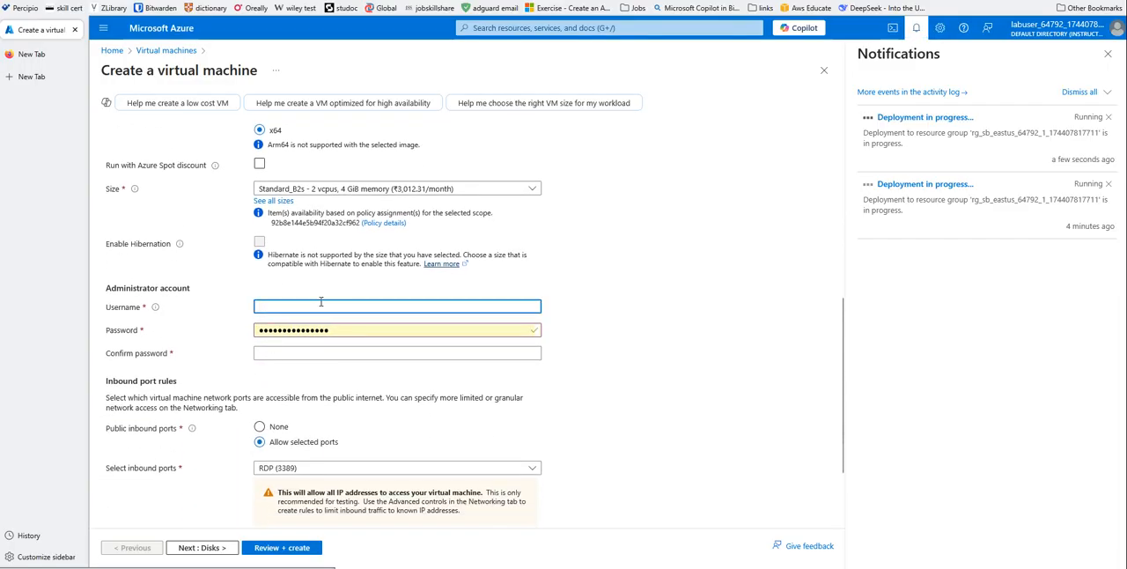
{"action": "type", "text": "azureuser"}
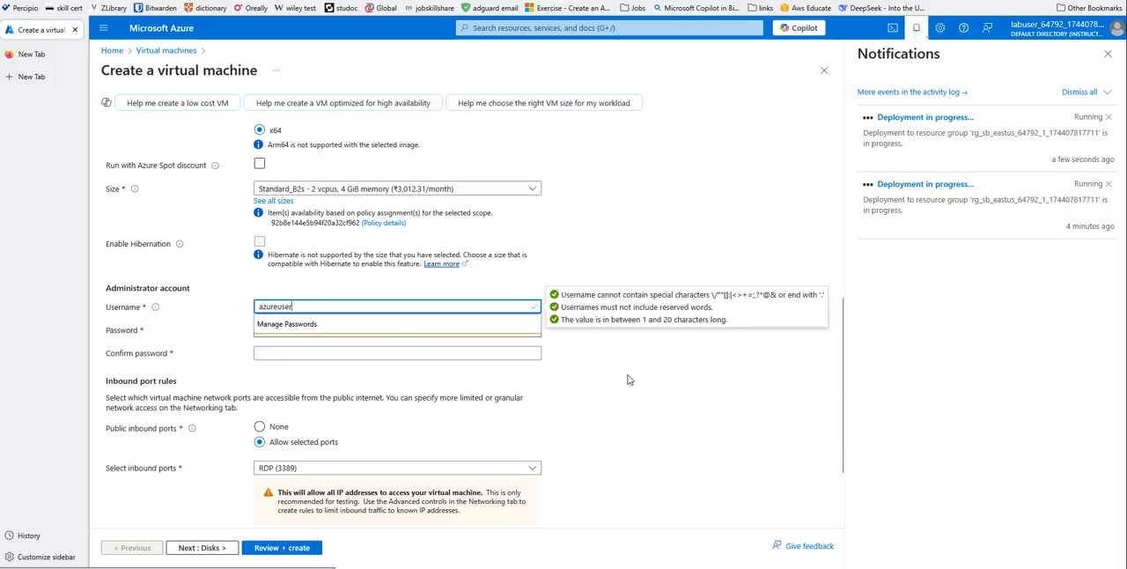
{"action": "left_click", "coordinate": [344, 330]}
{"action": "key", "text": "ctrl+v"}
{"action": "left_click_drag", "start_coordinate": [344, 332], "coordinate": [200, 331]}
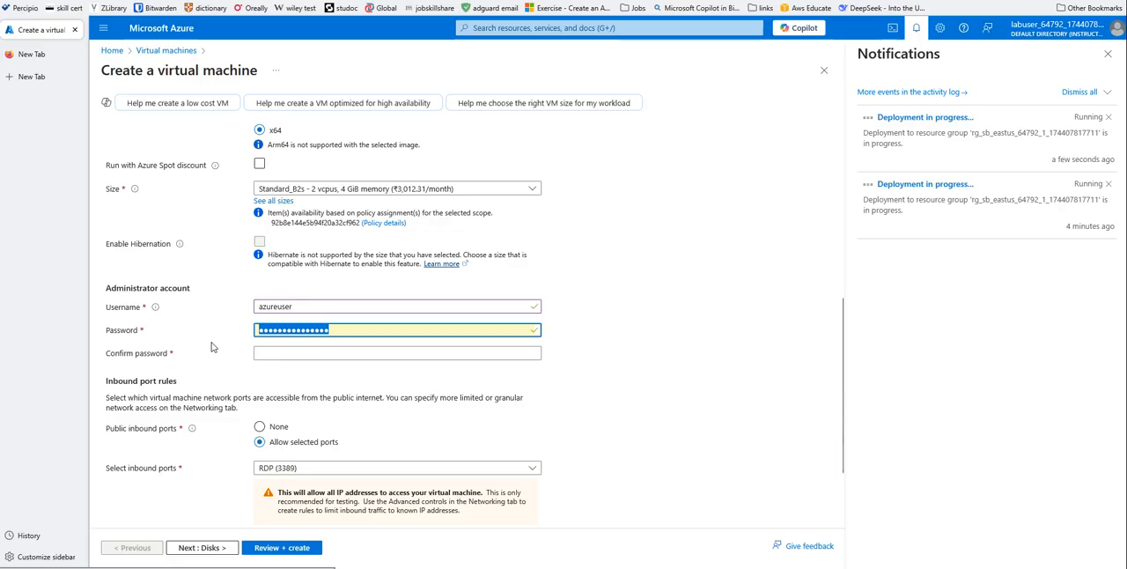
{"action": "type", "text": "••••••"}
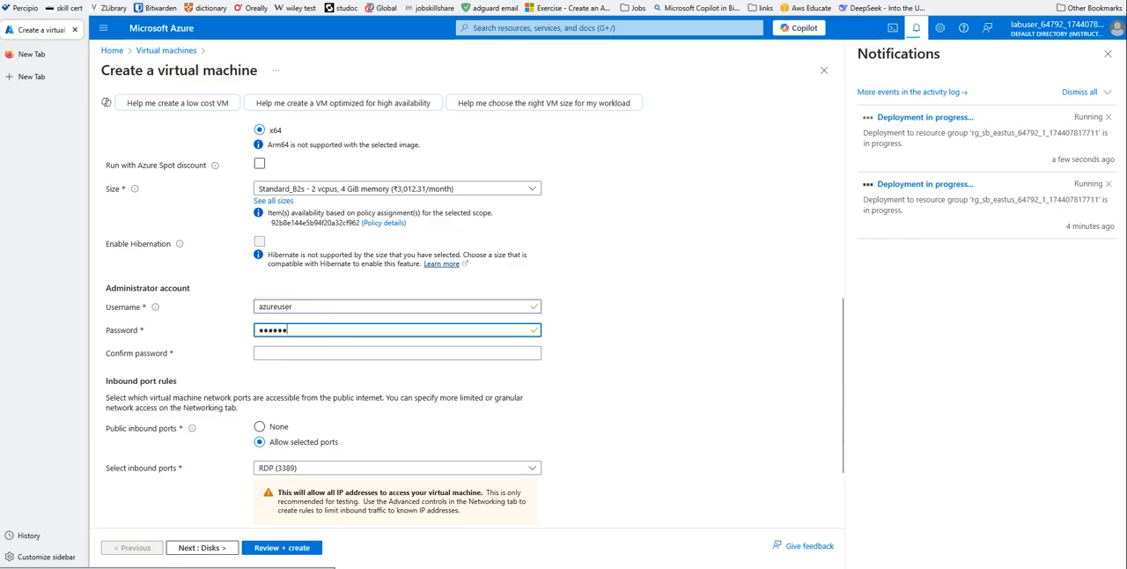
{"action": "type", "text": "••"}
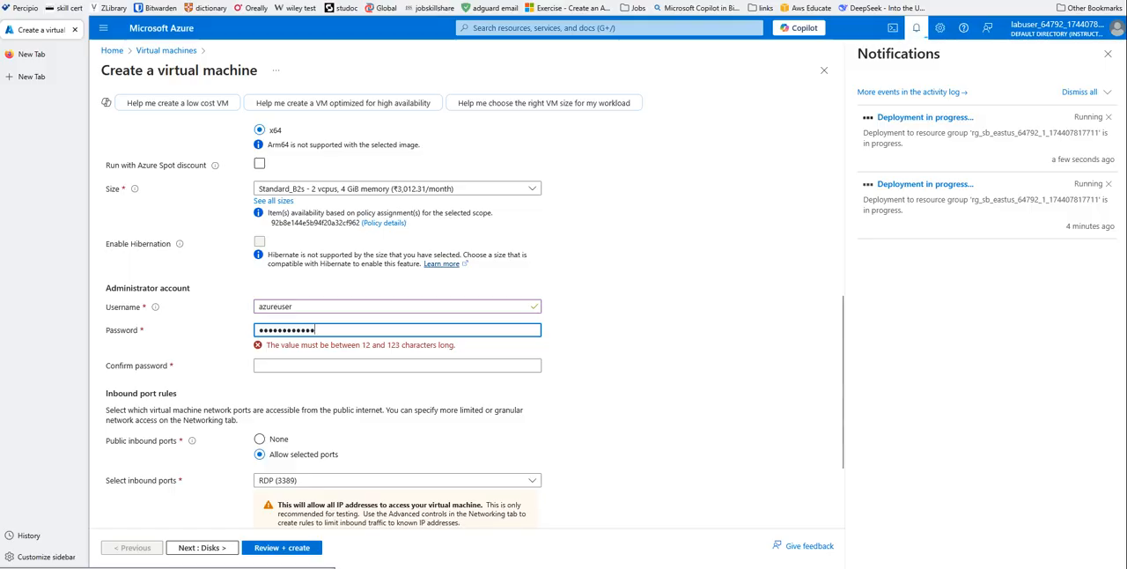
{"action": "left_click", "coordinate": [272, 352]}
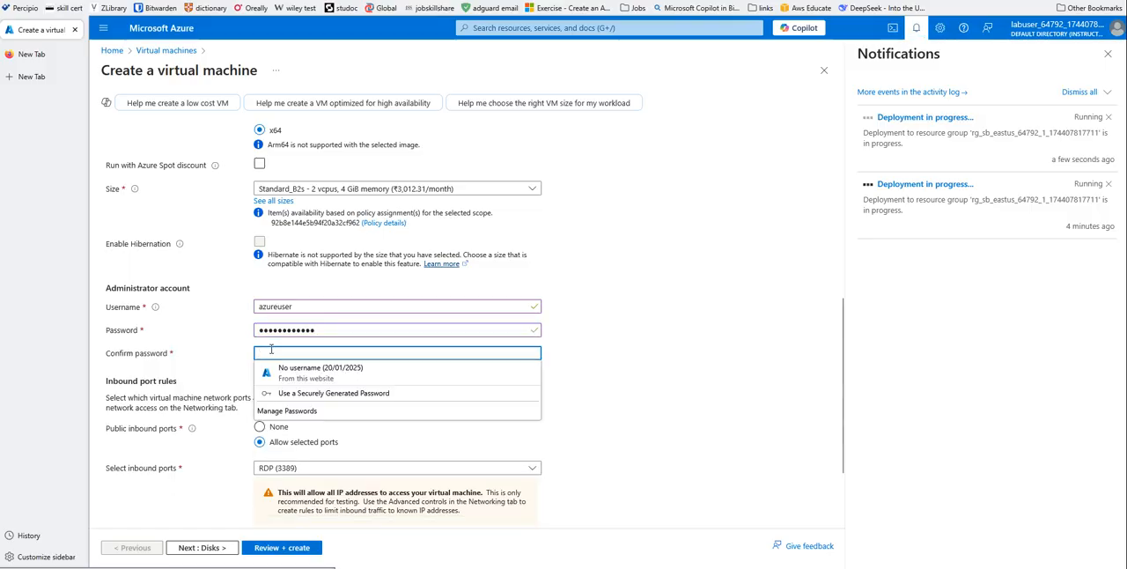
{"action": "type", "text": "•••••••"}
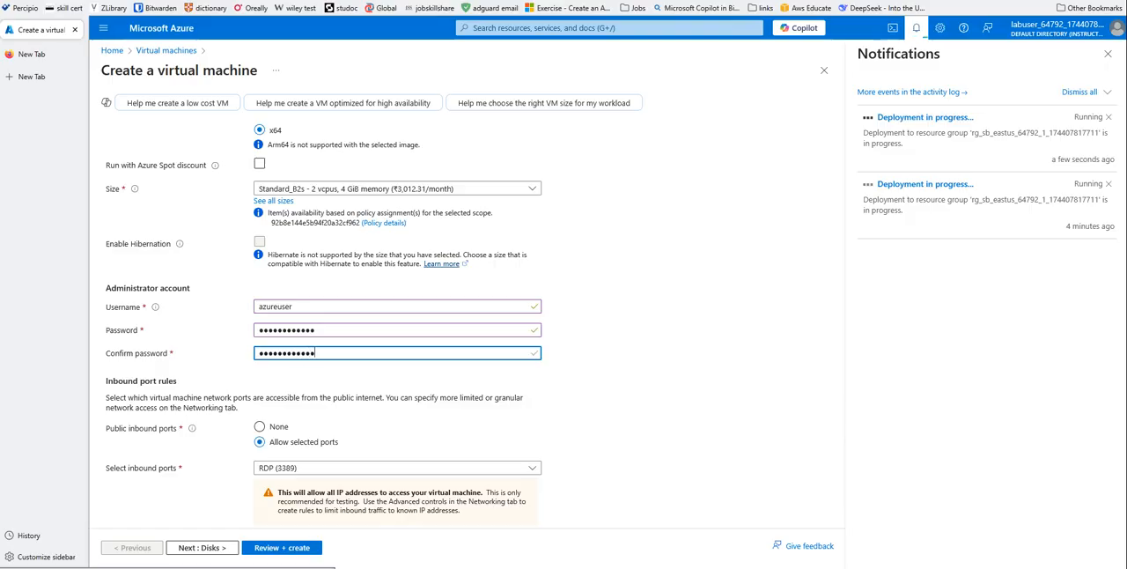
- Set the OS disk type of spoke2-vm to locally-redundant Standard SSD and proceed to its networking settings
{"action": "scroll", "coordinate": [299, 467], "scroll_direction": "down", "scroll_amount": 1}
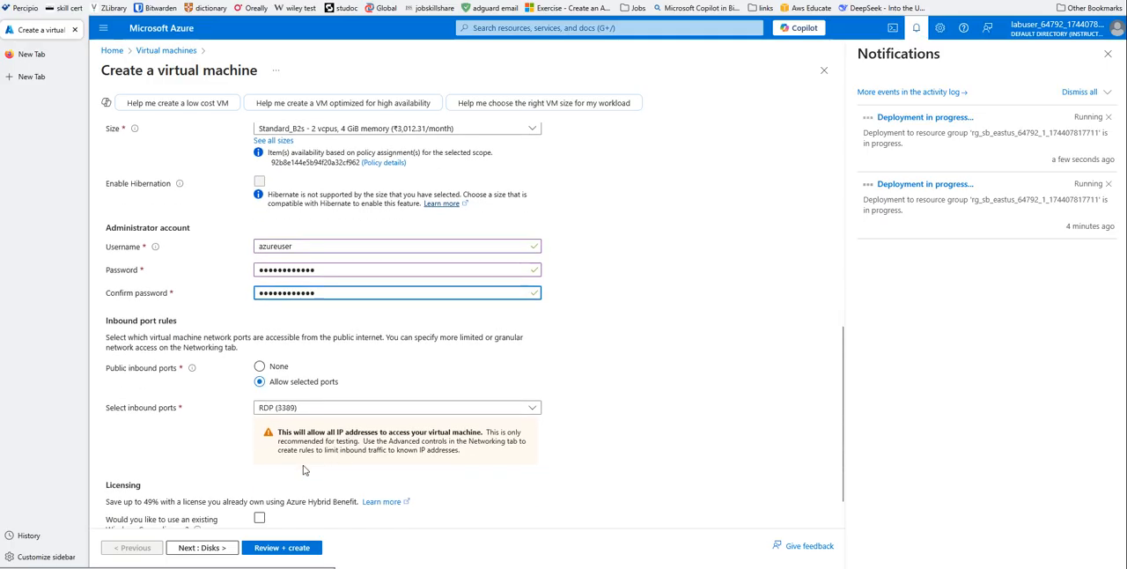
{"action": "left_click", "coordinate": [202, 548]}
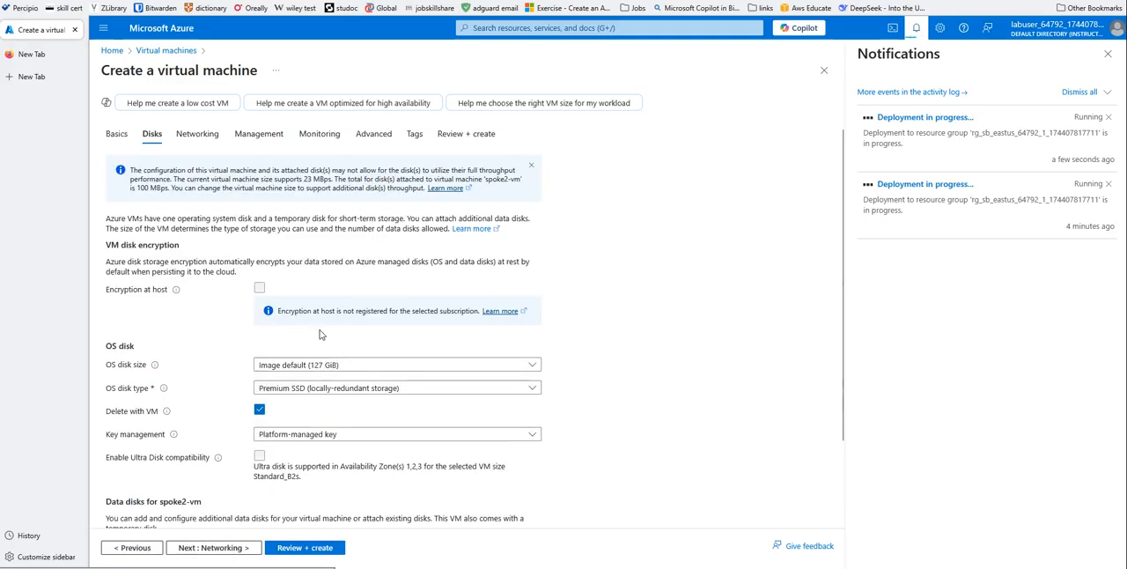
{"action": "left_click", "coordinate": [306, 388]}
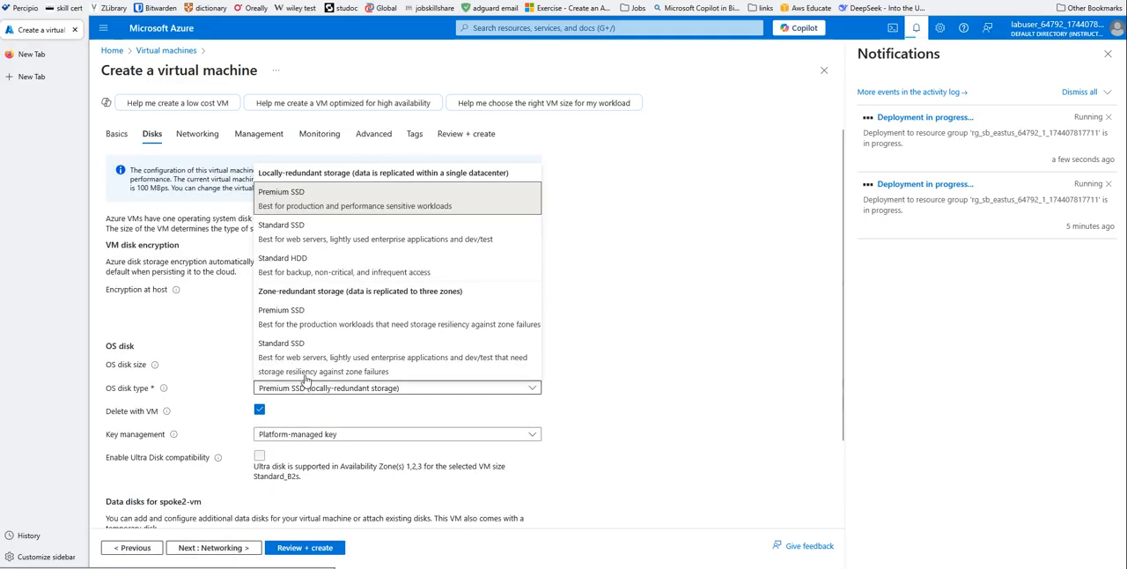
{"action": "left_click", "coordinate": [298, 236]}
{"action": "scroll", "coordinate": [426, 305], "scroll_direction": "down", "scroll_amount": 3}
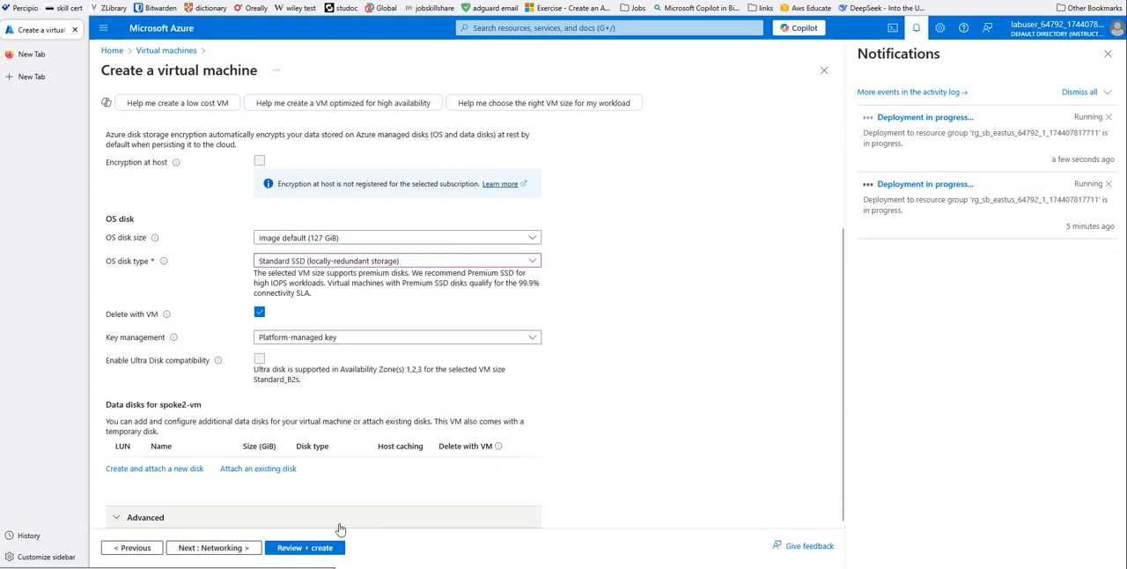
{"action": "left_click", "coordinate": [247, 548]}
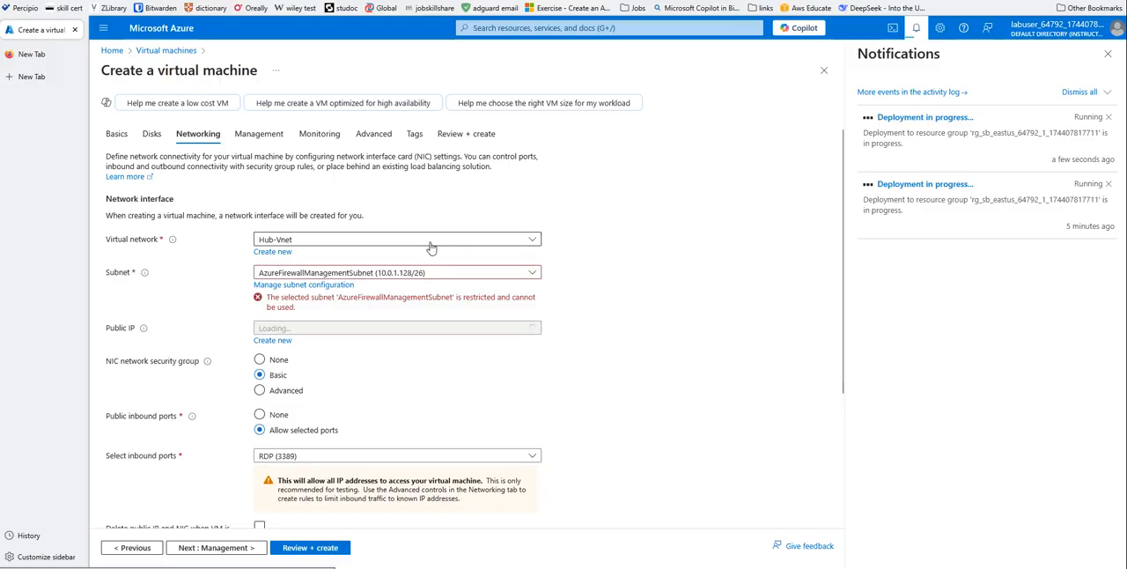
- Connect spoke2-vm to the Spoke2-Vnet virtual network and set its public IP to None
{"action": "left_click", "coordinate": [476, 241]}
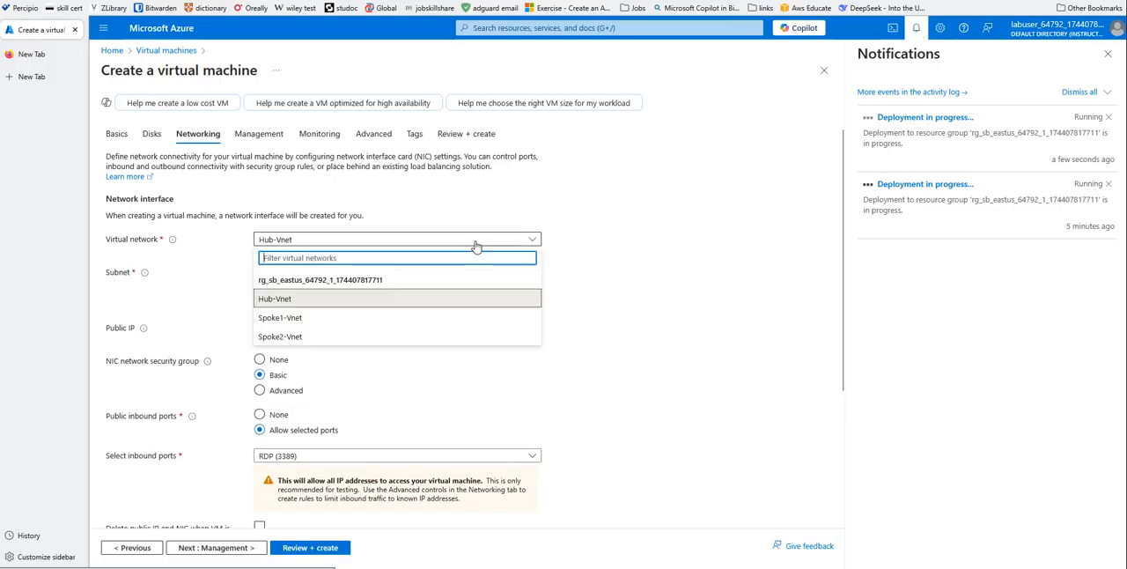
{"action": "left_click", "coordinate": [287, 336]}
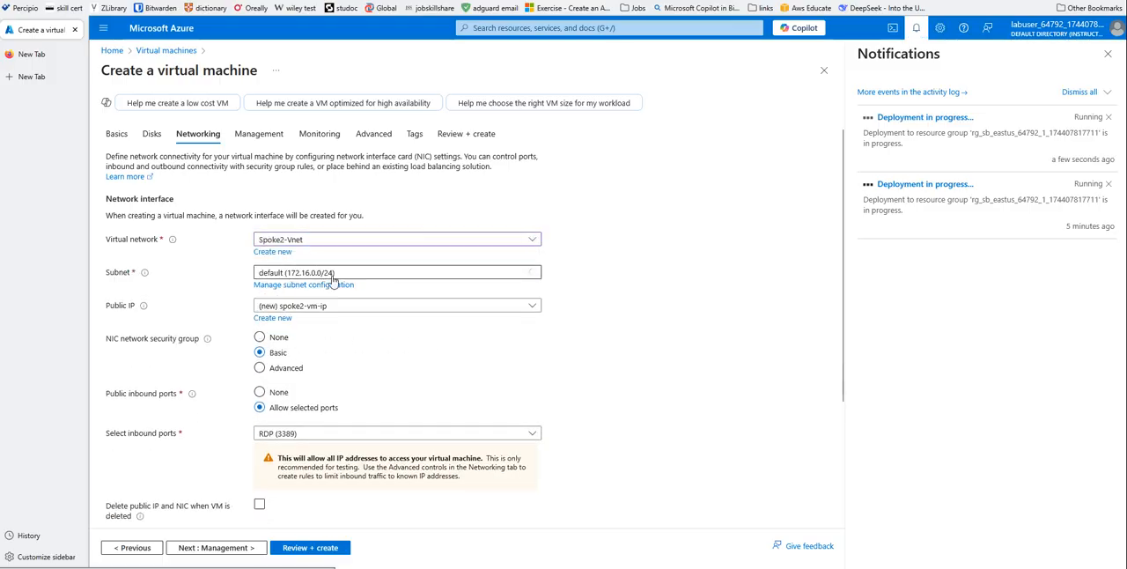
{"action": "left_click", "coordinate": [345, 308]}
{"action": "left_click", "coordinate": [294, 341]}
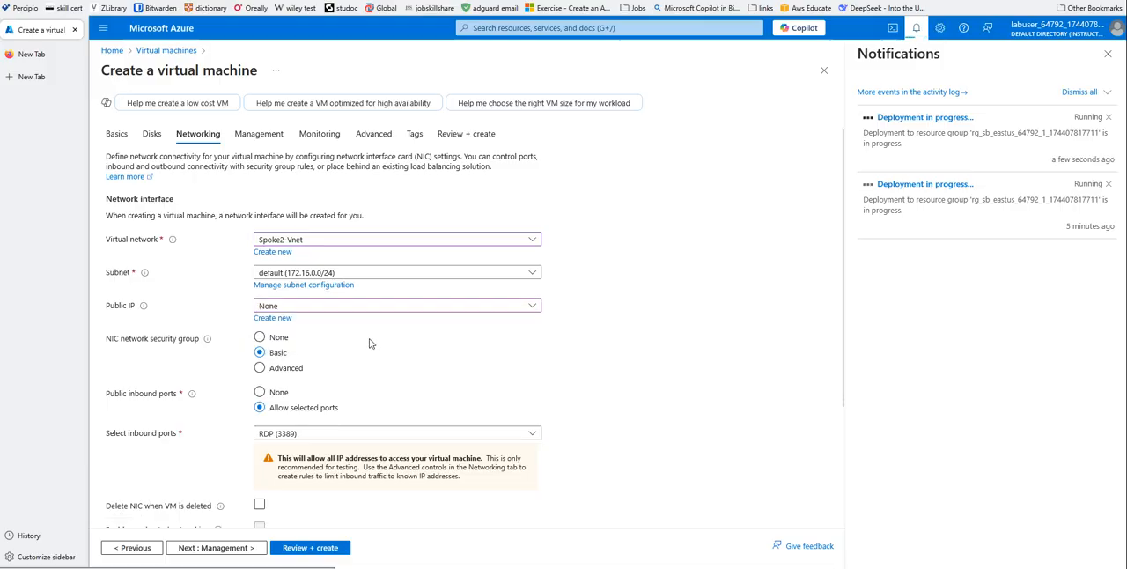
{"action": "scroll", "coordinate": [534, 346], "scroll_direction": "down", "scroll_amount": 1}
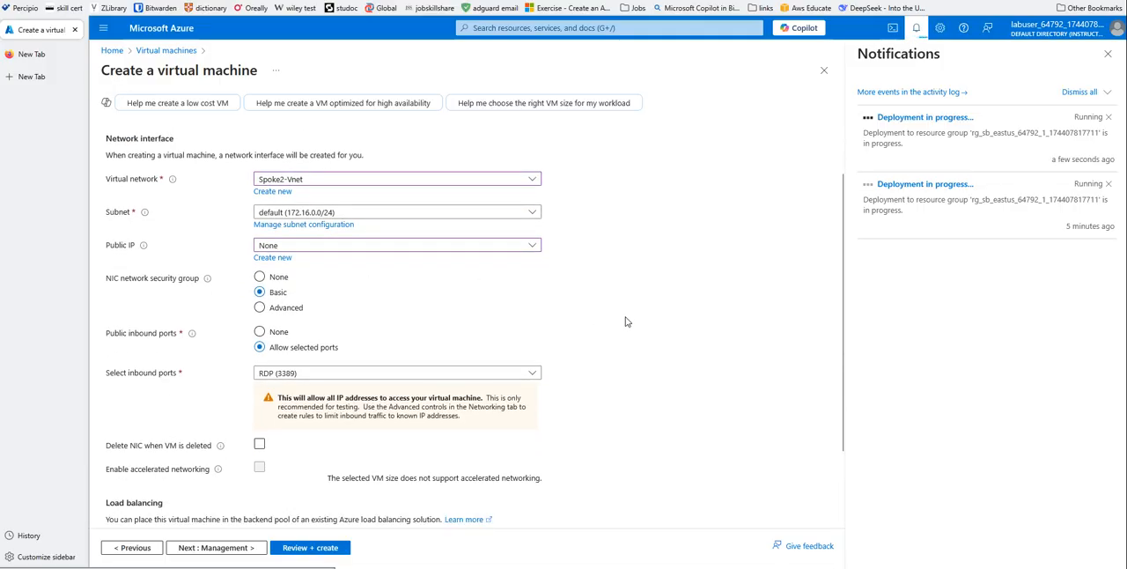
{"action": "scroll", "coordinate": [626, 321], "scroll_direction": "down", "scroll_amount": 1}
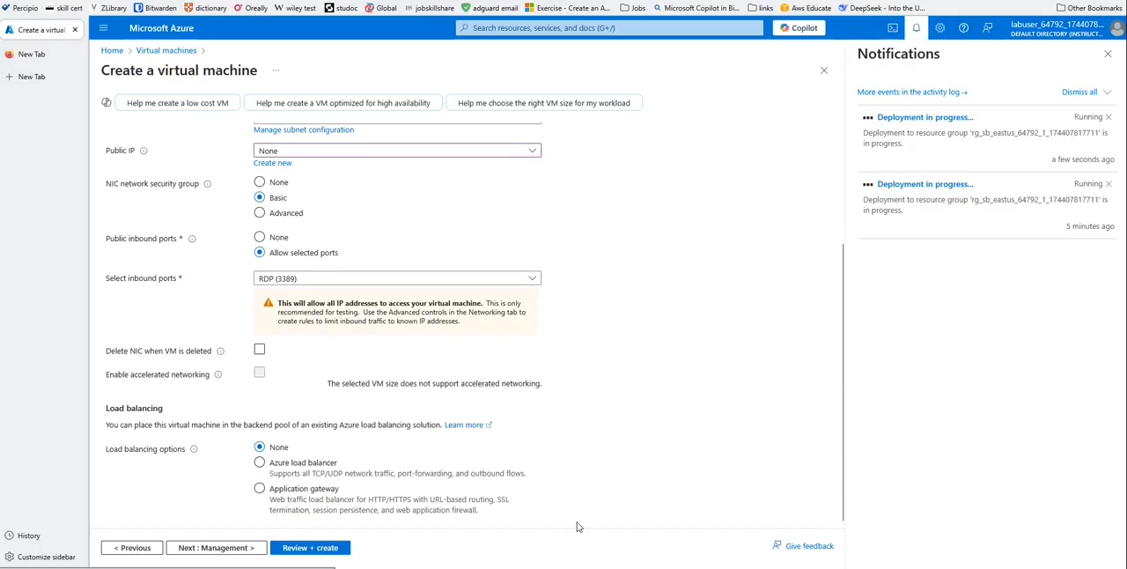
- Review the spoke2-vm configuration, create the virtual machine, and dismiss the notification of the earlier completed deployment
{"action": "left_click", "coordinate": [302, 550]}
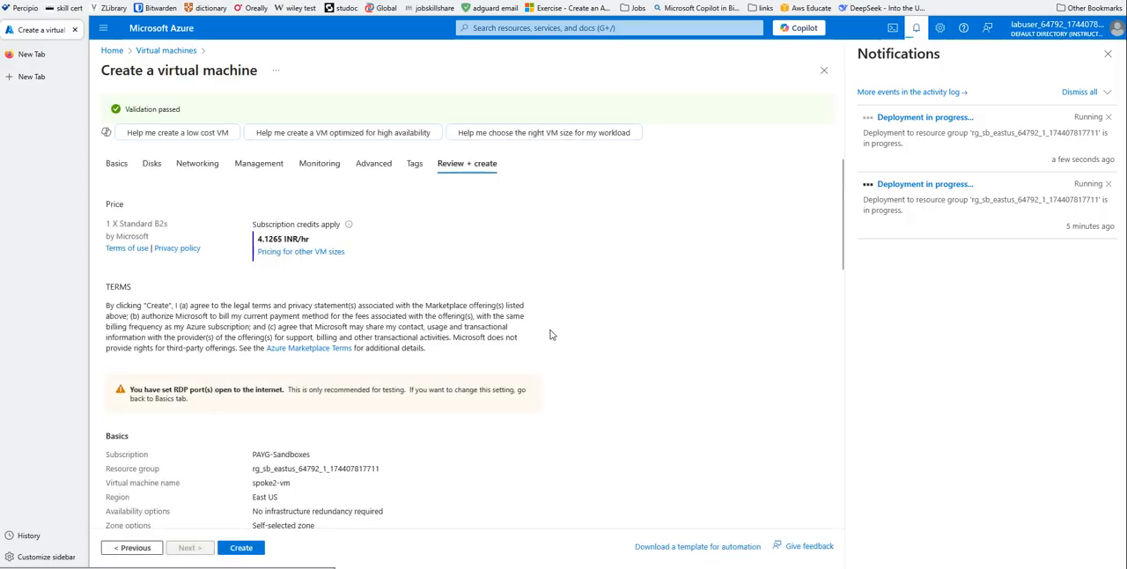
{"action": "scroll", "coordinate": [552, 363], "scroll_direction": "down", "scroll_amount": 2}
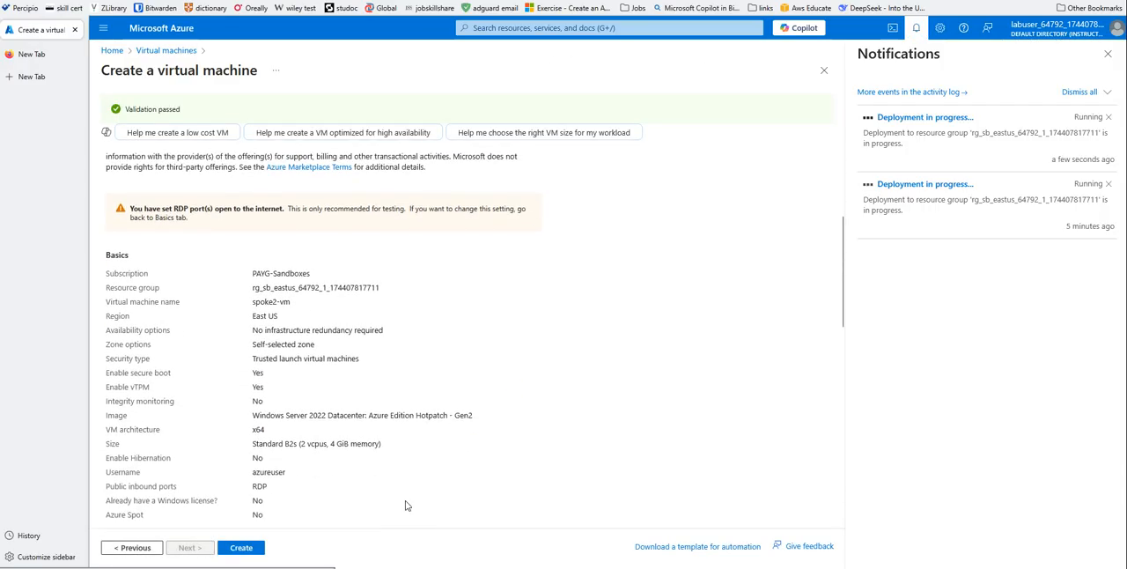
{"action": "left_click", "coordinate": [249, 550]}
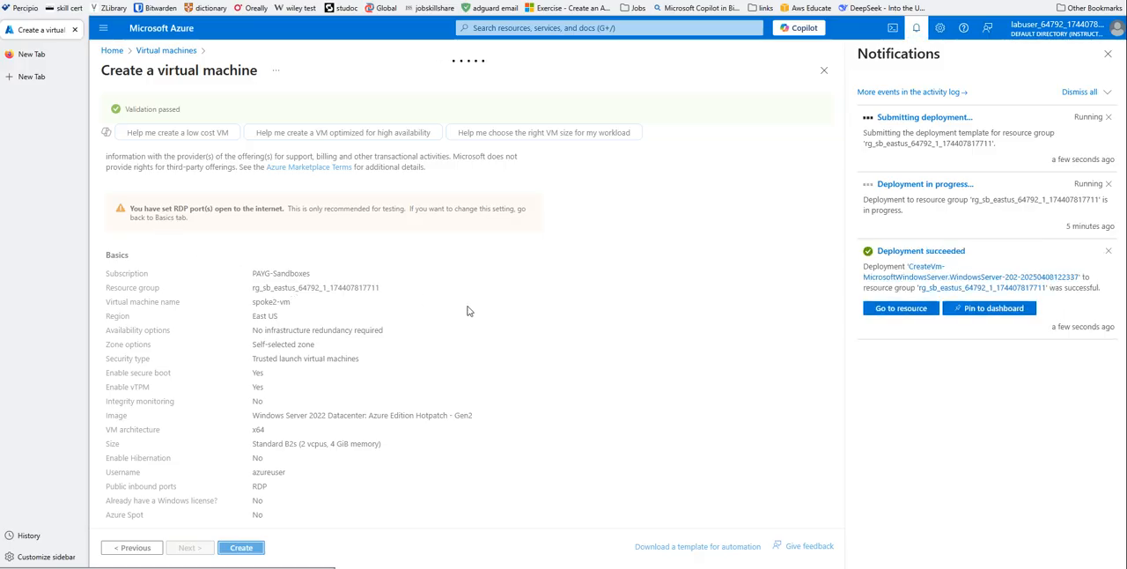
{"action": "left_click", "coordinate": [1109, 252]}
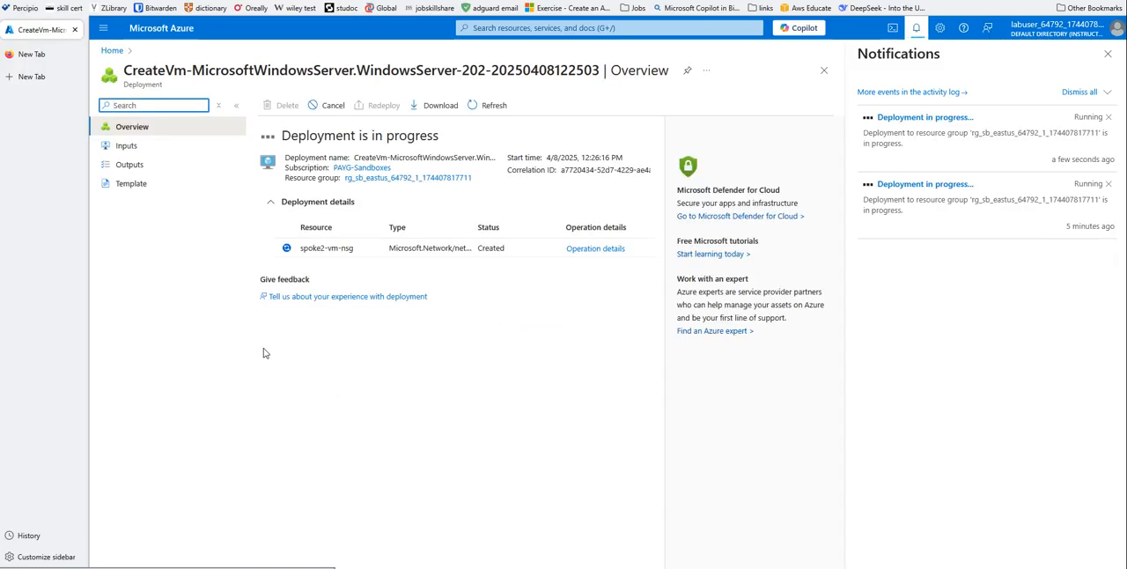
- Examine the overview and available settings of the Hub-Vnet virtual network, and return to the portal home page
{"action": "left_click", "coordinate": [113, 51]}
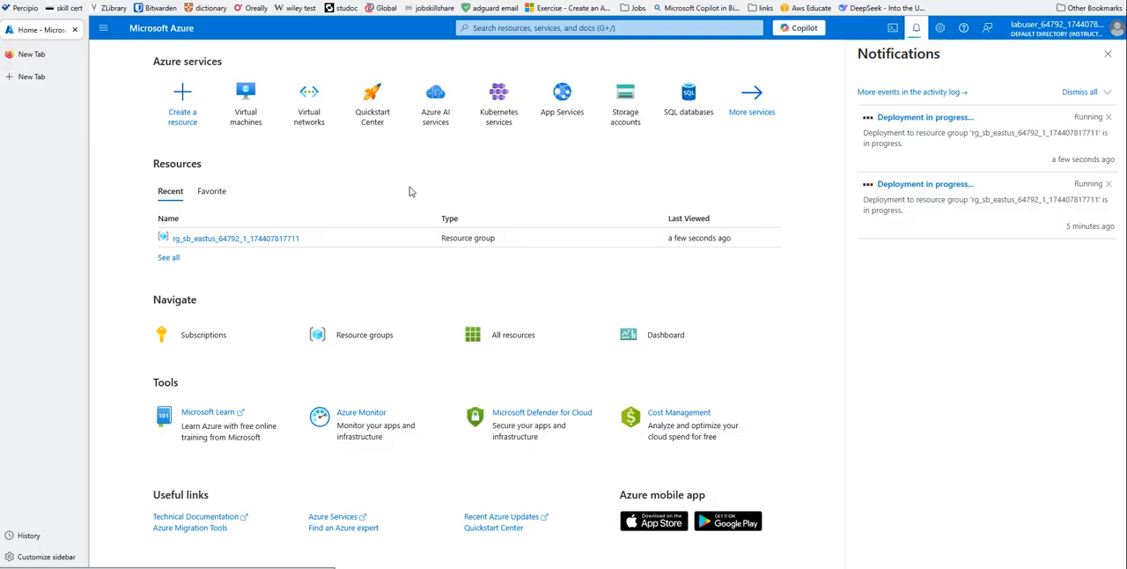
{"action": "left_click", "coordinate": [305, 106]}
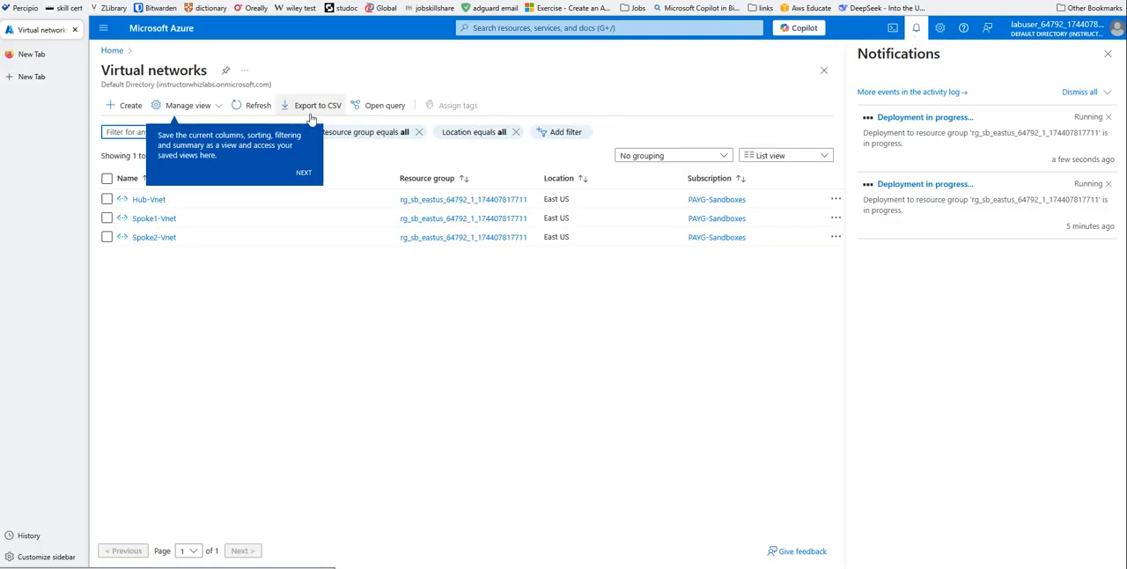
{"action": "left_click", "coordinate": [150, 200]}
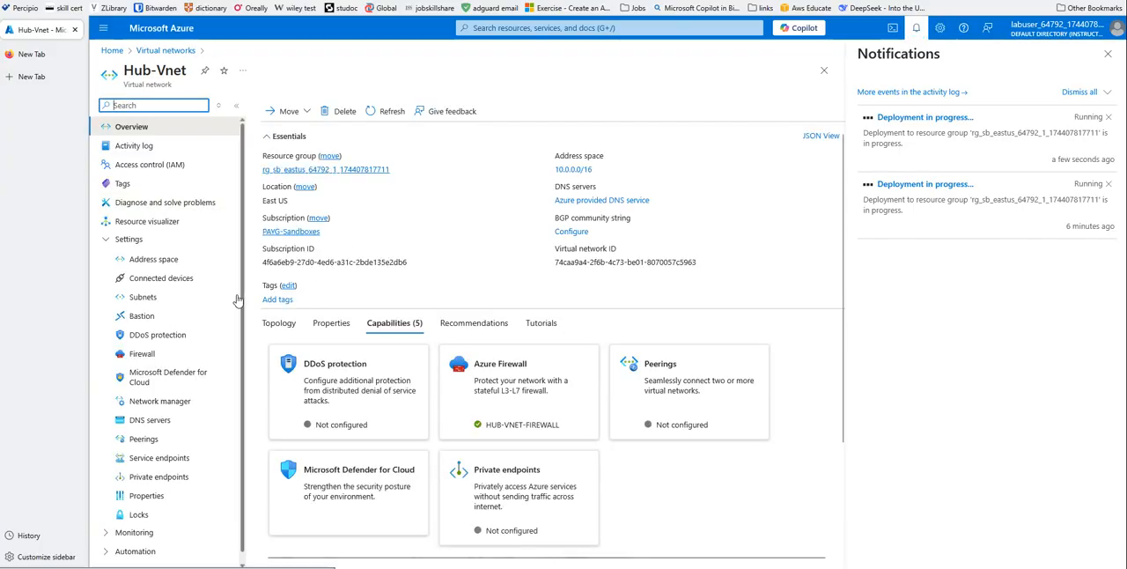
{"action": "scroll", "coordinate": [236, 308], "scroll_direction": "down", "scroll_amount": 1}
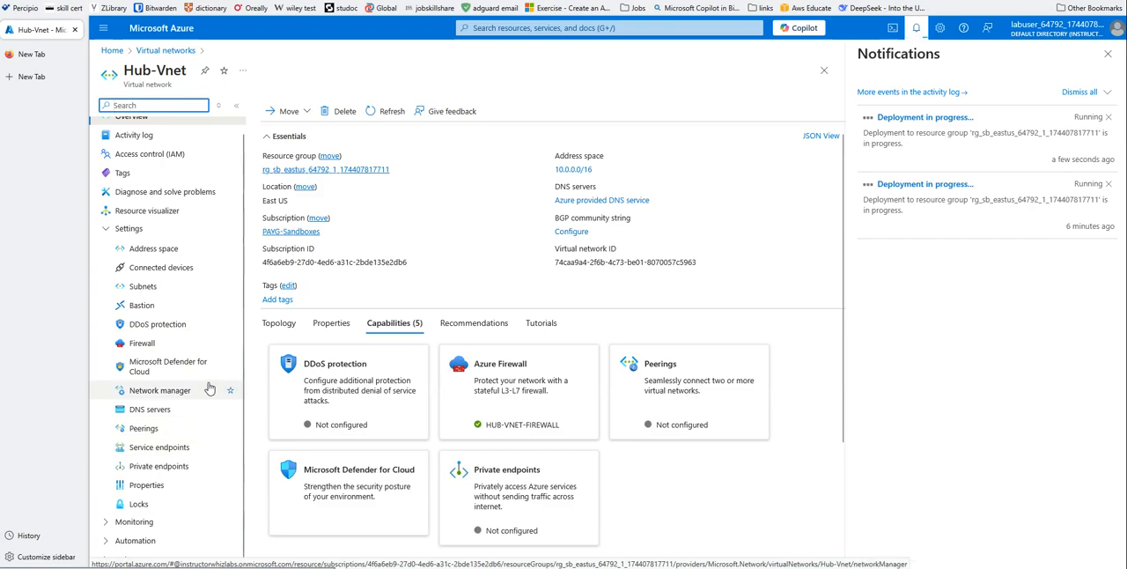
{"action": "scroll", "coordinate": [209, 377], "scroll_direction": "up", "scroll_amount": 1}
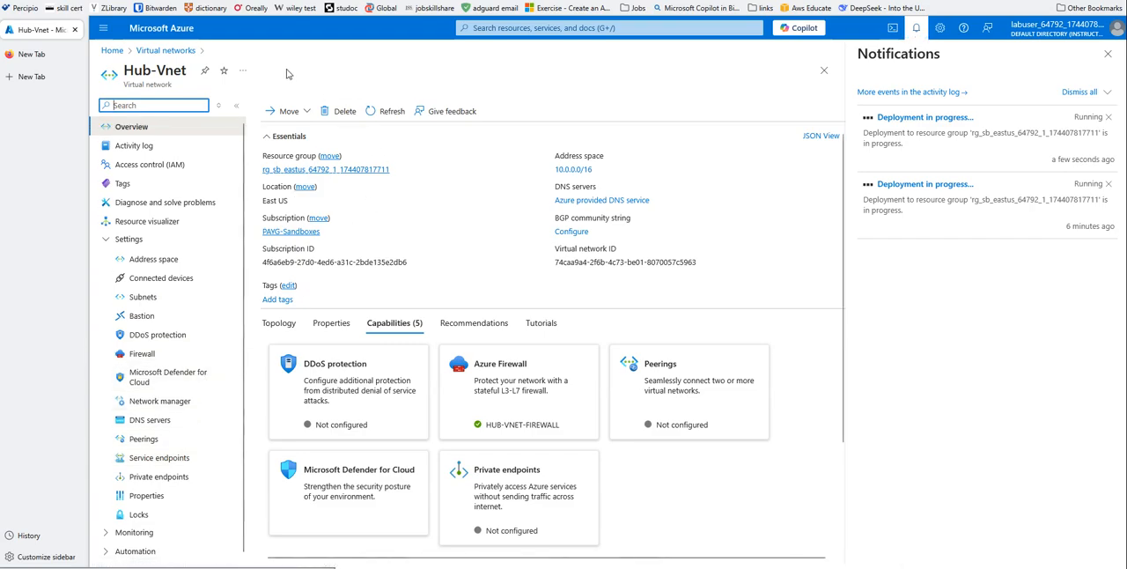
{"action": "left_click", "coordinate": [112, 50]}
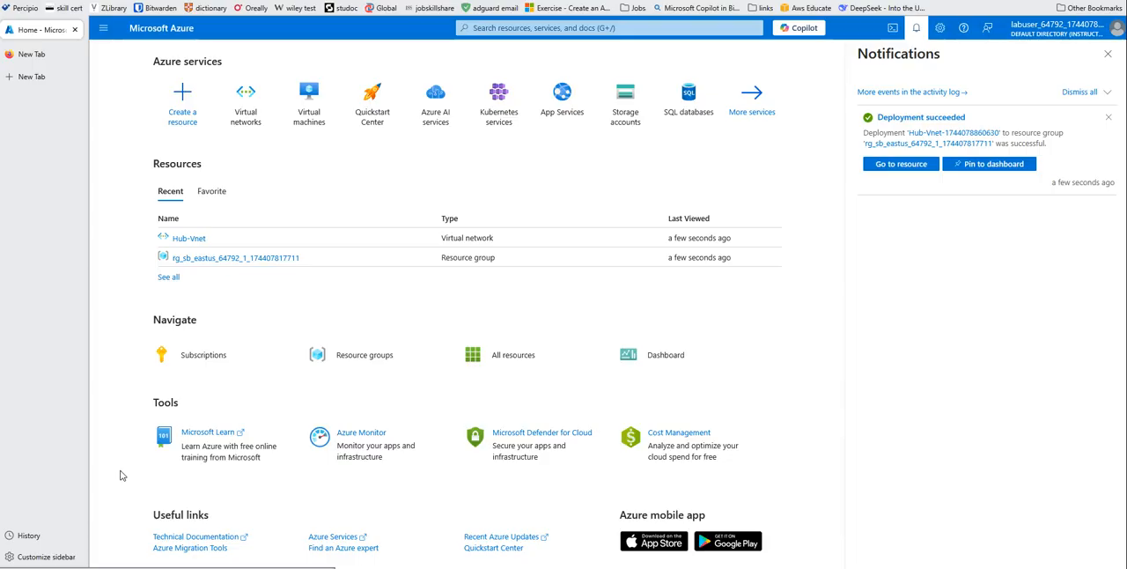
- Open the firewall attached to Hub-Vnet and copy its private IP address
{"action": "left_click", "coordinate": [901, 164]}
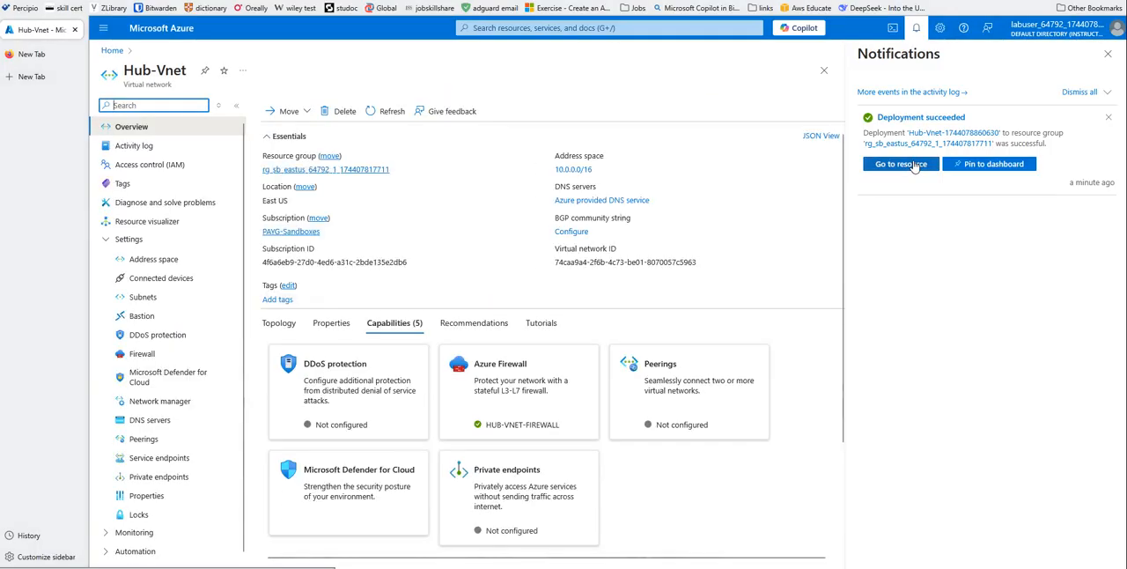
{"action": "left_click", "coordinate": [509, 403]}
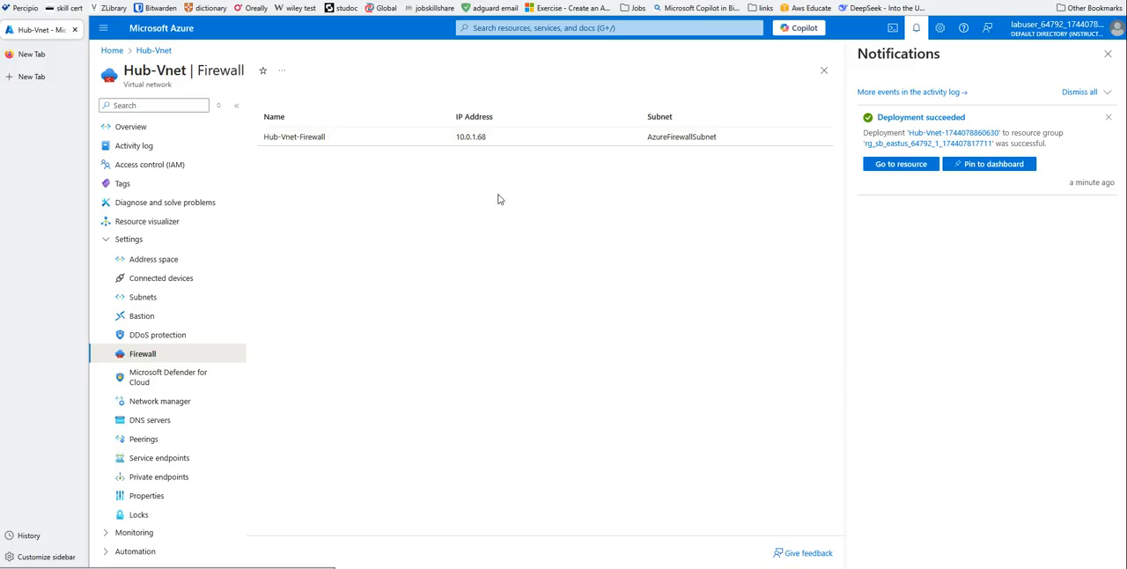
{"action": "left_click", "coordinate": [481, 139]}
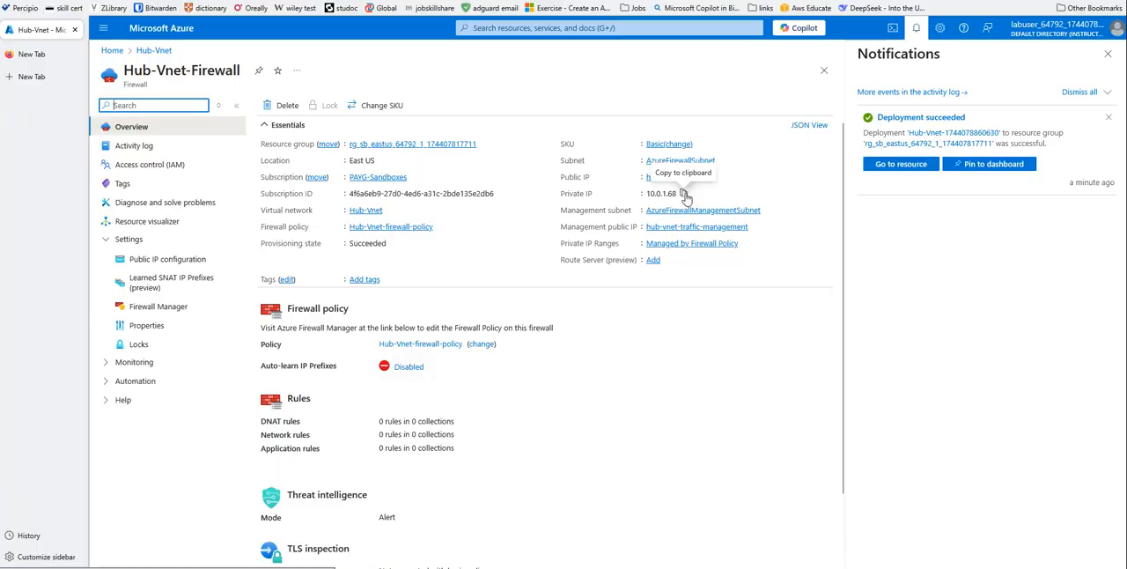
{"action": "left_click", "coordinate": [683, 194]}
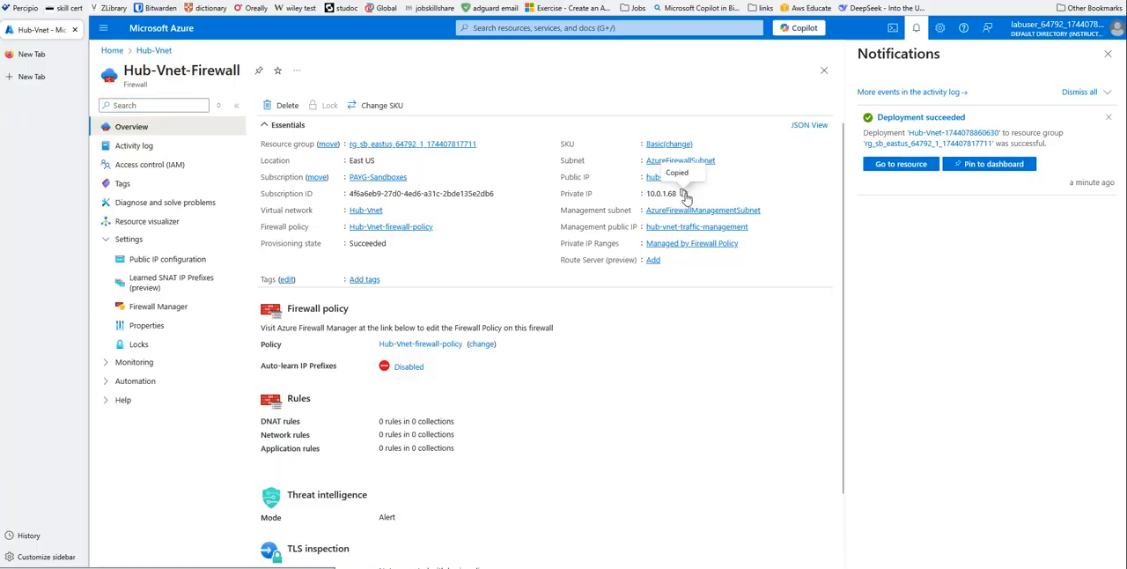
- Open the peerings of the Hub-Vnet virtual network and start adding a peering
{"action": "left_click", "coordinate": [134, 58]}
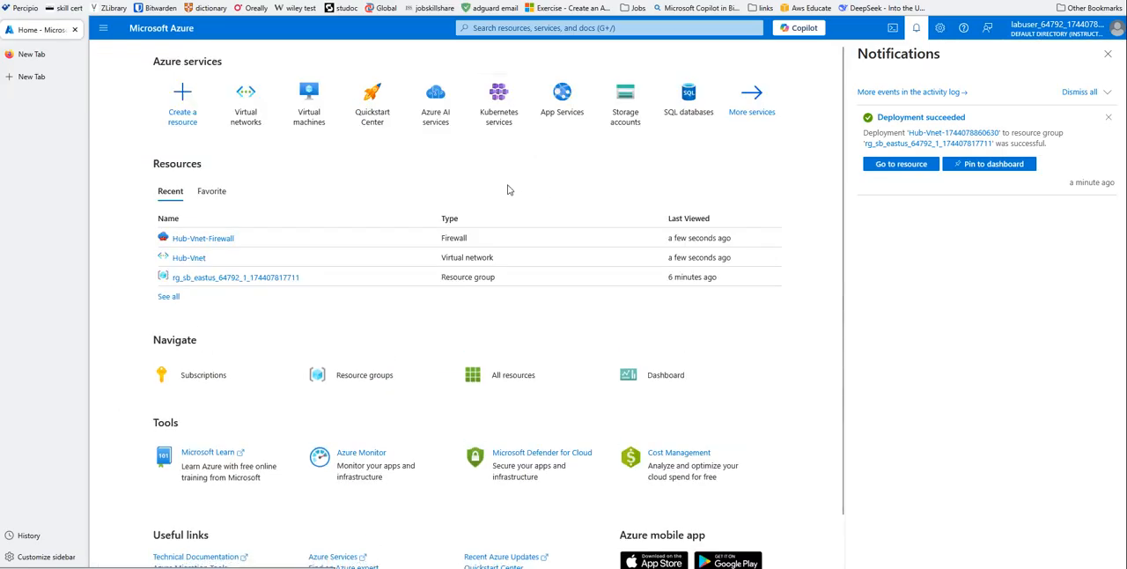
{"action": "left_click", "coordinate": [1107, 56]}
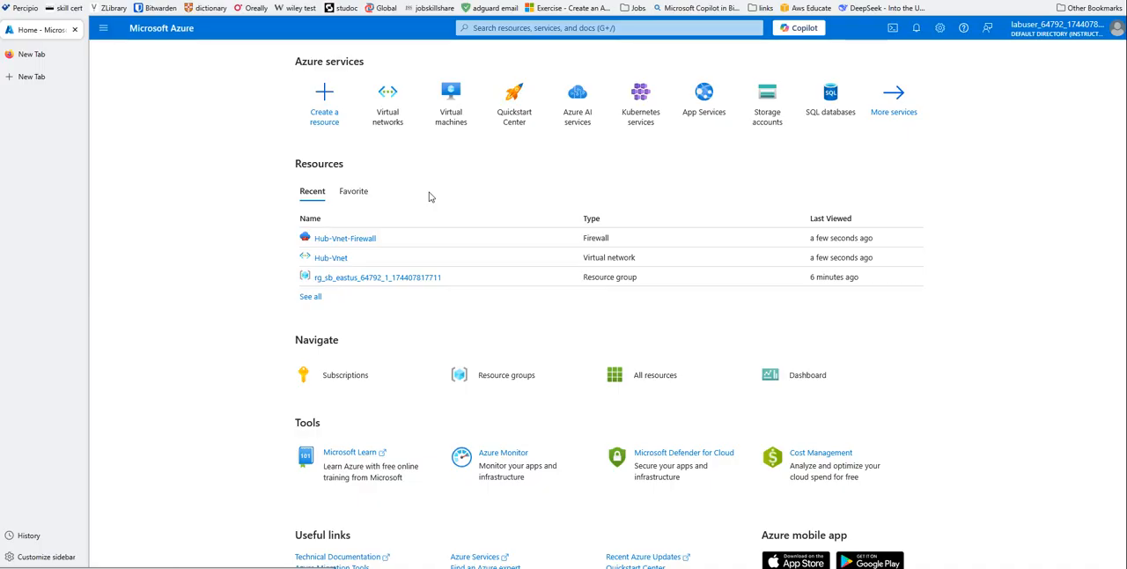
{"action": "left_click", "coordinate": [388, 118]}
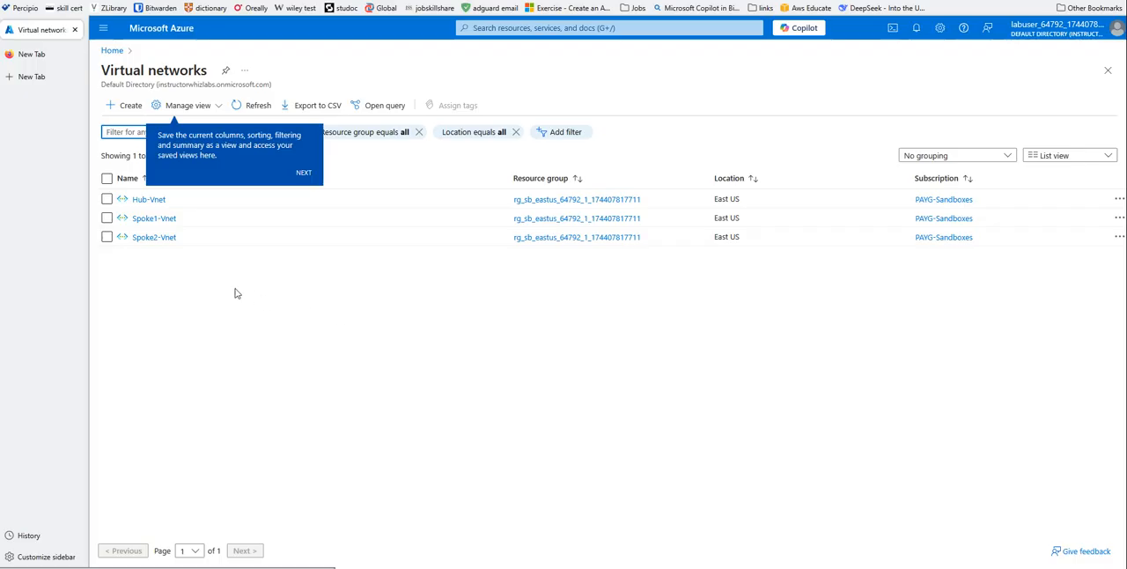
{"action": "left_click", "coordinate": [141, 199]}
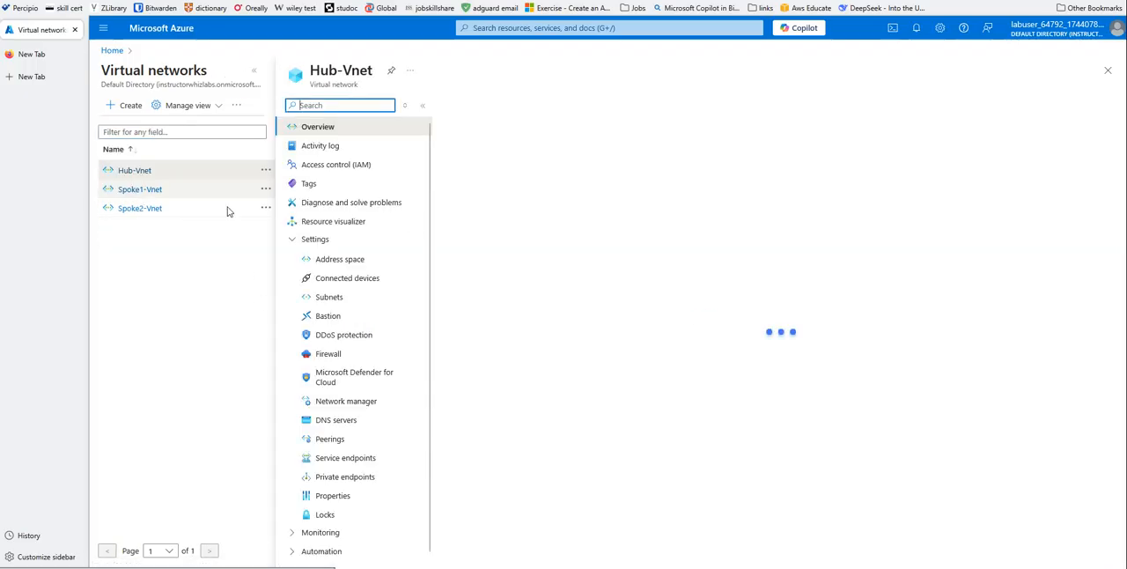
{"action": "left_click", "coordinate": [333, 439]}
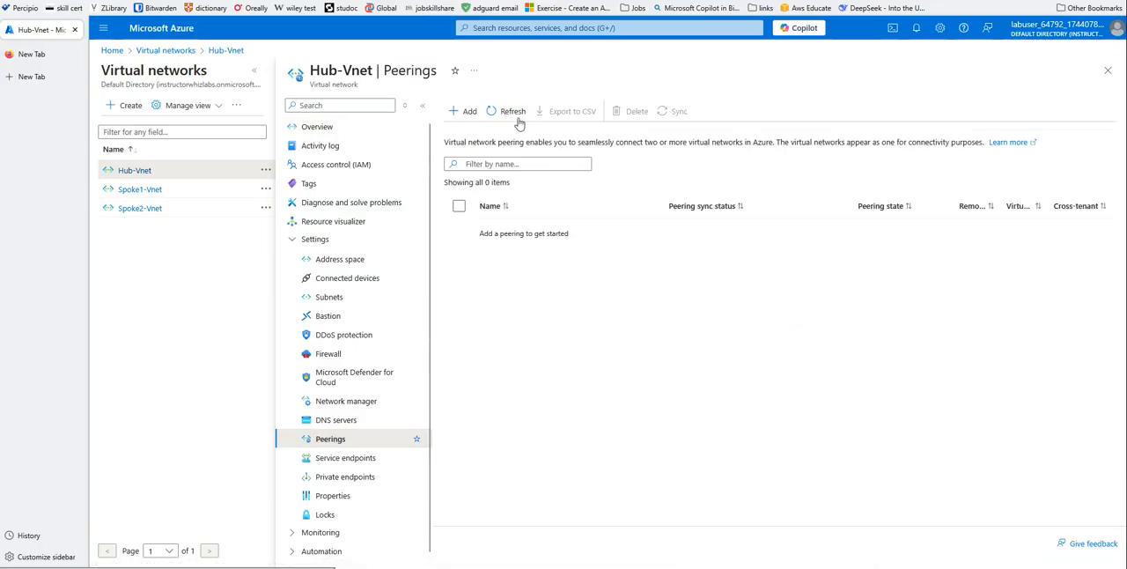
{"action": "left_click", "coordinate": [467, 113]}
- Name the remote peering link Spoke1, choose Spoke1-Vnet, and allow it to receive forwarded traffic from Hub-Vnet
{"action": "left_click", "coordinate": [289, 164]}
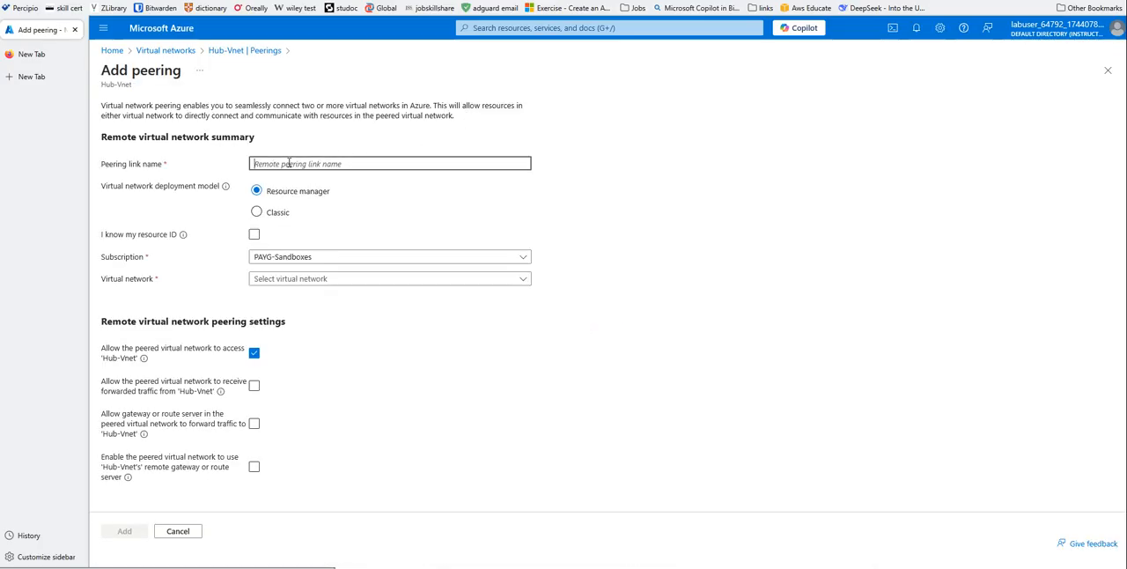
{"action": "type", "text": "Spoke1"}
{"action": "left_click", "coordinate": [301, 281]}
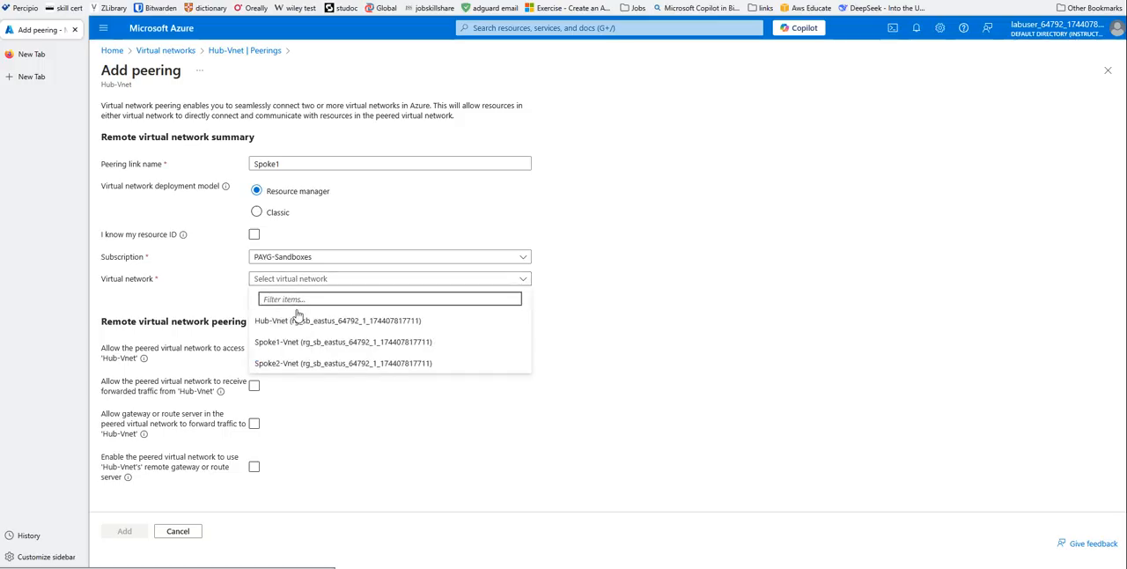
{"action": "left_click", "coordinate": [285, 344]}
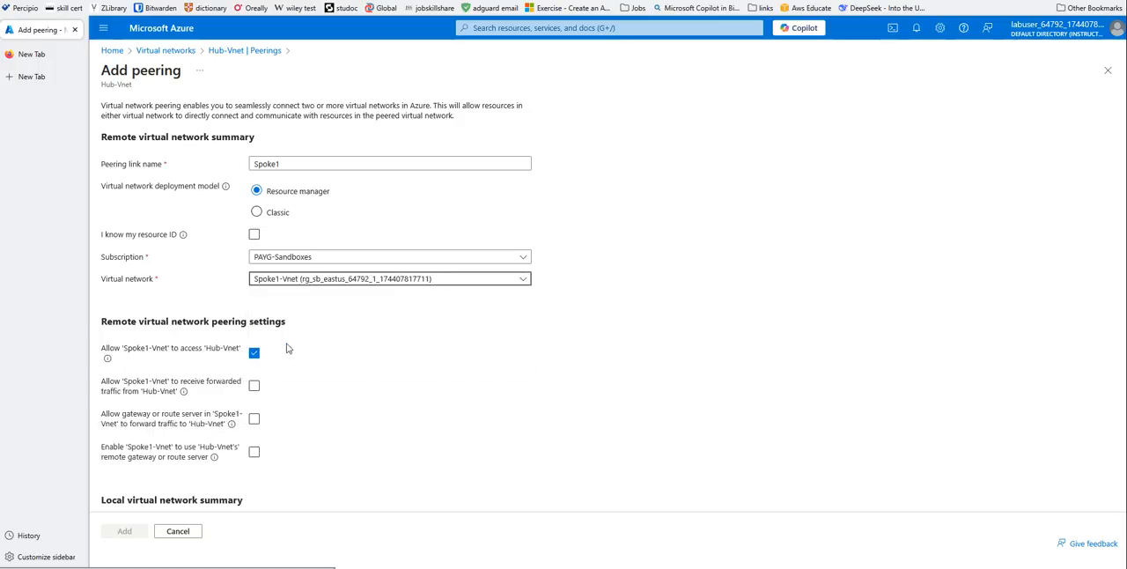
{"action": "left_click", "coordinate": [253, 386]}
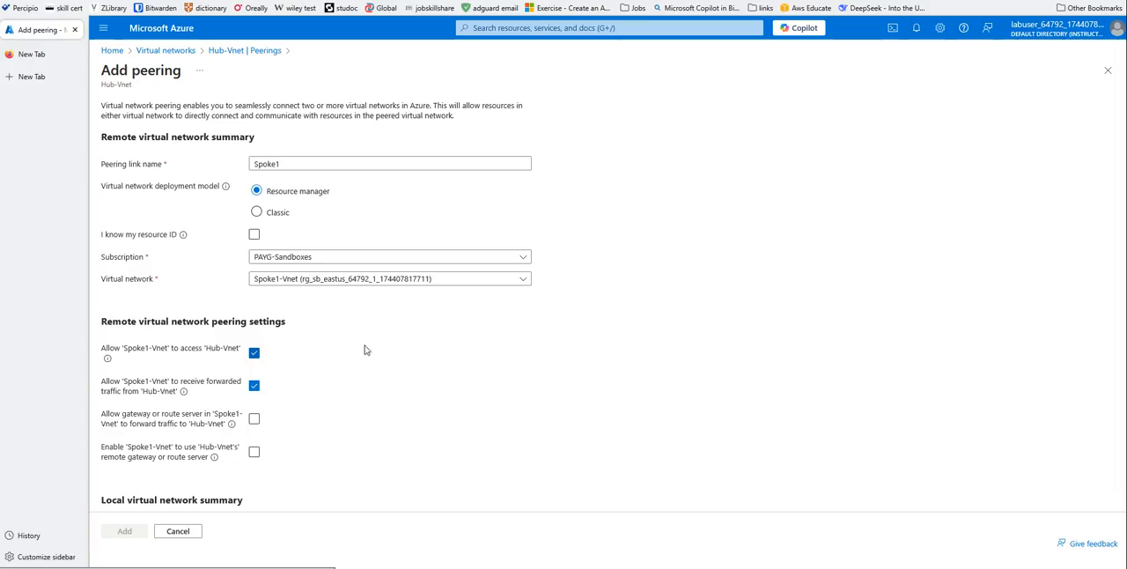
- Name the local peering link Hub, allow Hub-Vnet to receive forwarded traffic from Spoke1-Vnet, and add the peering
{"action": "scroll", "coordinate": [363, 348], "scroll_direction": "down", "scroll_amount": 2}
{"action": "left_click", "coordinate": [293, 347]}
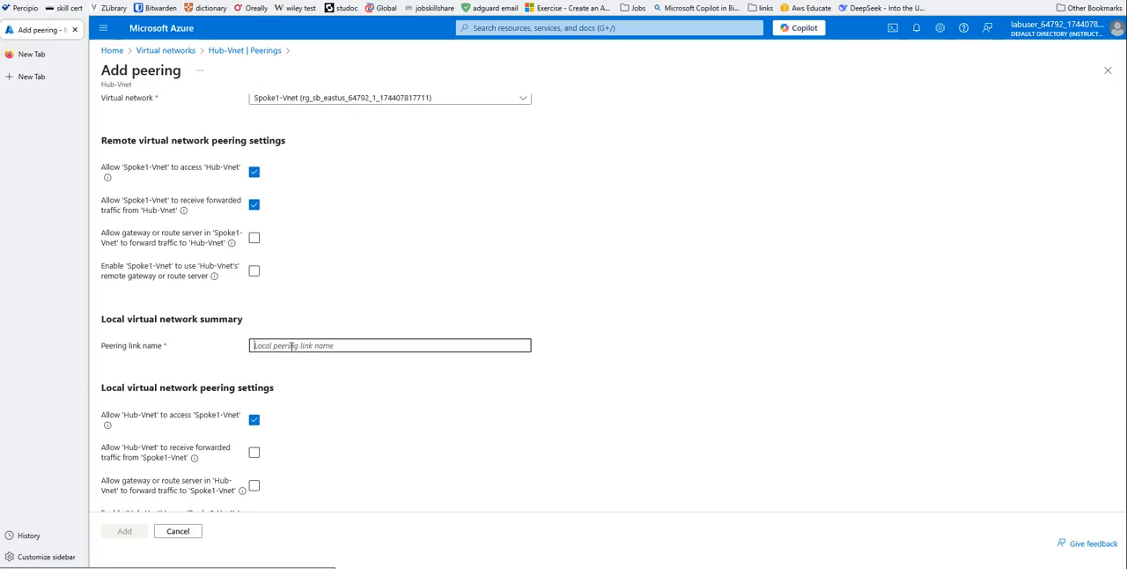
{"action": "type", "text": "Hub"}
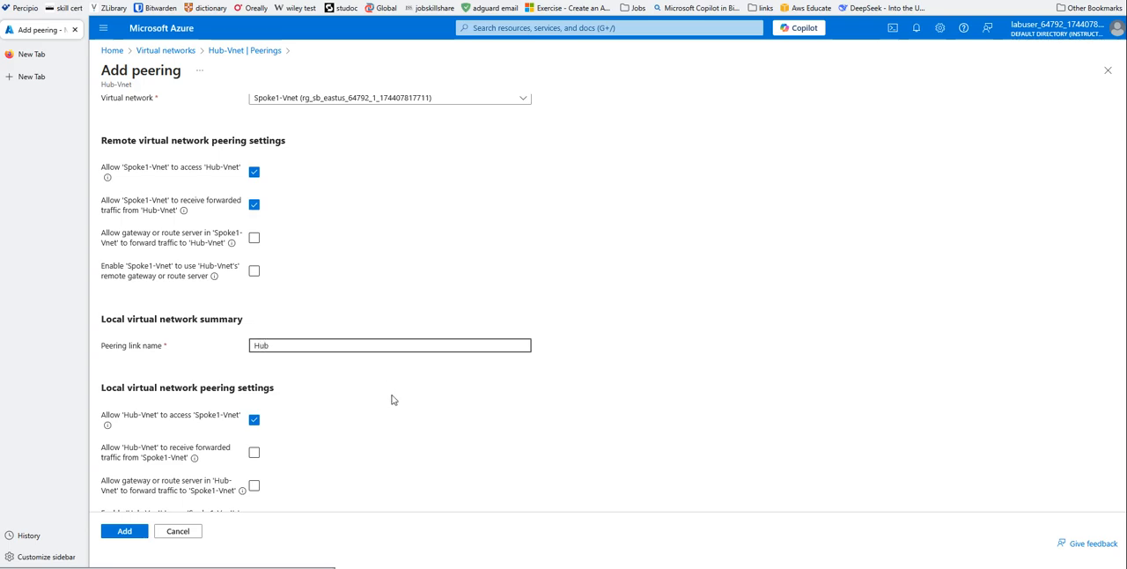
{"action": "scroll", "coordinate": [383, 416], "scroll_direction": "down", "scroll_amount": 1}
{"action": "left_click", "coordinate": [254, 434]}
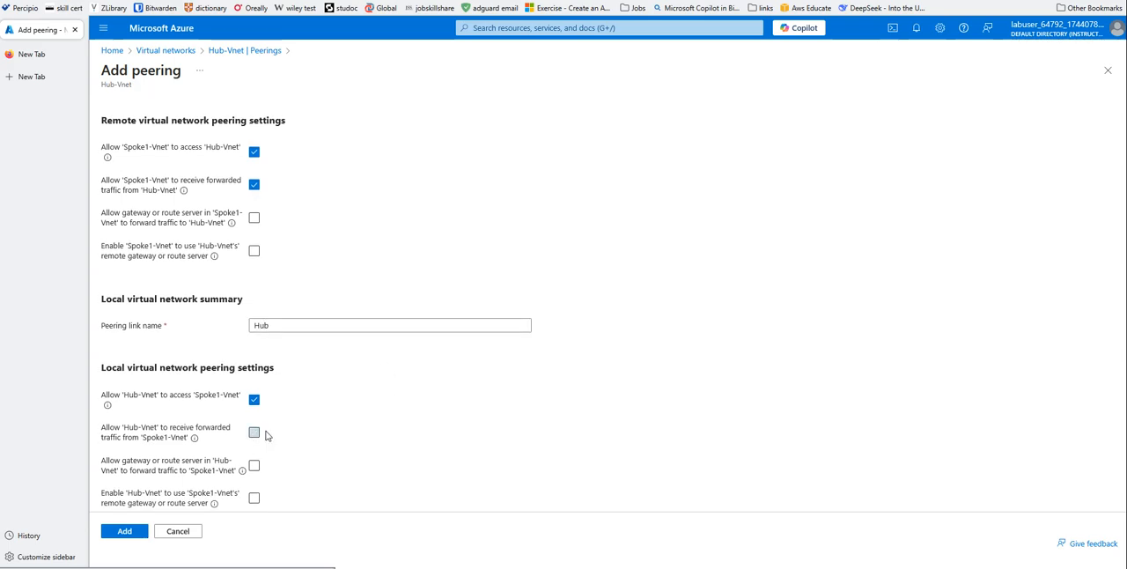
{"action": "left_click", "coordinate": [128, 532]}
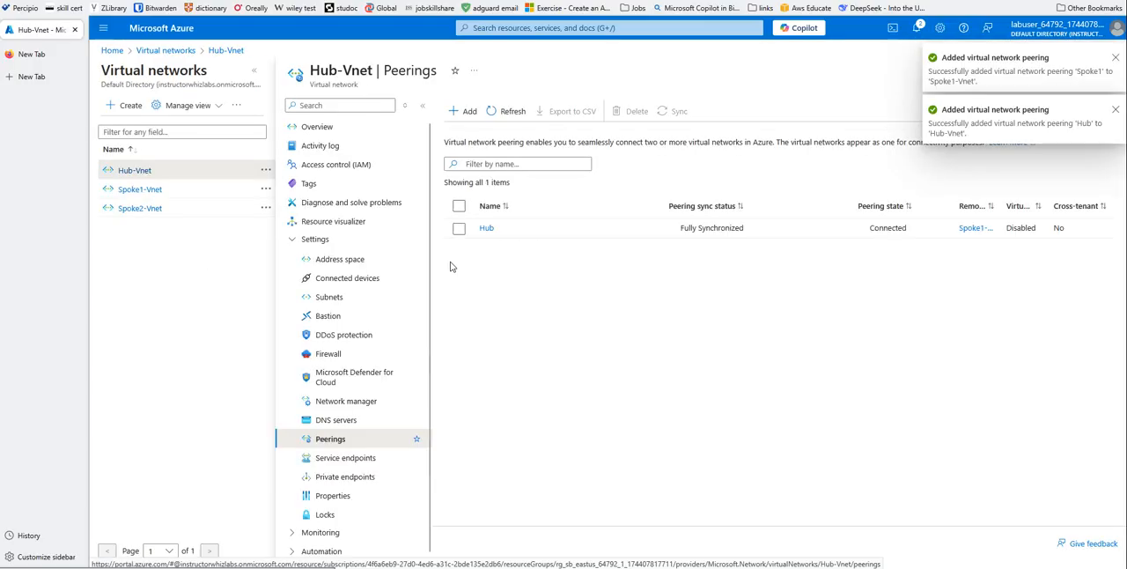
- Start another Hub-Vnet peering with remote link name Spoke2, choose Spoke2-Vnet, and allow it to receive forwarded traffic from Hub-Vnet
{"action": "left_click", "coordinate": [467, 111]}
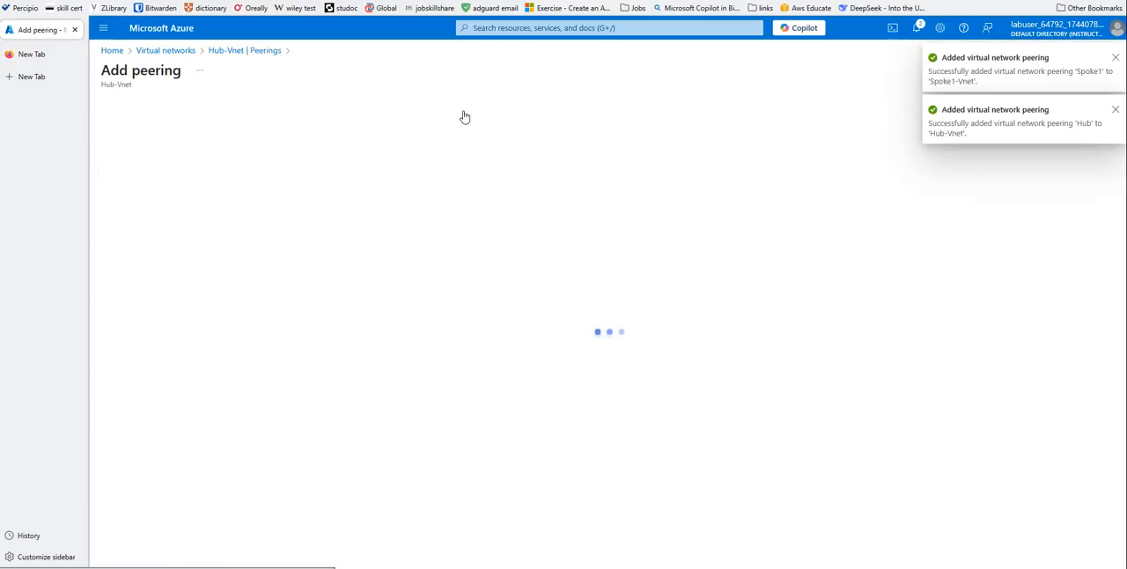
{"action": "left_click", "coordinate": [278, 162]}
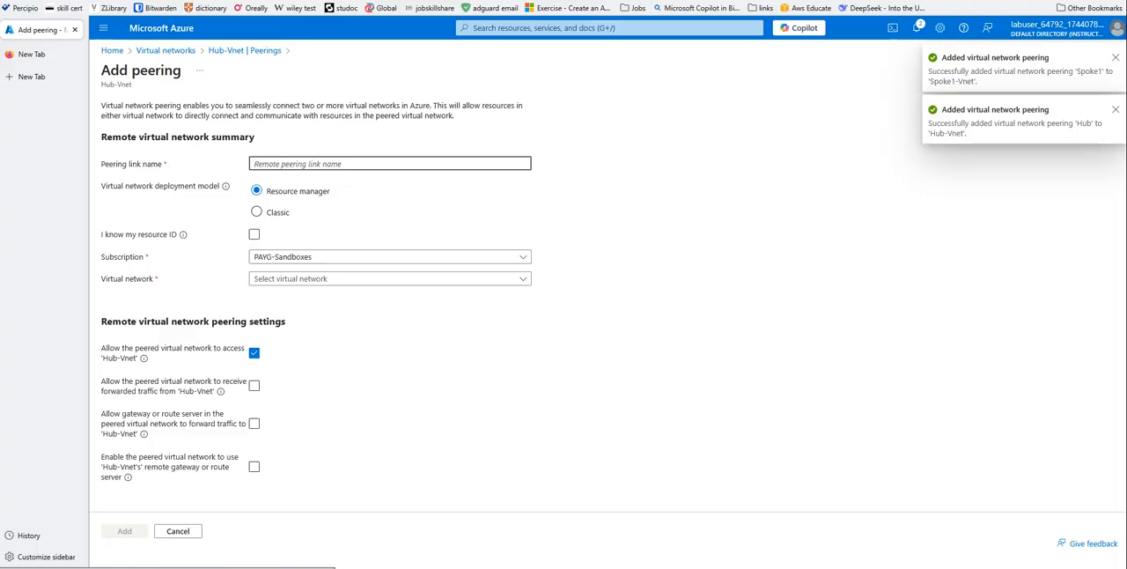
{"action": "type", "text": "Spoke2"}
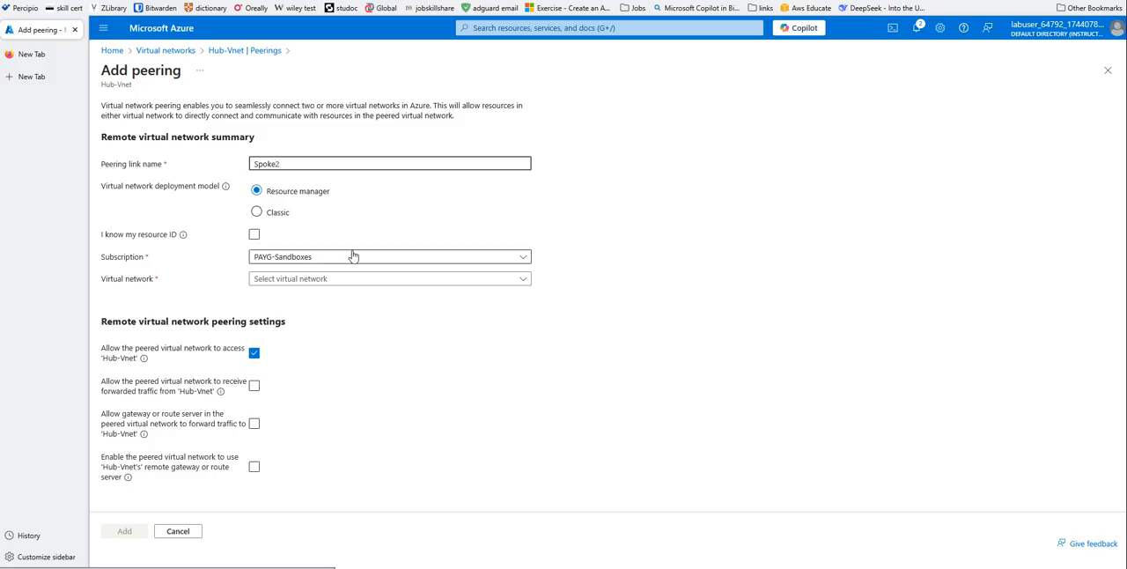
{"action": "left_click", "coordinate": [320, 280]}
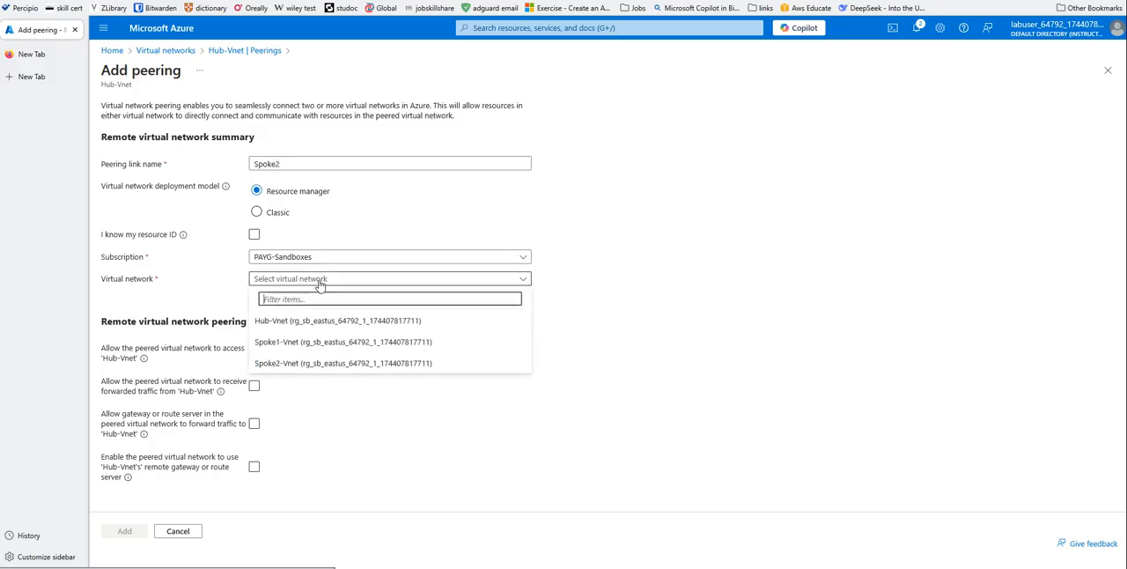
{"action": "left_click", "coordinate": [302, 362]}
{"action": "left_click", "coordinate": [255, 386]}
- Name the local peering link Hub1, allow Hub-Vnet to receive forwarded traffic from Spoke2-Vnet, and add the peering
{"action": "scroll", "coordinate": [357, 366], "scroll_direction": "down", "scroll_amount": 5}
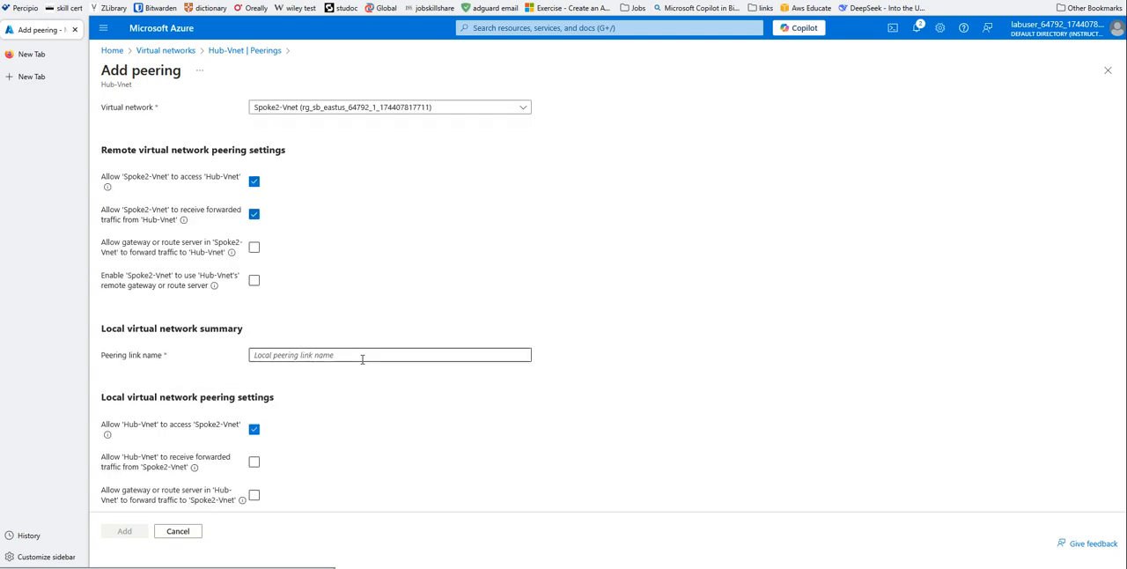
{"action": "left_click", "coordinate": [268, 325]}
{"action": "type", "text": "H"}
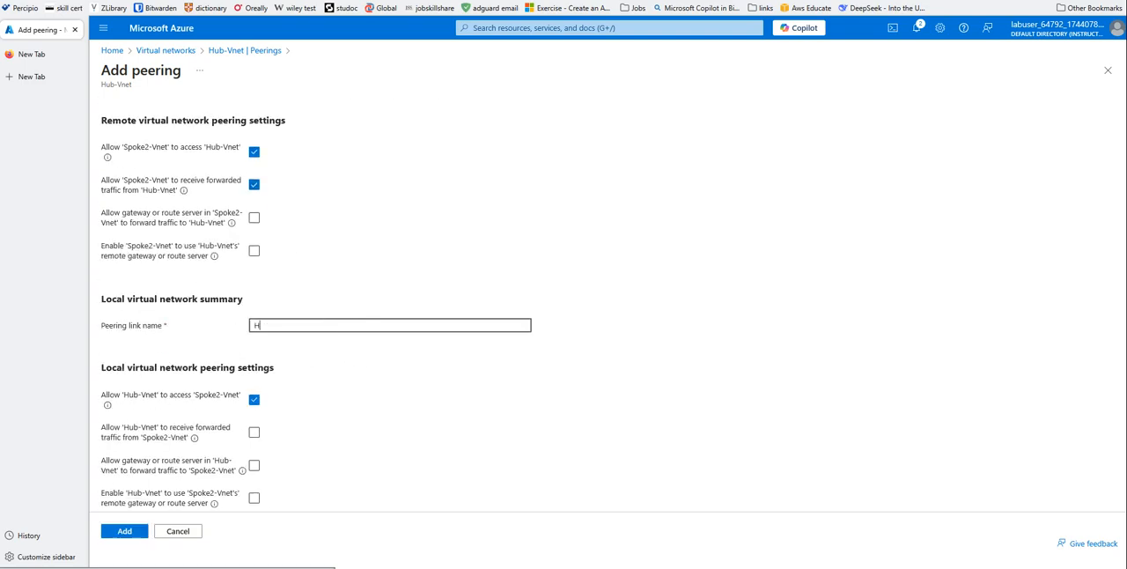
{"action": "type", "text": "ub1"}
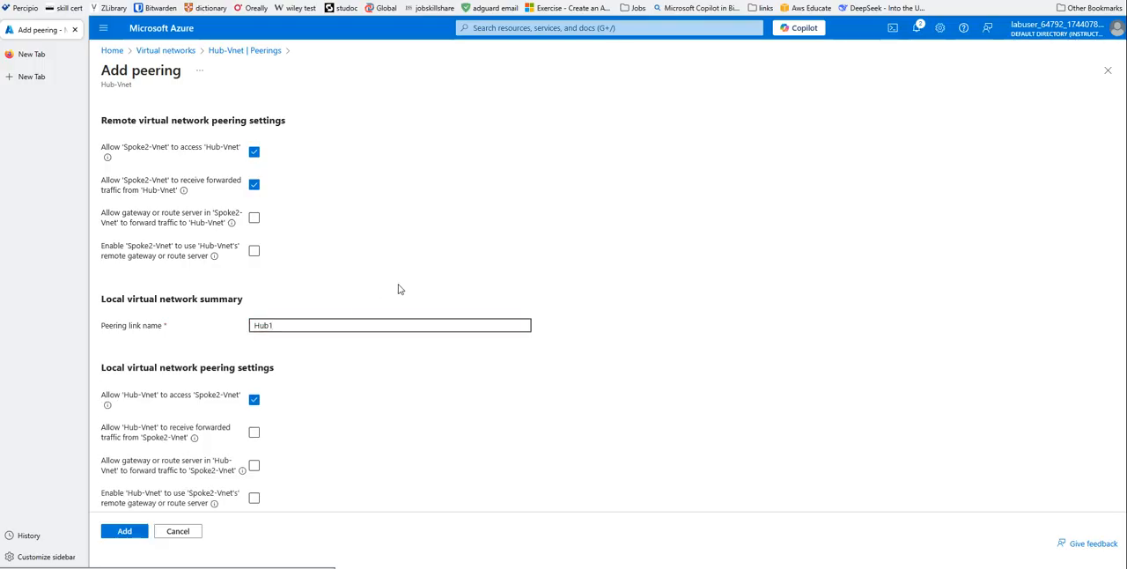
{"action": "left_click", "coordinate": [254, 431]}
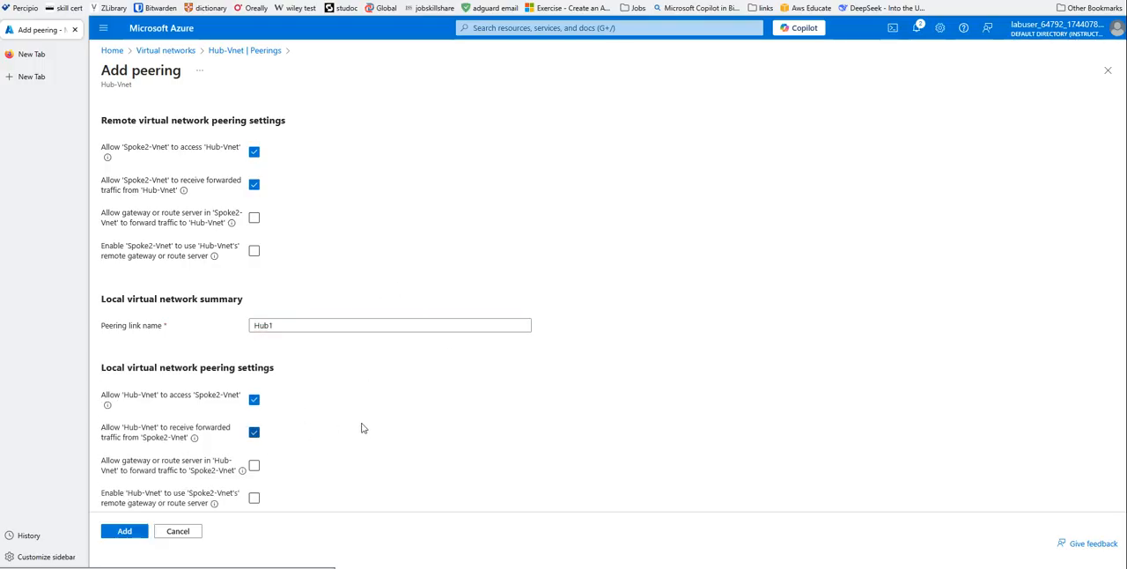
{"action": "left_click", "coordinate": [122, 532]}
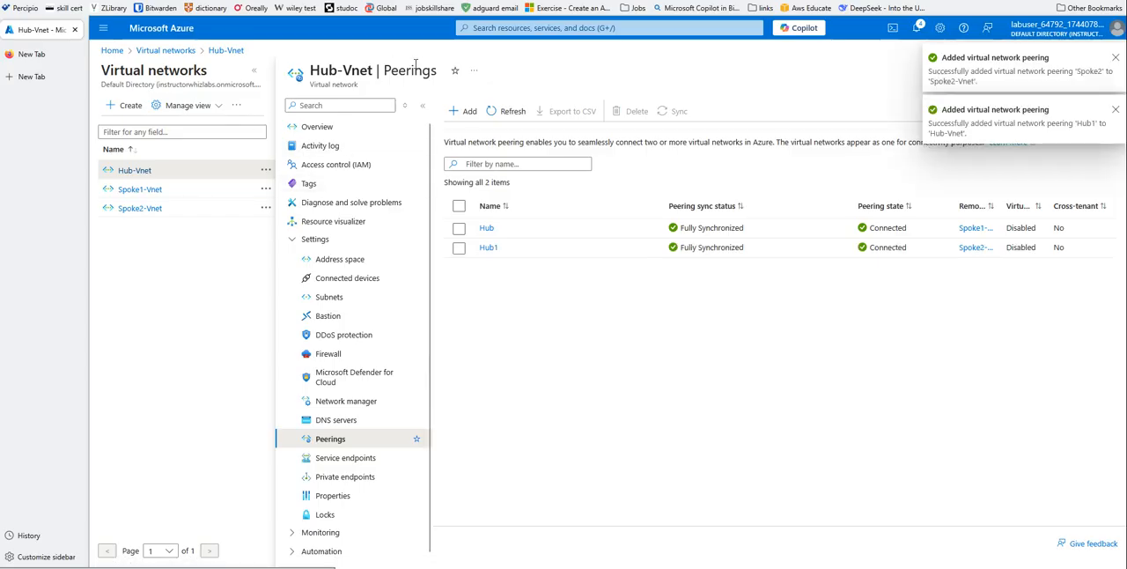
- Search the portal for the Route tables service and start creating a route table
{"action": "left_click", "coordinate": [147, 59]}
{"action": "left_click", "coordinate": [488, 32]}
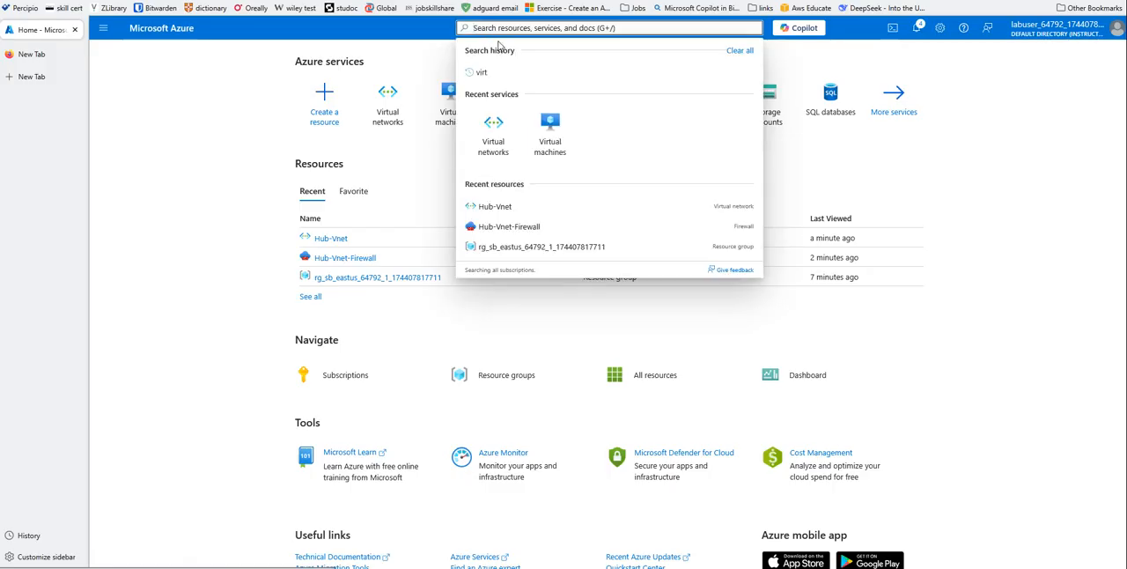
{"action": "type", "text": "rou"}
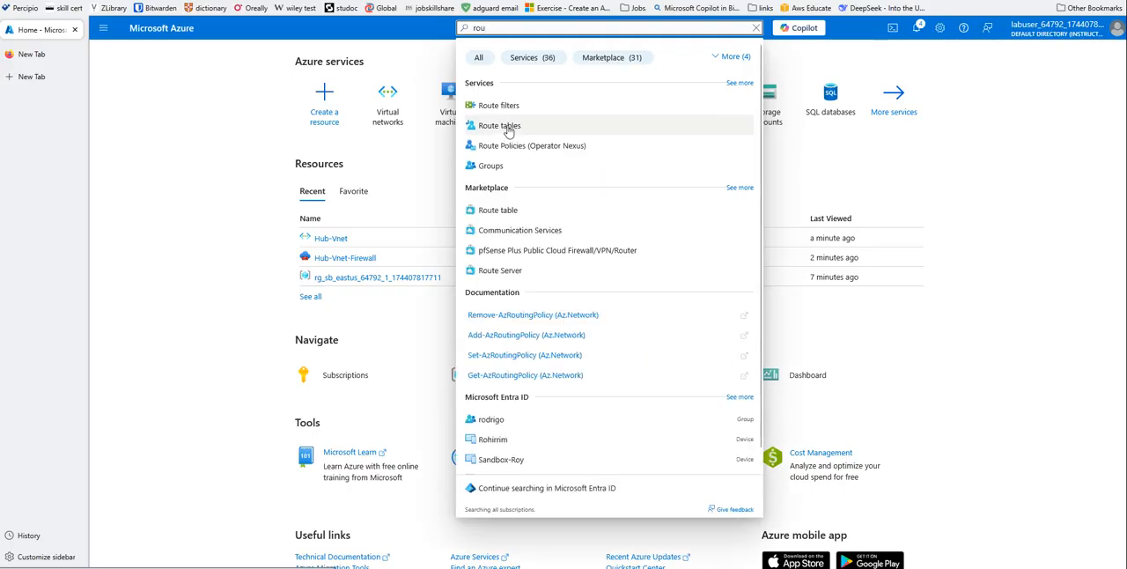
{"action": "left_click", "coordinate": [499, 126]}
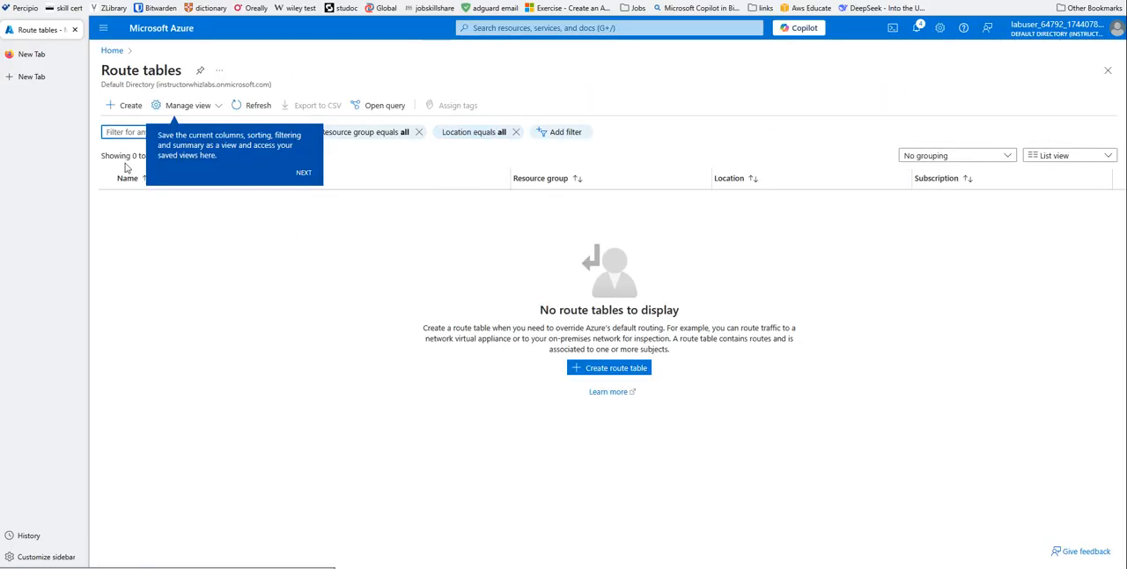
{"action": "left_click", "coordinate": [595, 370]}
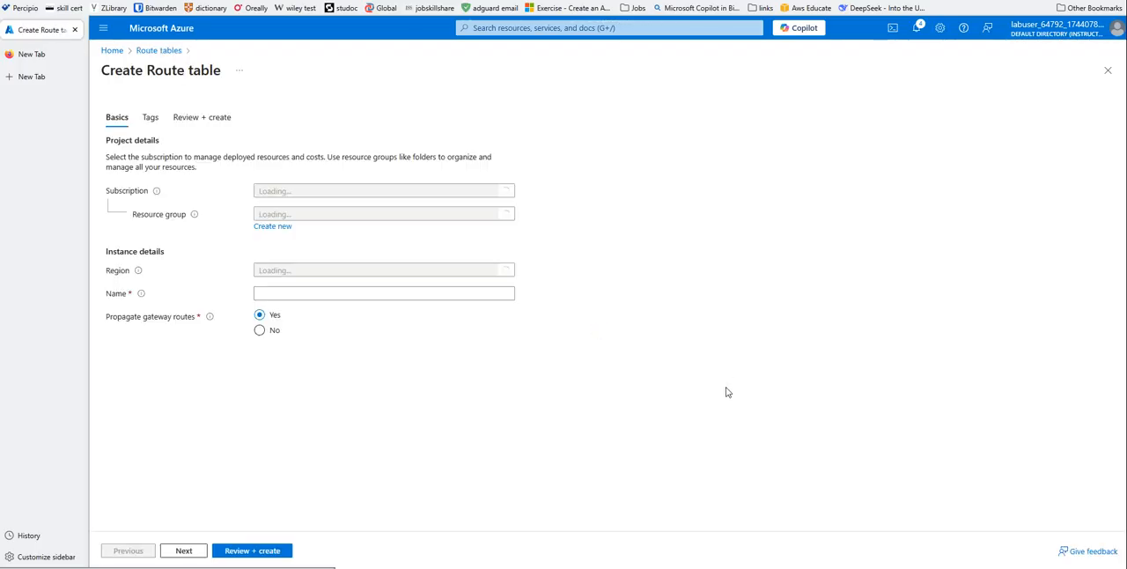
{"action": "left_click", "coordinate": [302, 216]}
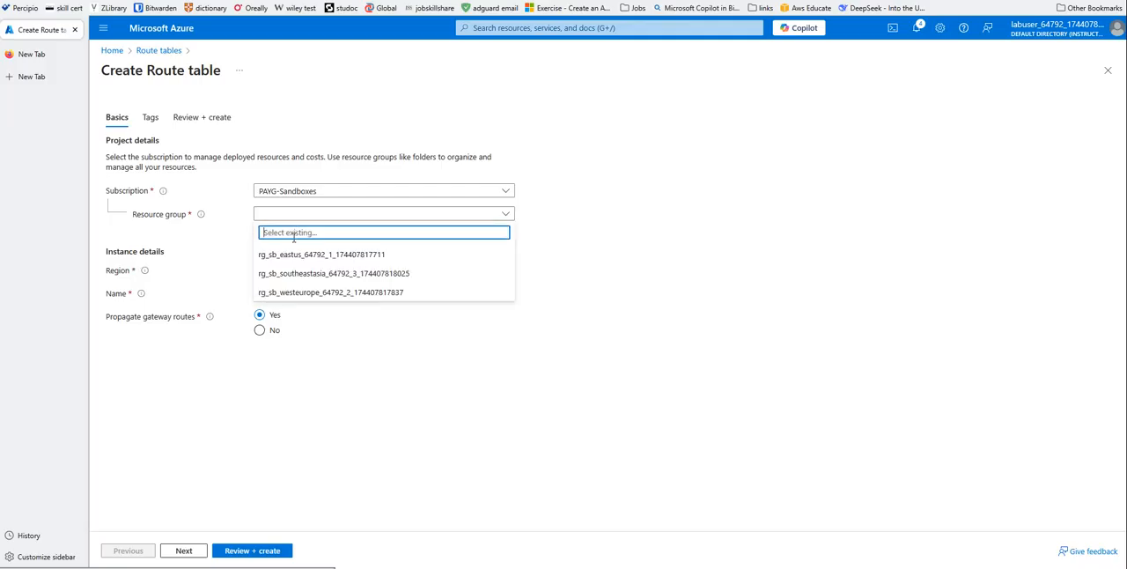
{"action": "left_click", "coordinate": [273, 255]}
{"action": "left_click", "coordinate": [279, 293]}
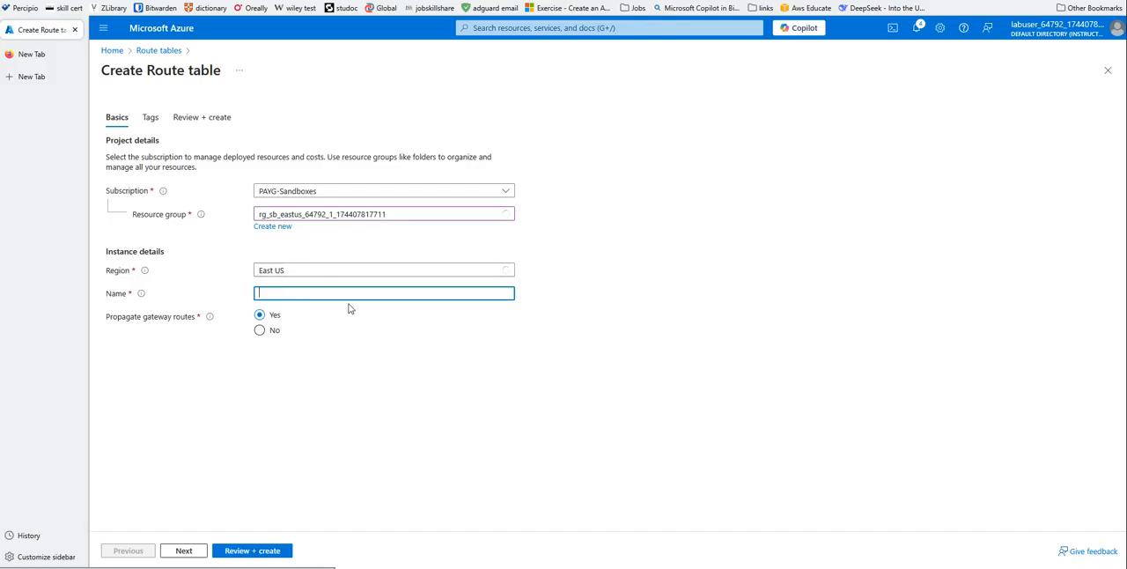
{"action": "type", "text": "Spoke1"}
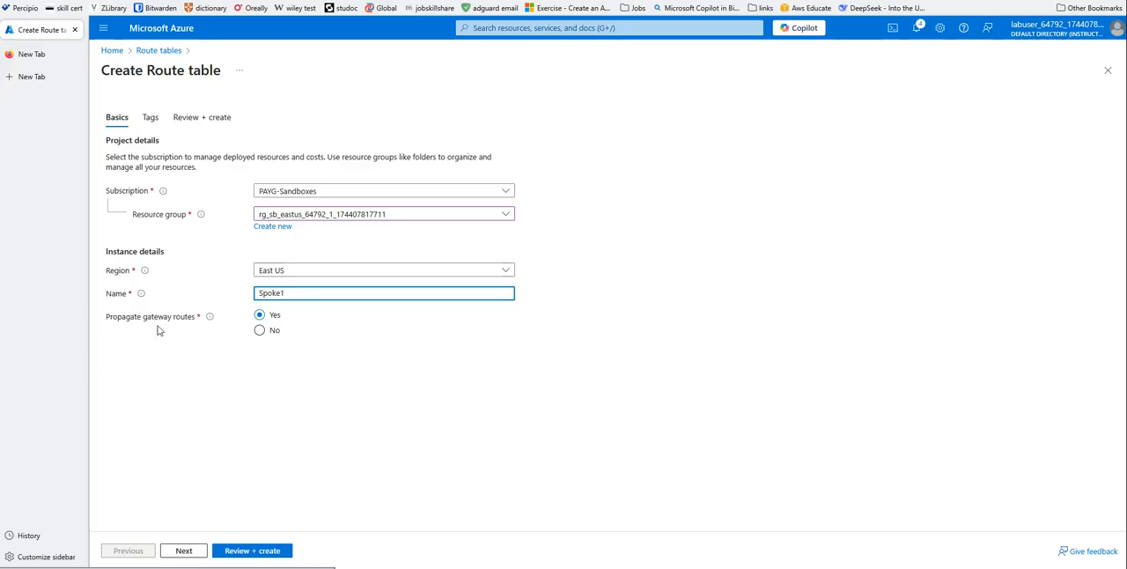
{"action": "mouse_move", "coordinate": [211, 324]}
{"action": "left_click", "coordinate": [183, 550]}
{"action": "left_click", "coordinate": [238, 553]}
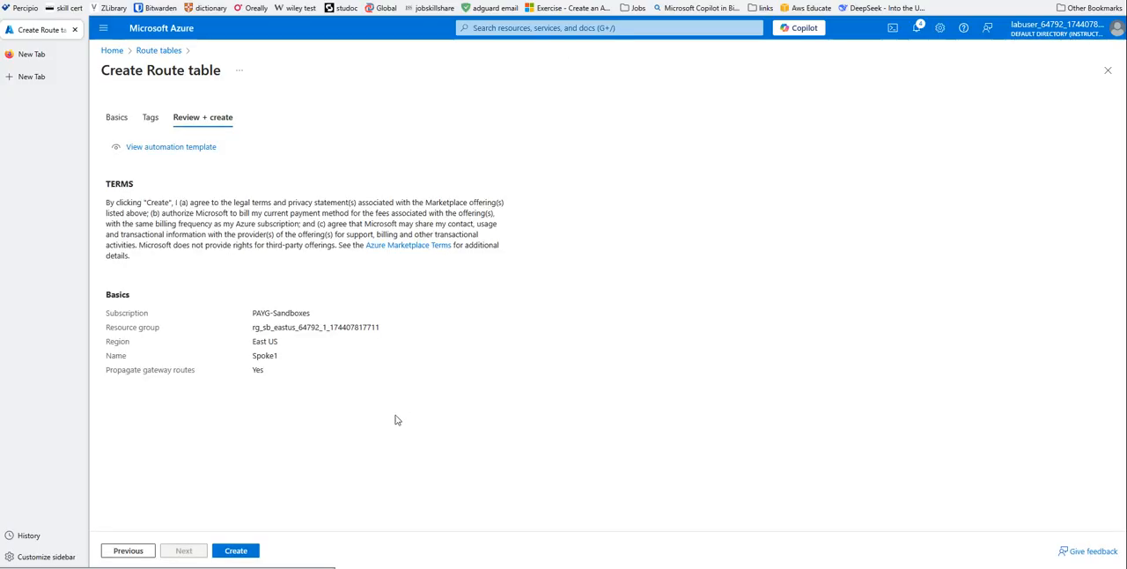
{"action": "left_click", "coordinate": [236, 551]}
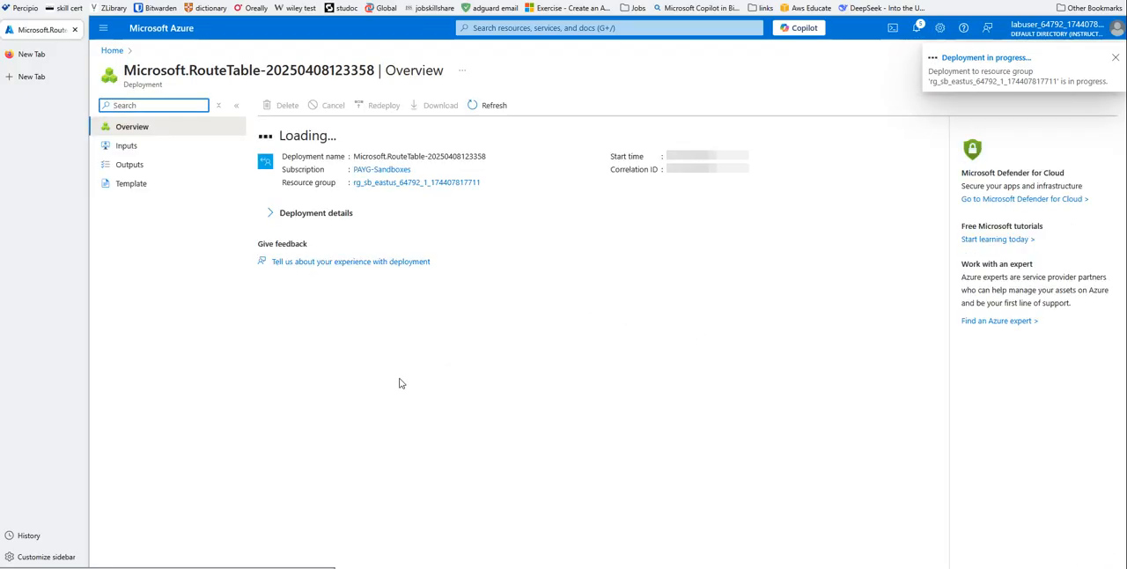
{"action": "left_click", "coordinate": [112, 50]}
{"action": "left_click", "coordinate": [407, 112]}
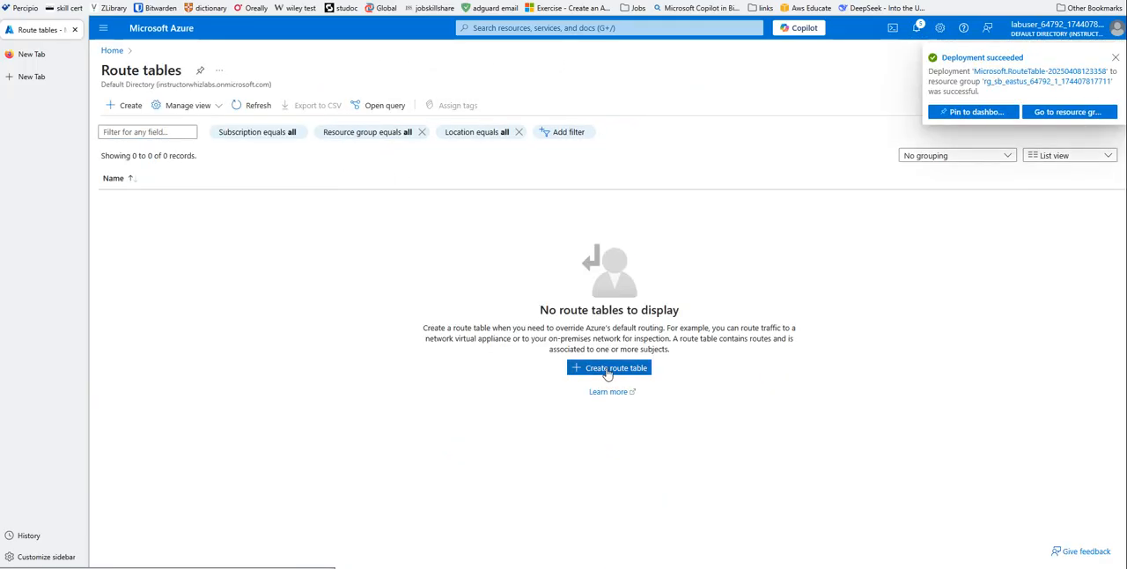
{"action": "left_click", "coordinate": [607, 371]}
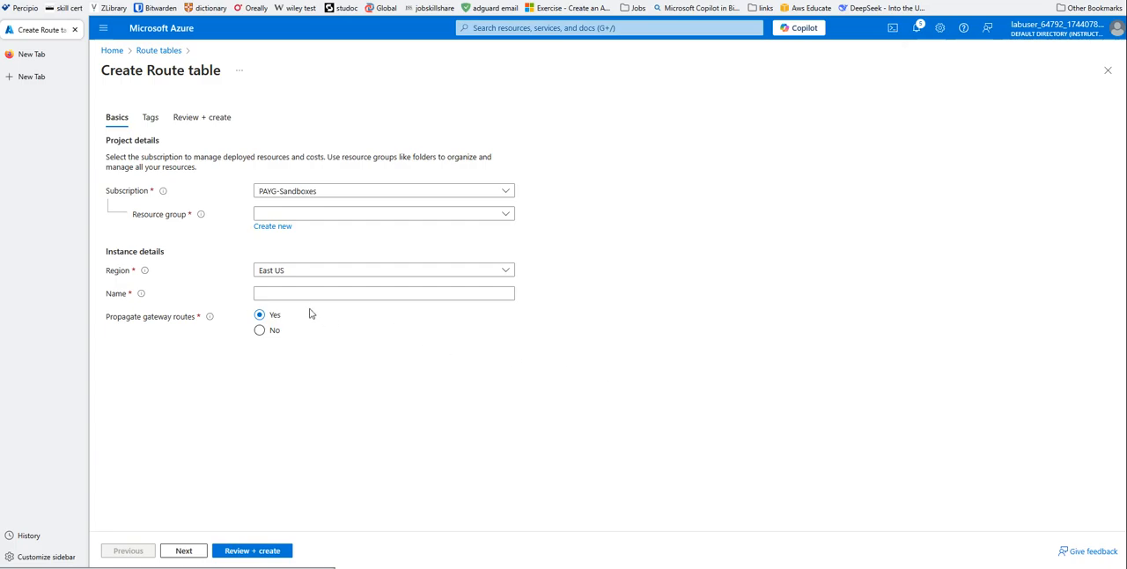
{"action": "left_click", "coordinate": [271, 218]}
{"action": "left_click", "coordinate": [276, 252]}
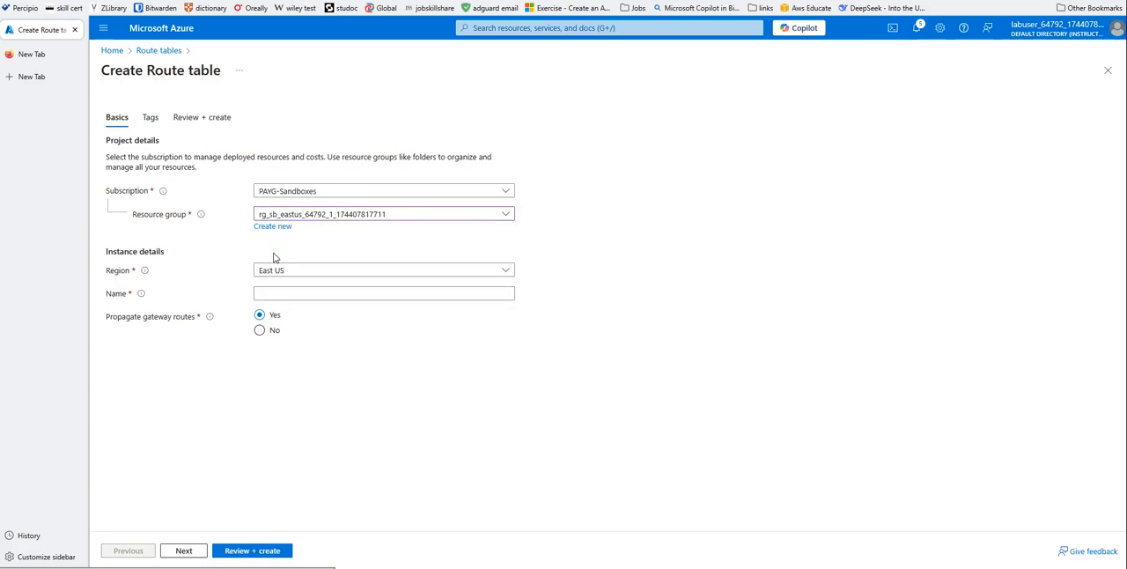
{"action": "left_click", "coordinate": [269, 292]}
{"action": "type", "text": "Spoke2"}
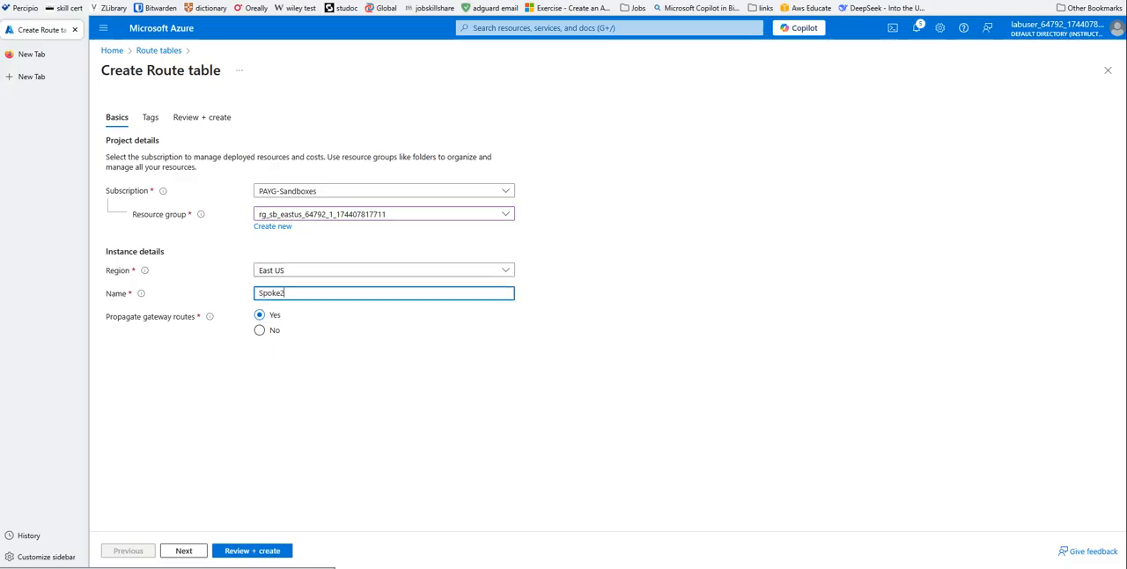
{"action": "left_click", "coordinate": [255, 551]}
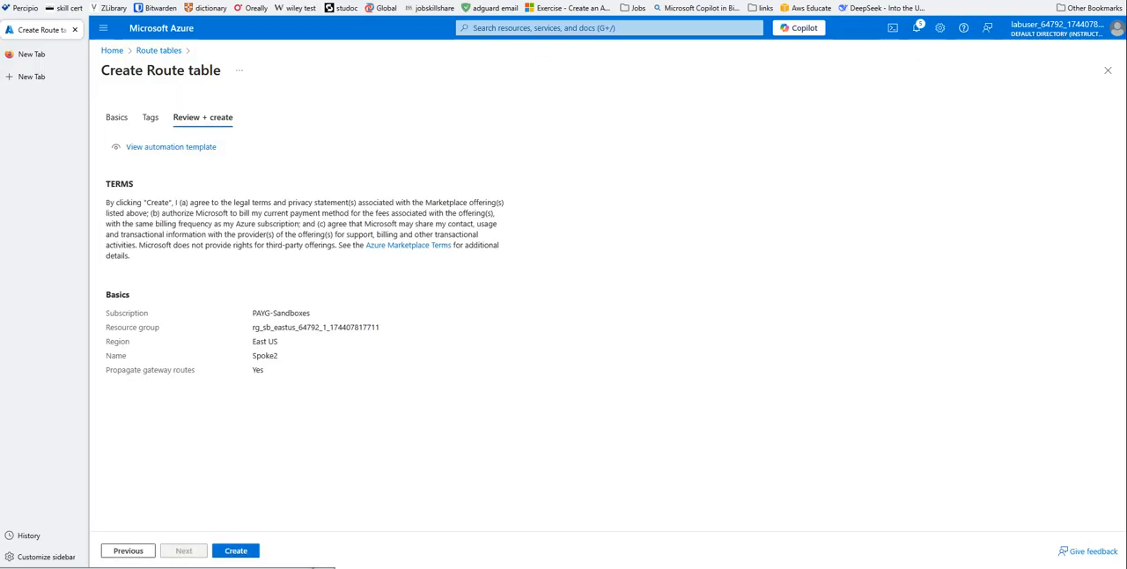
{"action": "left_click", "coordinate": [235, 552]}
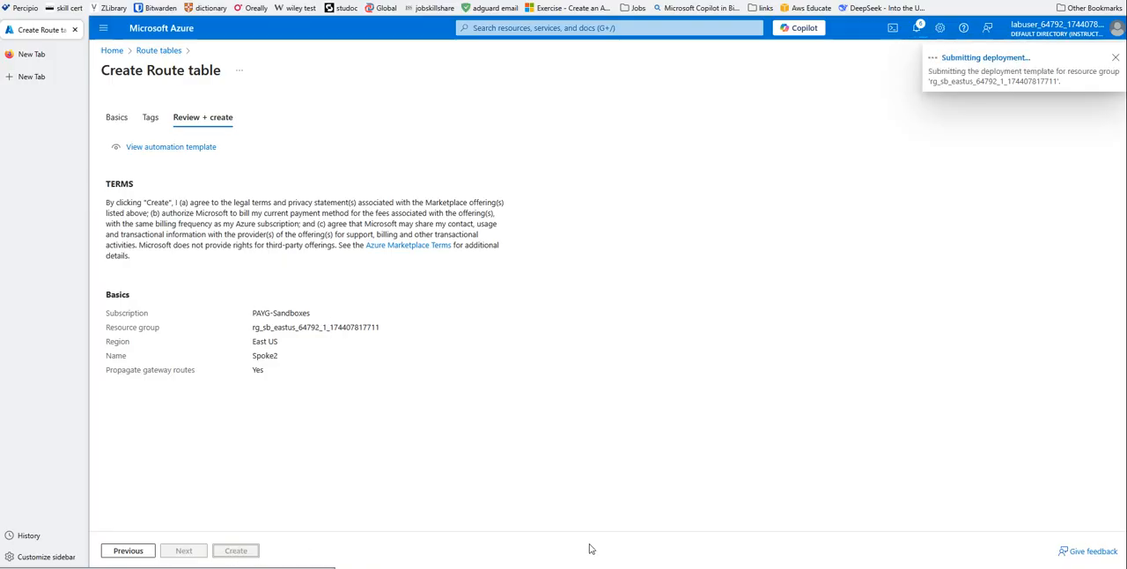
- Switch to the Notepads text editor and paste the copied firewall private IP address into the untitled file
{"action": "key", "text": "alt+Tab"}
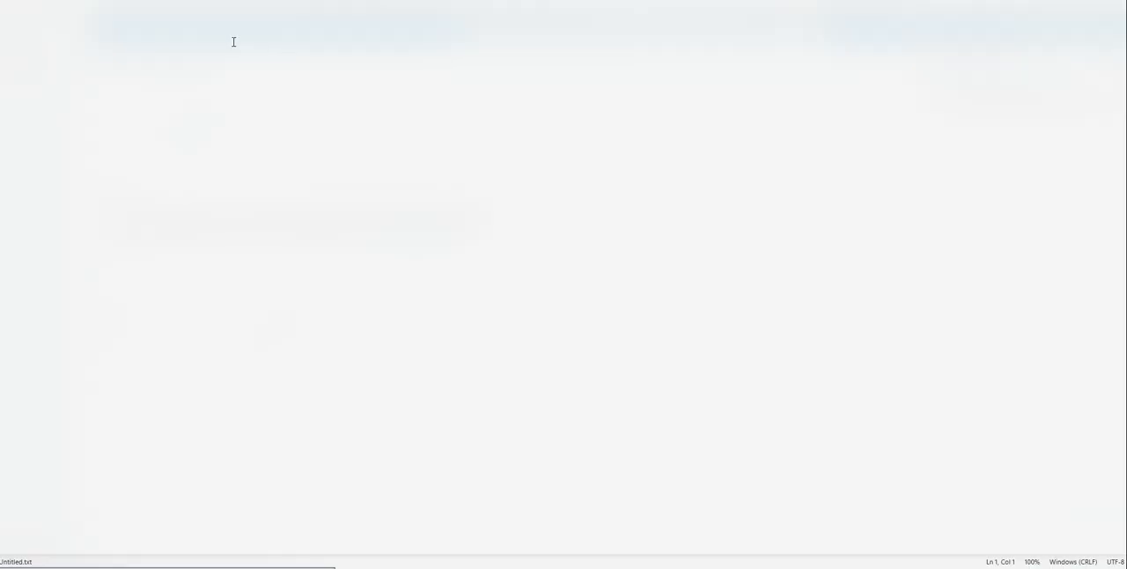
{"action": "right_click", "coordinate": [233, 41]}
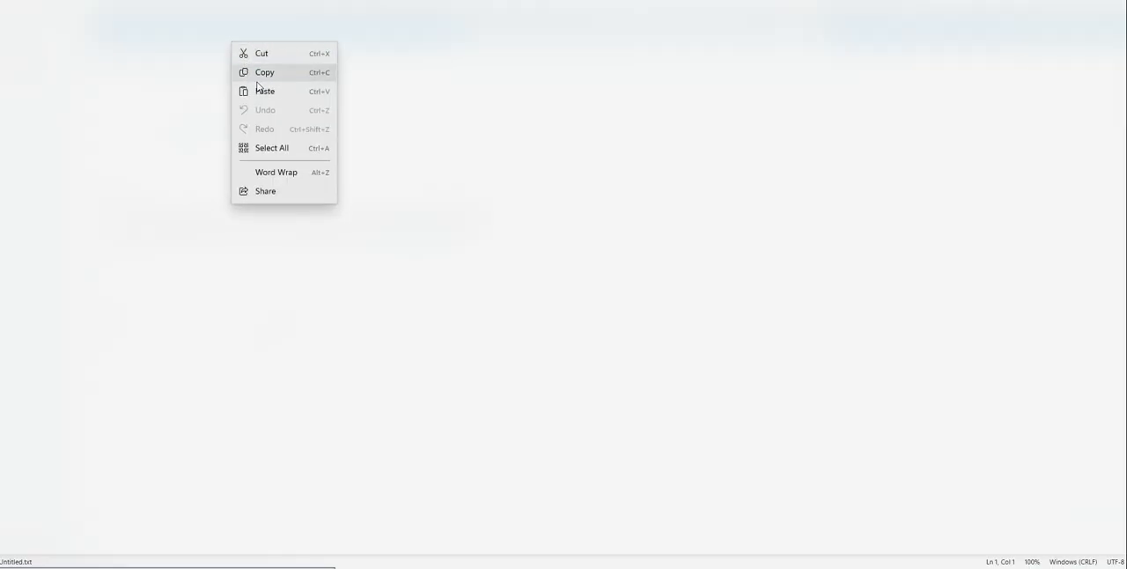
{"action": "left_click", "coordinate": [264, 92]}
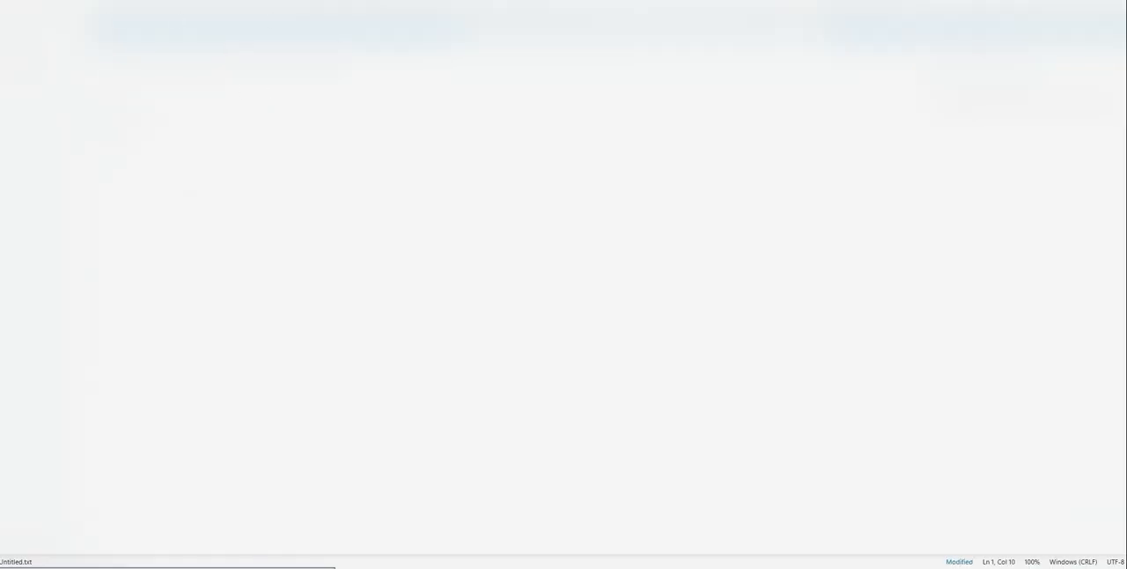
{"action": "key", "text": "ctrl+a"}
{"action": "right_click", "coordinate": [97, 27]}
{"action": "left_click", "coordinate": [96, 19]}
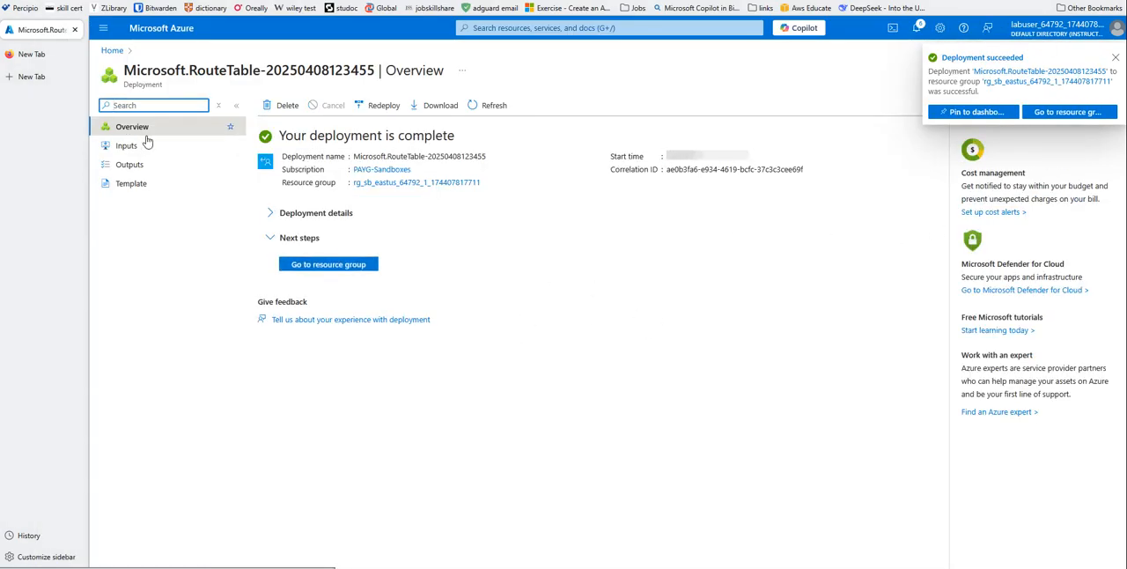
- Back in the Azure portal, open the routes of the Spoke1 route table and start adding a route
{"action": "left_click", "coordinate": [112, 50]}
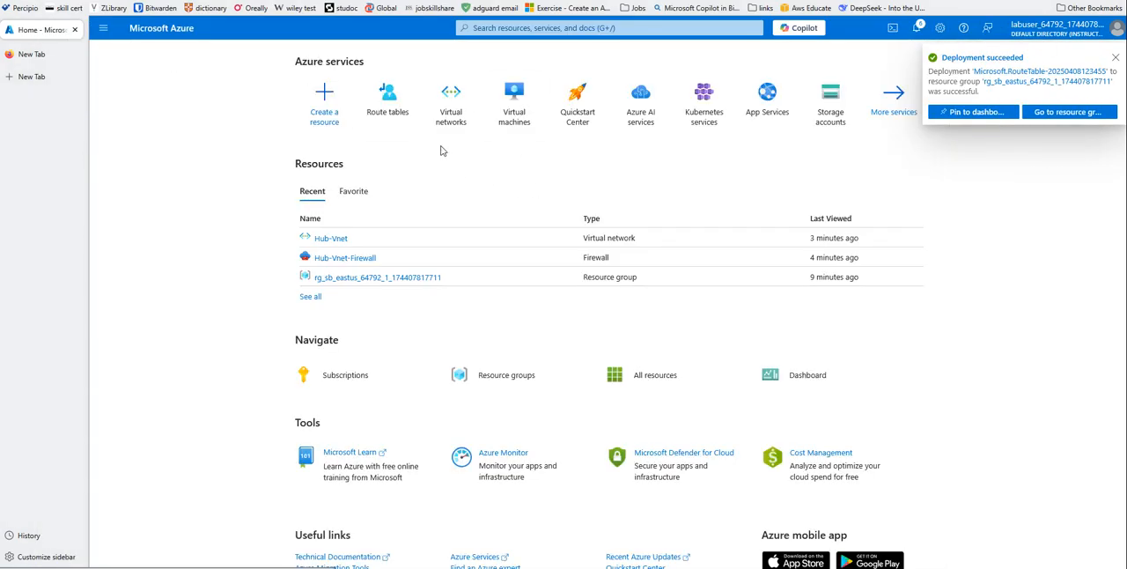
{"action": "left_click", "coordinate": [390, 107]}
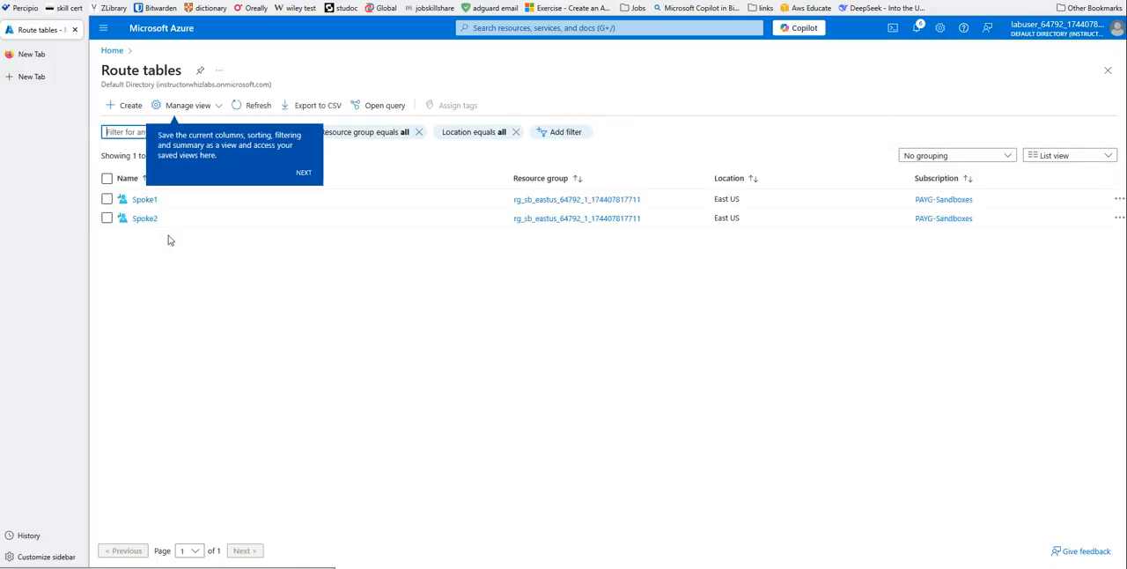
{"action": "left_click", "coordinate": [143, 199]}
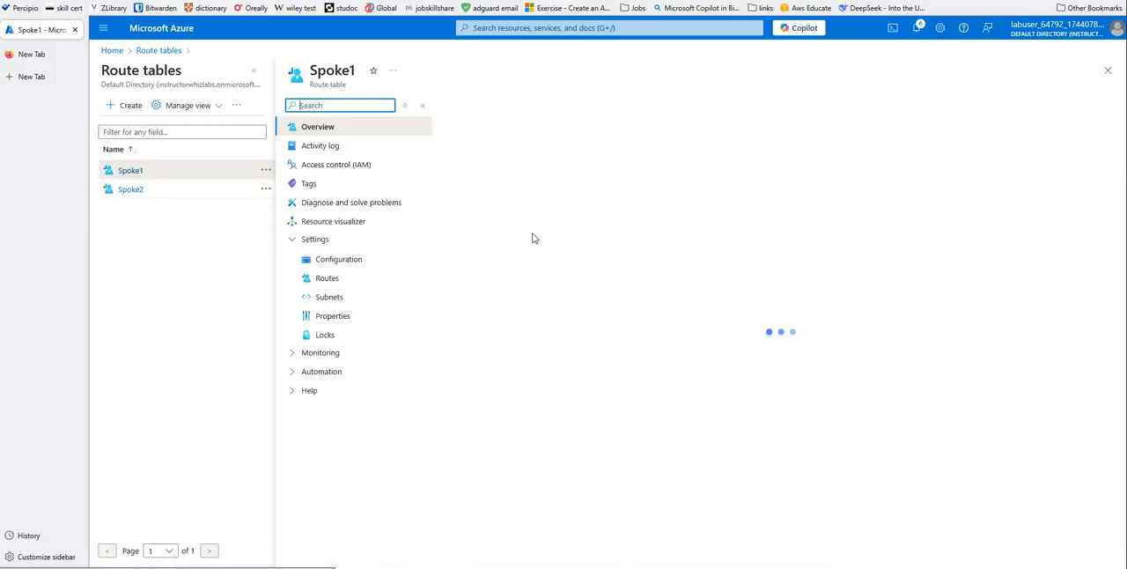
{"action": "left_click", "coordinate": [338, 282]}
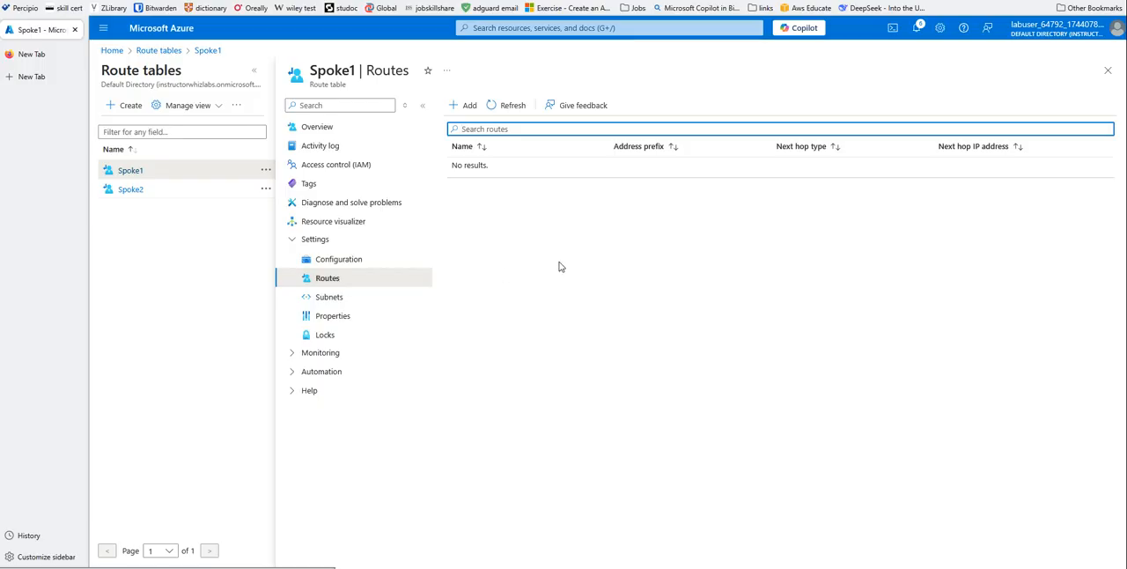
{"action": "left_click", "coordinate": [466, 107]}
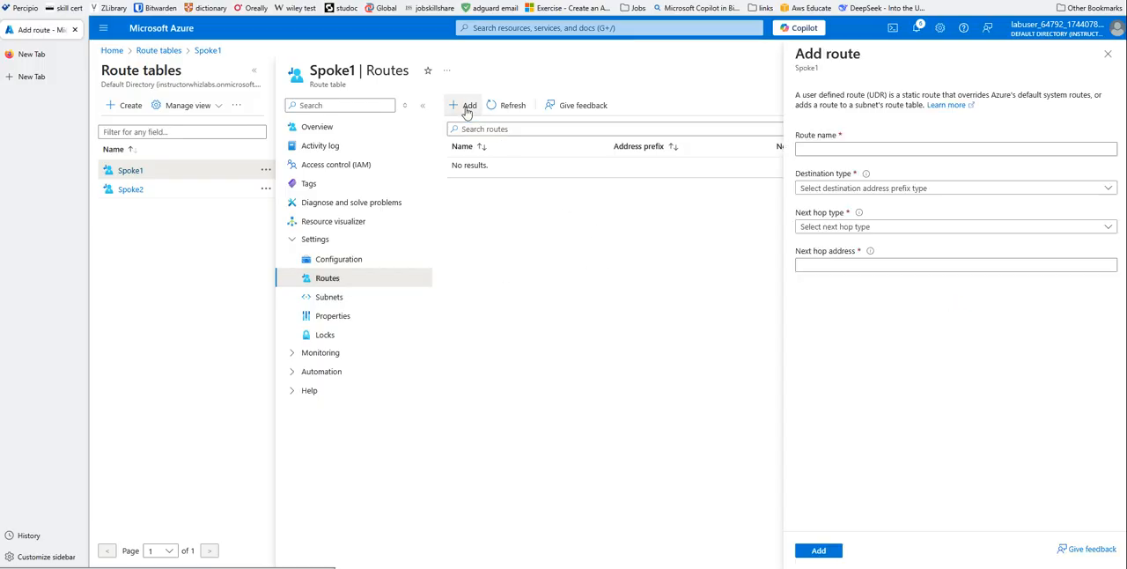
- Name the new Spoke1 route spoke2 and set its destination to the IP address range 172.16.0.0/16
{"action": "left_click", "coordinate": [807, 150]}
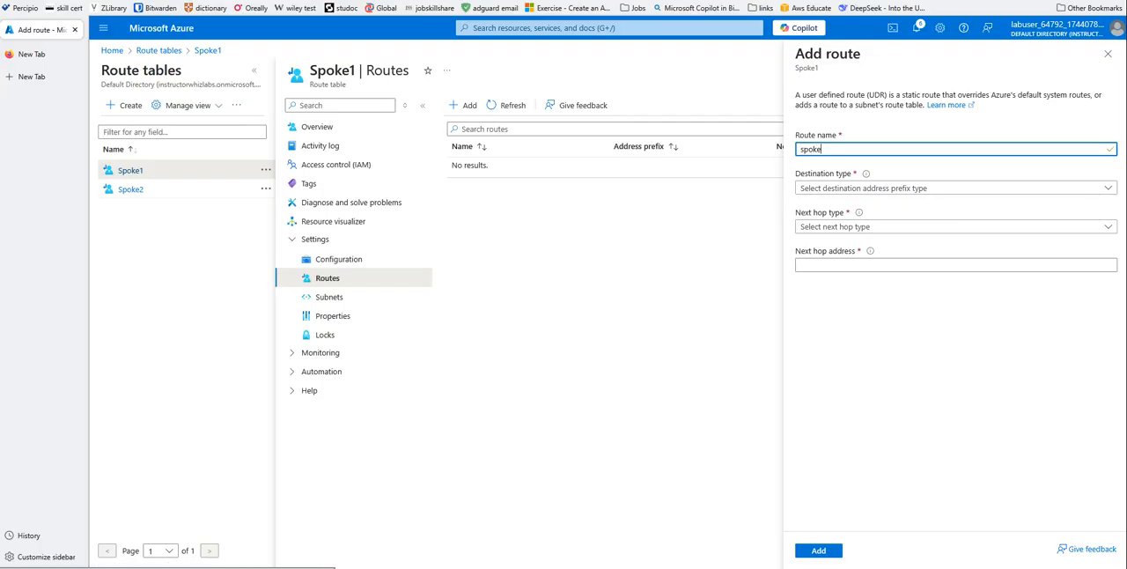
{"action": "left_click", "coordinate": [828, 188]}
{"action": "left_click", "coordinate": [832, 205]}
{"action": "left_click", "coordinate": [825, 228]}
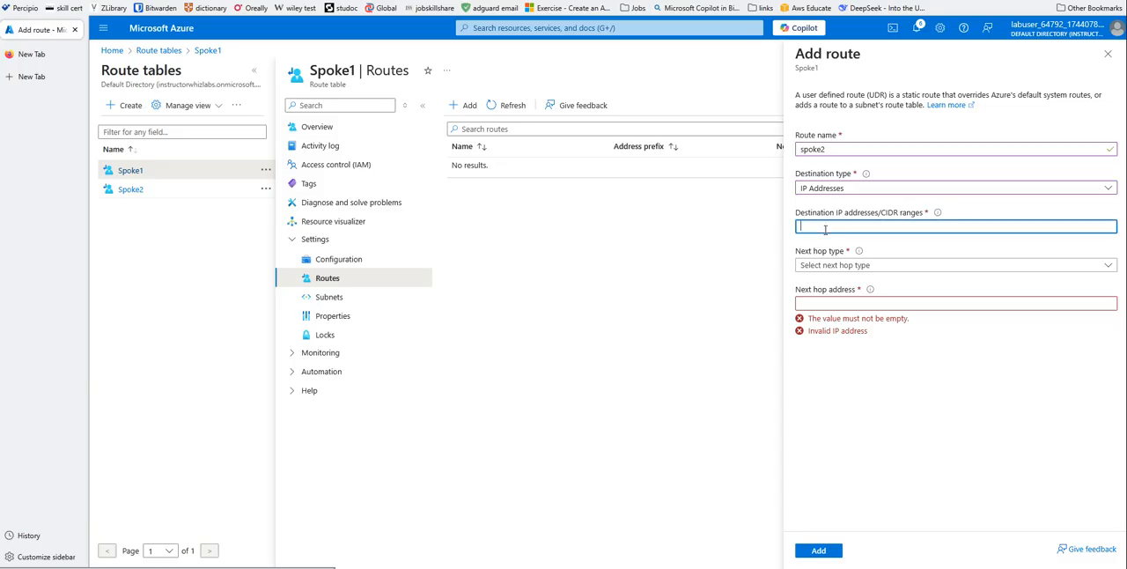
{"action": "type", "text": "172."}
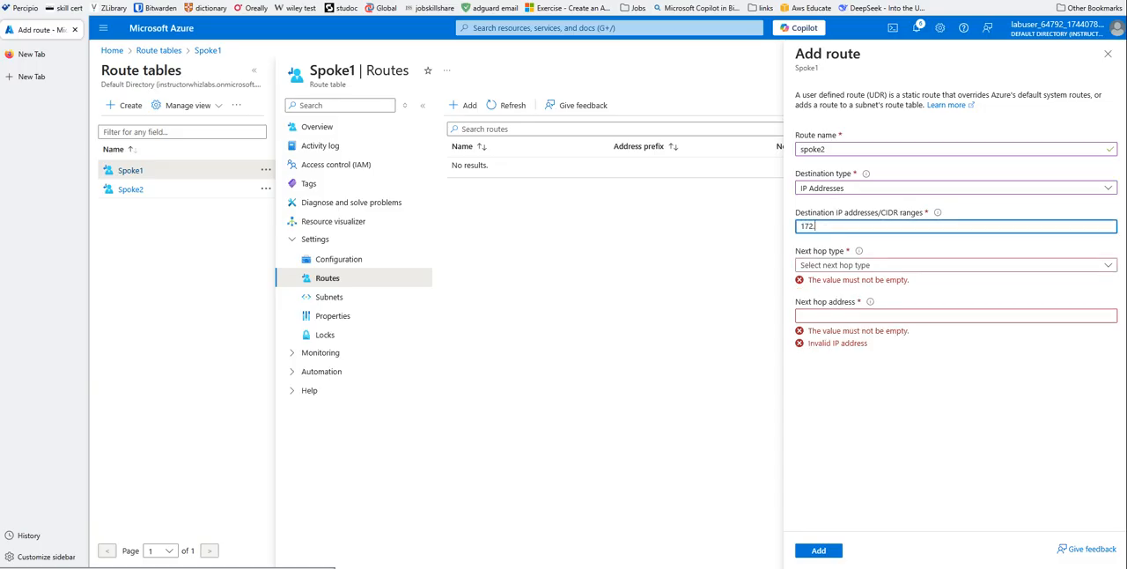
{"action": "type", "text": "16.0"}
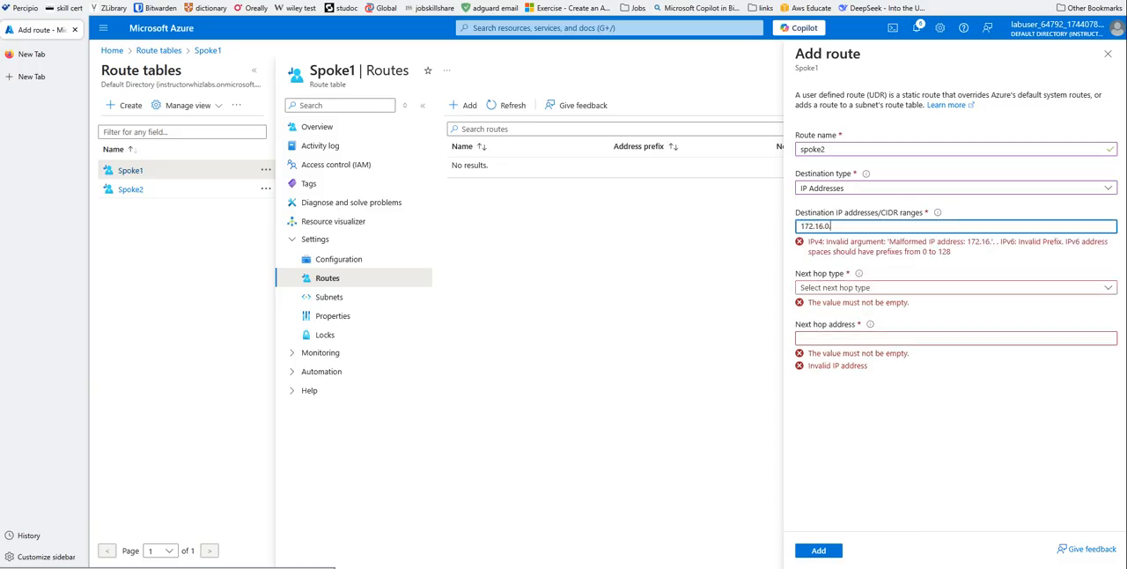
{"action": "type", "text": ".0/16"}
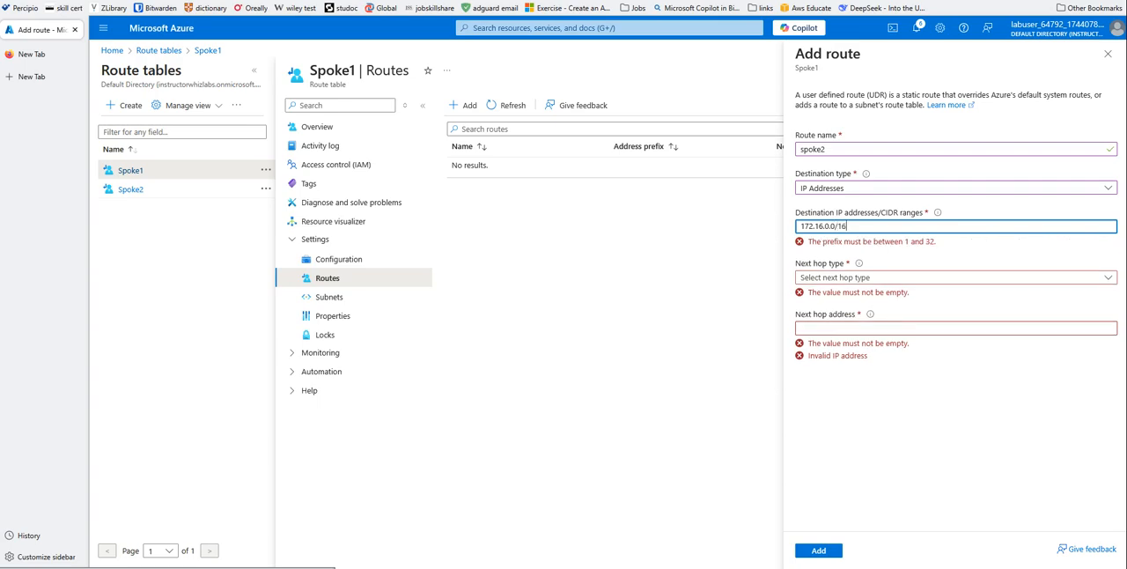
- Set the route's next hop to Virtual appliance at the copied firewall address 10.0.1.68 and add the route to Spoke1
{"action": "left_click", "coordinate": [869, 265]}
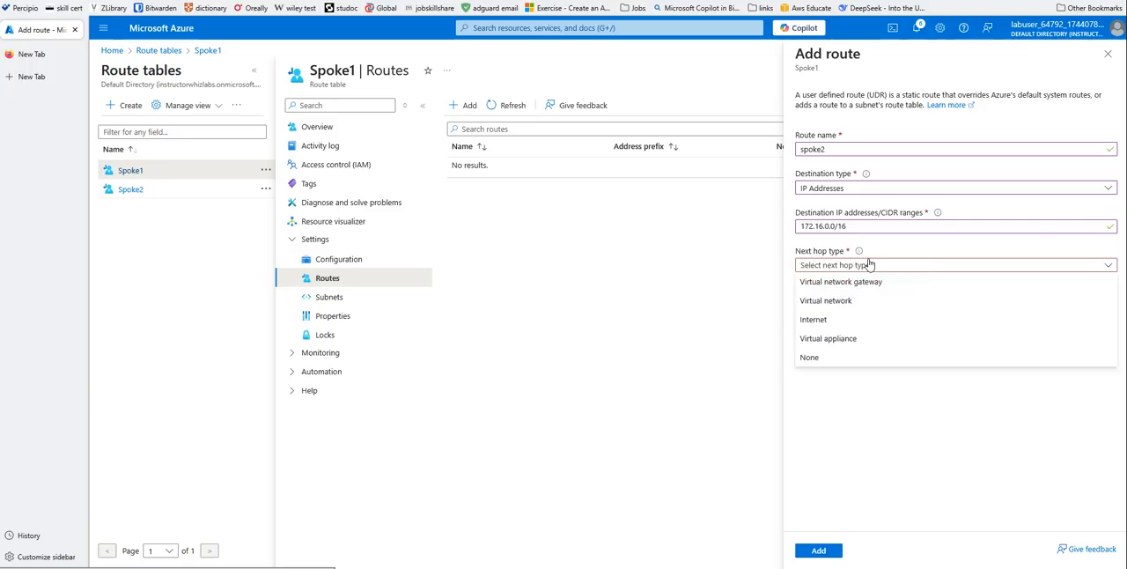
{"action": "left_click", "coordinate": [836, 338]}
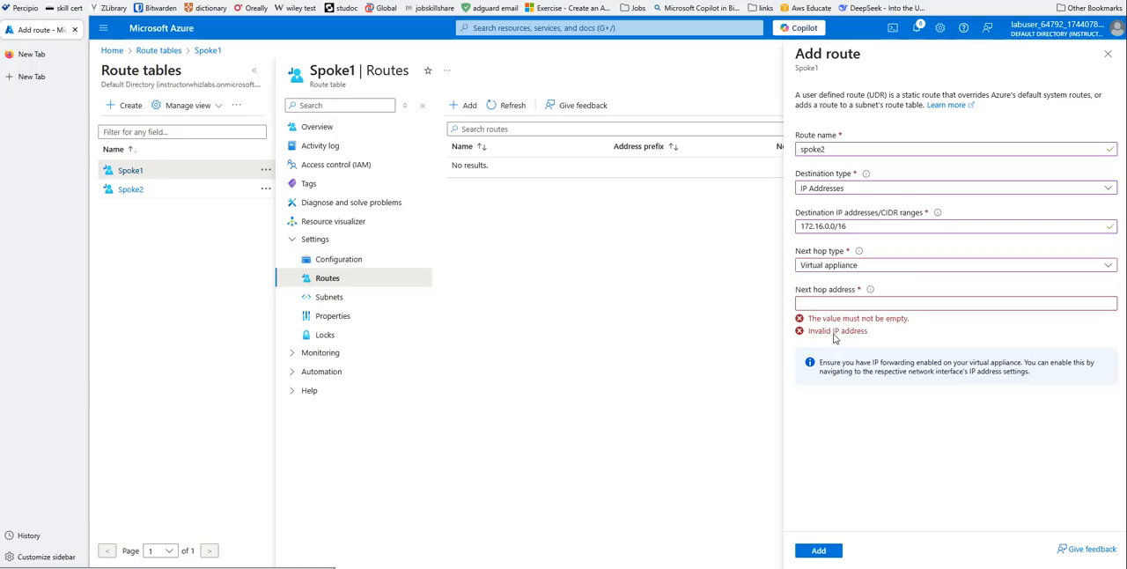
{"action": "right_click", "coordinate": [812, 305]}
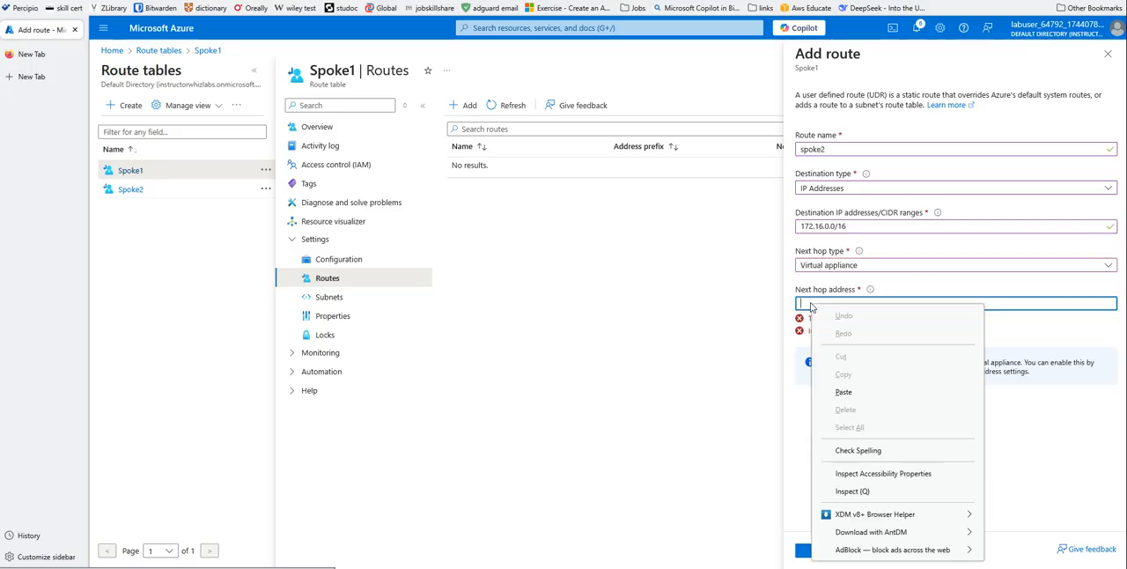
{"action": "left_click", "coordinate": [848, 393]}
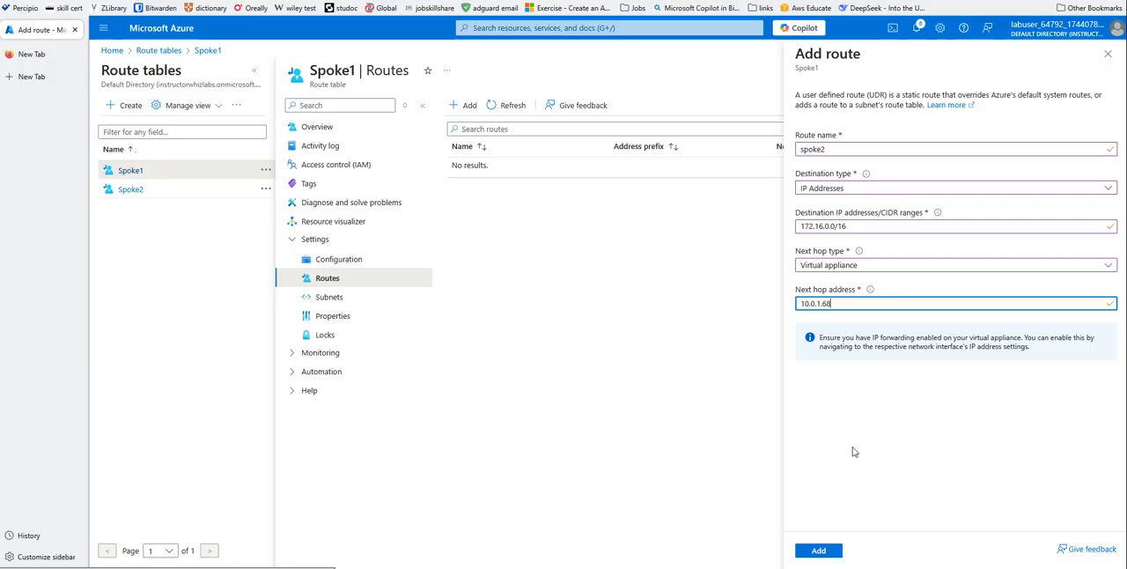
{"action": "left_click", "coordinate": [828, 553]}
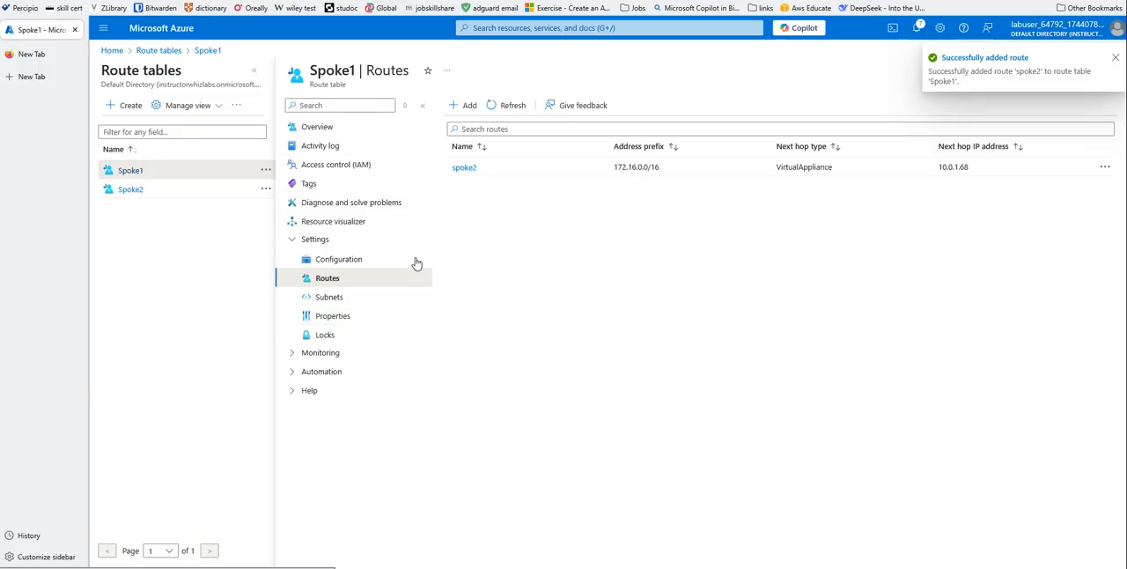
- Associate the Spoke1 route table with the default subnet of Spoke1-Vnet
{"action": "left_click", "coordinate": [326, 297]}
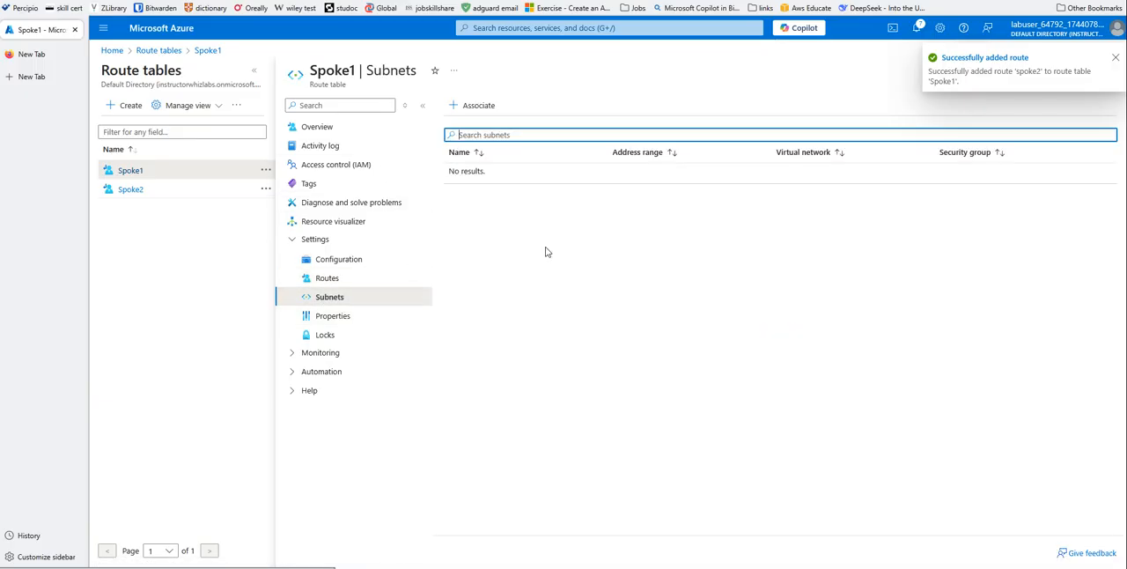
{"action": "left_click", "coordinate": [474, 106]}
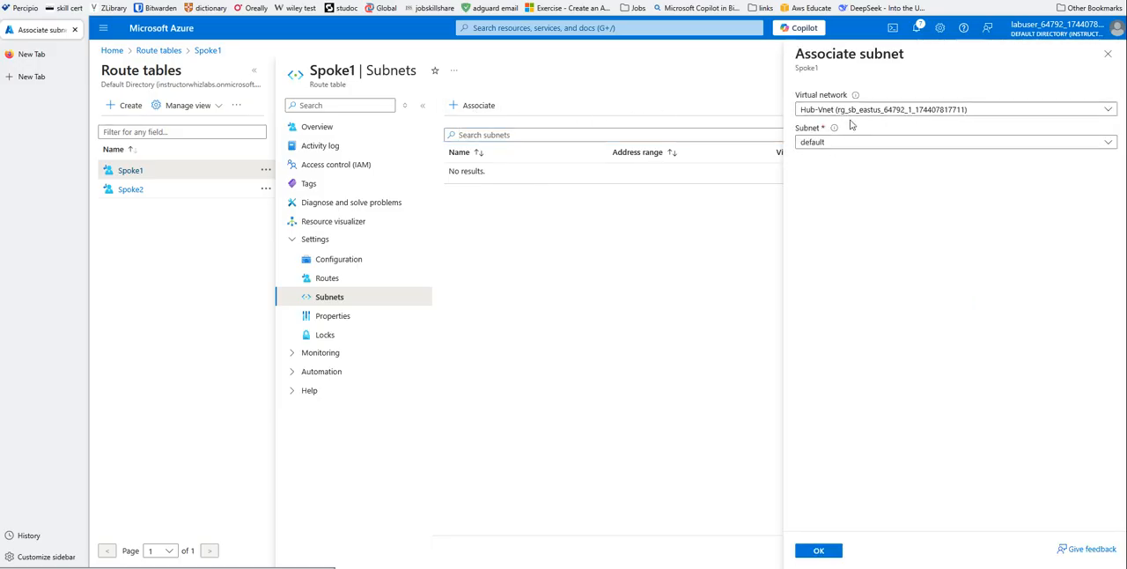
{"action": "left_click", "coordinate": [911, 115]}
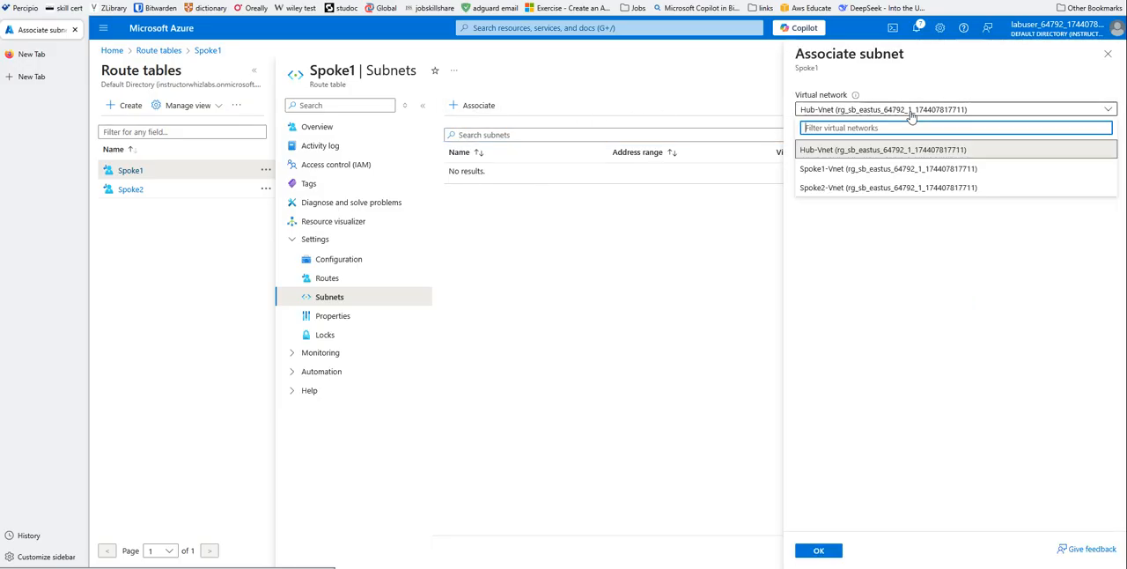
{"action": "left_click", "coordinate": [821, 169]}
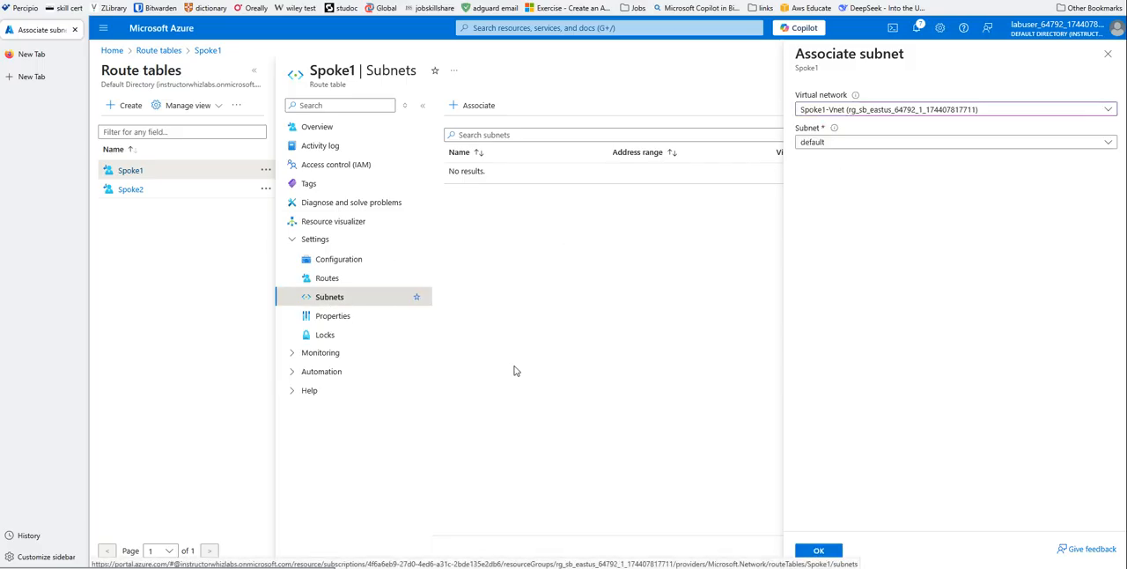
{"action": "left_click", "coordinate": [809, 552]}
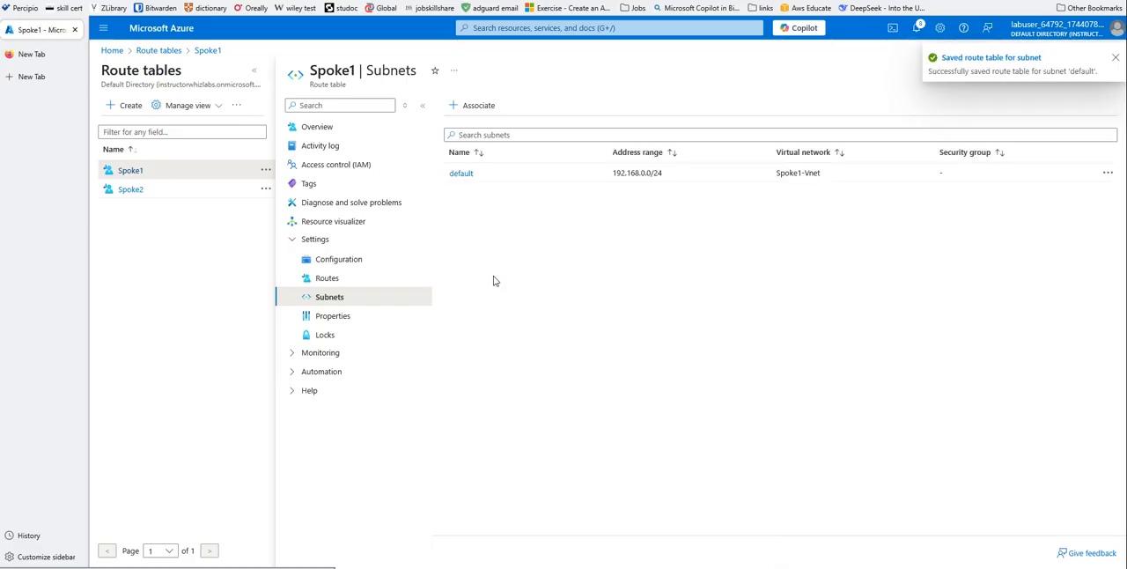
- In the Spoke2 route table, start a route named spoke1 with the IP address destination 192.168.0.0/16
{"action": "left_click", "coordinate": [141, 191]}
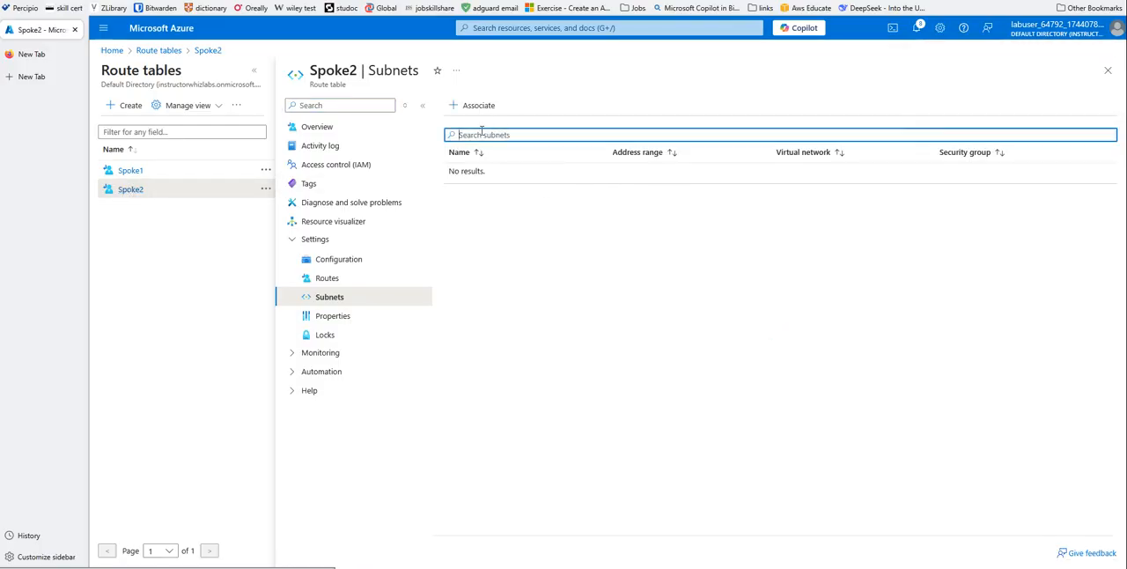
{"action": "left_click", "coordinate": [324, 277]}
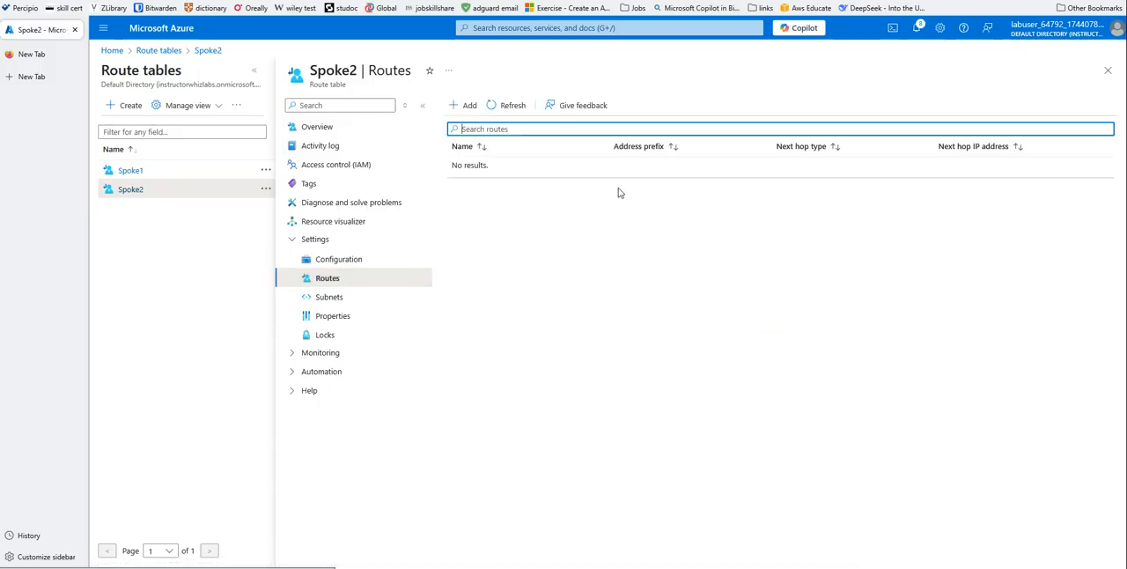
{"action": "left_click", "coordinate": [465, 105]}
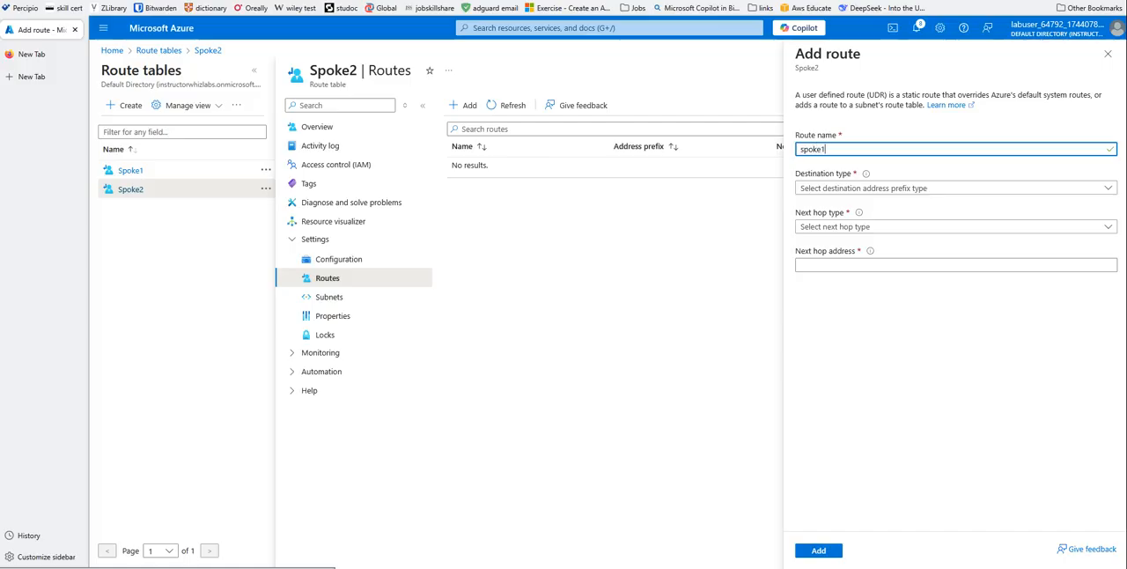
{"action": "left_click", "coordinate": [890, 191]}
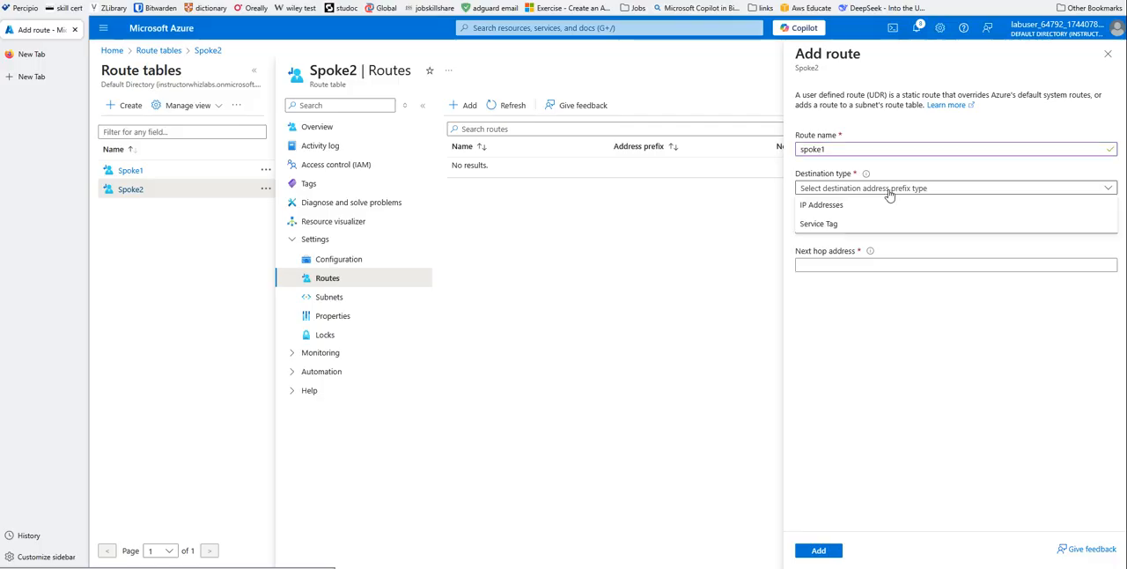
{"action": "left_click", "coordinate": [855, 214]}
{"action": "left_click", "coordinate": [823, 226]}
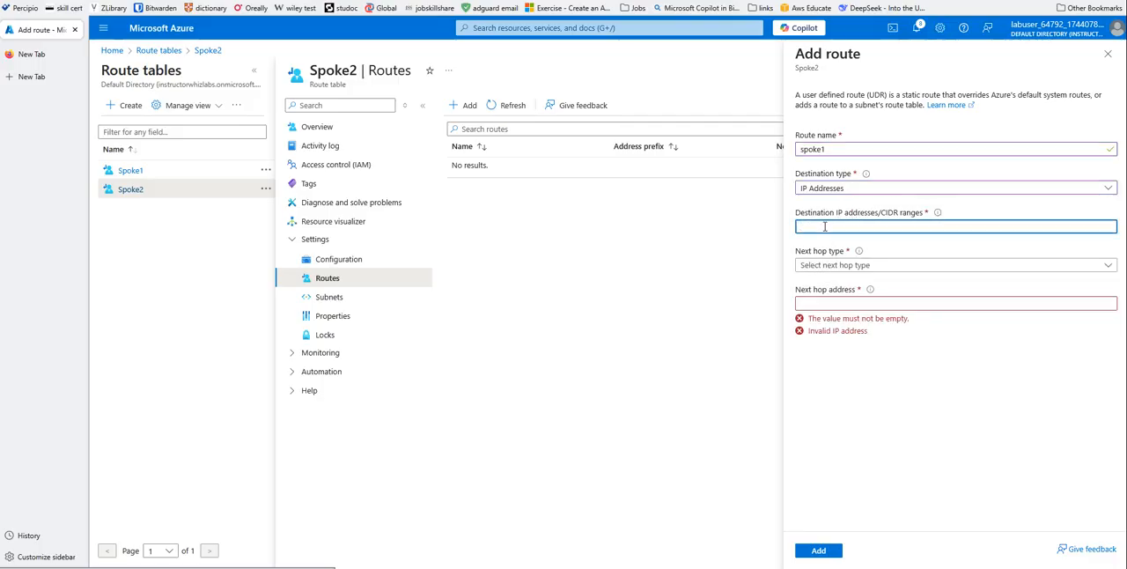
{"action": "type", "text": "192.16"}
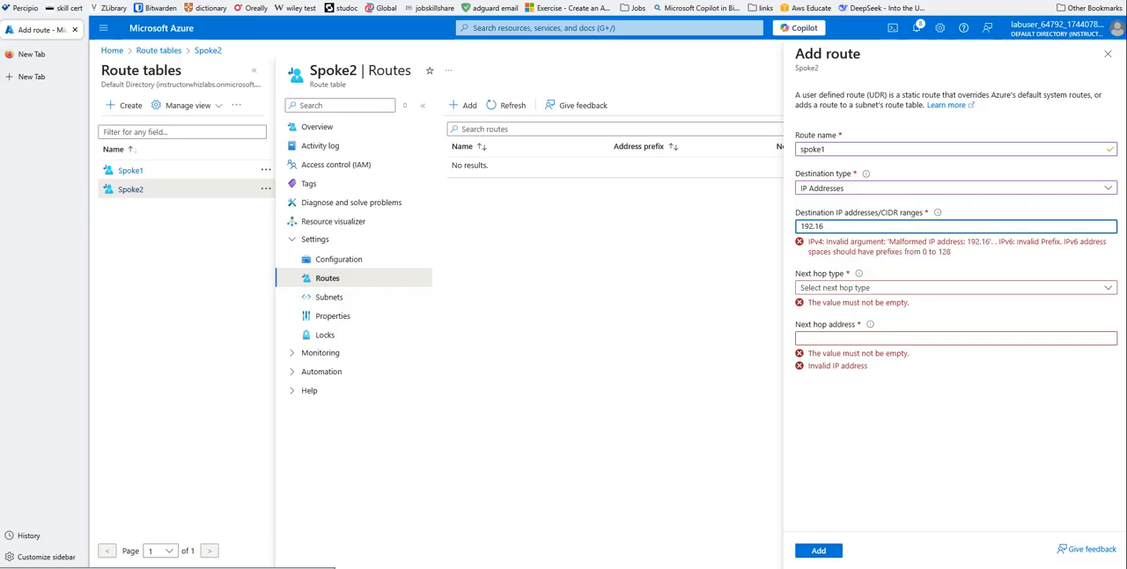
{"action": "type", "text": "8."}
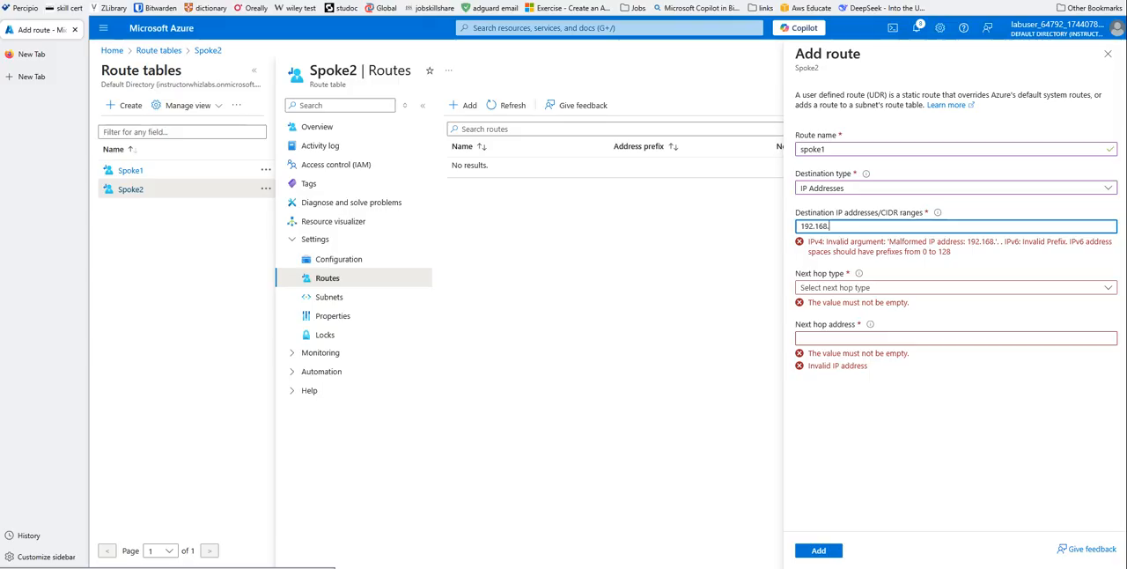
{"action": "type", "text": "0.0/16"}
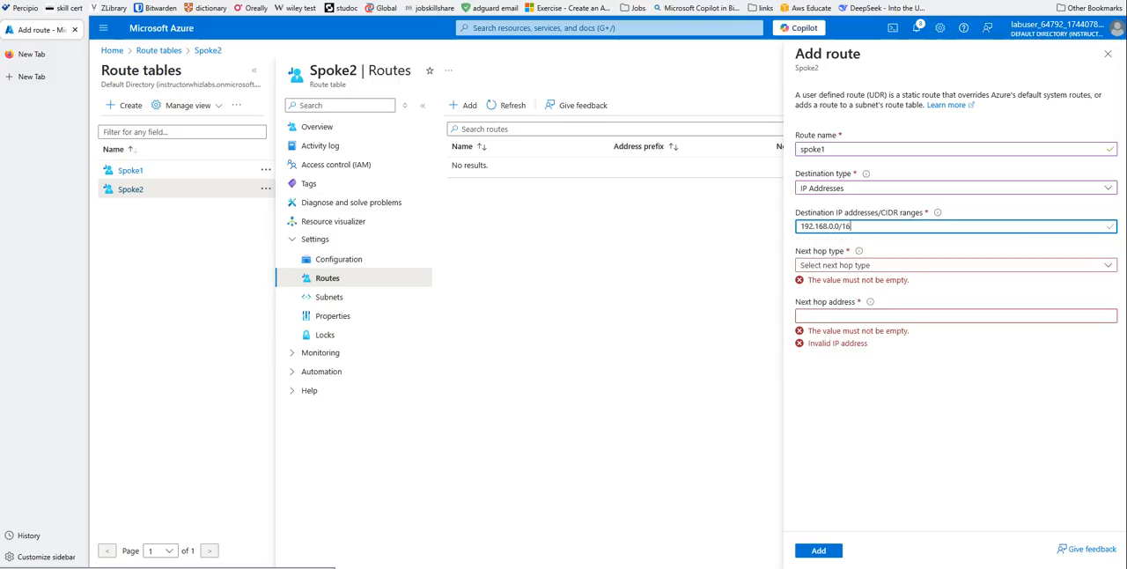
- Set the spoke1 route's next hop to Virtual appliance at the copied firewall address 10.0.1.68 and add it to Spoke2
{"action": "left_click", "coordinate": [911, 265]}
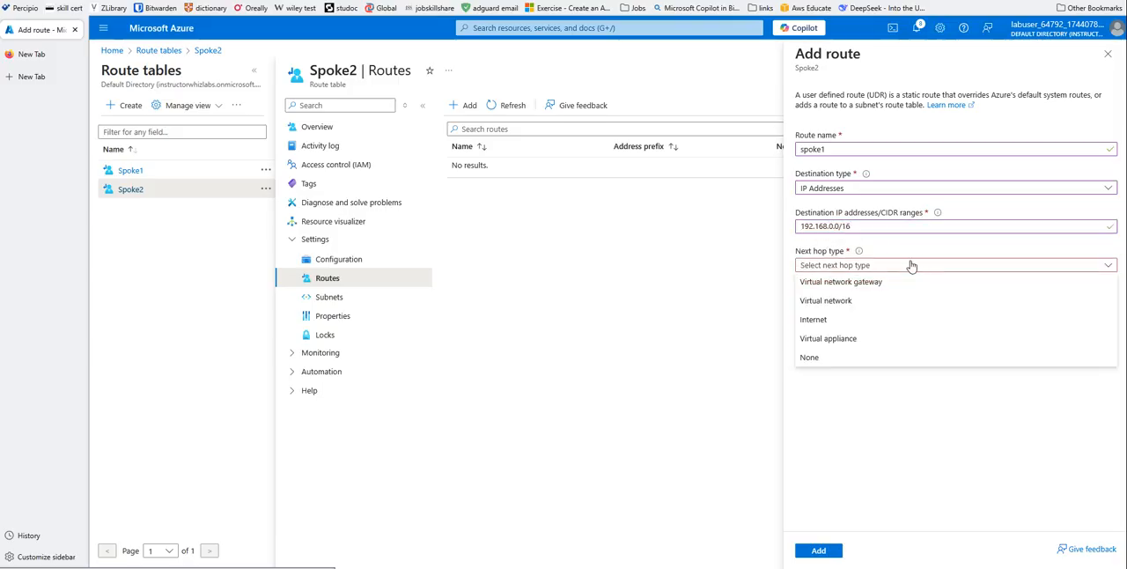
{"action": "left_click", "coordinate": [825, 340]}
{"action": "left_click", "coordinate": [818, 305]}
{"action": "right_click", "coordinate": [818, 305]}
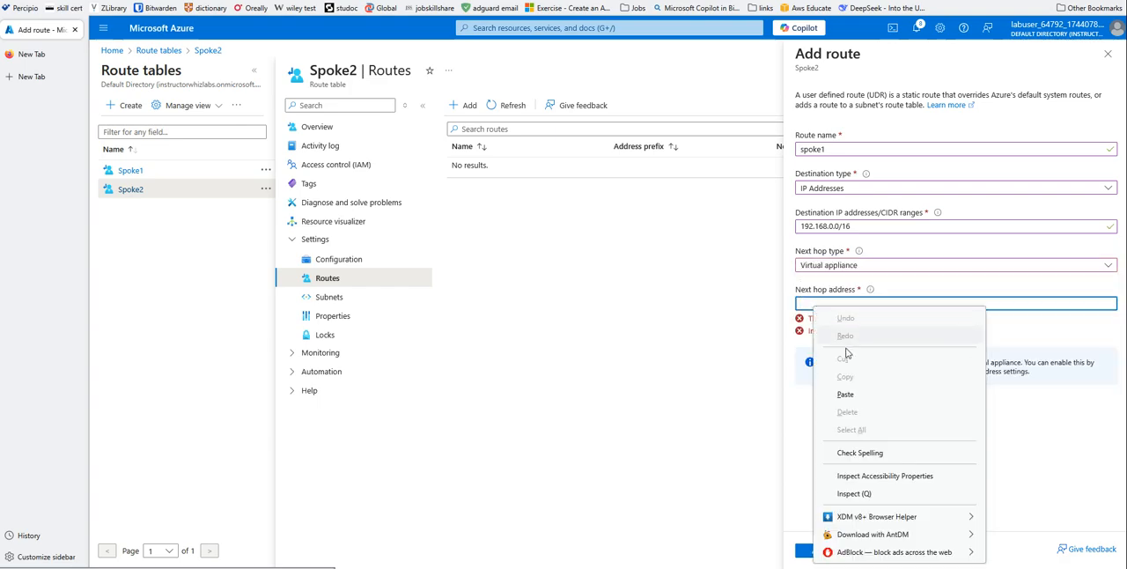
{"action": "left_click", "coordinate": [847, 393]}
{"action": "left_click", "coordinate": [821, 551]}
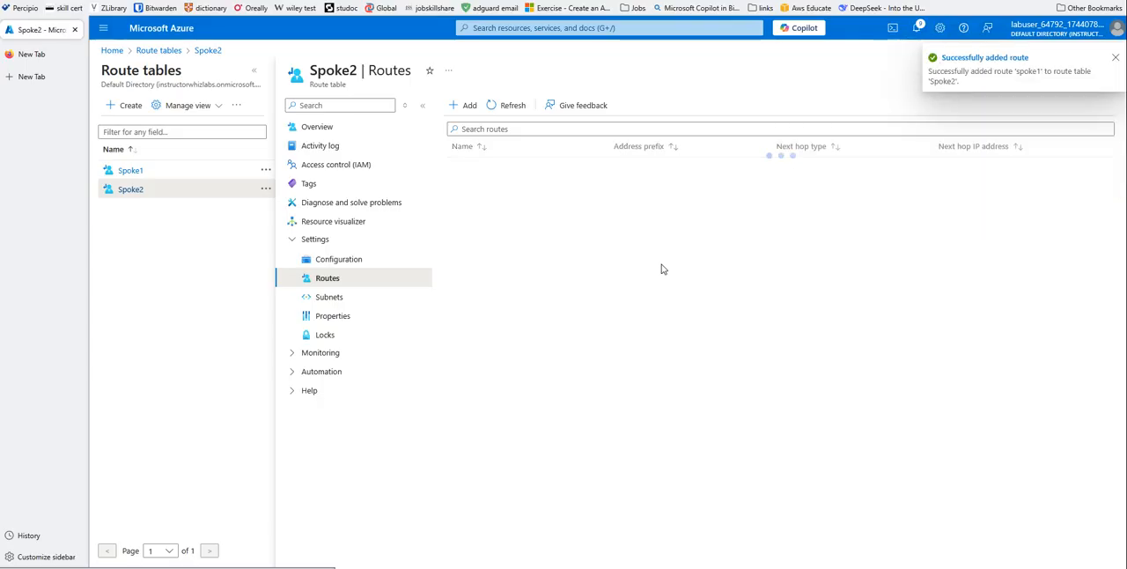
- Associate the Spoke2 route table with the default subnet of Spoke2-Vnet
{"action": "left_click", "coordinate": [322, 301]}
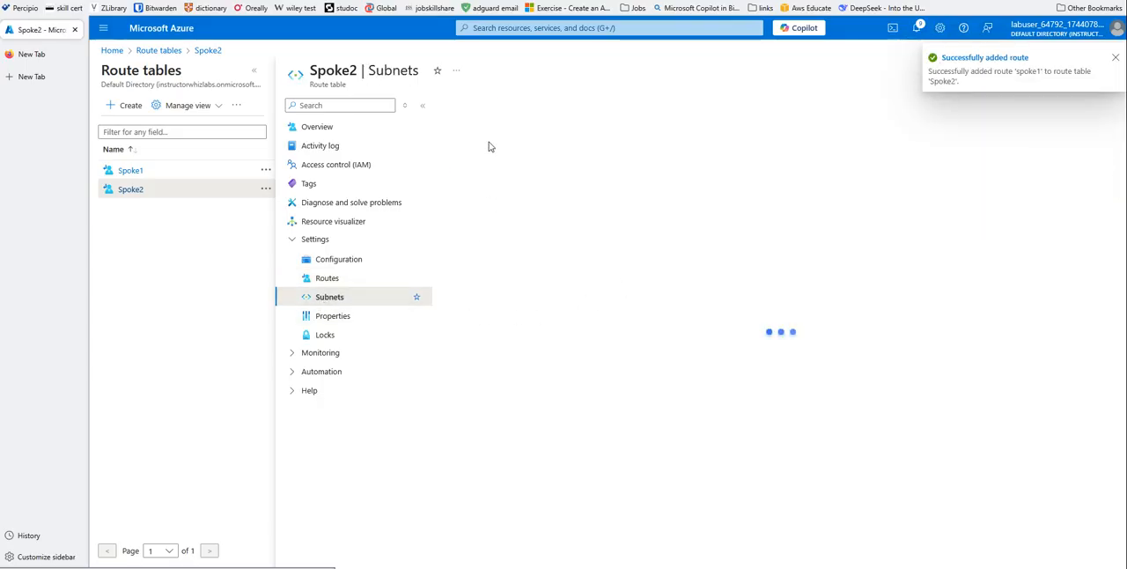
{"action": "left_click", "coordinate": [474, 112]}
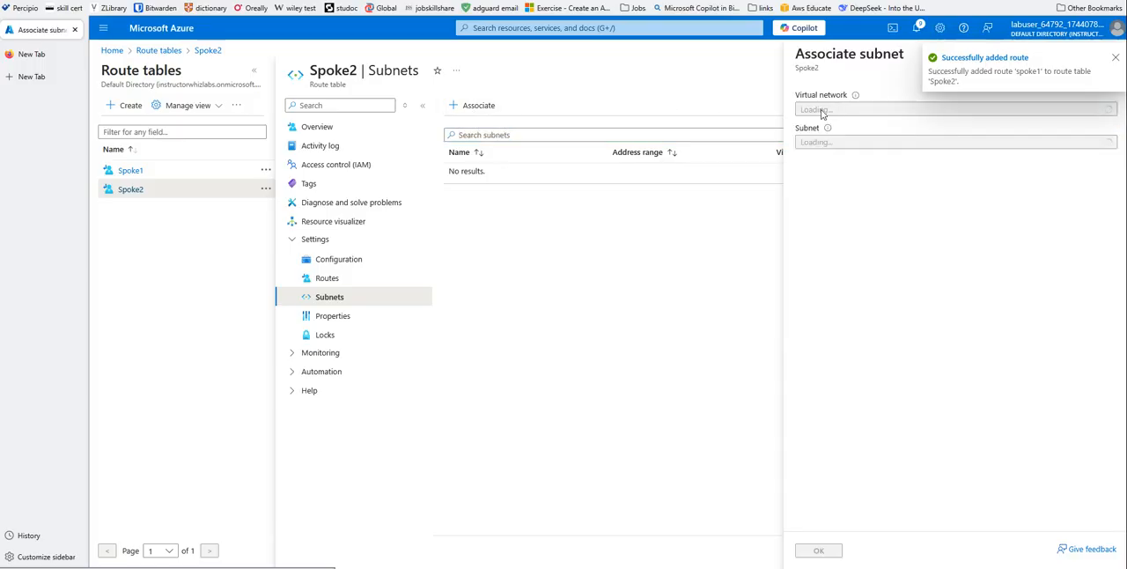
{"action": "left_click", "coordinate": [911, 112]}
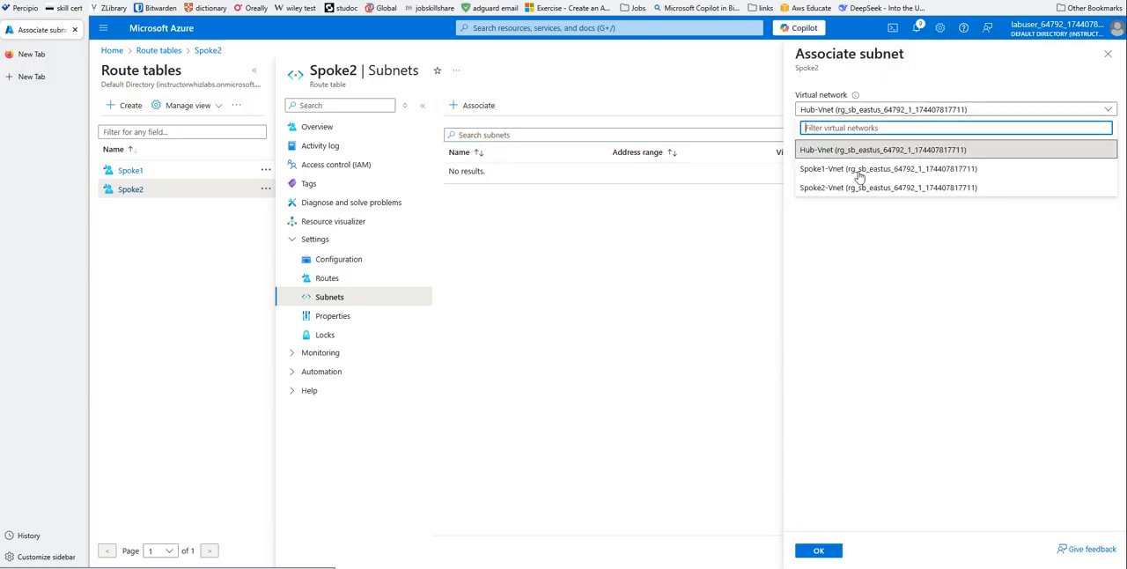
{"action": "left_click", "coordinate": [837, 188]}
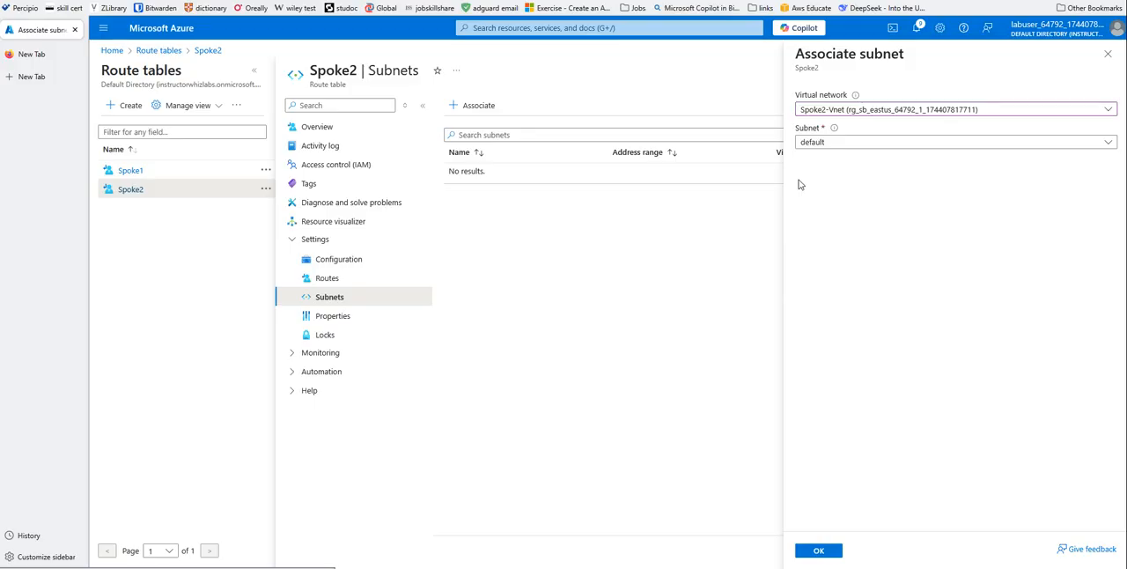
{"action": "left_click", "coordinate": [819, 550]}
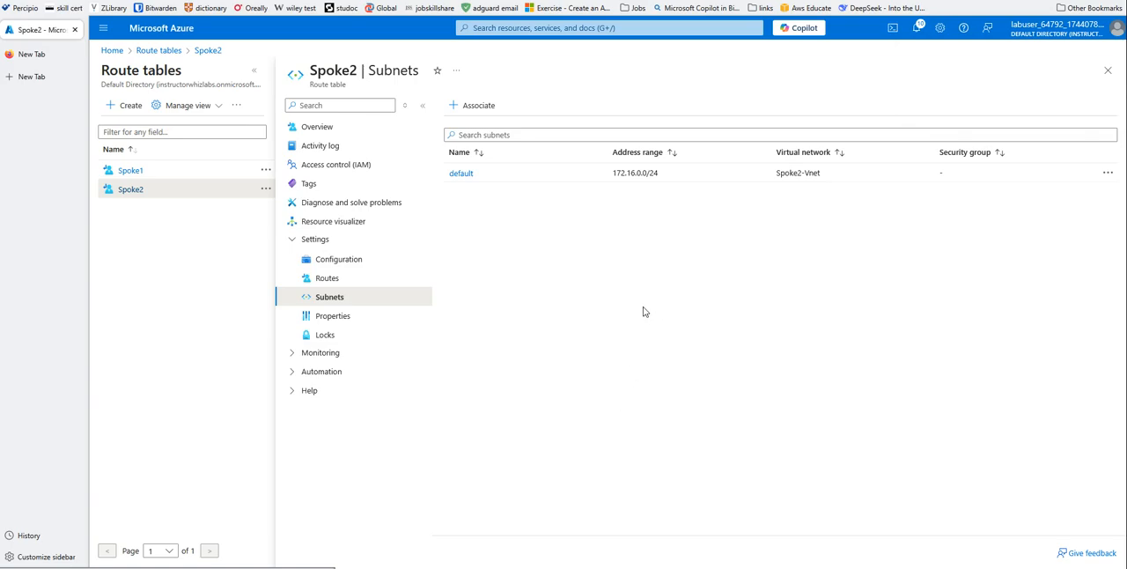
- Return to the portal home and open the Azure Firewall page of the Hub-Vnet virtual network
{"action": "left_click", "coordinate": [112, 51]}
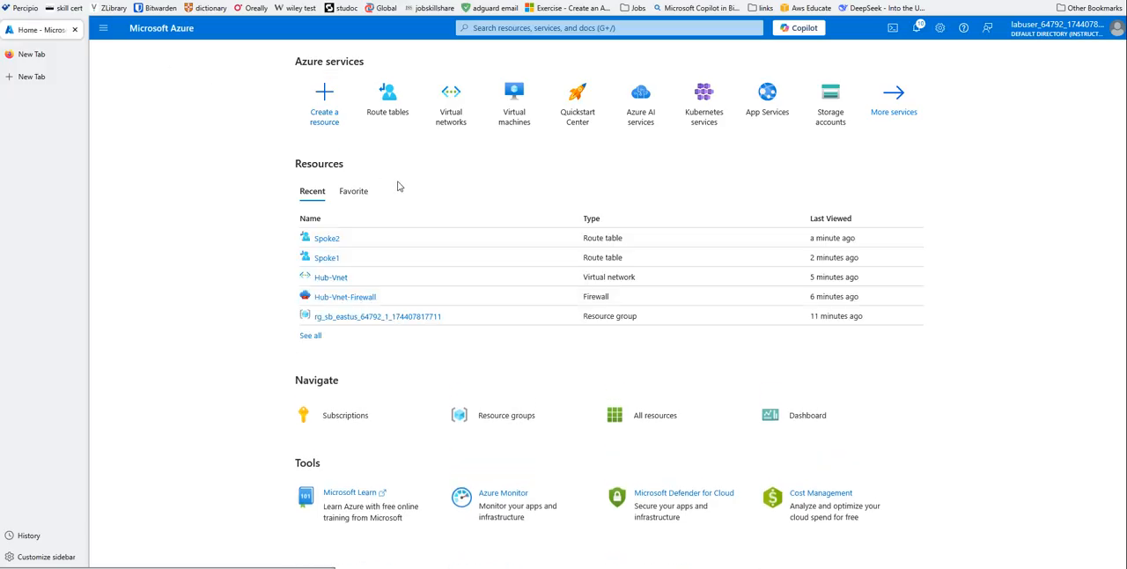
{"action": "left_click", "coordinate": [452, 115]}
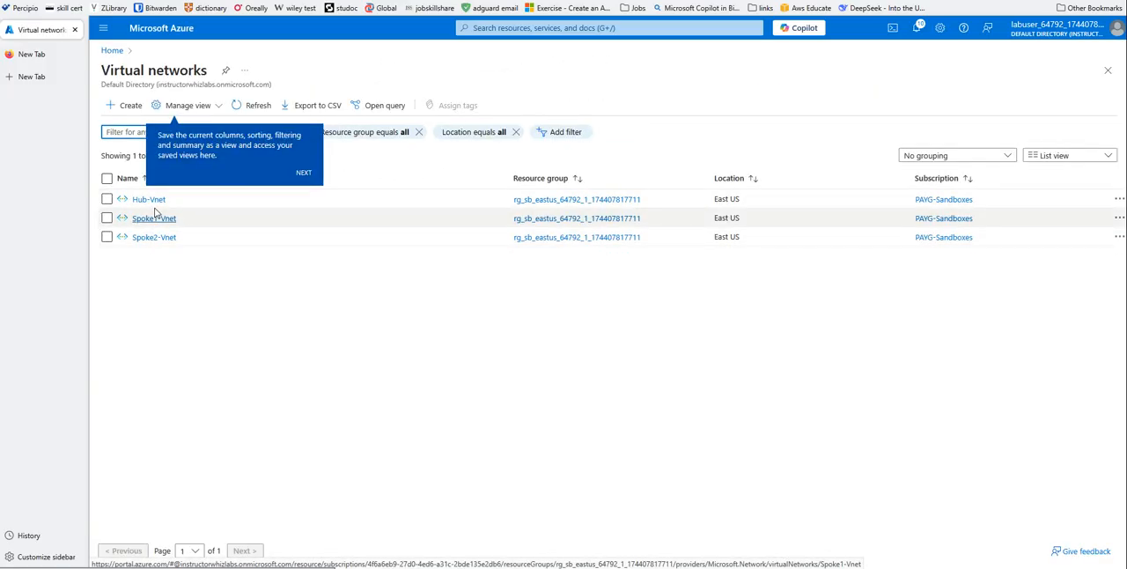
{"action": "left_click", "coordinate": [150, 202]}
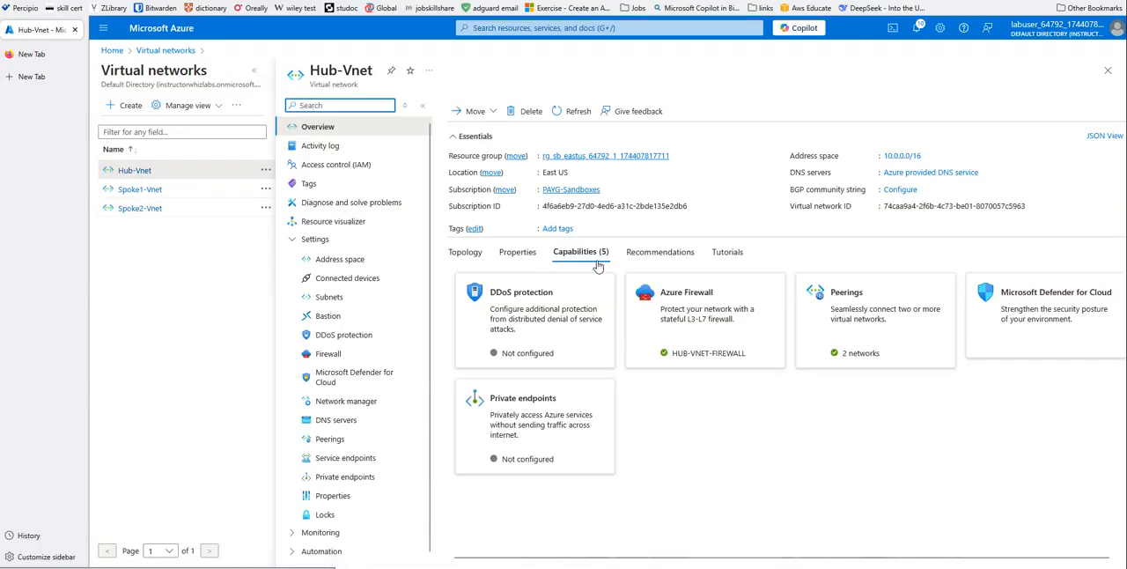
{"action": "left_click", "coordinate": [696, 325]}
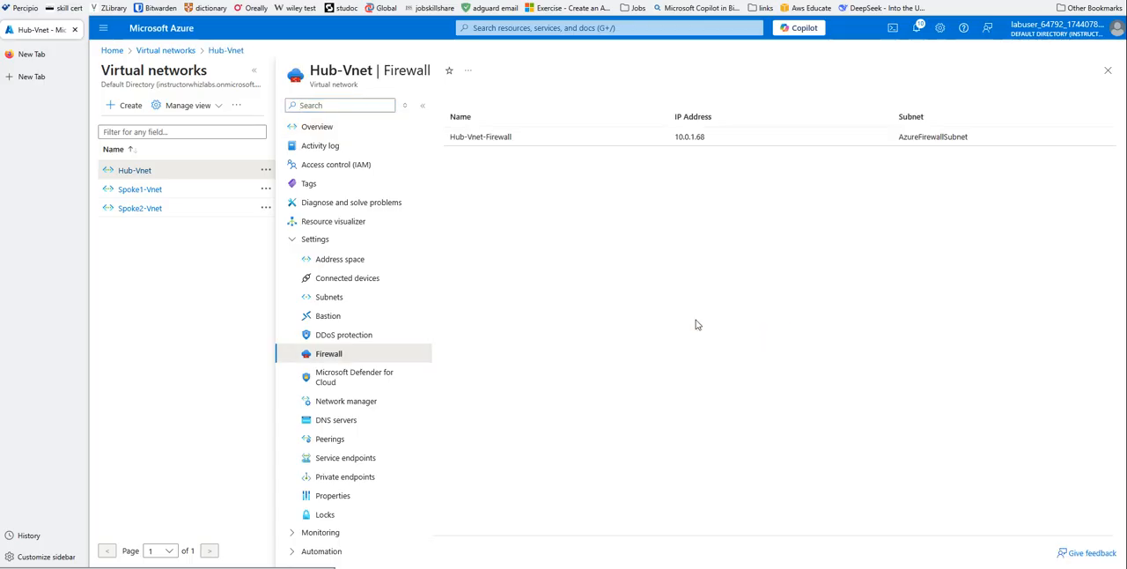
- Examine the management subnet of Hub-Vnet-Firewall and the Hub-Vnet overview, ending on the Hub-Vnet firewall page
{"action": "left_click", "coordinate": [484, 138]}
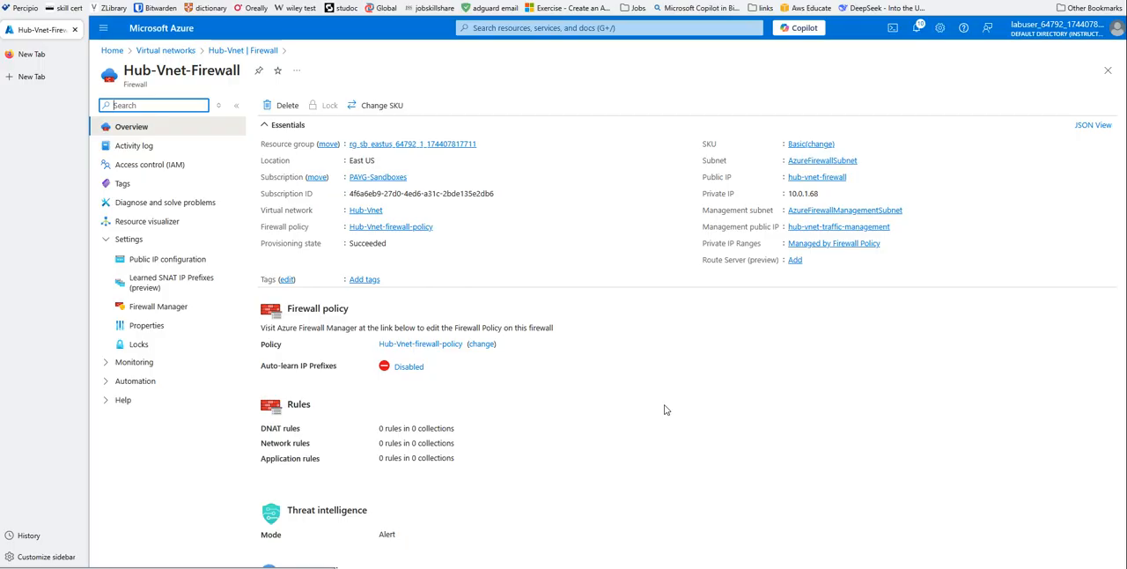
{"action": "left_click", "coordinate": [832, 210]}
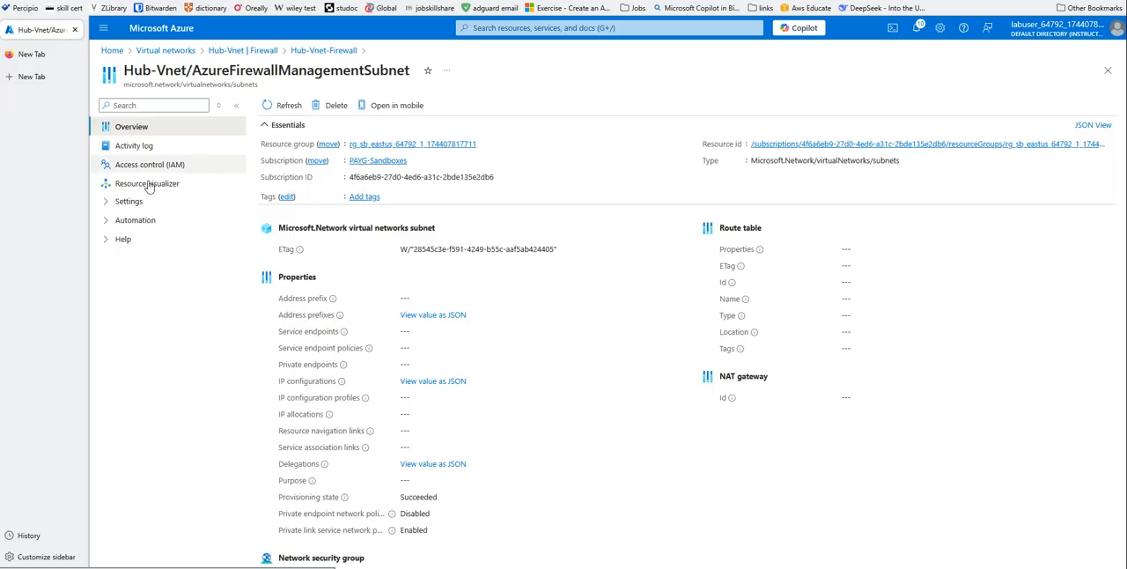
{"action": "left_click", "coordinate": [107, 202]}
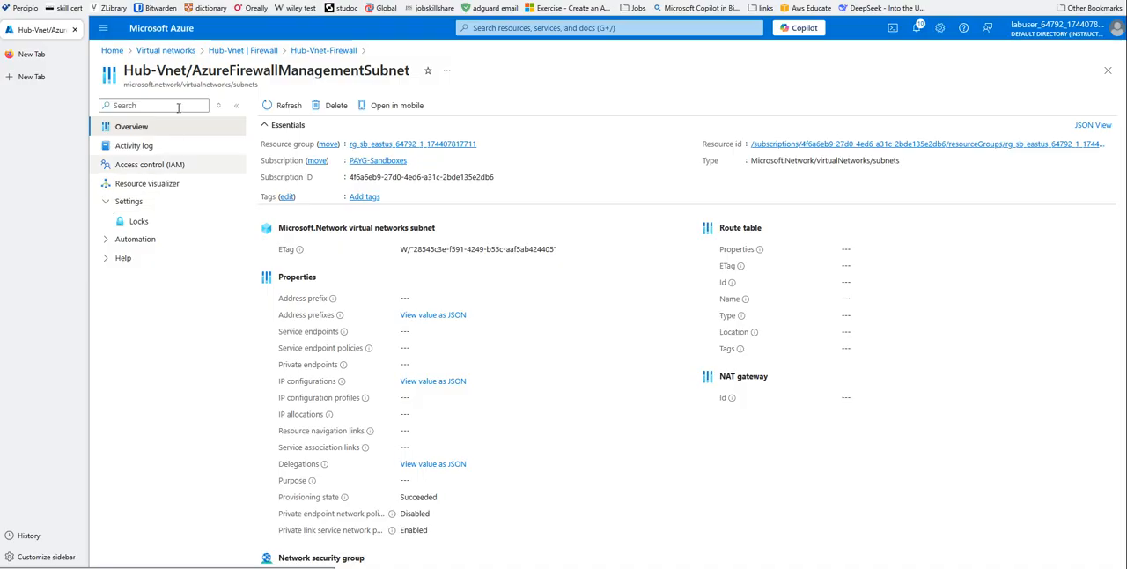
{"action": "left_click", "coordinate": [234, 51]}
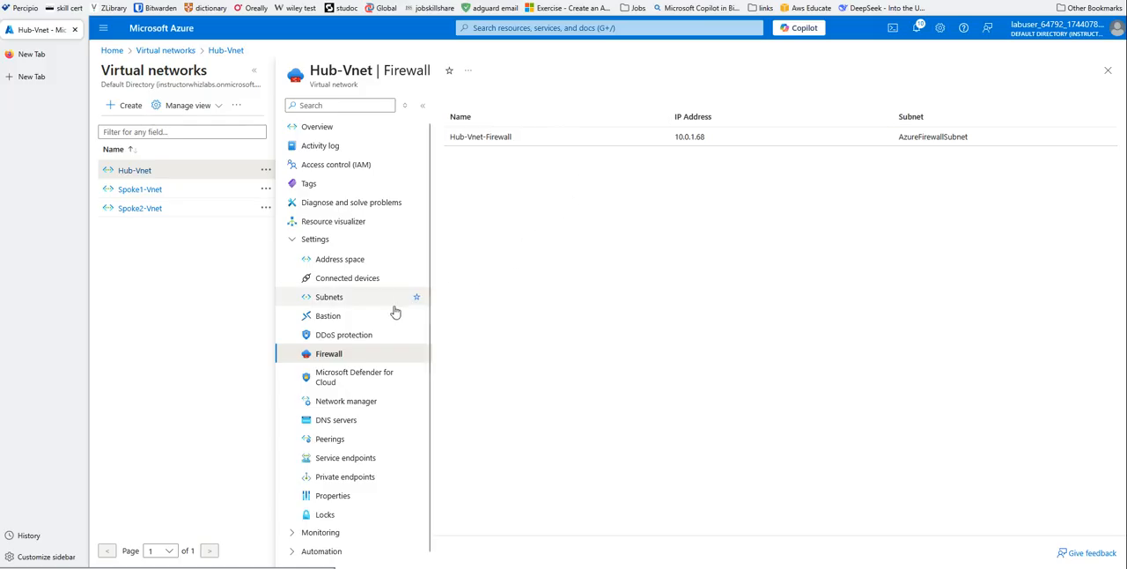
{"action": "left_click", "coordinate": [321, 130]}
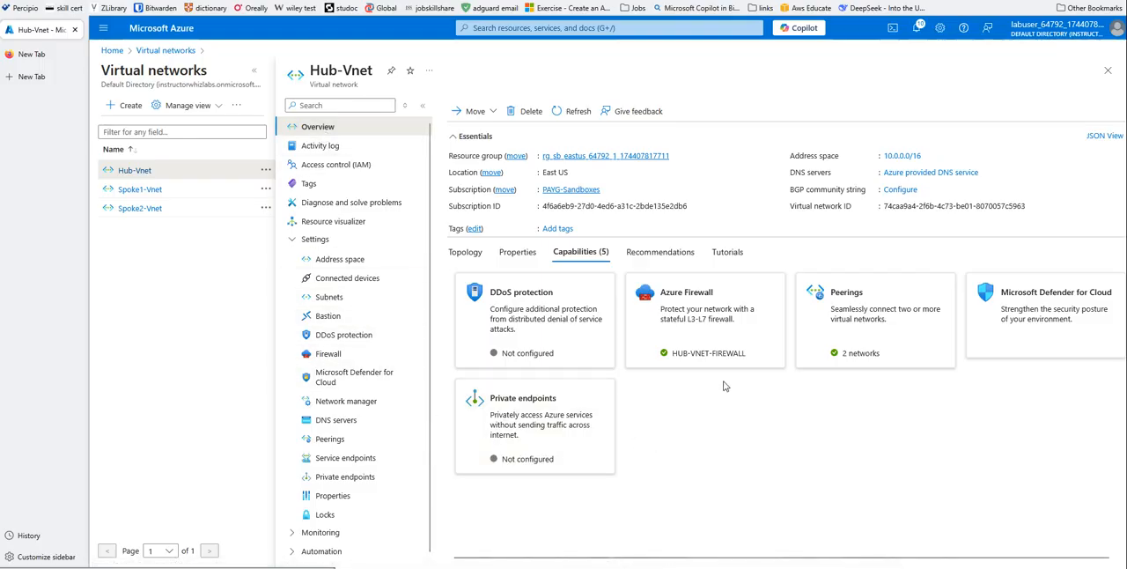
{"action": "left_click", "coordinate": [716, 317]}
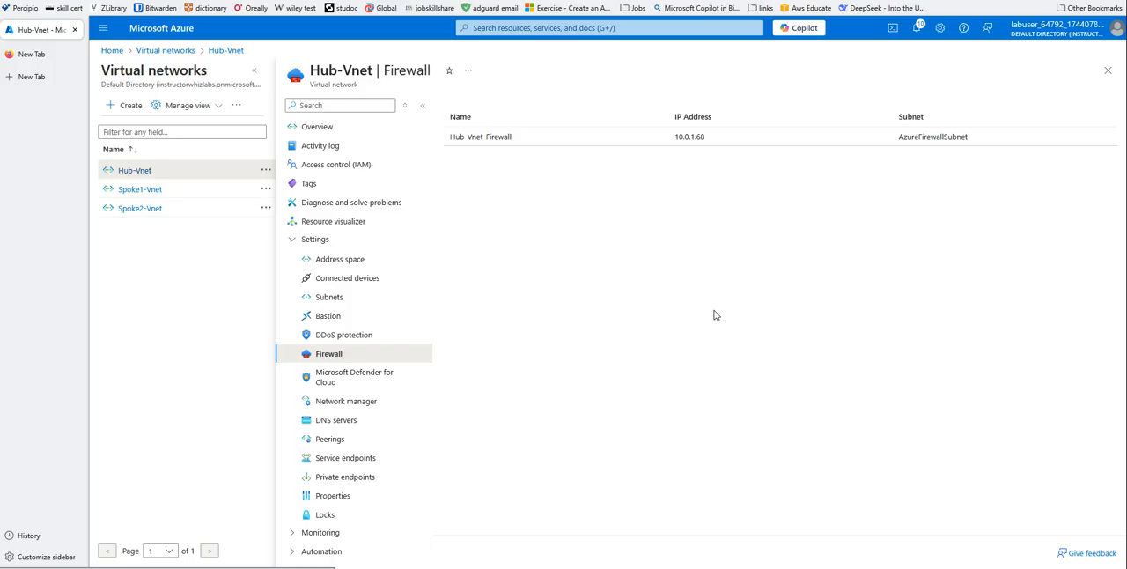
- Open Hub-Vnet-Firewall, check its properties, and go to Azure Firewall Manager from there
{"action": "left_click", "coordinate": [484, 140]}
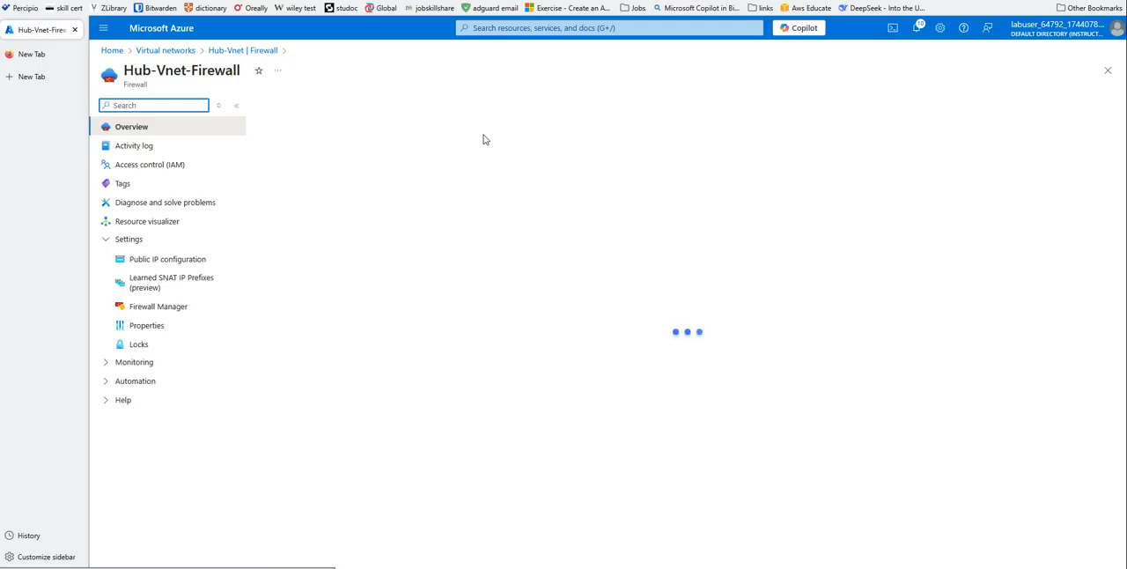
{"action": "left_click", "coordinate": [147, 306]}
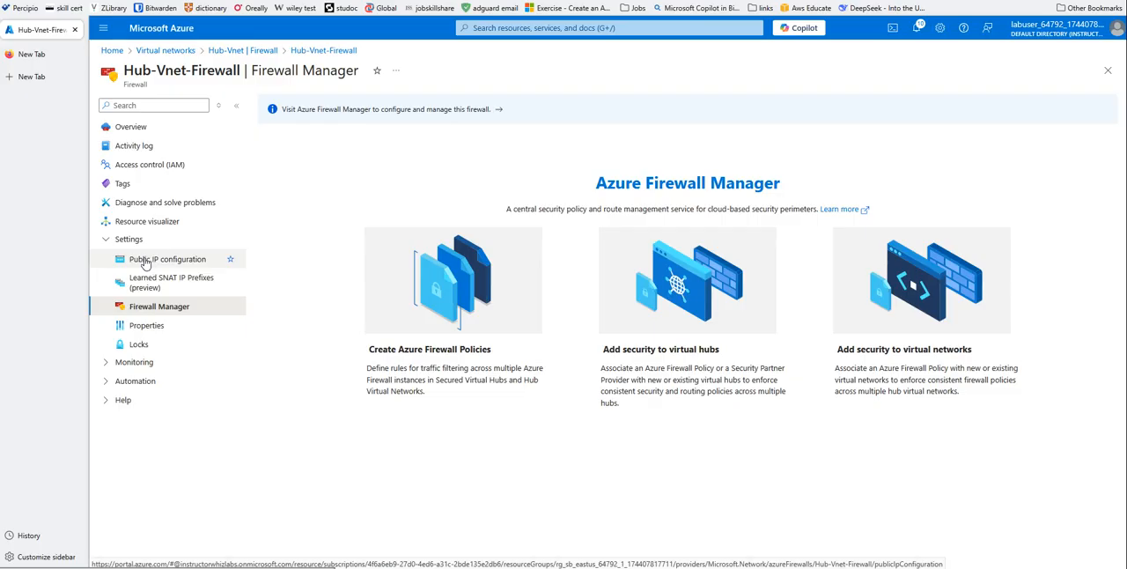
{"action": "left_click", "coordinate": [147, 326]}
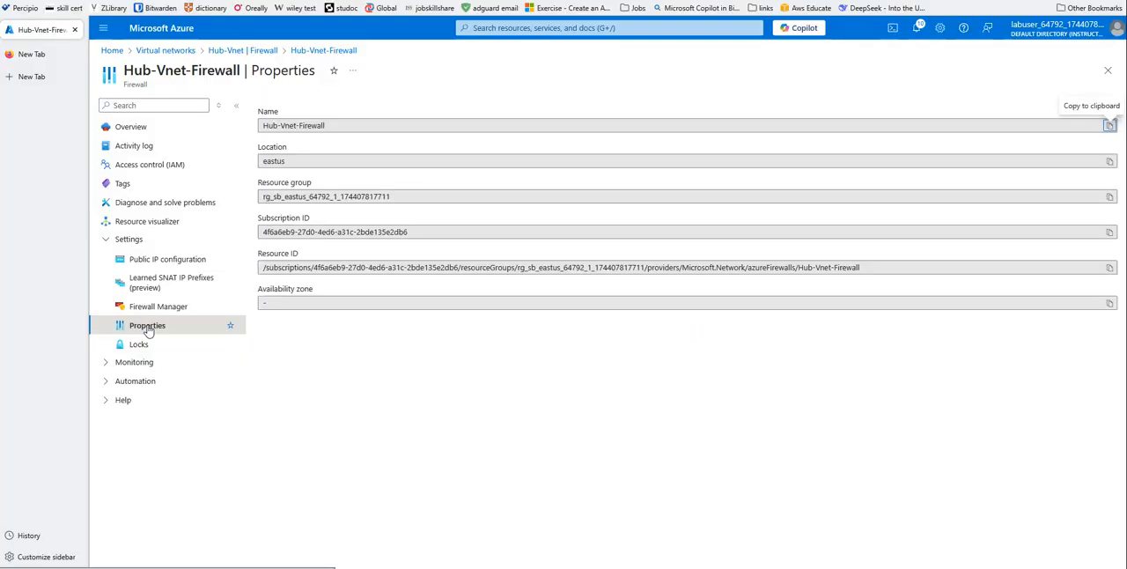
{"action": "left_click", "coordinate": [146, 308]}
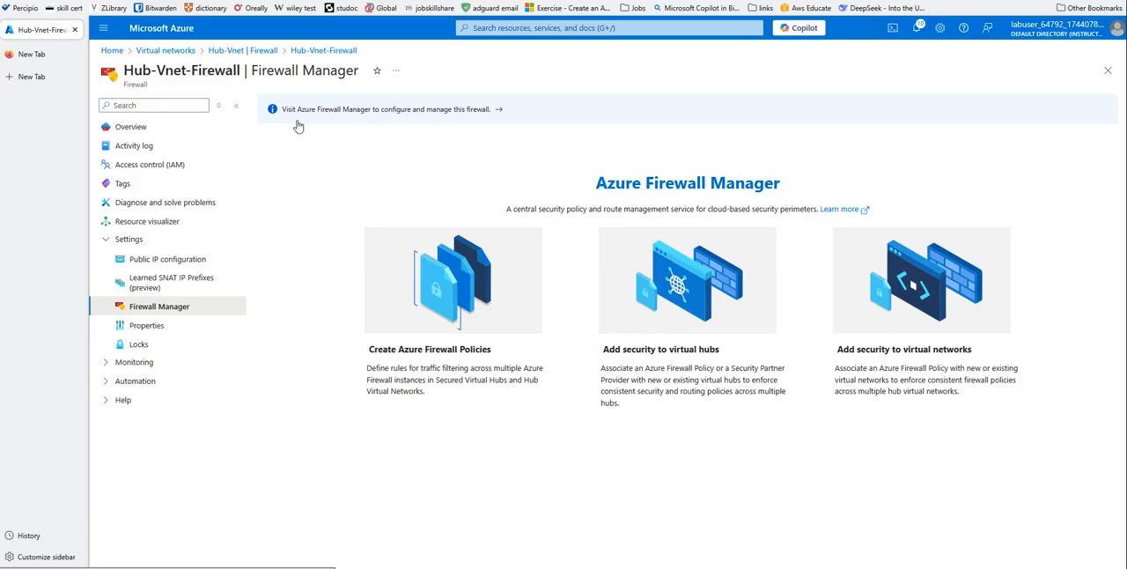
{"action": "left_click", "coordinate": [422, 113]}
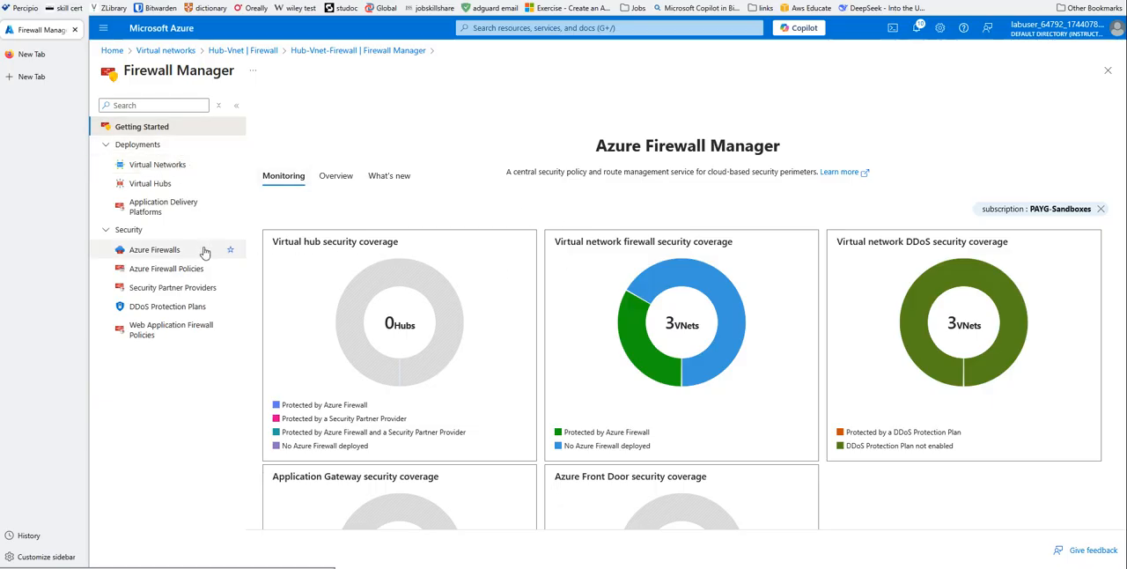
- Look through the Azure Firewalls and Azure Firewall Policies lists in Firewall Manager
{"action": "left_click", "coordinate": [155, 252]}
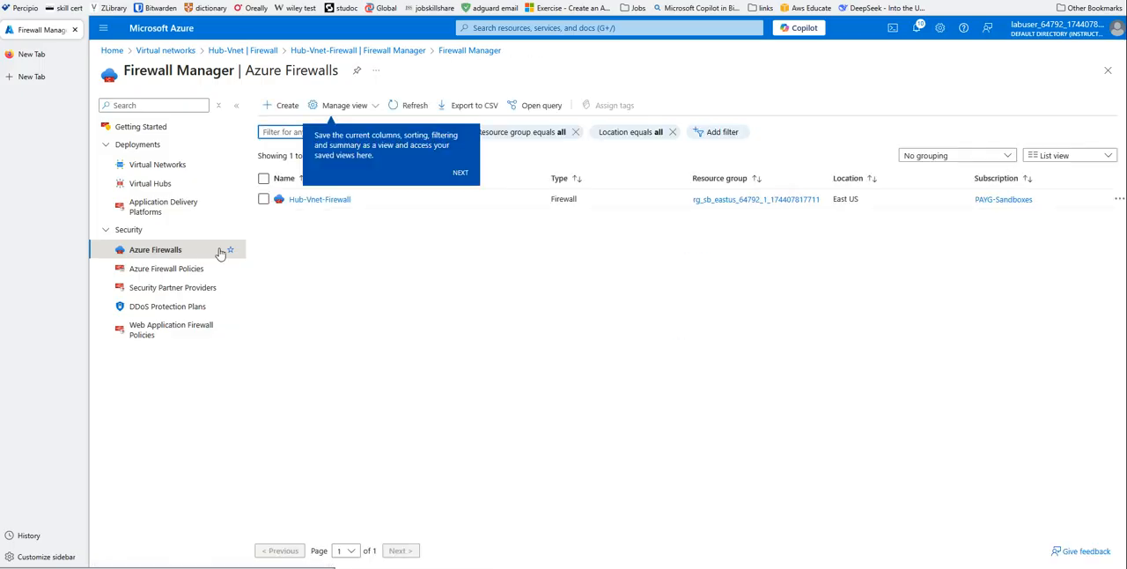
{"action": "left_click", "coordinate": [176, 272]}
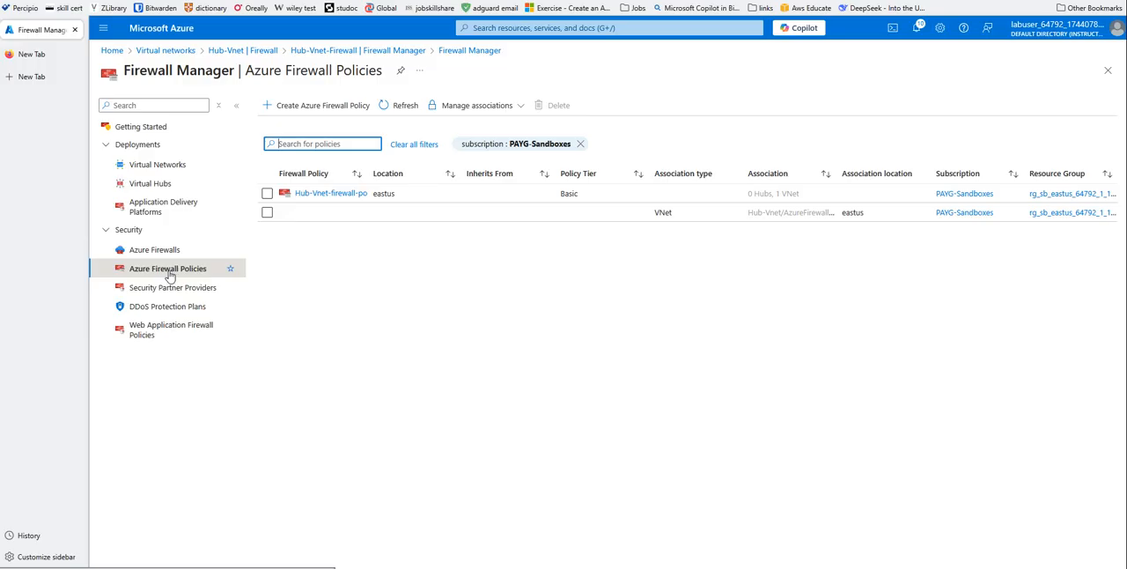
{"action": "left_click", "coordinate": [154, 252]}
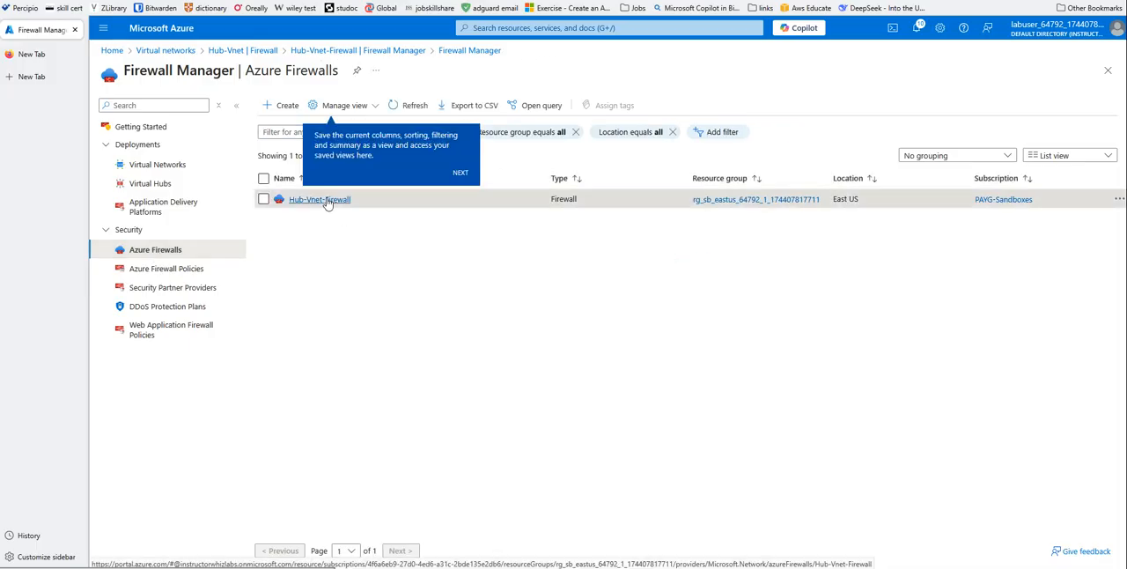
- Open Hub-Vnet-firewall-policy from the overview of Hub-Vnet-Firewall
{"action": "left_click", "coordinate": [324, 202]}
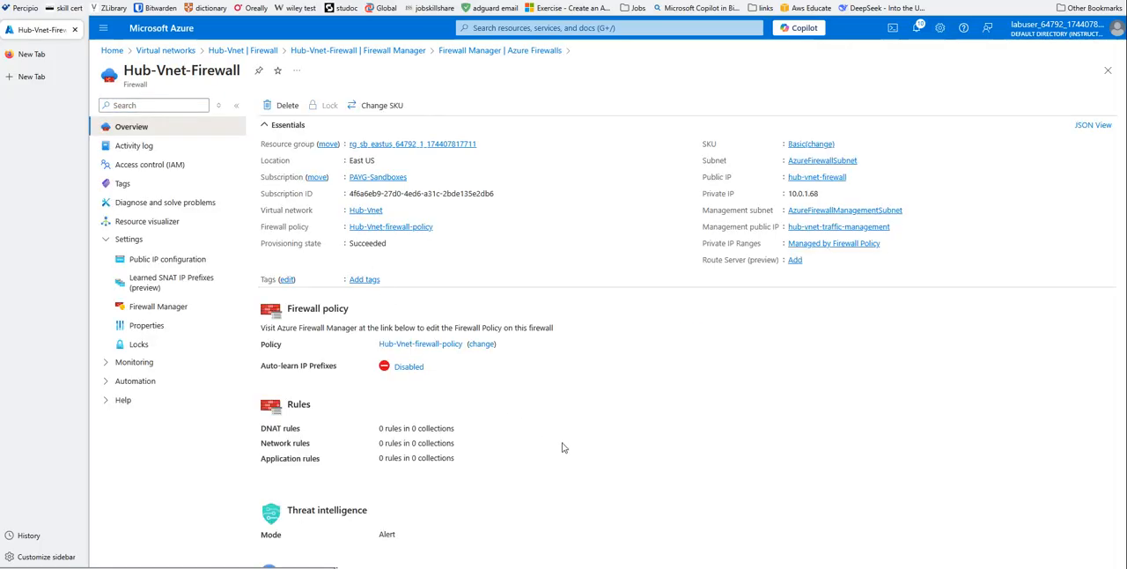
{"action": "scroll", "coordinate": [564, 447], "scroll_direction": "down", "scroll_amount": 1}
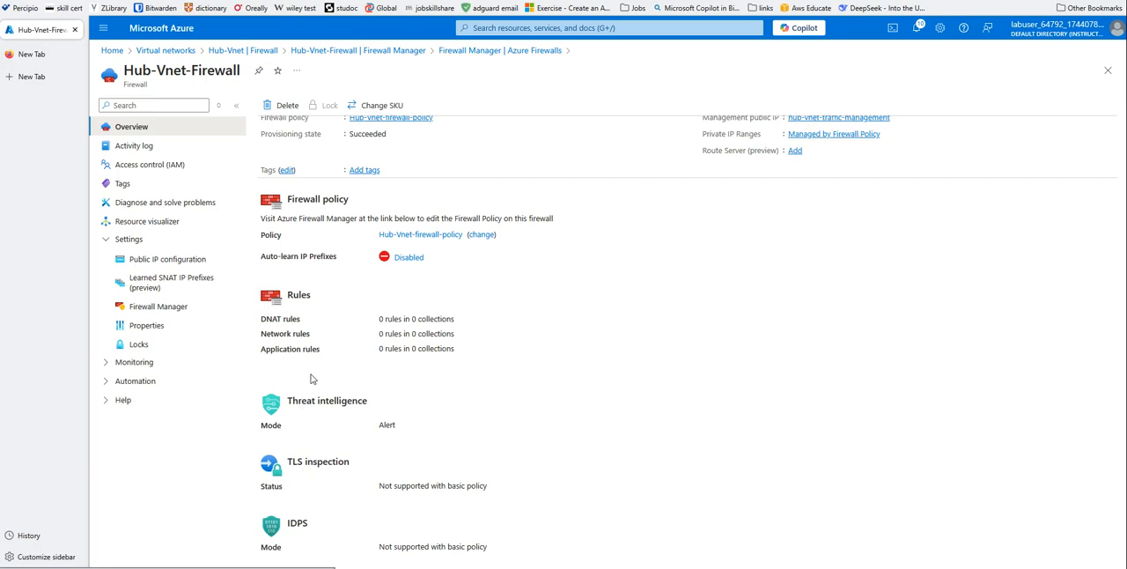
{"action": "left_click", "coordinate": [415, 236]}
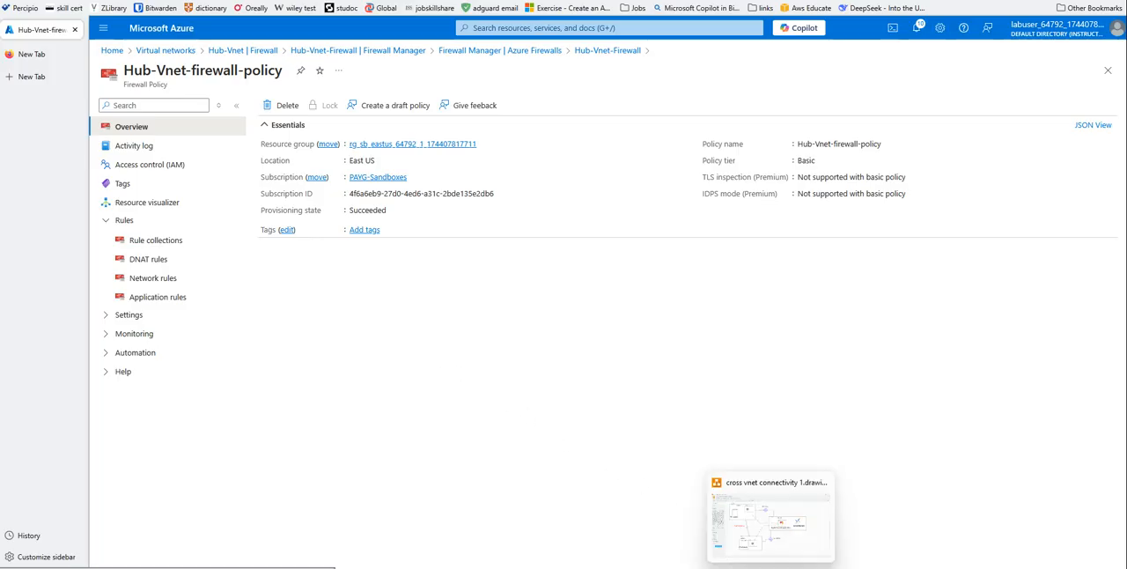
- Switch to the cross vnet connectivity diagram in draw.io to review the spoke-to-spoke traffic path, and return to the Azure portal
{"action": "left_click", "coordinate": [758, 555]}
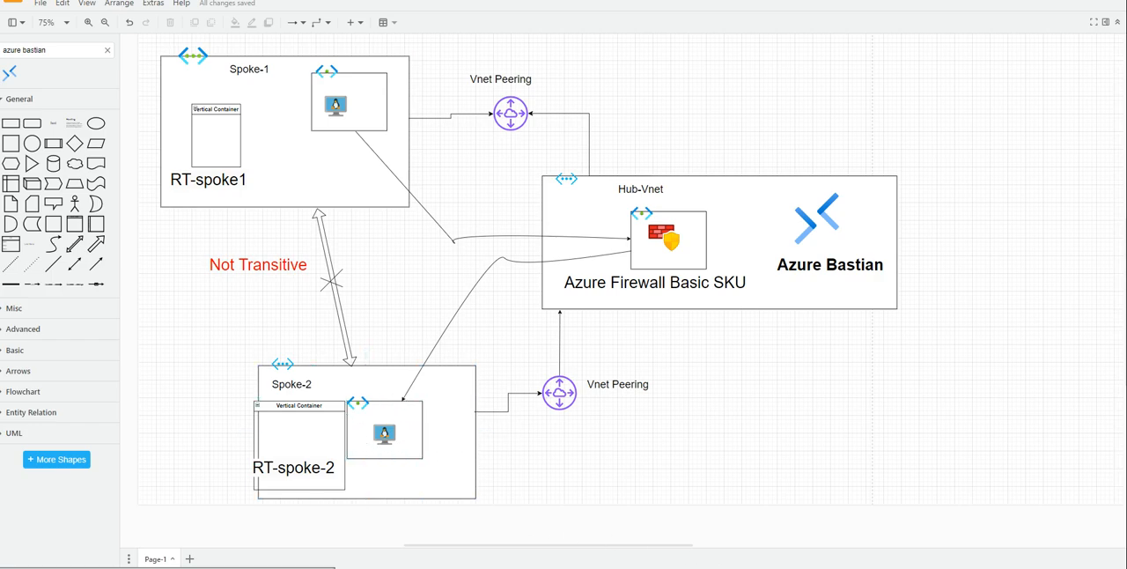
{"action": "mouse_move", "coordinate": [693, 564]}
{"action": "left_click", "coordinate": [693, 528]}
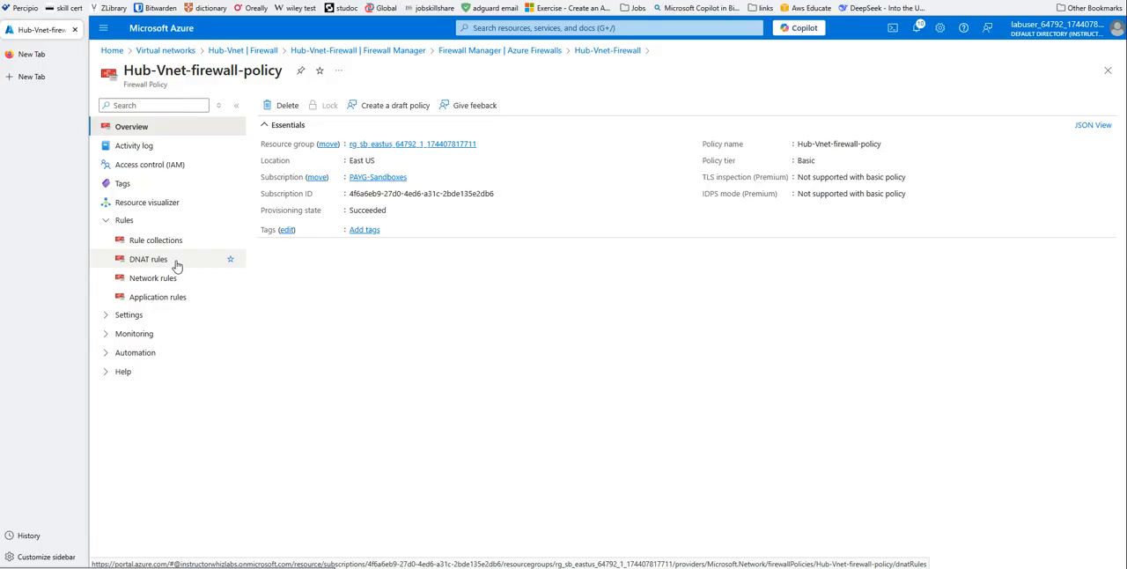
- Open the network rules of Hub-Vnet-firewall-policy and try to add a single rule directly
{"action": "left_click", "coordinate": [107, 319]}
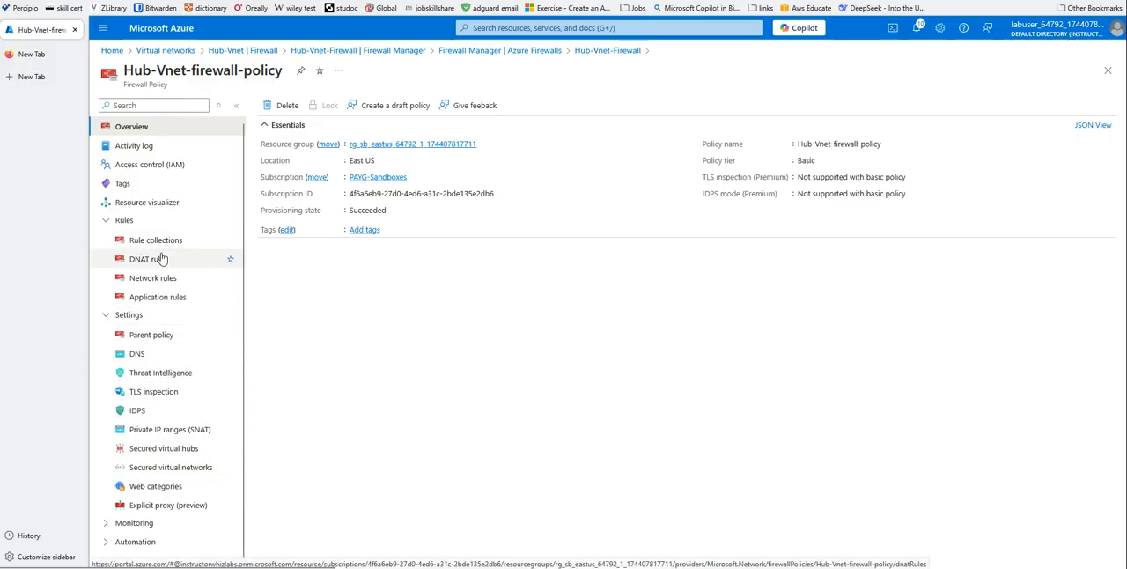
{"action": "left_click", "coordinate": [144, 281]}
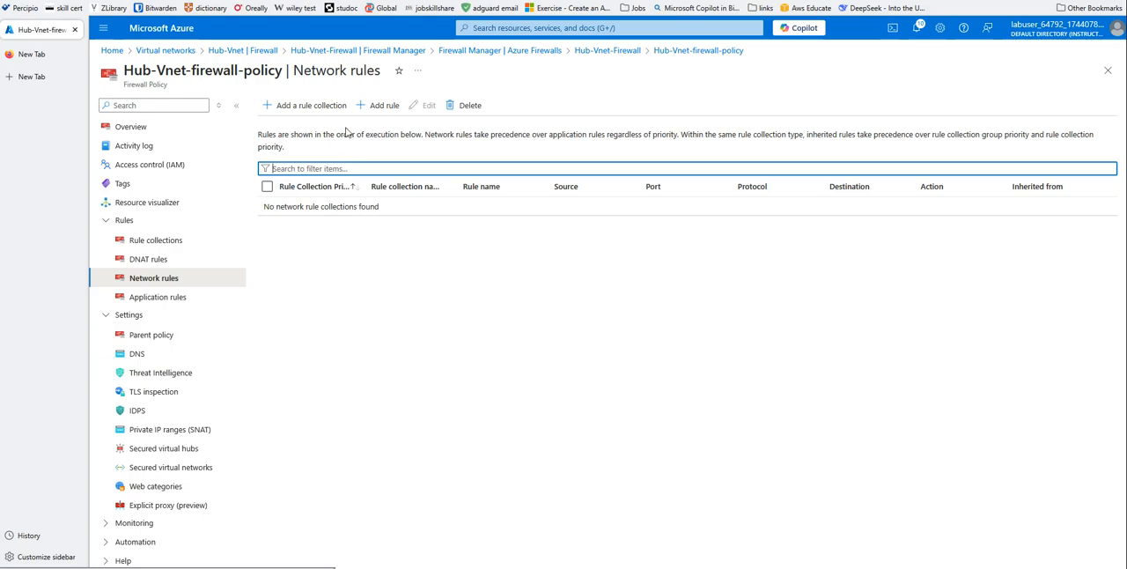
{"action": "left_click", "coordinate": [374, 108]}
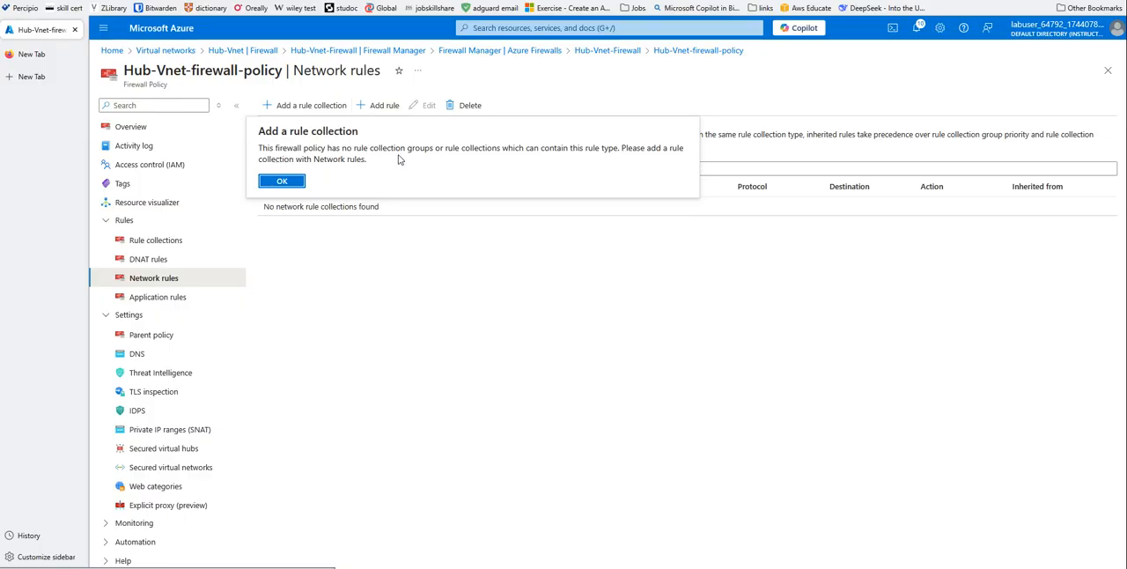
{"action": "left_click", "coordinate": [286, 184]}
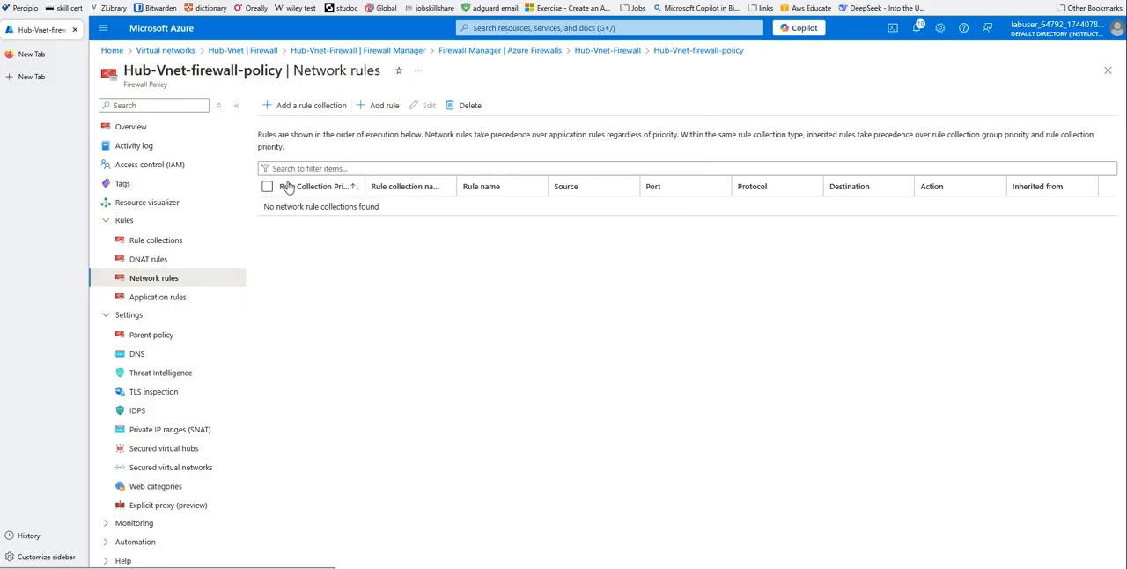
- Start a network rule collection named Spoke1-Spoke2-RDP with priority 100 in Hub-Vnet-firewall-policy
{"action": "left_click", "coordinate": [323, 106]}
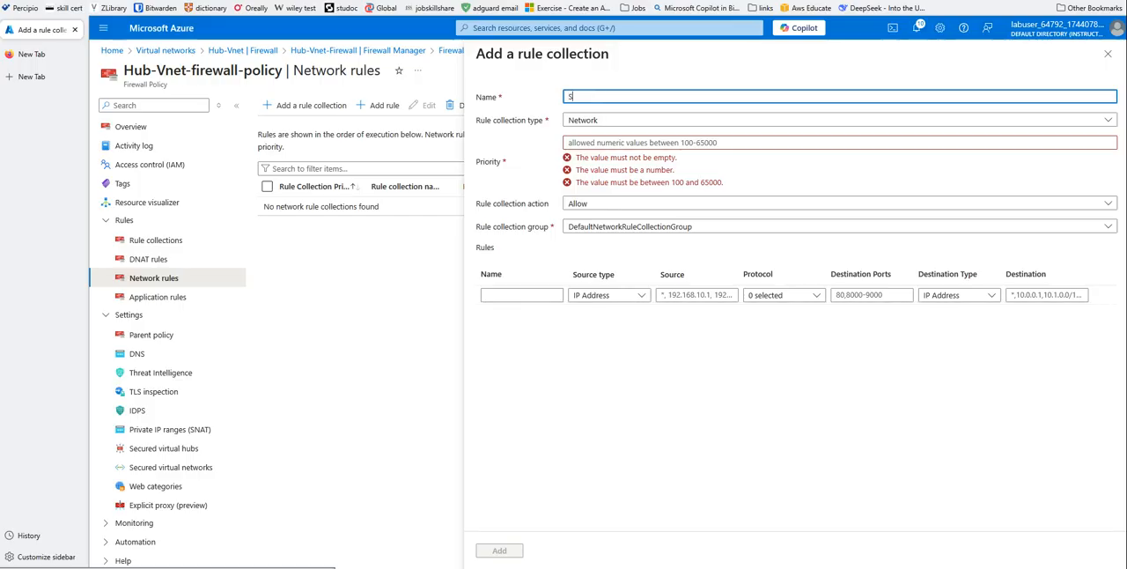
{"action": "type", "text": "Spoke1-Spok"}
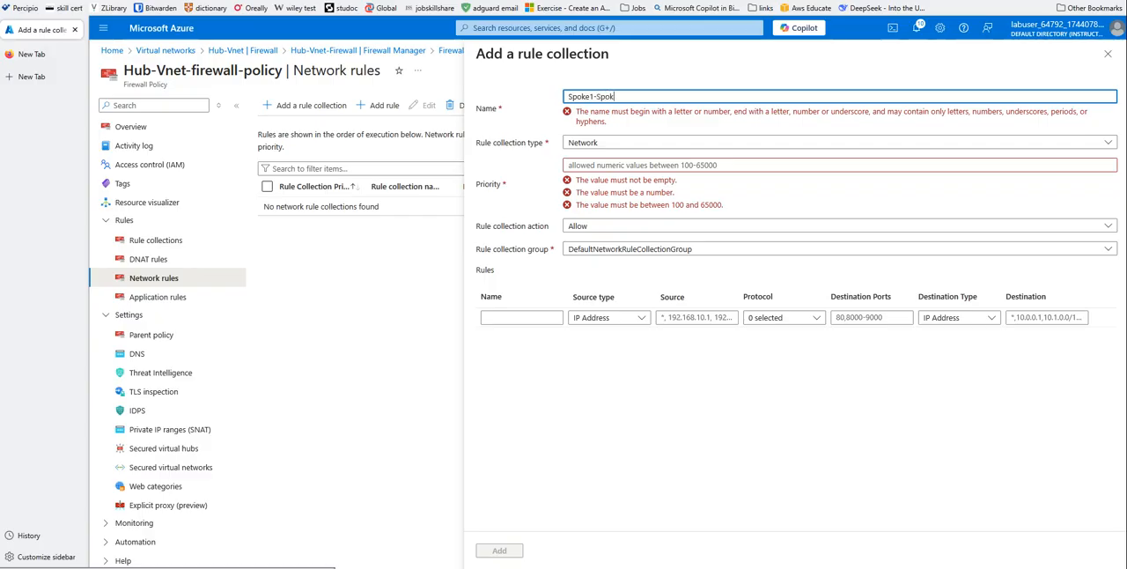
{"action": "type", "text": "e2"}
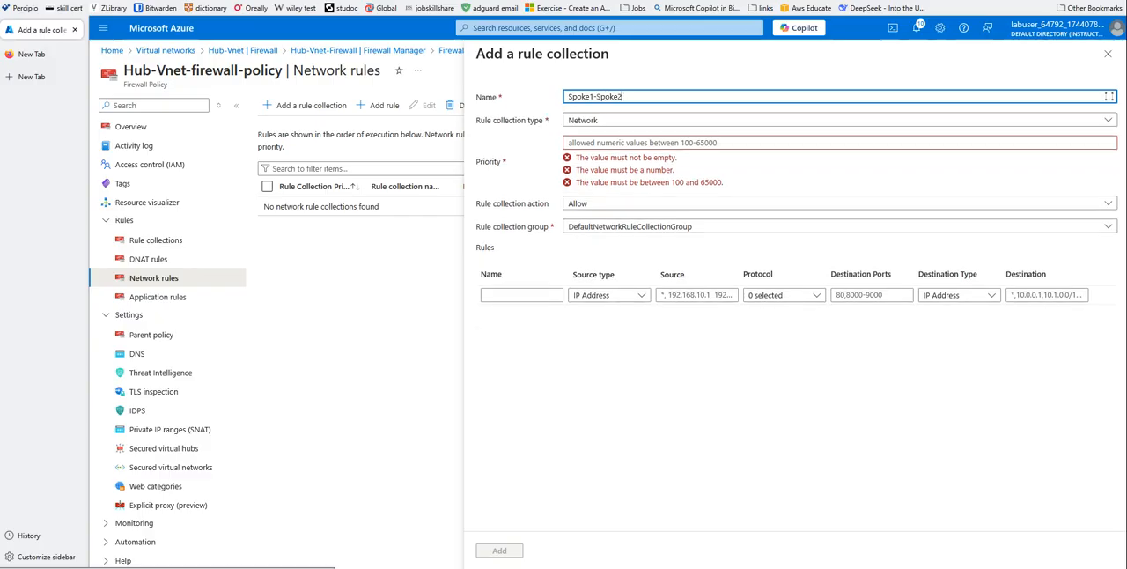
{"action": "type", "text": "-RD"}
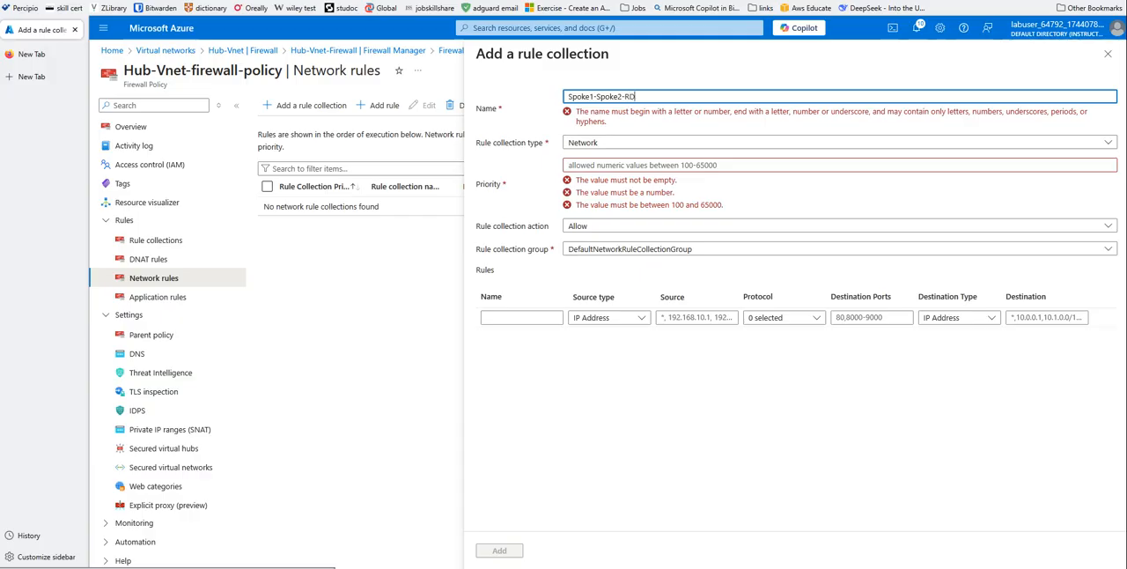
{"action": "type", "text": "P"}
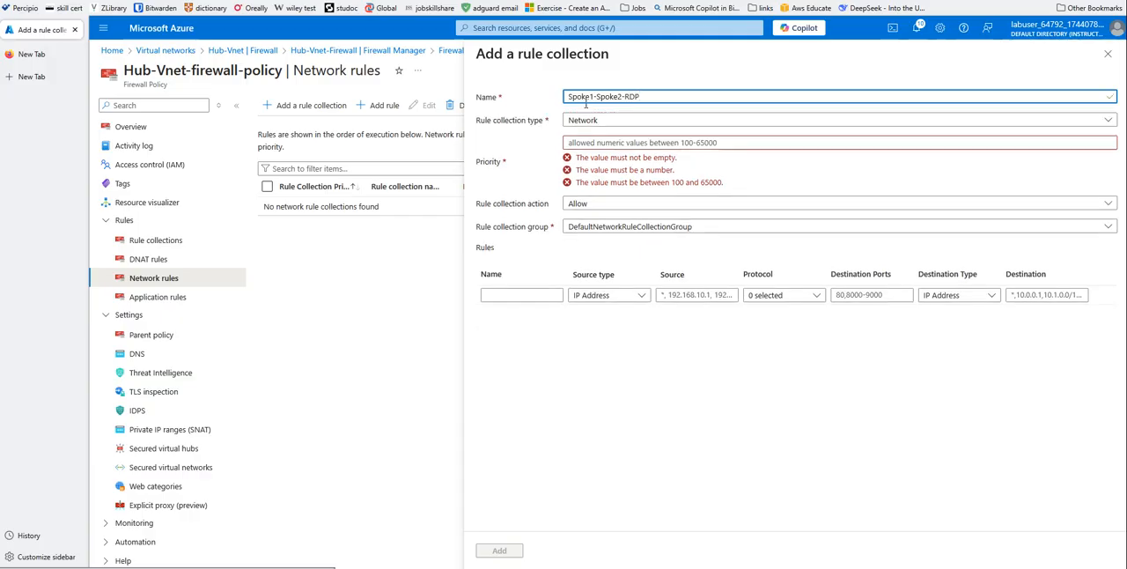
{"action": "left_click", "coordinate": [574, 142]}
{"action": "type", "text": "1"}
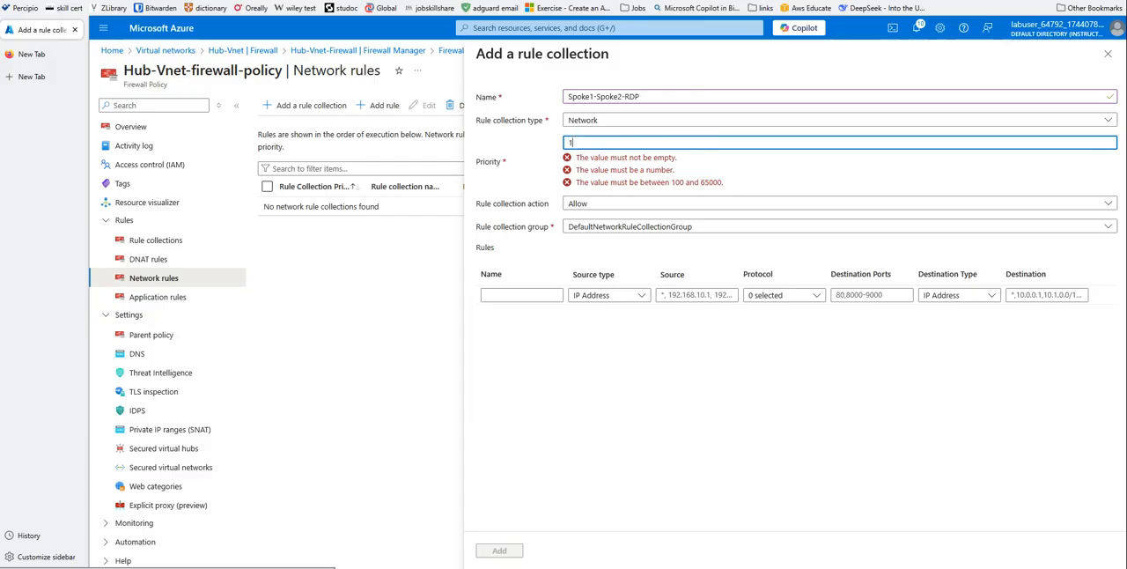
{"action": "type", "text": "00"}
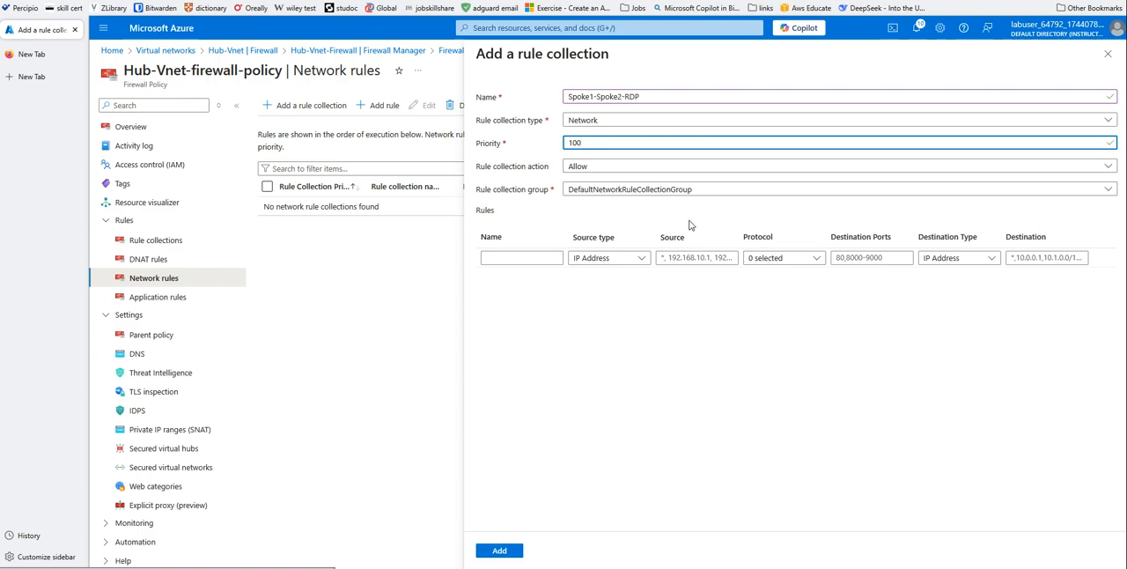
- Name the collection's first rule RDP and set its source IP address range to 192.168.0.0/16
{"action": "left_click", "coordinate": [521, 260]}
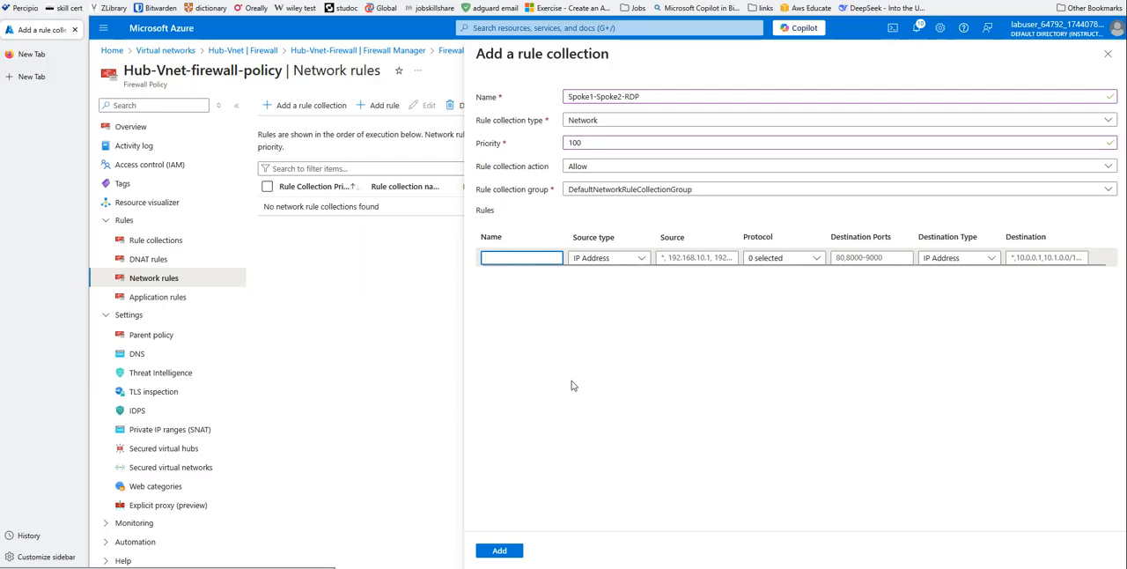
{"action": "type", "text": "RDP"}
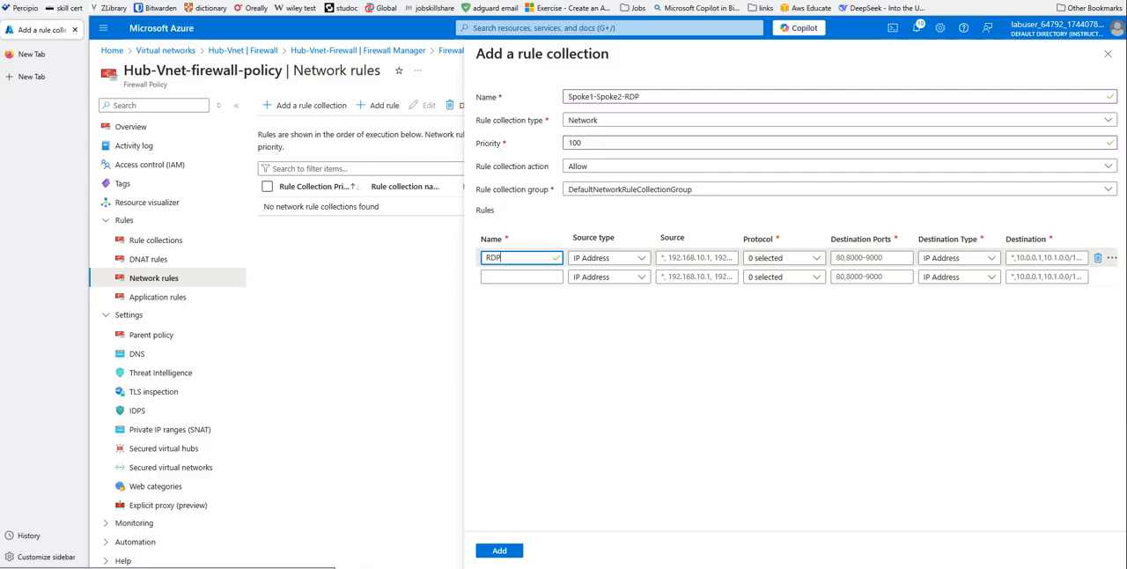
{"action": "left_click", "coordinate": [698, 257]}
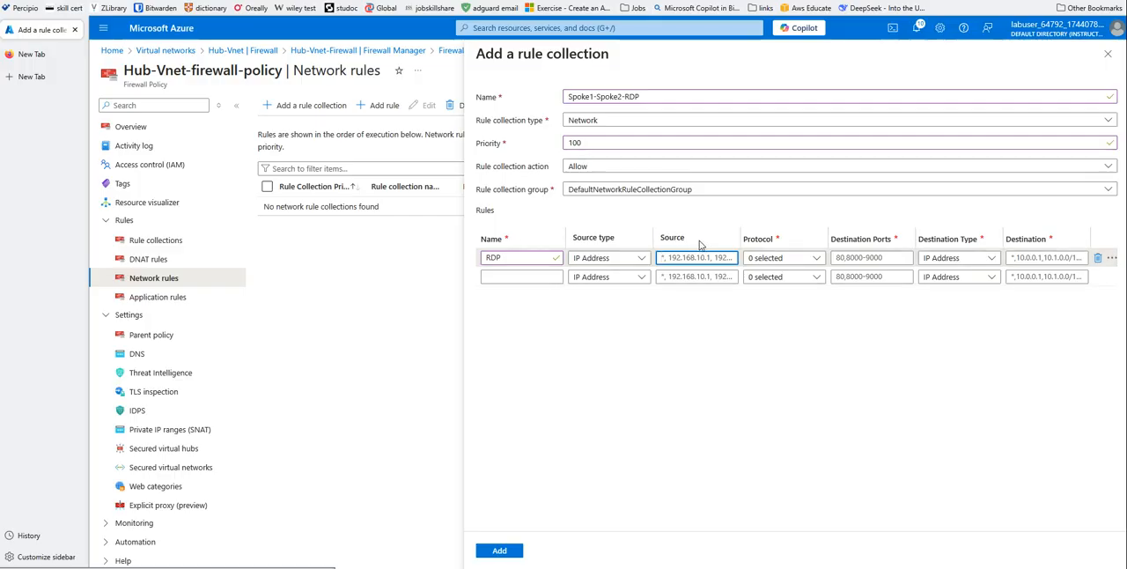
{"action": "type", "text": "192.168.0.0"}
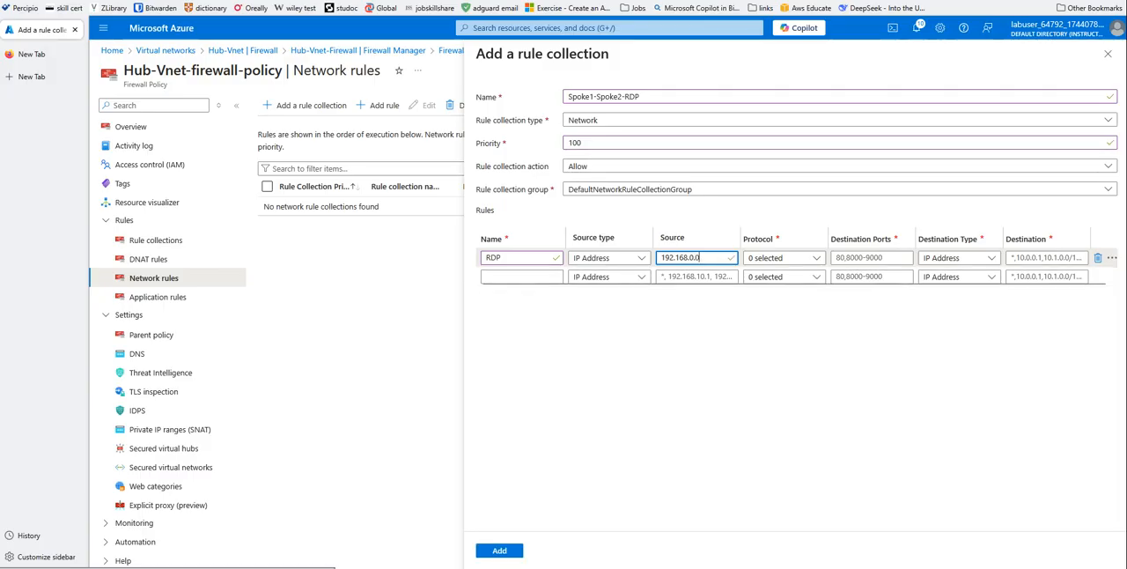
{"action": "type", "text": "/16"}
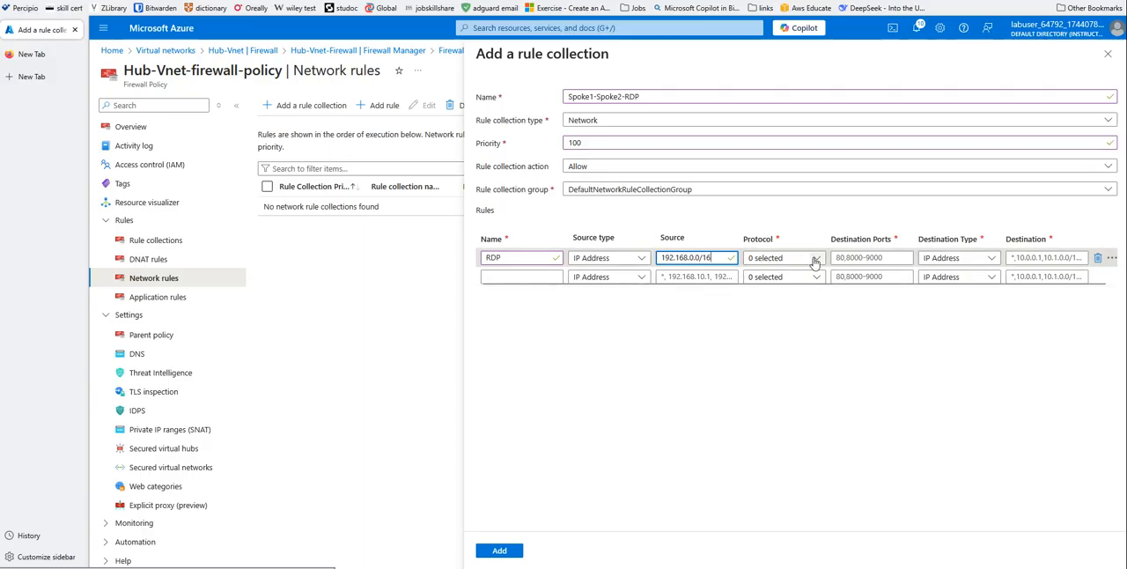
- Set the RDP rule's protocols to TCP and UDP and its destination port to 3389
{"action": "left_click", "coordinate": [756, 259]}
{"action": "left_click", "coordinate": [754, 275]}
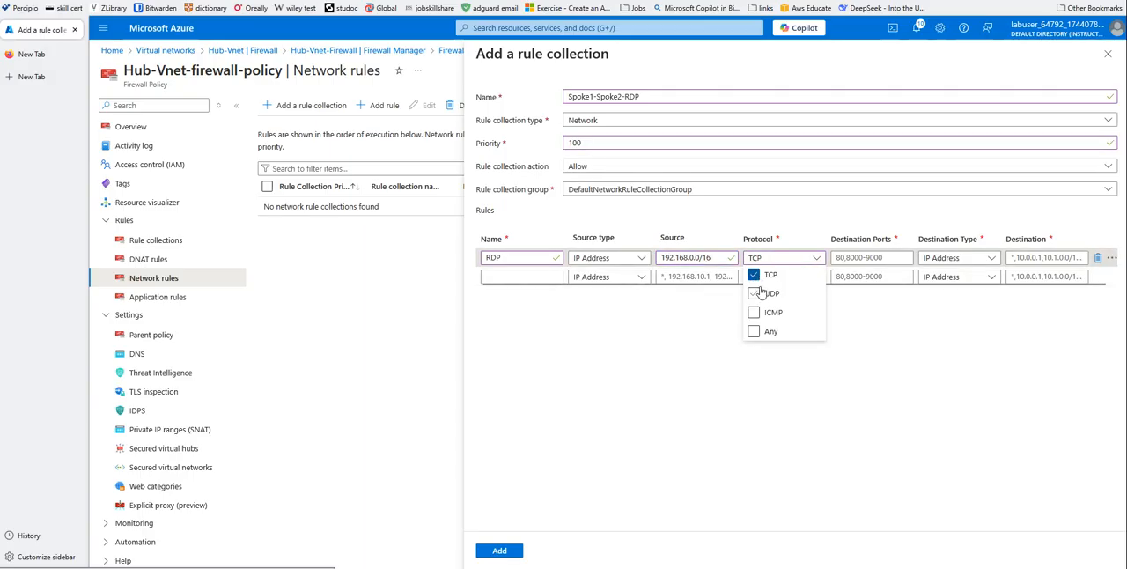
{"action": "left_click", "coordinate": [755, 294]}
{"action": "left_click", "coordinate": [903, 333]}
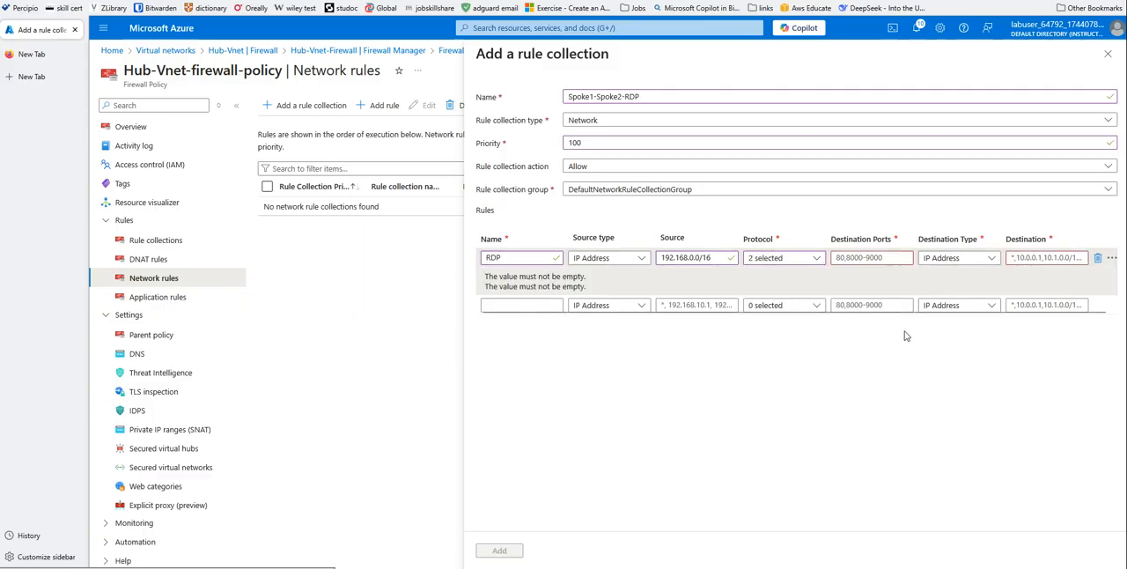
{"action": "left_click", "coordinate": [841, 259]}
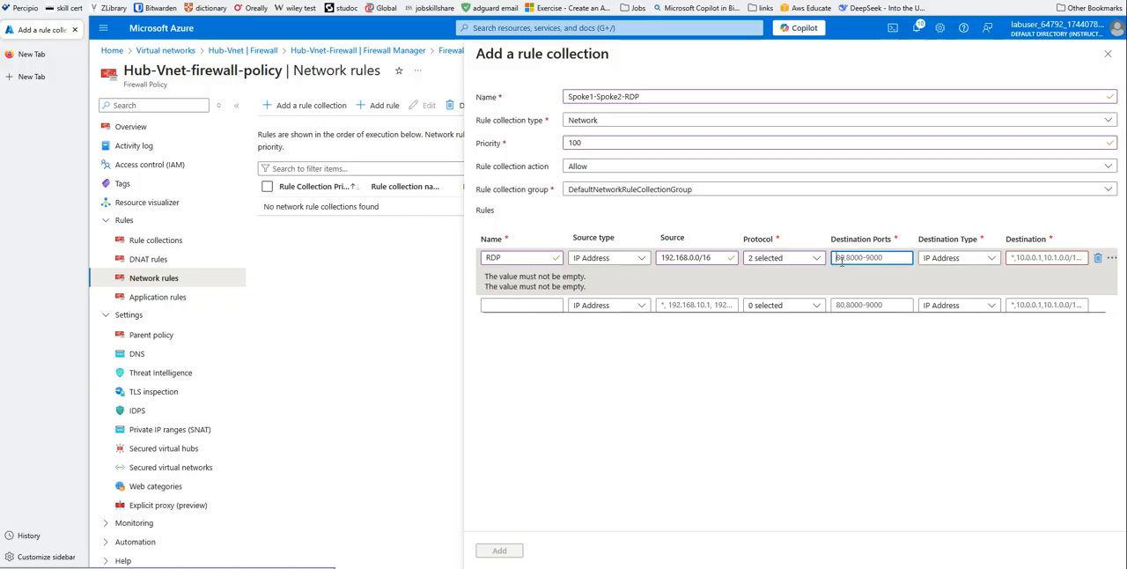
{"action": "type", "text": "3389"}
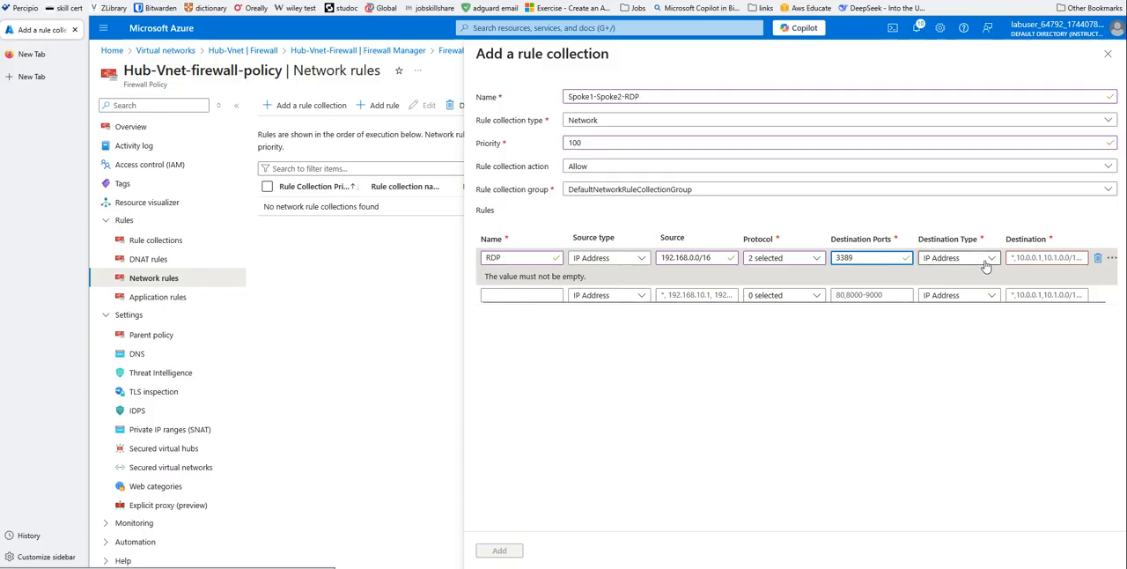
- Set the RDP rule's destination to IP address 172.16.0.4 and add the Spoke1-Spoke2-RDP collection to the firewall policy
{"action": "left_click", "coordinate": [1018, 258]}
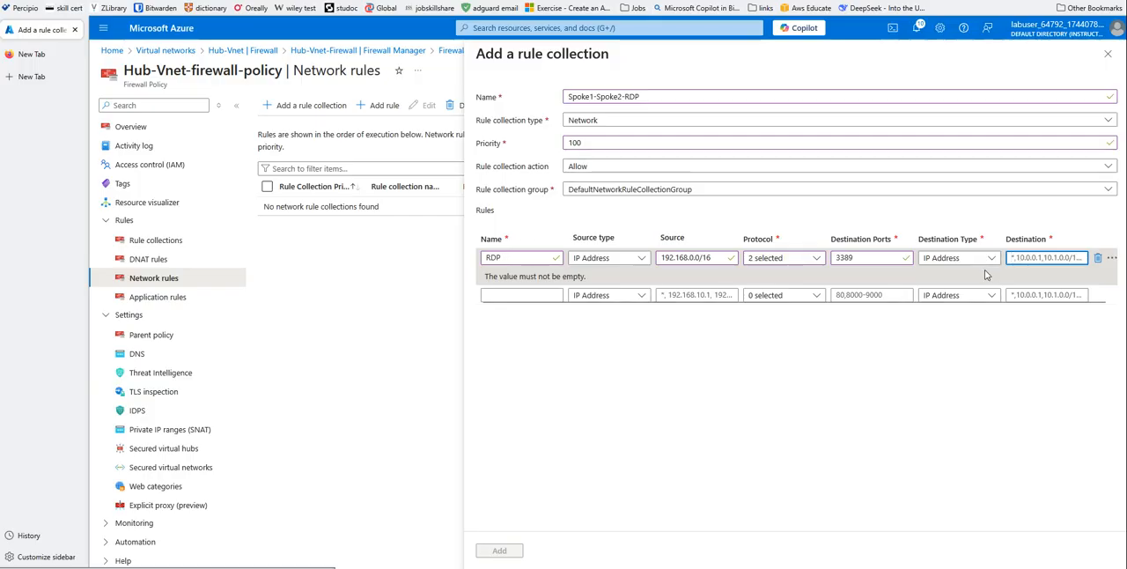
{"action": "left_click", "coordinate": [991, 259]}
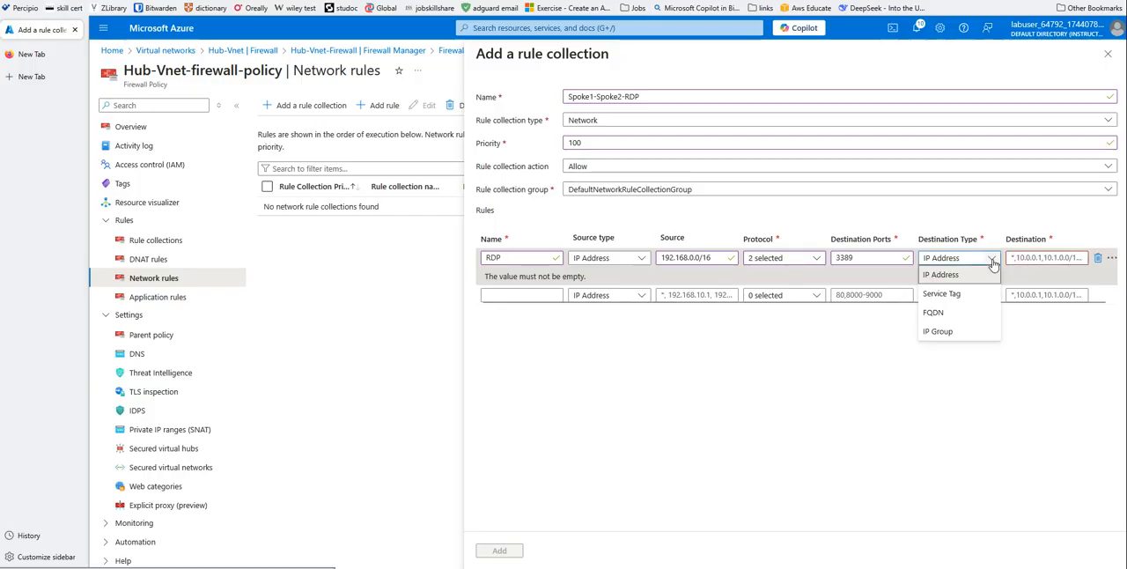
{"action": "left_click", "coordinate": [991, 260]}
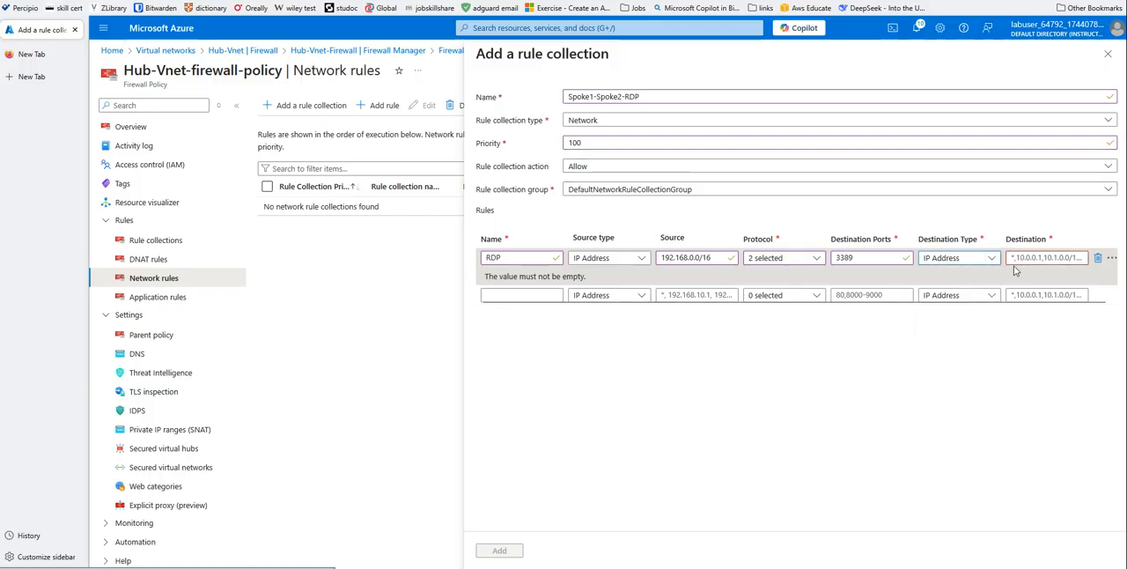
{"action": "left_click", "coordinate": [1014, 259]}
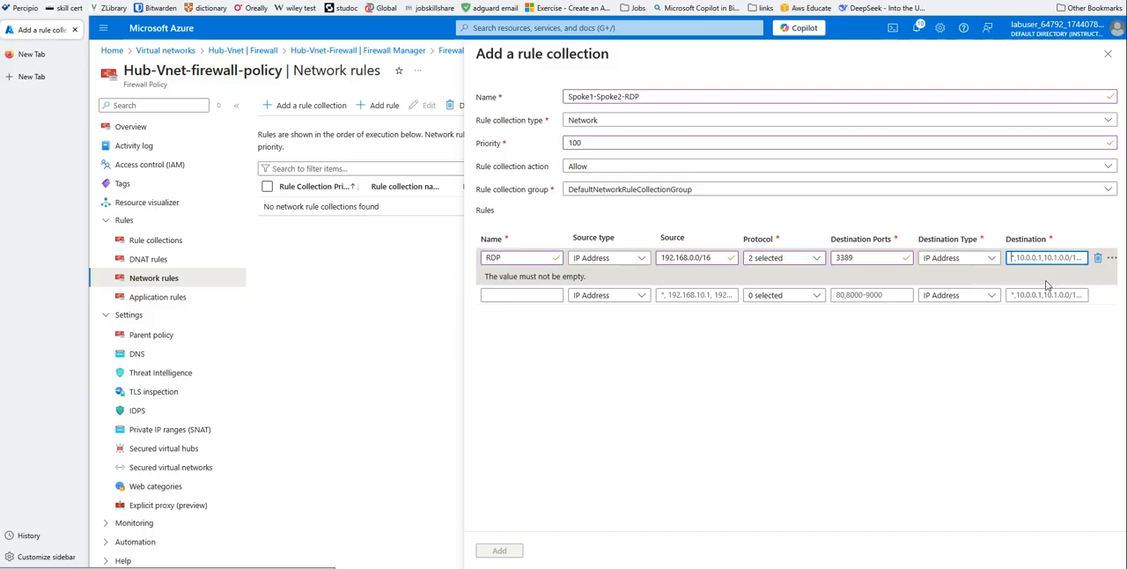
{"action": "type", "text": "1"}
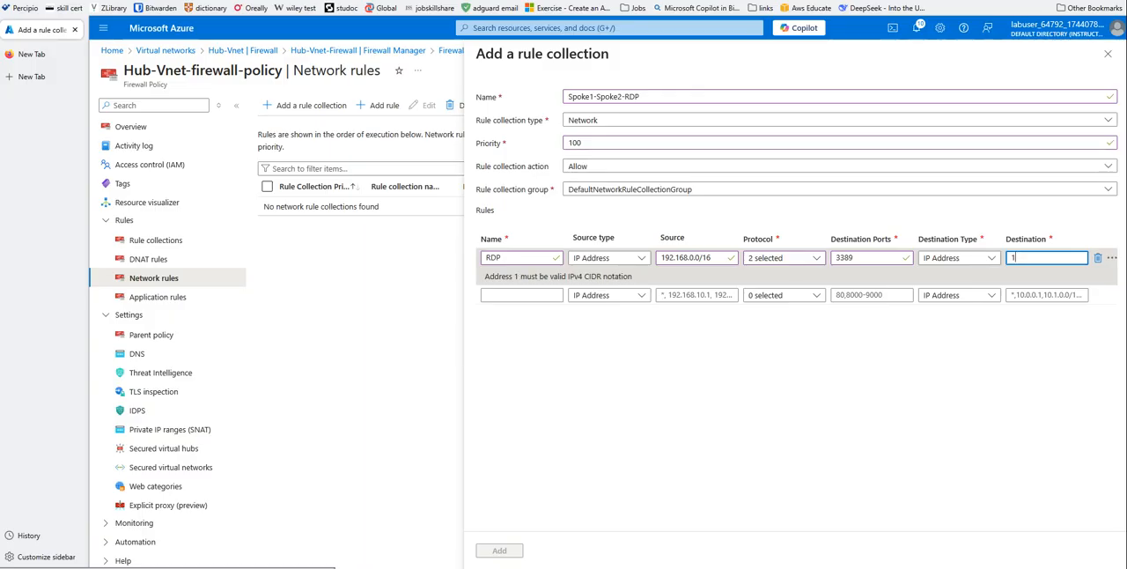
{"action": "type", "text": "972.16.0.4"}
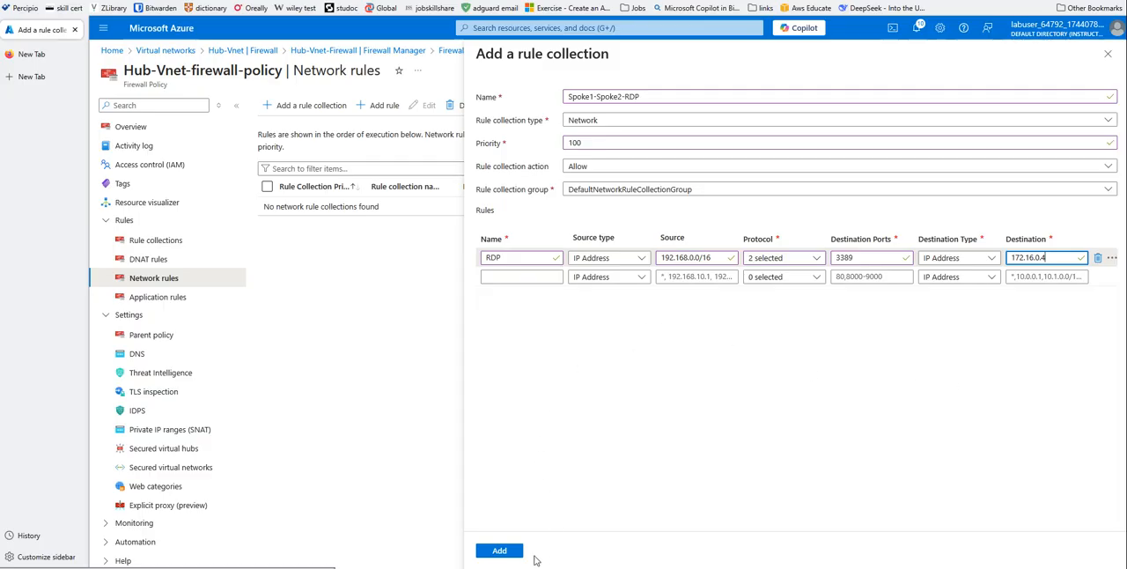
{"action": "left_click", "coordinate": [507, 552]}
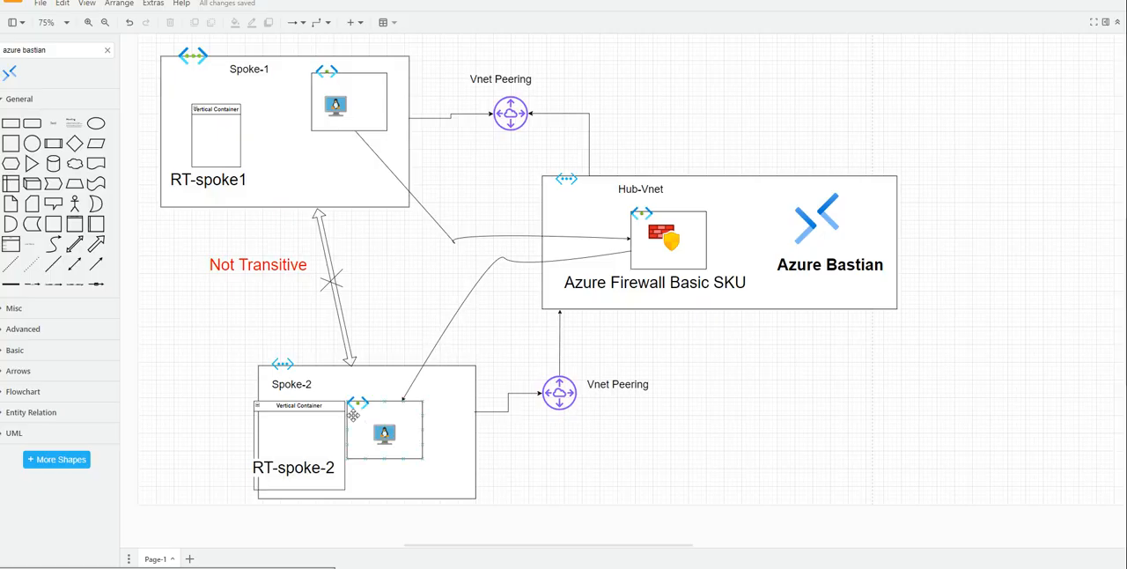
{"action": "key", "text": "alt+Tab"}
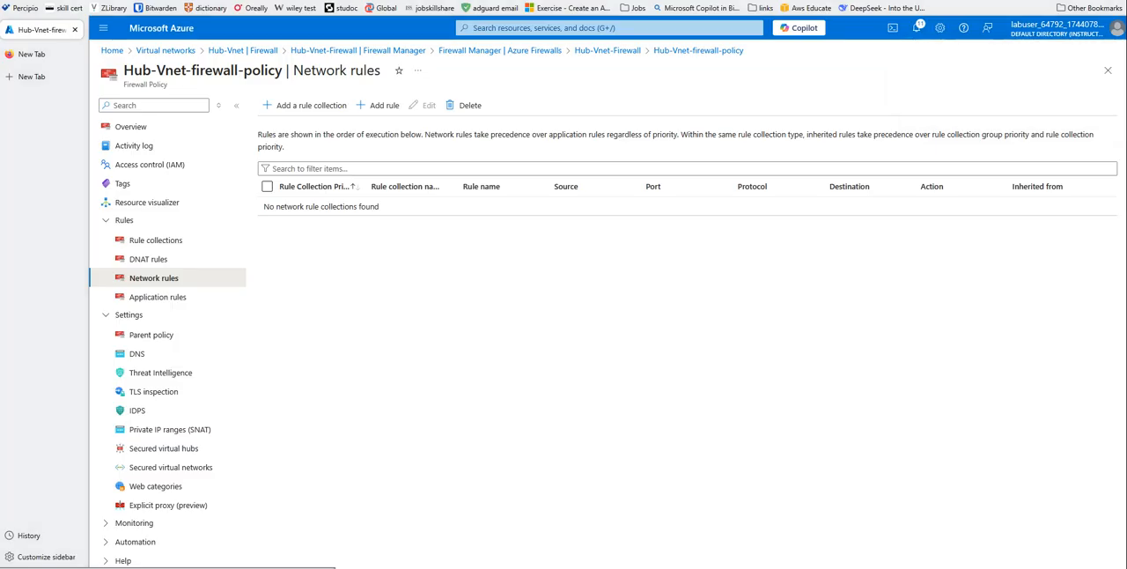
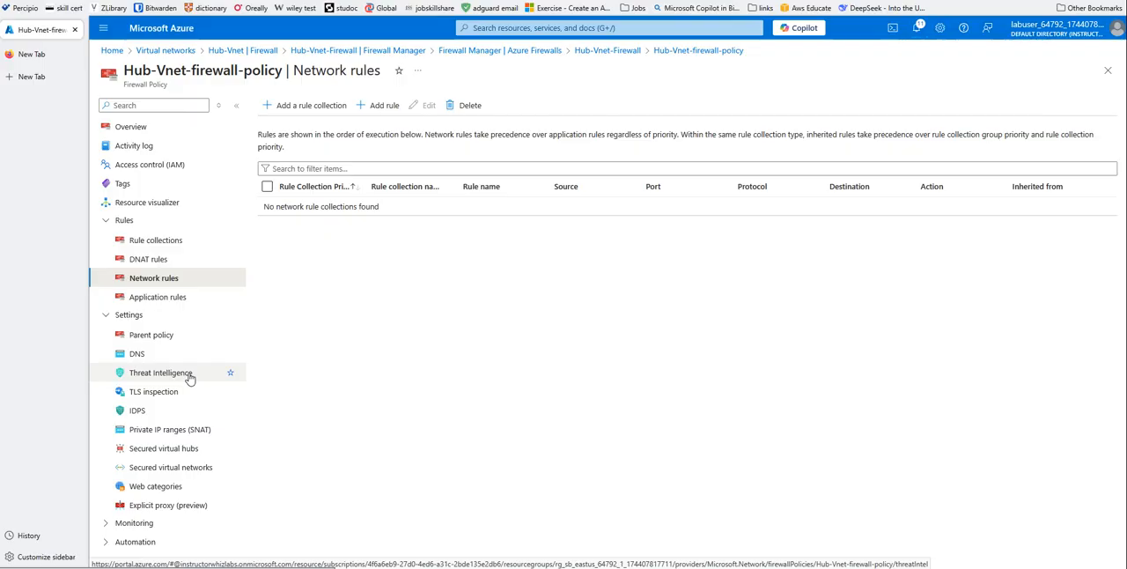
- Open the notifications and dismiss the completed deployment, peering, route and route table entries, keeping only the rule collection update
{"action": "left_click", "coordinate": [917, 33]}
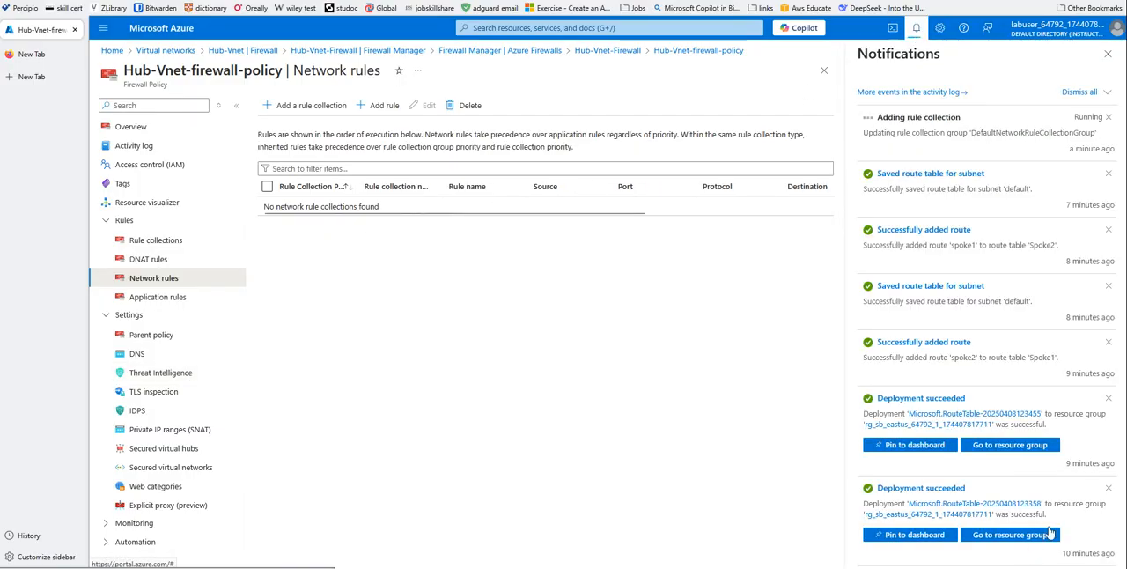
{"action": "left_click", "coordinate": [1109, 488]}
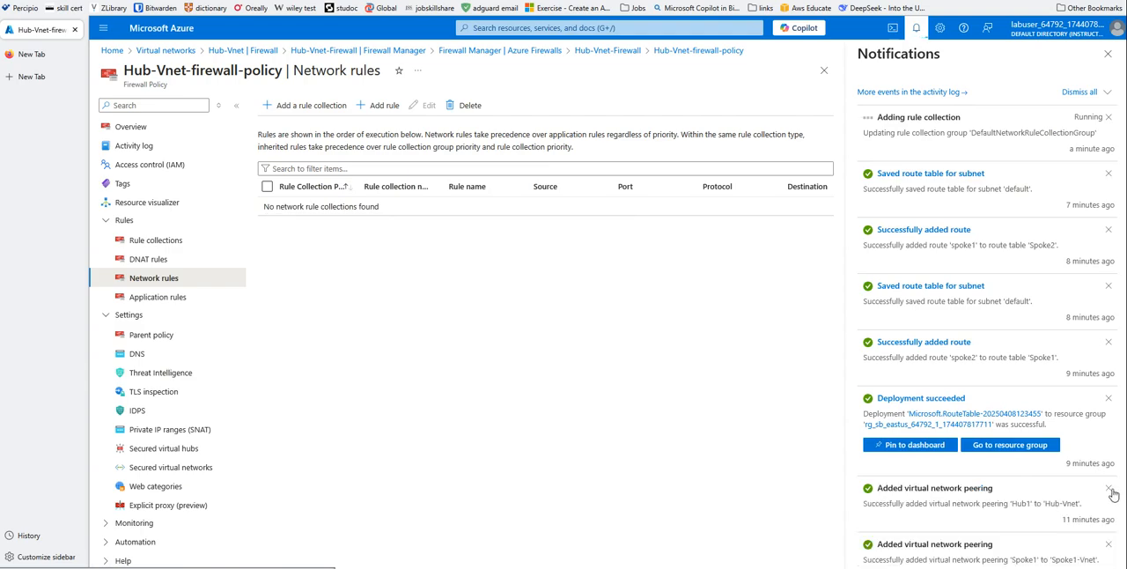
{"action": "left_click", "coordinate": [1110, 488]}
{"action": "left_click", "coordinate": [1109, 489]}
{"action": "double_click", "coordinate": [1110, 488]}
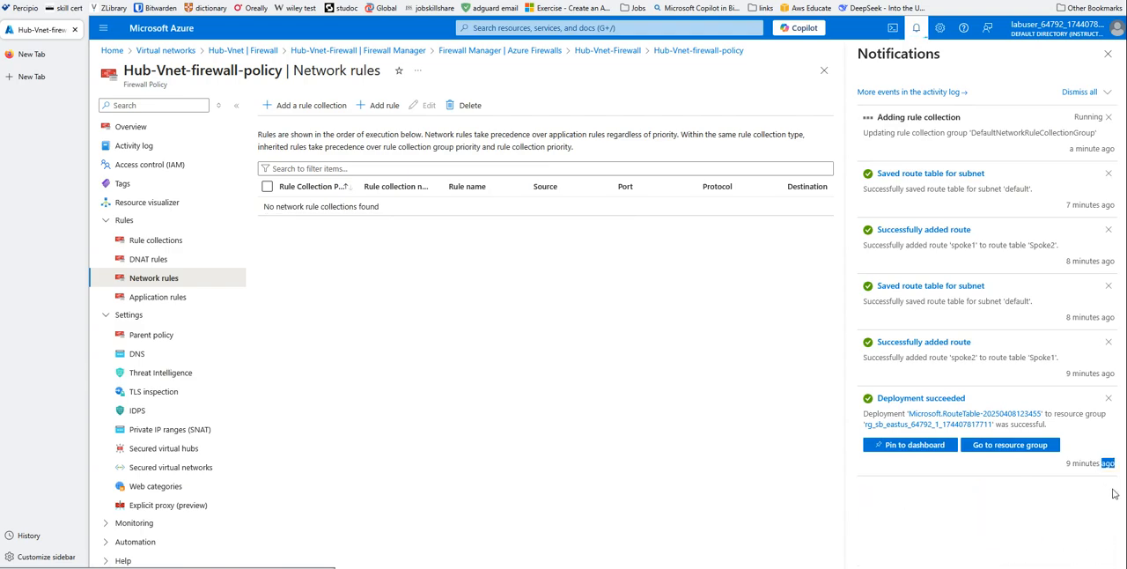
{"action": "left_click", "coordinate": [1111, 404]}
{"action": "left_click", "coordinate": [1109, 344]}
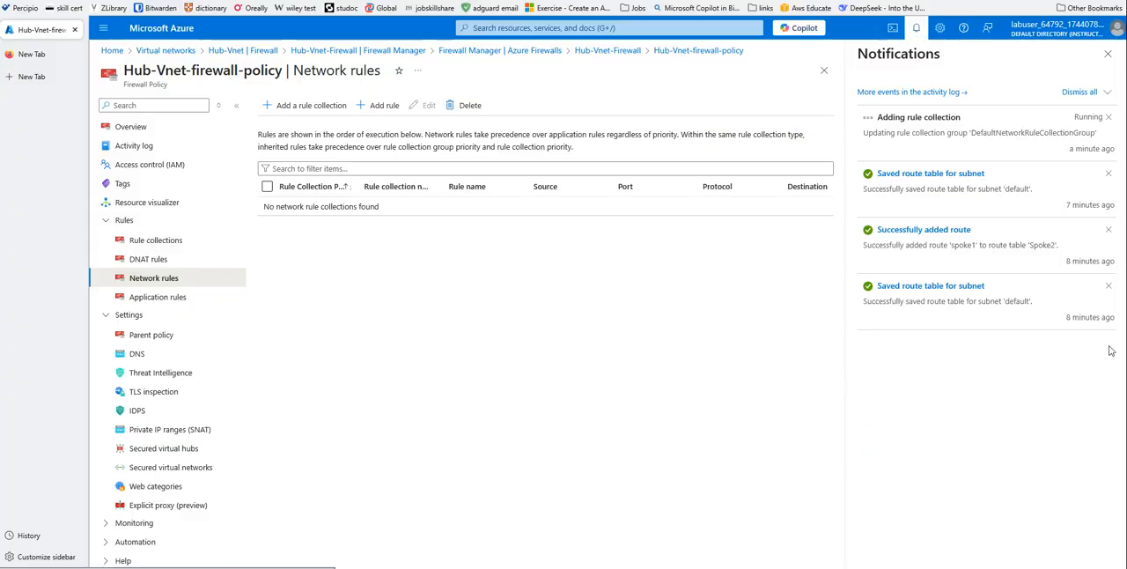
{"action": "left_click", "coordinate": [1109, 287]}
{"action": "left_click", "coordinate": [1109, 231]}
{"action": "left_click", "coordinate": [1109, 174]}
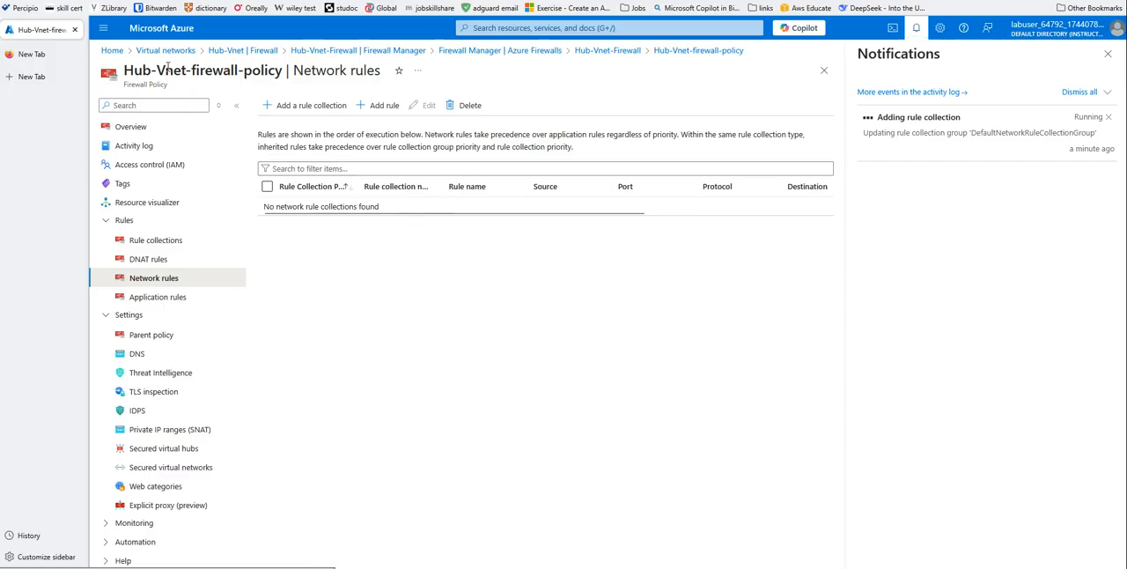
- Check the private IP addresses of the virtual machines spoke1-vm and spoke2-vm in their overview properties
{"action": "left_click", "coordinate": [113, 52]}
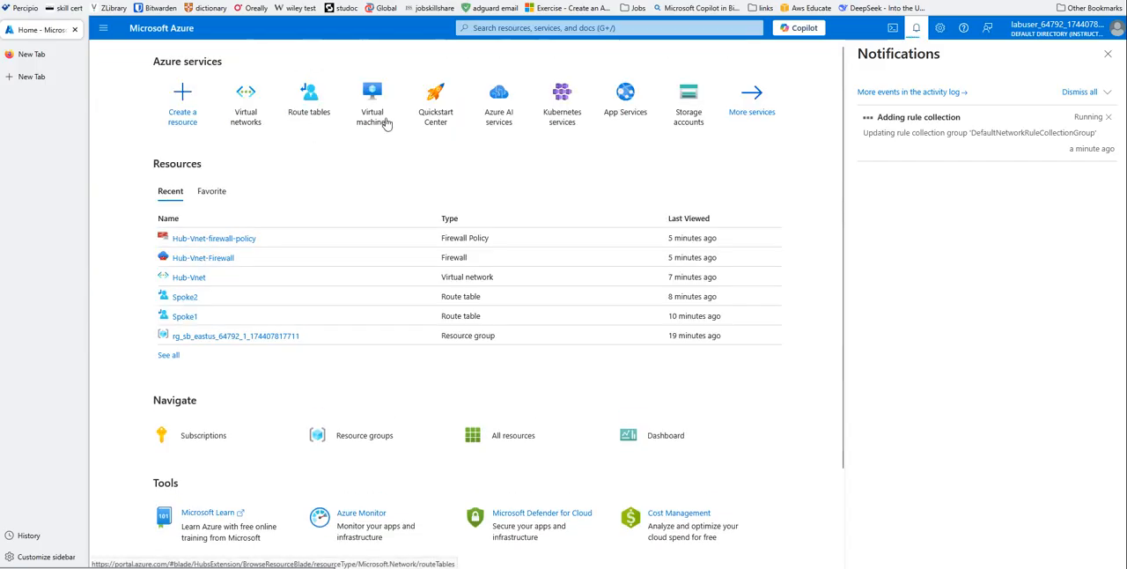
{"action": "left_click", "coordinate": [380, 113]}
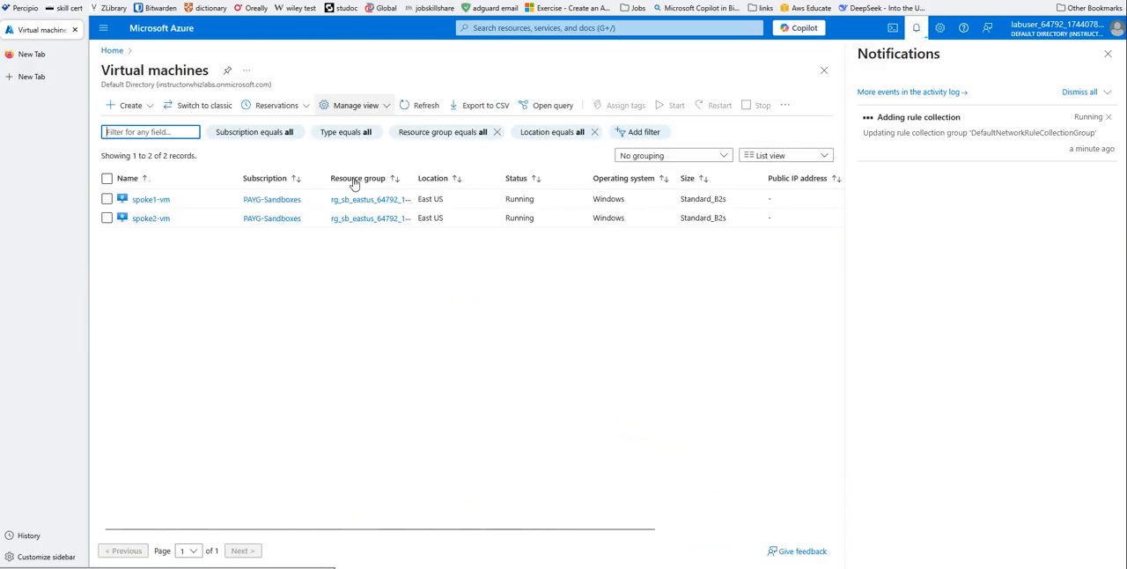
{"action": "left_click", "coordinate": [148, 201]}
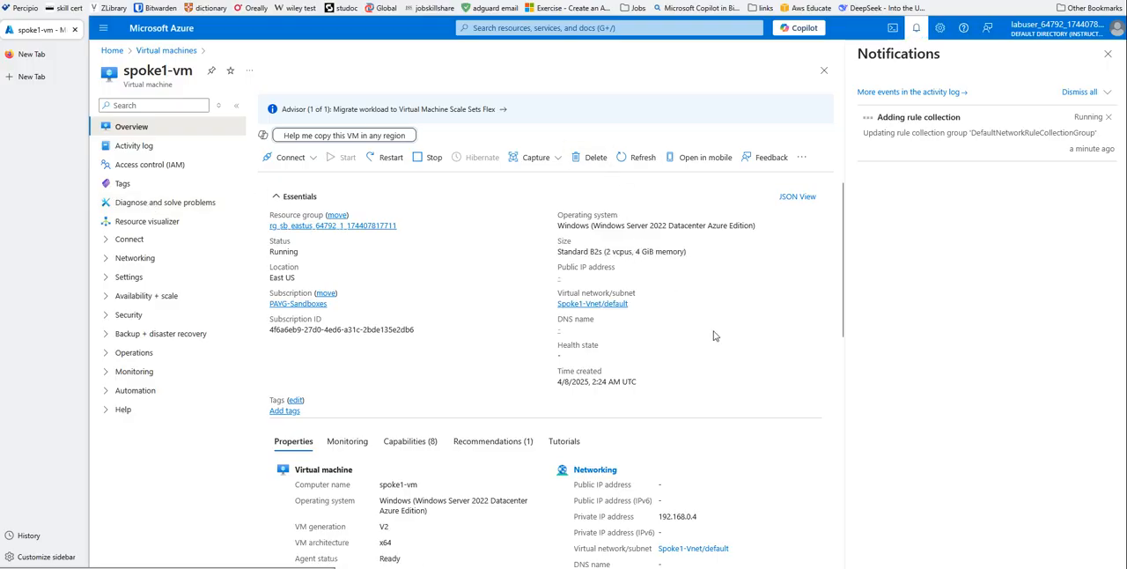
{"action": "scroll", "coordinate": [681, 395], "scroll_direction": "down", "scroll_amount": 2}
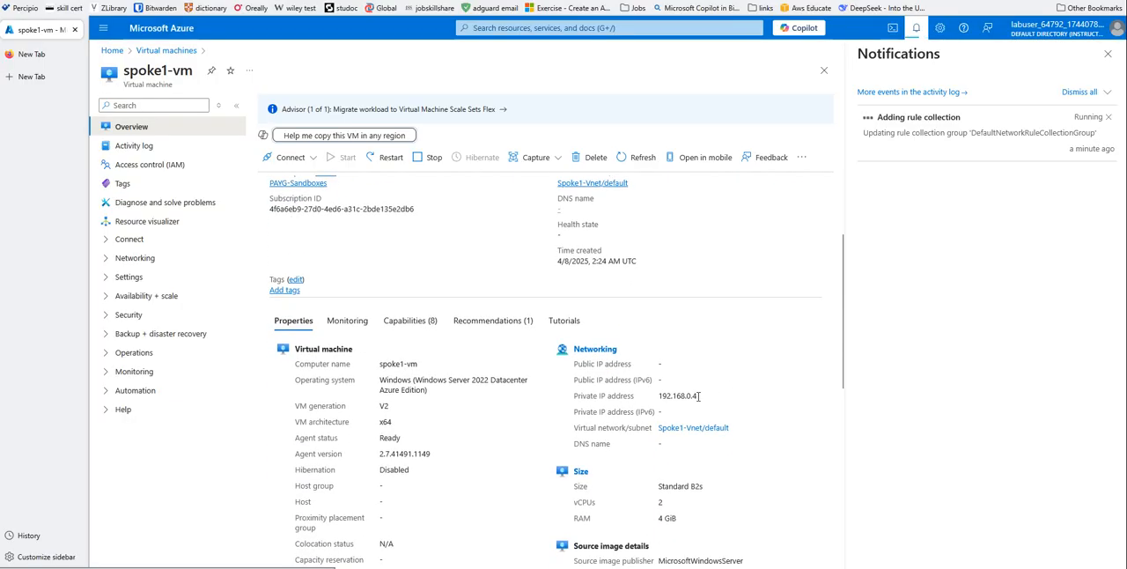
{"action": "left_click", "coordinate": [148, 51]}
{"action": "left_click", "coordinate": [152, 219]}
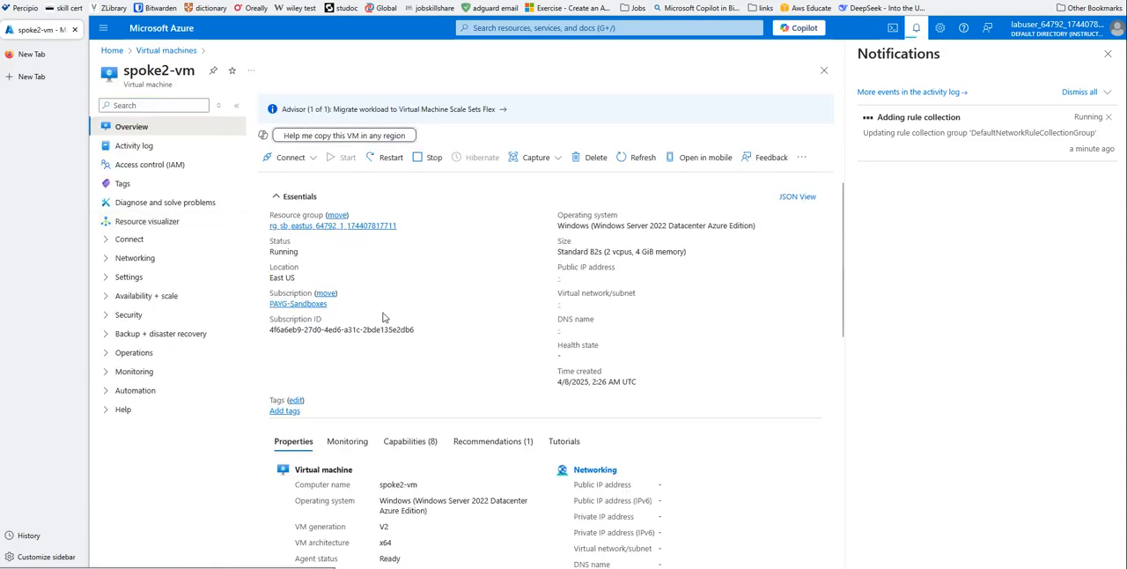
{"action": "scroll", "coordinate": [731, 462], "scroll_direction": "down", "scroll_amount": 1}
{"action": "scroll", "coordinate": [734, 465], "scroll_direction": "down", "scroll_amount": 1}
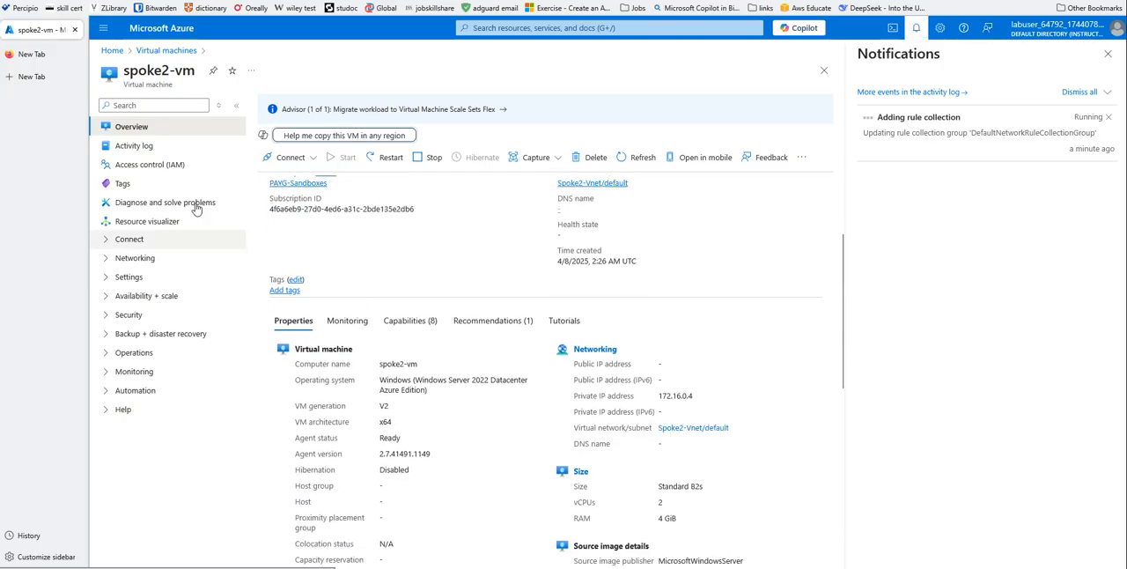
- Open the Bastion connection settings for the virtual machine spoke1-vm
{"action": "left_click", "coordinate": [153, 53]}
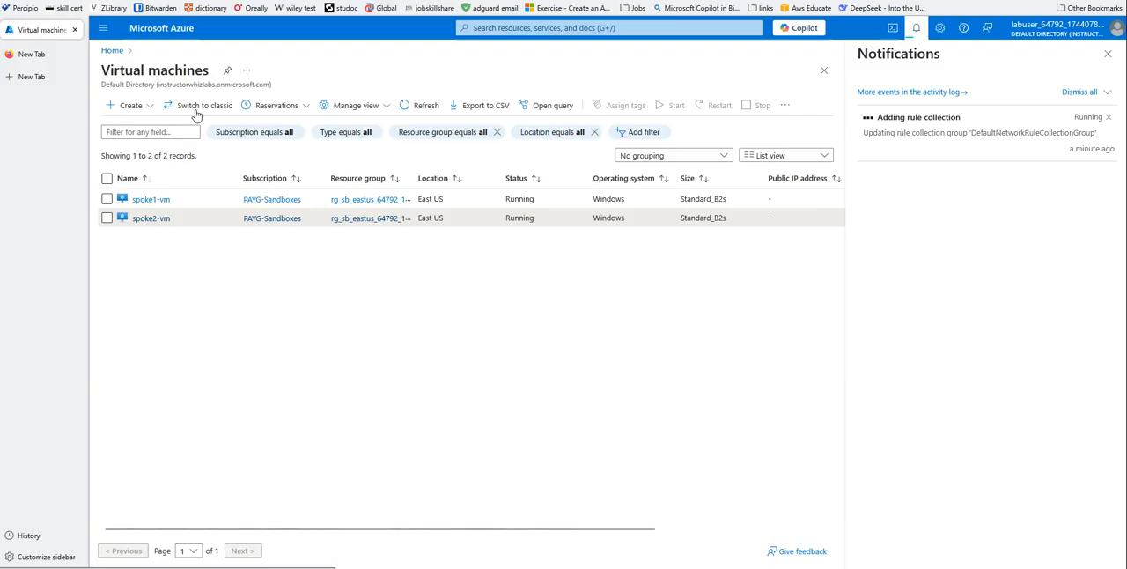
{"action": "left_click", "coordinate": [161, 200]}
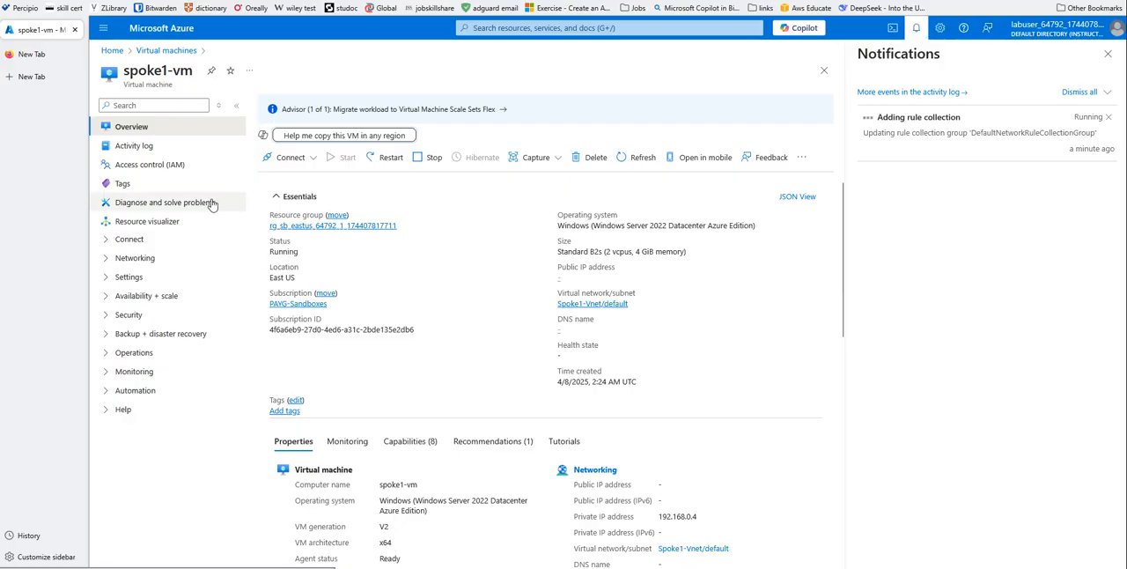
{"action": "left_click", "coordinate": [306, 166]}
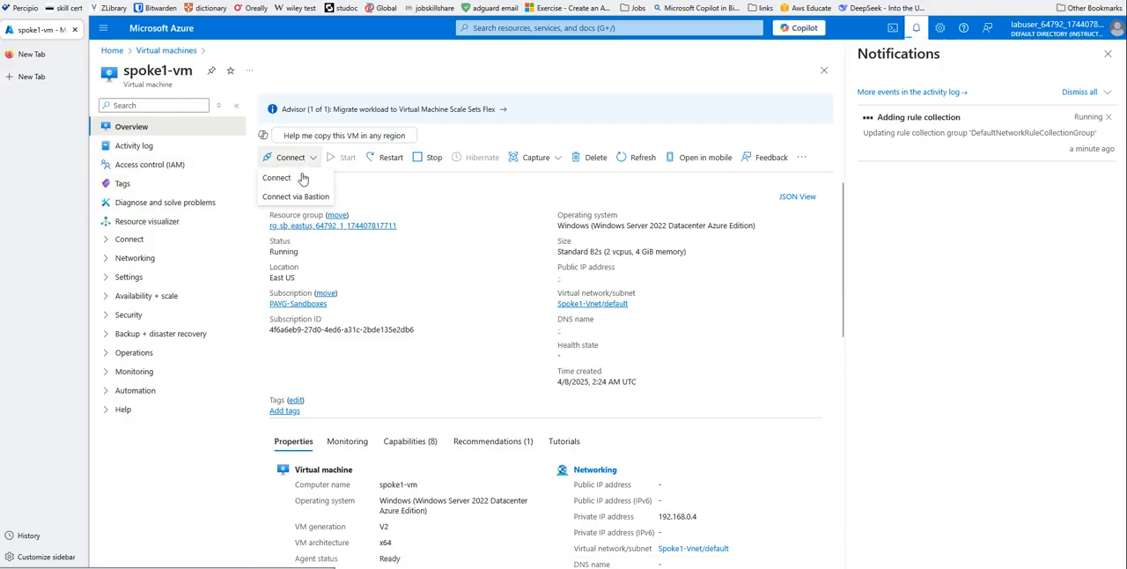
{"action": "left_click", "coordinate": [286, 194]}
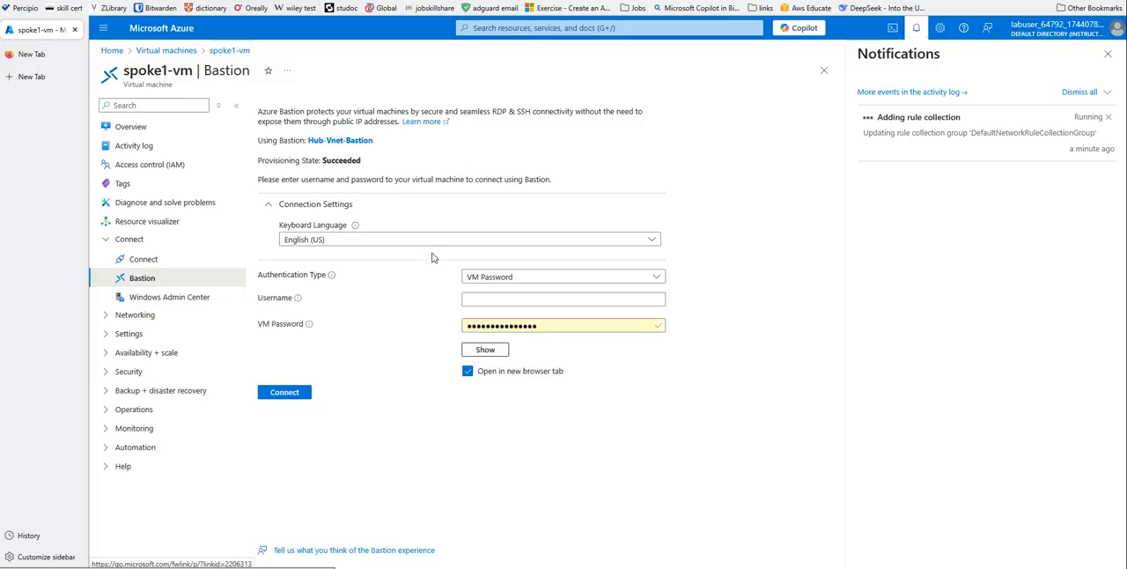
- Enter the username azureuser and the VM password, and connect to spoke1-vm through Bastion in a new browser tab
{"action": "left_click", "coordinate": [474, 302]}
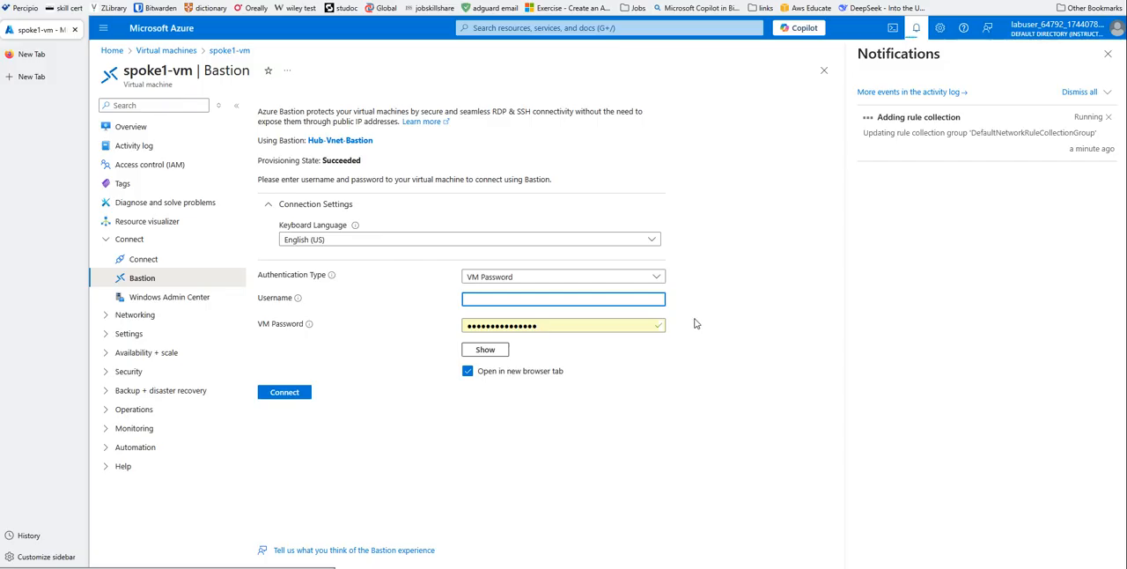
{"action": "type", "text": "azureuser"}
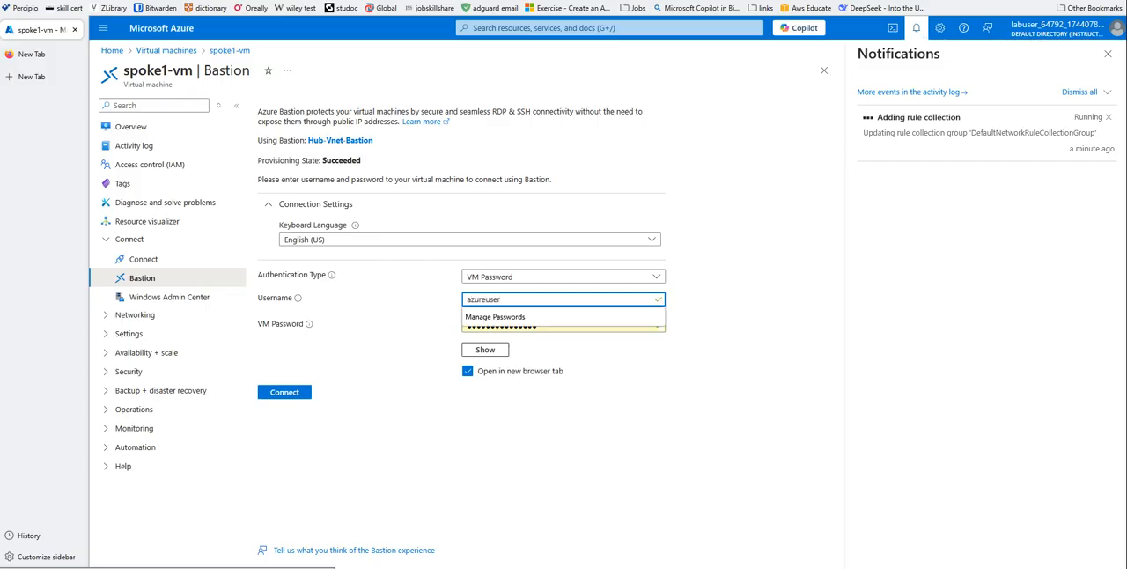
{"action": "left_click", "coordinate": [551, 327]}
{"action": "left_click_drag", "start_coordinate": [551, 327], "coordinate": [412, 330]}
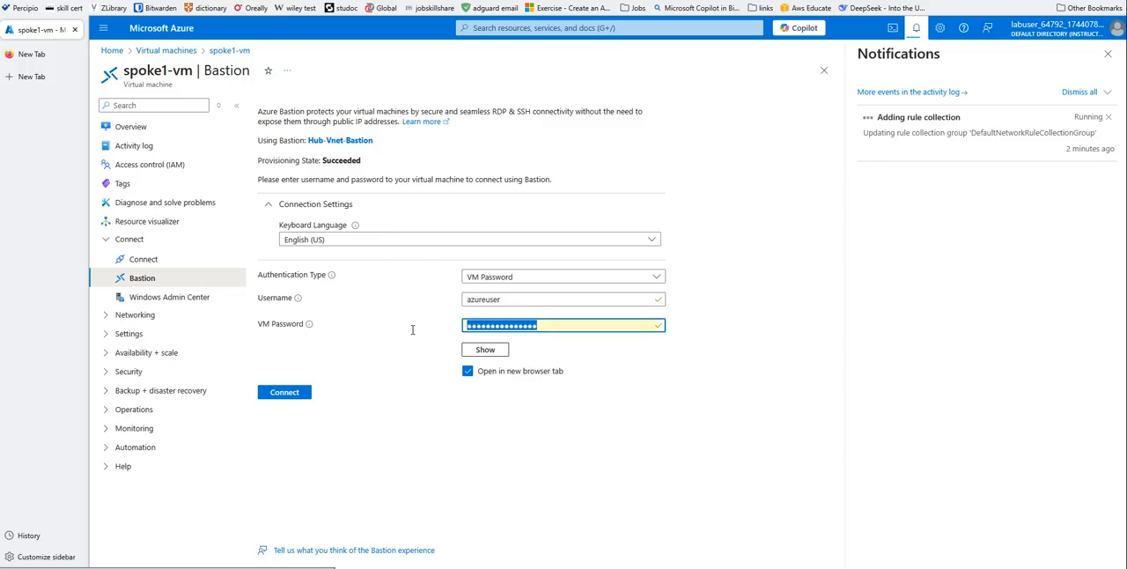
{"action": "type", "text": "Ps"}
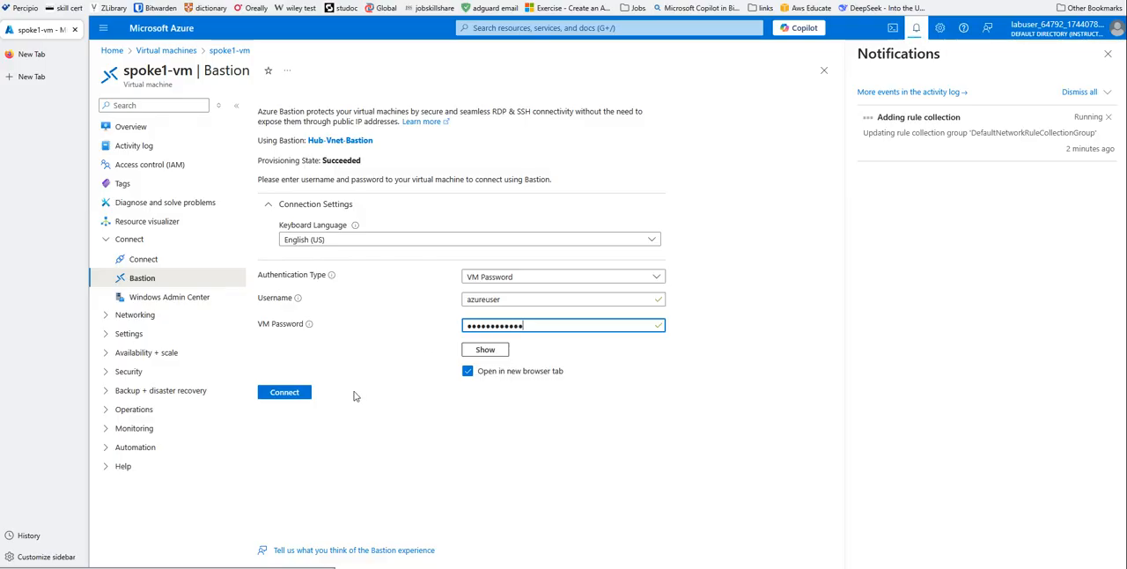
{"action": "left_click", "coordinate": [286, 395]}
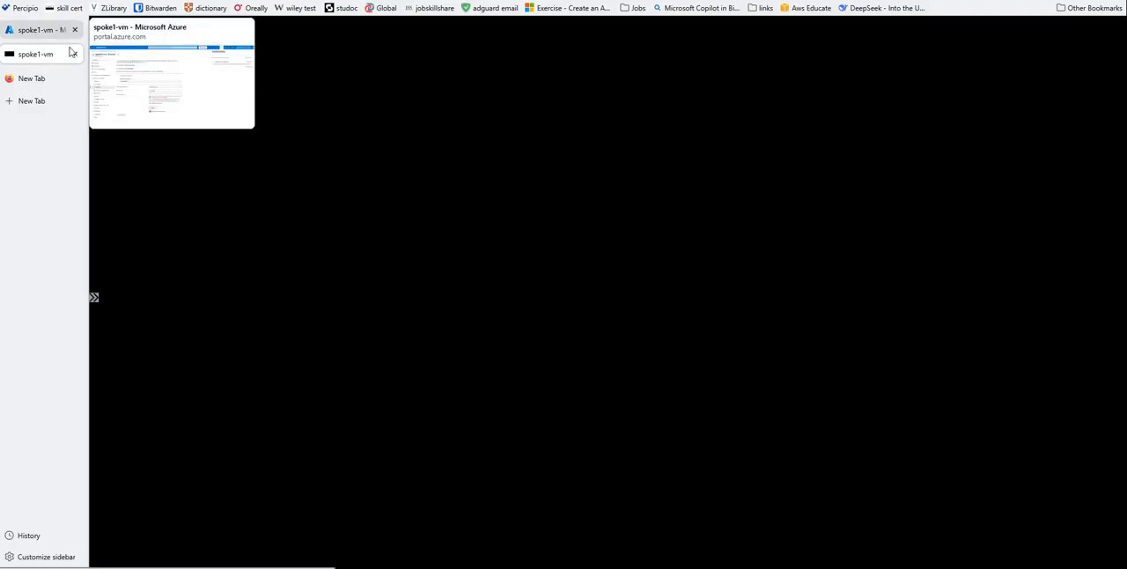
- Return to the Azure portal and open the effective routes of spoke1-vm's primary network interface
{"action": "left_click", "coordinate": [28, 30]}
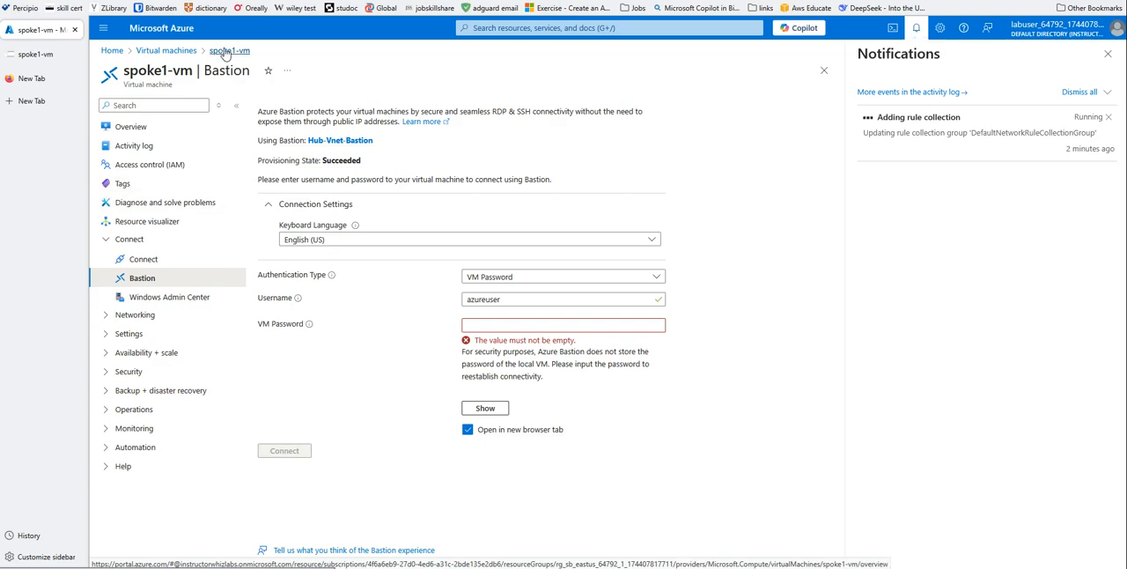
{"action": "left_click", "coordinate": [158, 51]}
{"action": "left_click", "coordinate": [151, 200]}
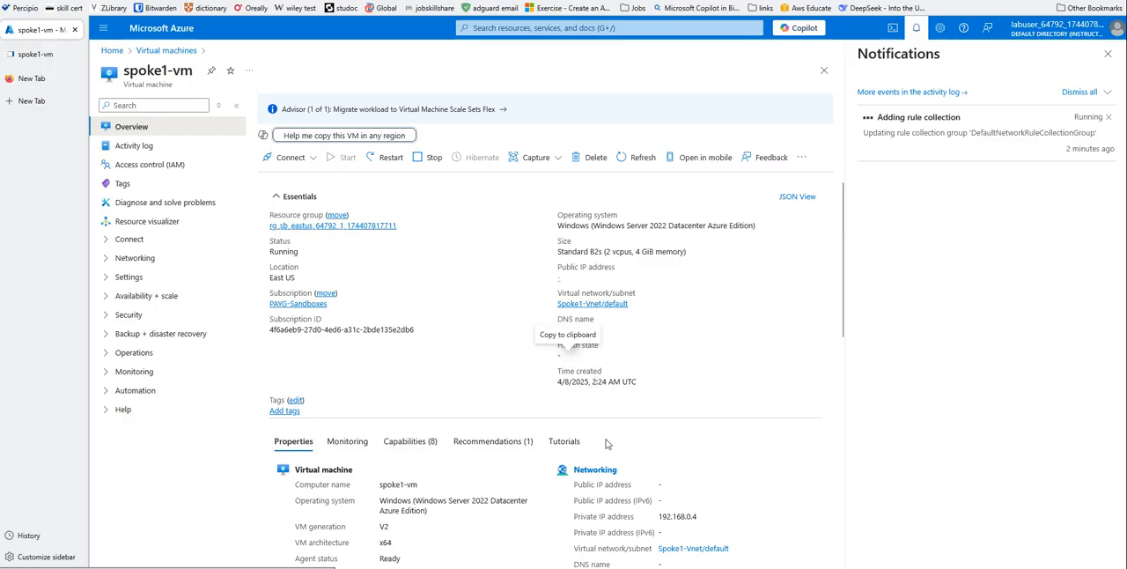
{"action": "left_click", "coordinate": [596, 472]}
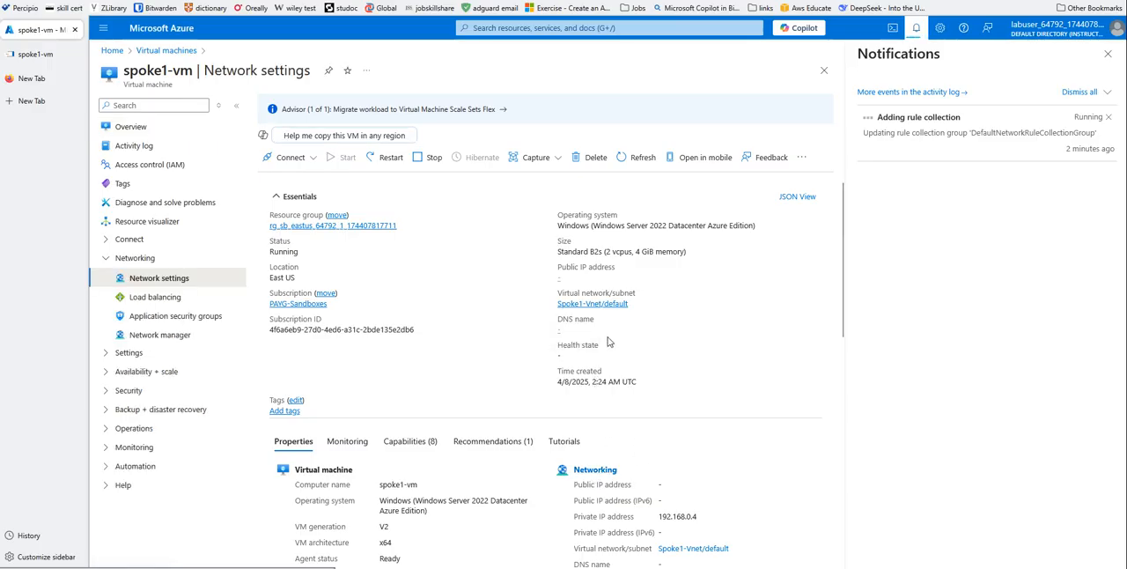
{"action": "scroll", "coordinate": [604, 360], "scroll_direction": "down", "scroll_amount": 3}
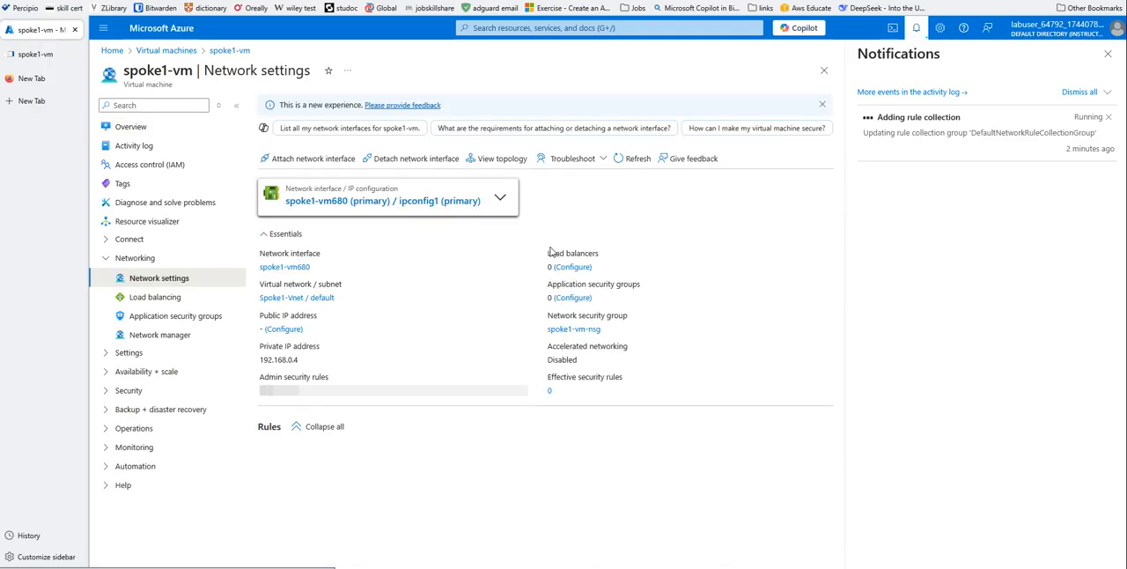
{"action": "left_click", "coordinate": [366, 202]}
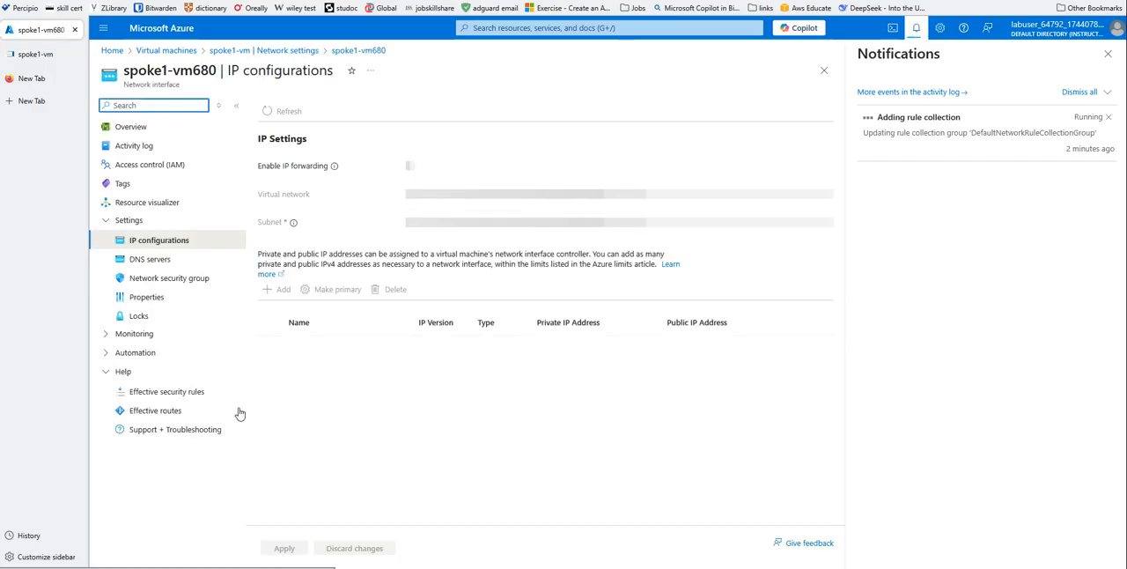
{"action": "left_click", "coordinate": [132, 412]}
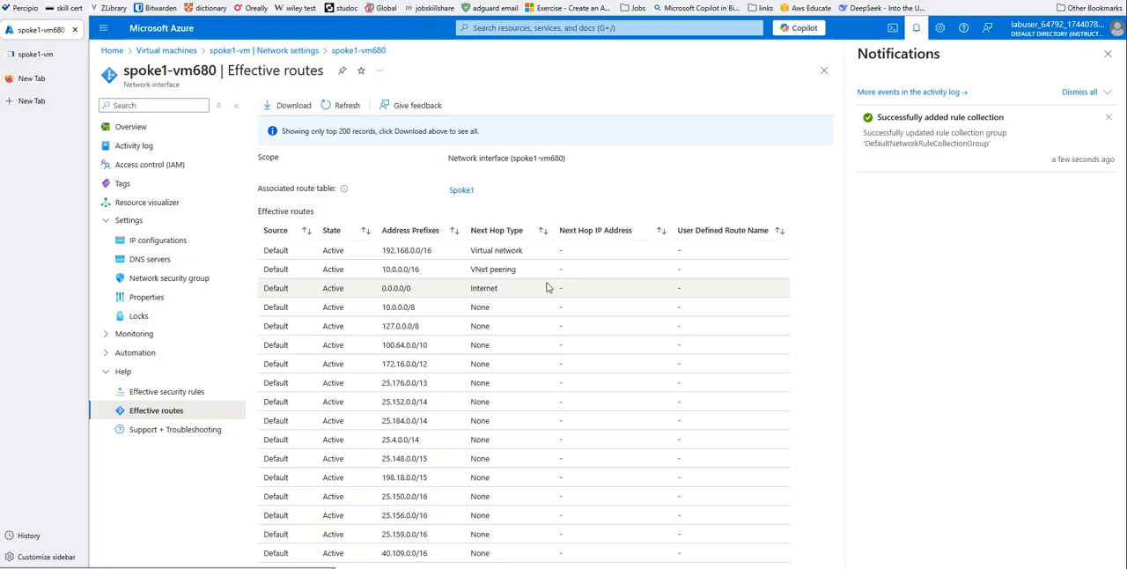
- Examine the effective routes of spoke1-vm's network interface, including the virtual network, peering and user-defined spoke2 routes and their next hops
{"action": "scroll", "coordinate": [533, 390], "scroll_direction": "down", "scroll_amount": 3}
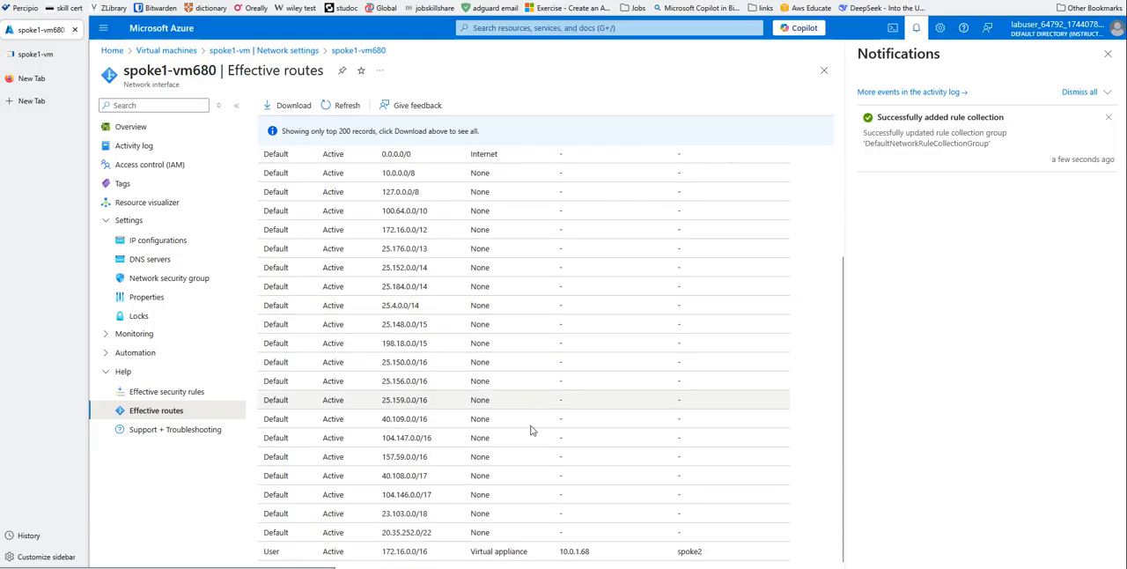
{"action": "scroll", "coordinate": [365, 270], "scroll_direction": "up", "scroll_amount": 3}
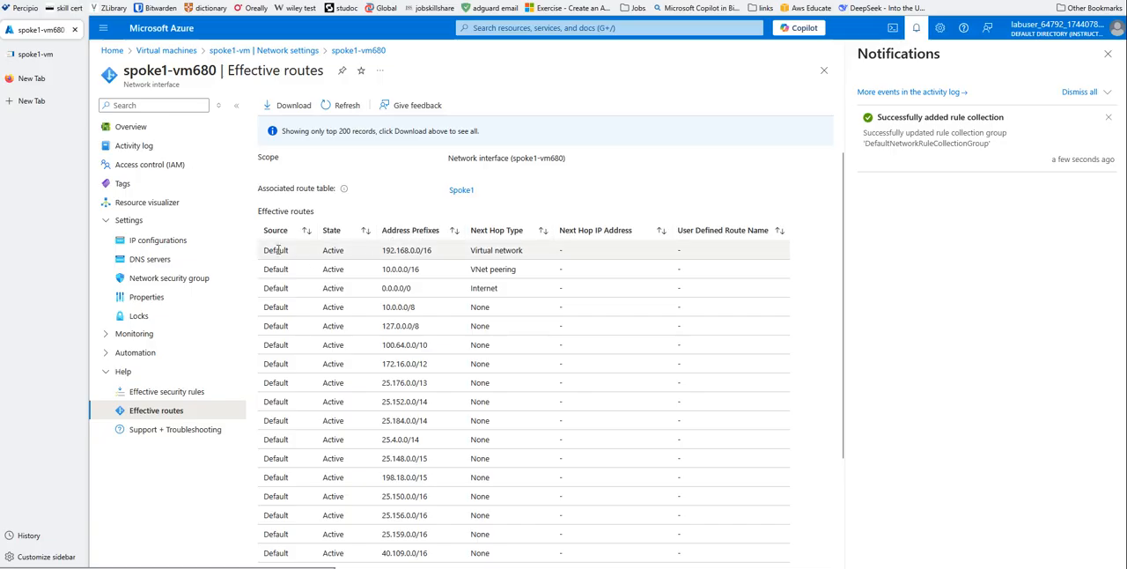
{"action": "left_click_drag", "start_coordinate": [265, 250], "coordinate": [455, 252]}
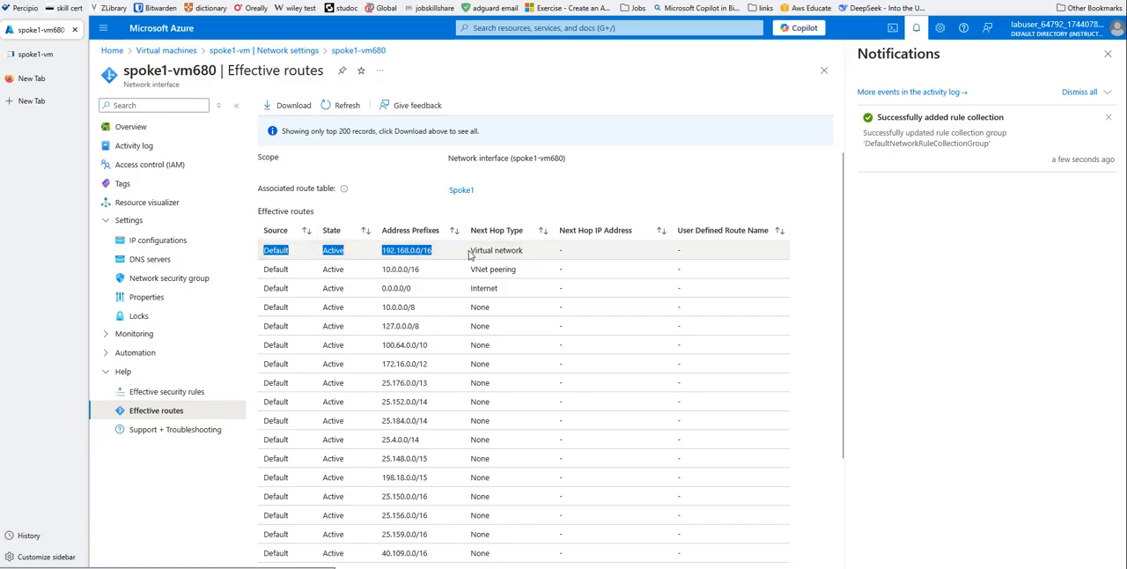
{"action": "left_click", "coordinate": [414, 256]}
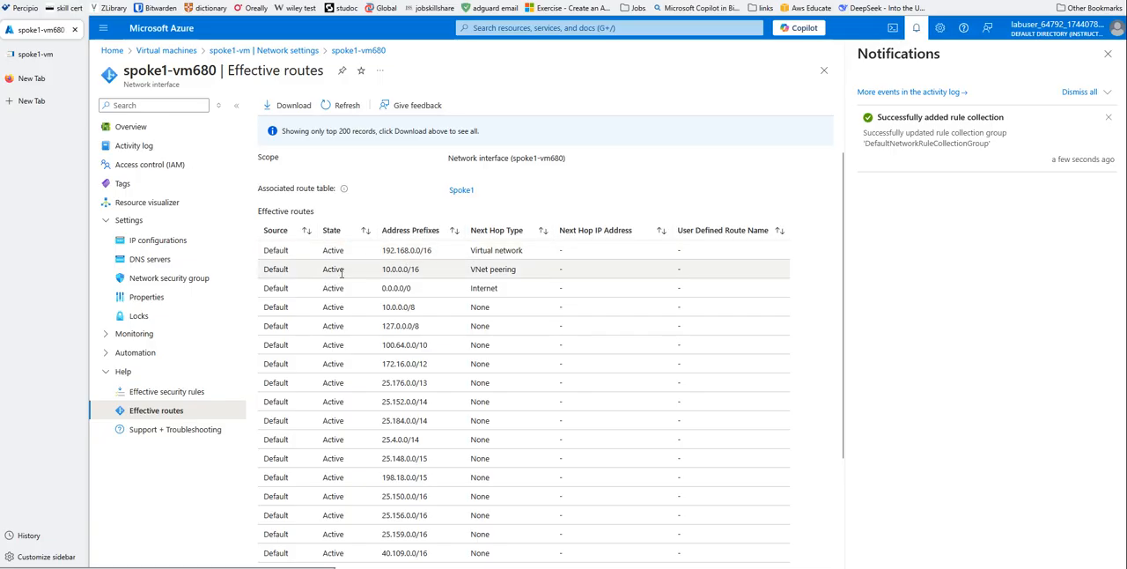
{"action": "left_click_drag", "start_coordinate": [384, 269], "coordinate": [432, 271]}
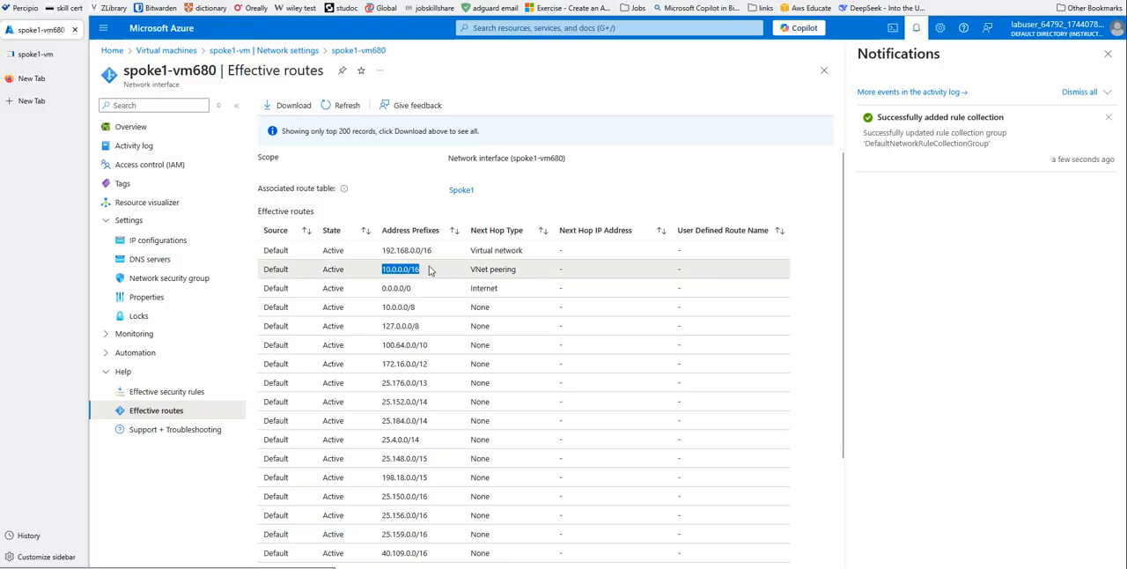
{"action": "left_click", "coordinate": [434, 273]}
{"action": "scroll", "coordinate": [435, 273], "scroll_direction": "down", "scroll_amount": 3}
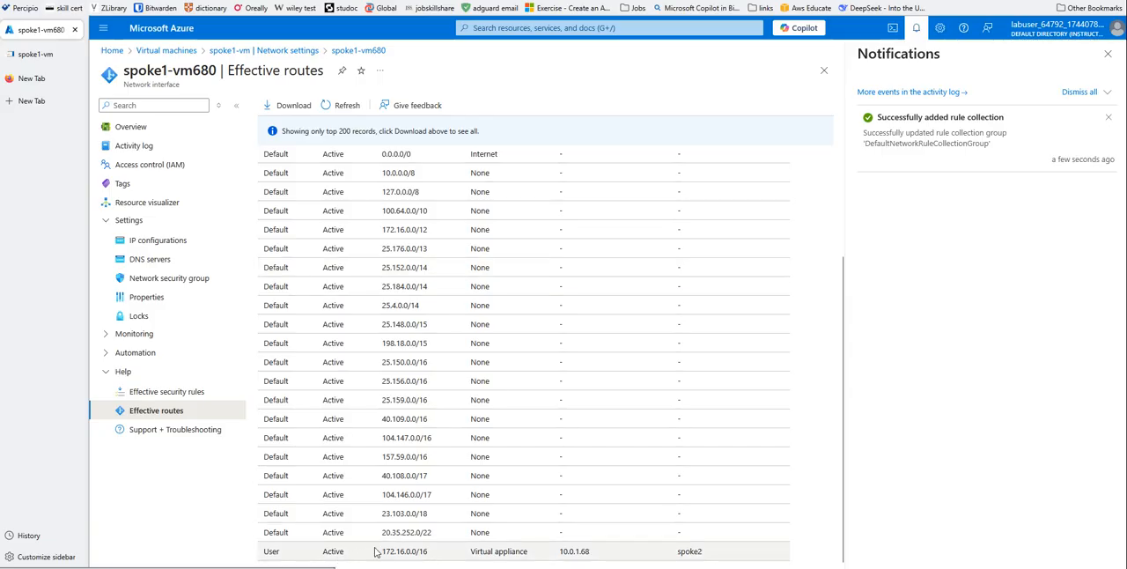
{"action": "left_click_drag", "start_coordinate": [559, 555], "coordinate": [604, 556]}
{"action": "left_click", "coordinate": [545, 556]}
{"action": "scroll", "coordinate": [711, 561], "scroll_direction": "up", "scroll_amount": 3}
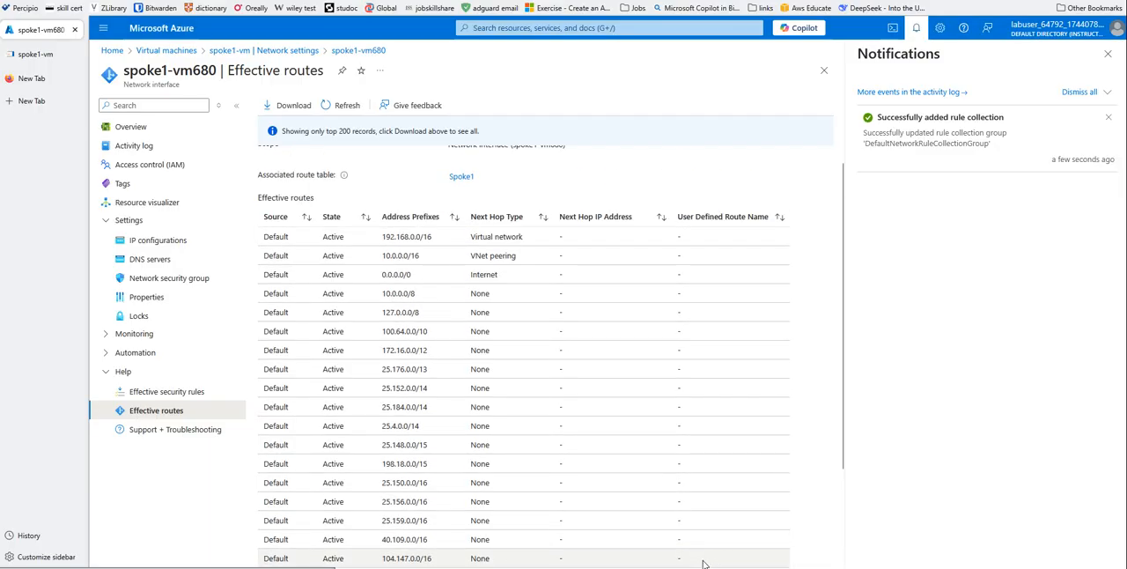
{"action": "scroll", "coordinate": [702, 558], "scroll_direction": "down", "scroll_amount": 3}
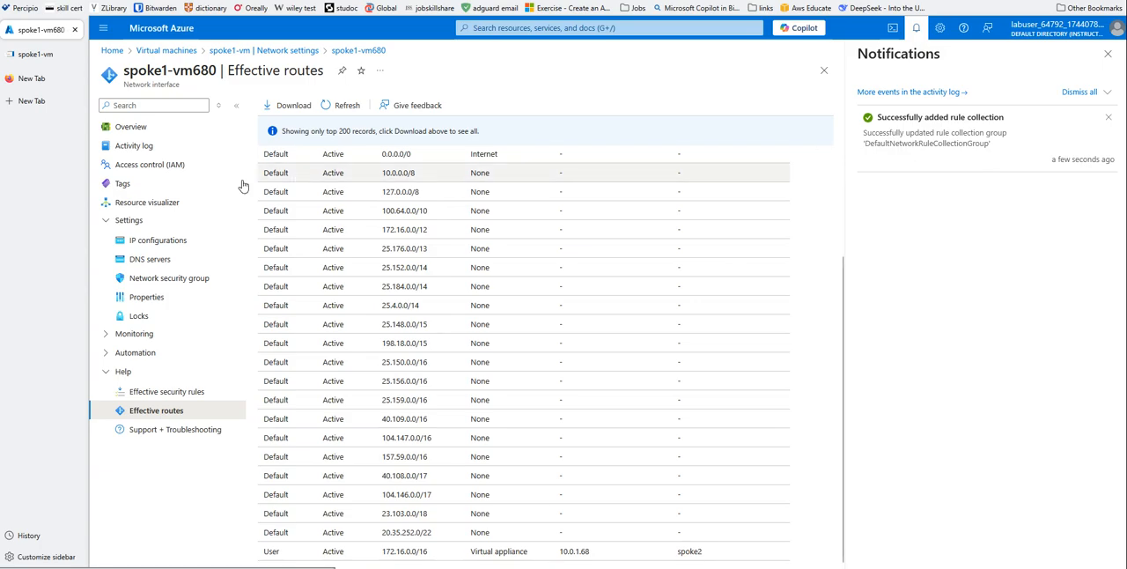
- Switch to the spoke1-vm Bastion session, dismiss the Windows Admin Center message for good and close Server Manager
{"action": "left_click", "coordinate": [35, 54]}
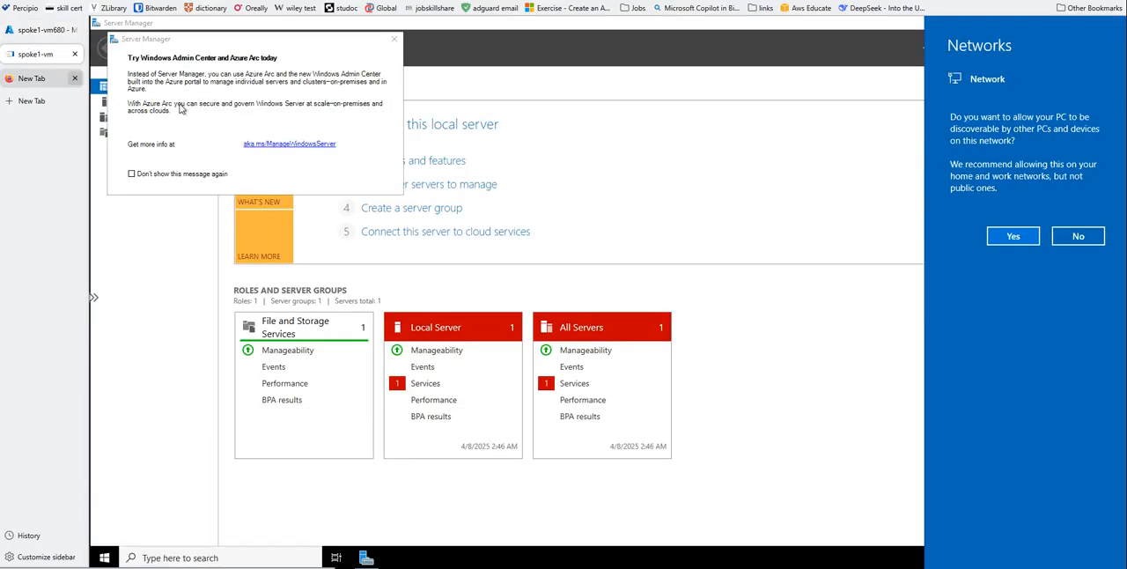
{"action": "left_click", "coordinate": [133, 175]}
{"action": "left_click", "coordinate": [394, 40]}
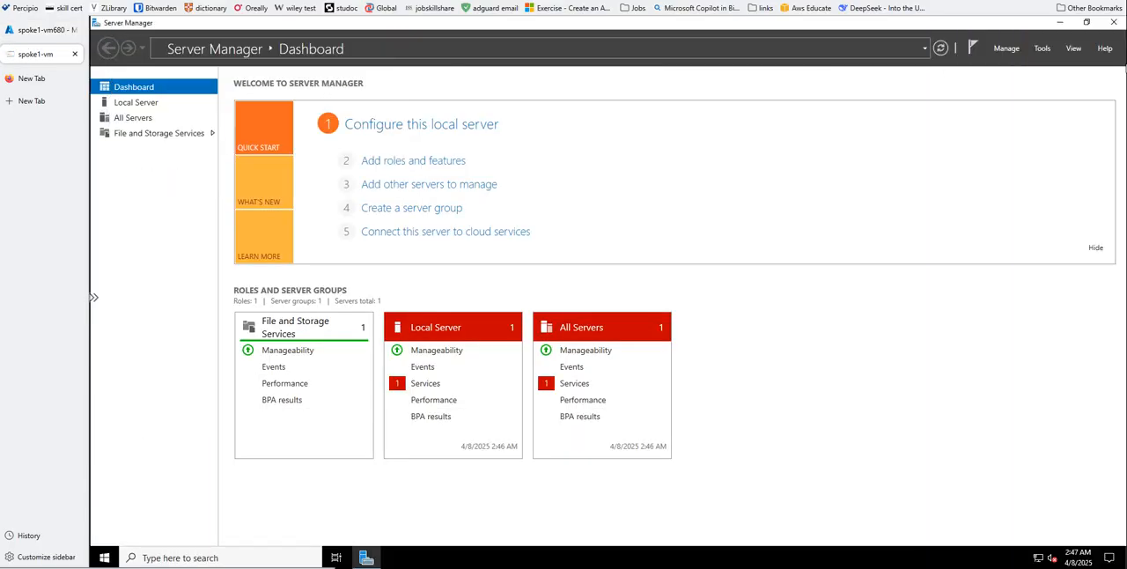
{"action": "left_click", "coordinate": [1115, 23]}
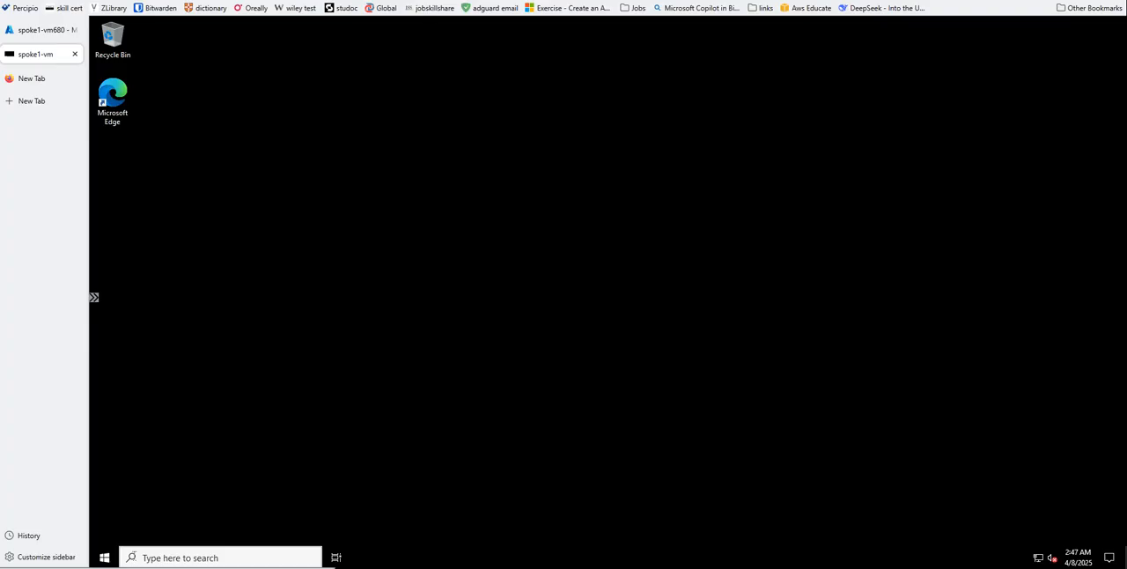
- Run ipconfig in Command Prompt on spoke1-vm to check its IP configuration, and close the window
{"action": "left_click", "coordinate": [136, 560]}
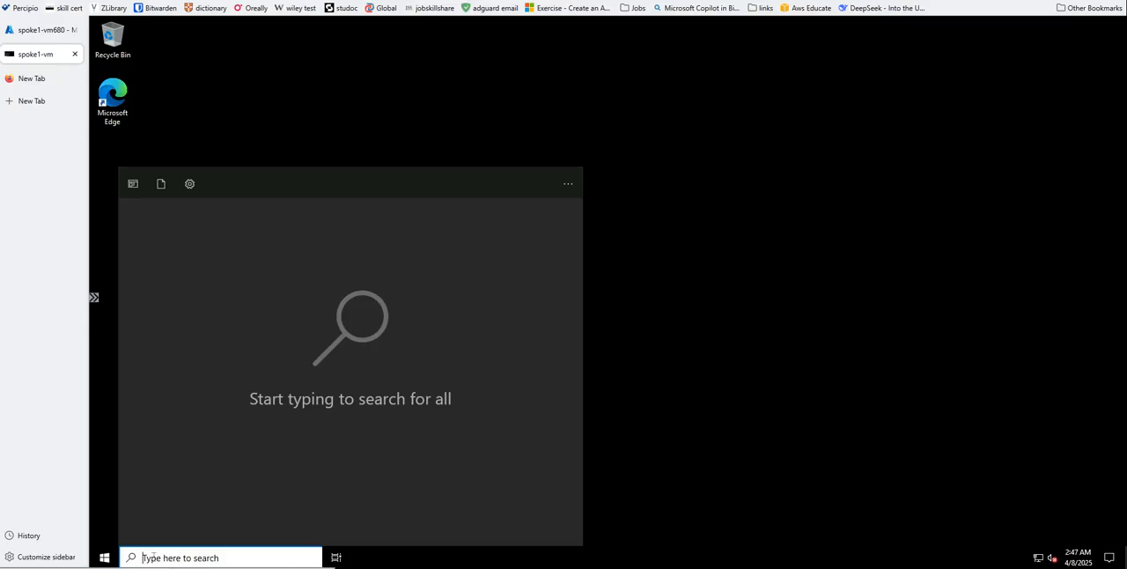
{"action": "type", "text": "cmd"}
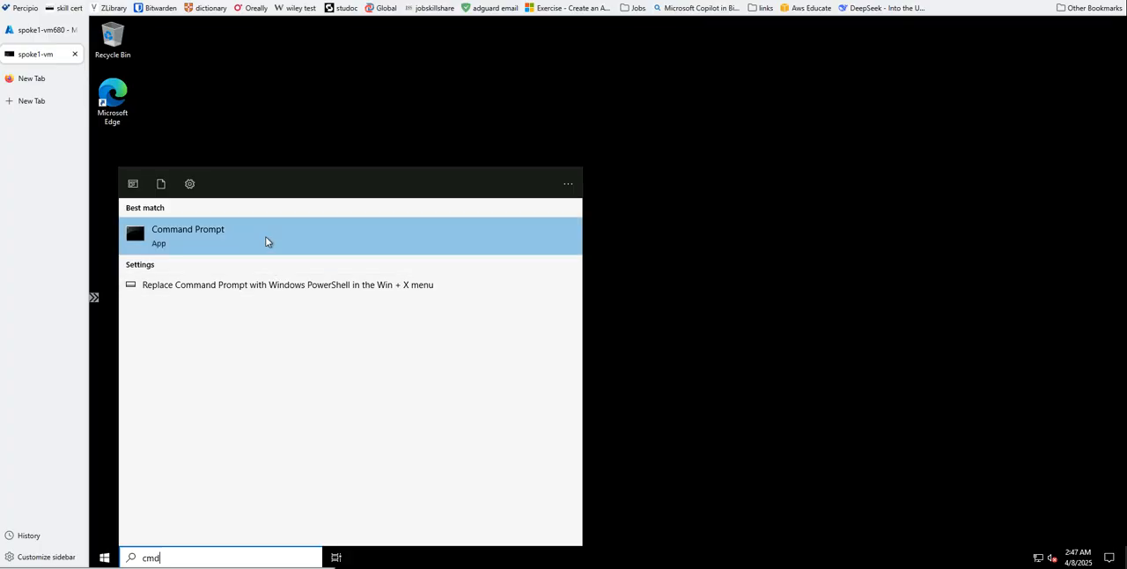
{"action": "left_click", "coordinate": [267, 242]}
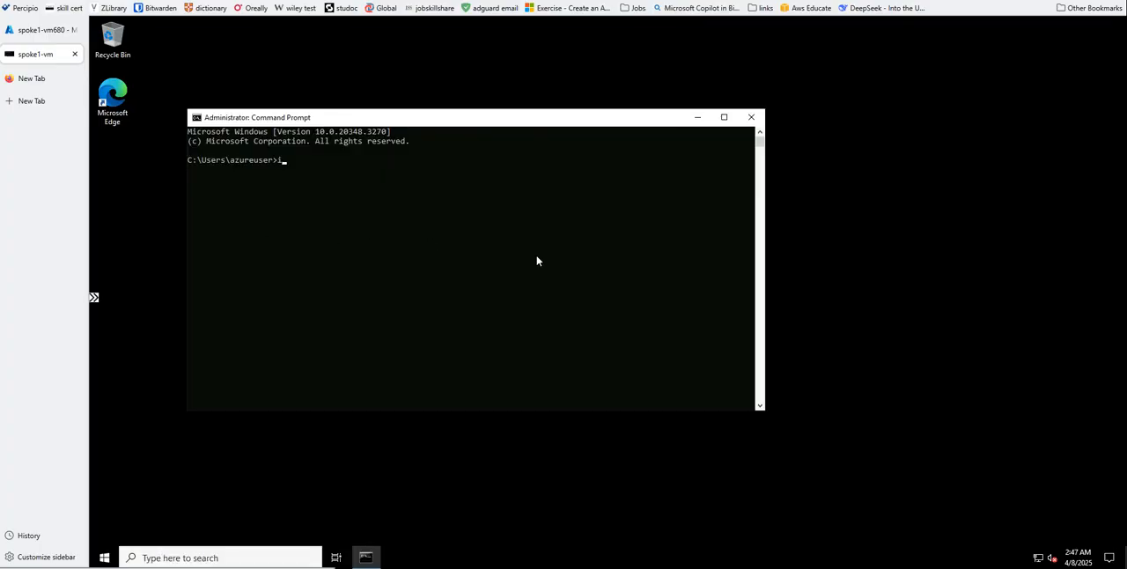
{"action": "type", "text": "ipconfig"}
{"action": "key", "text": "Return"}
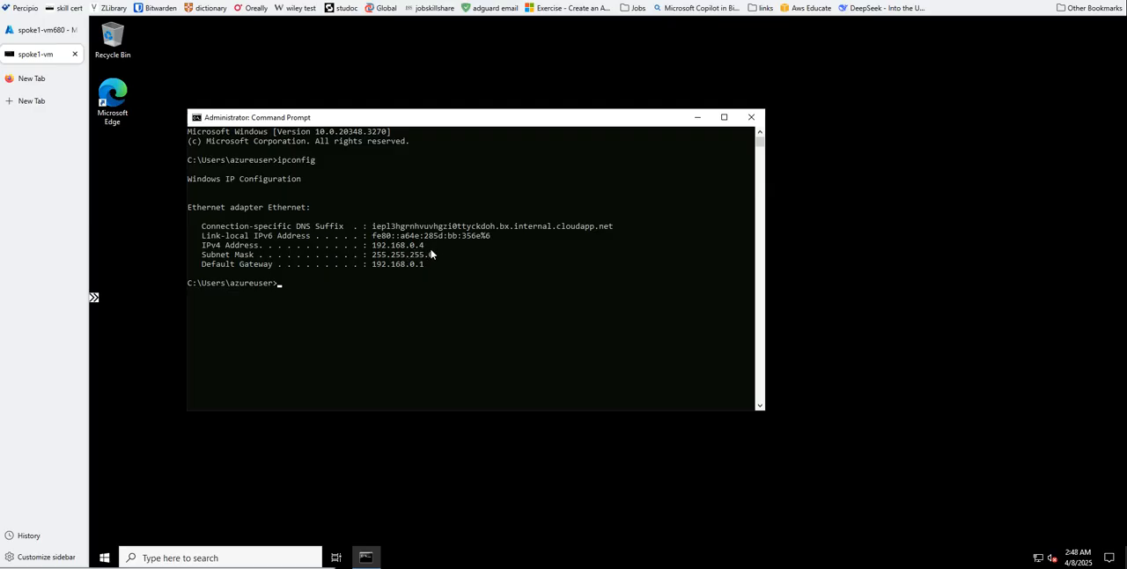
{"action": "left_click", "coordinate": [751, 117]}
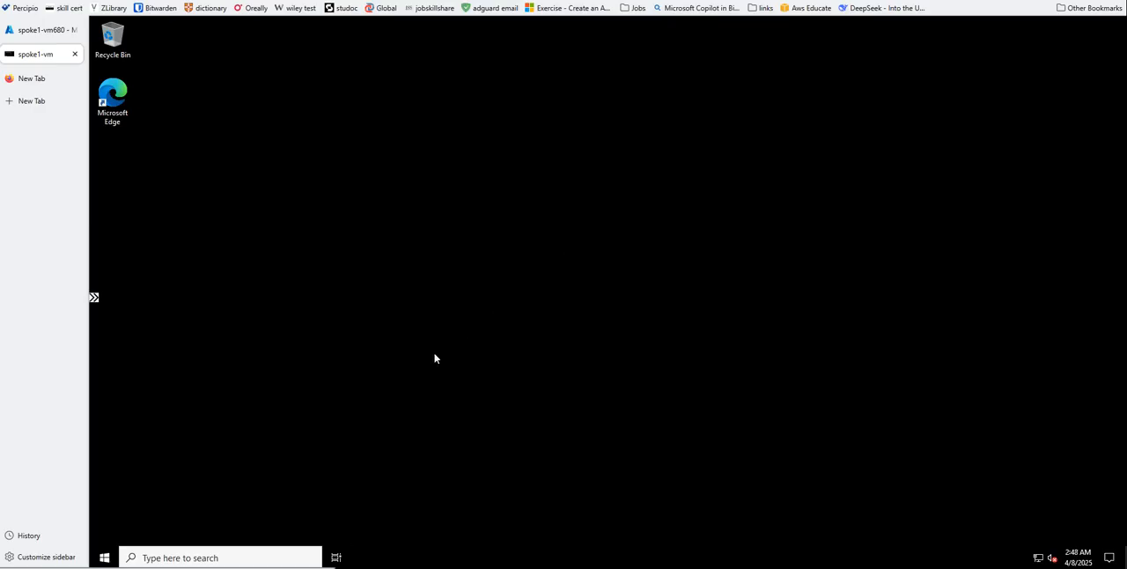
- Start a Remote Desktop Connection from spoke1-vm to the computer 172.16.0.4
{"action": "left_click", "coordinate": [181, 555]}
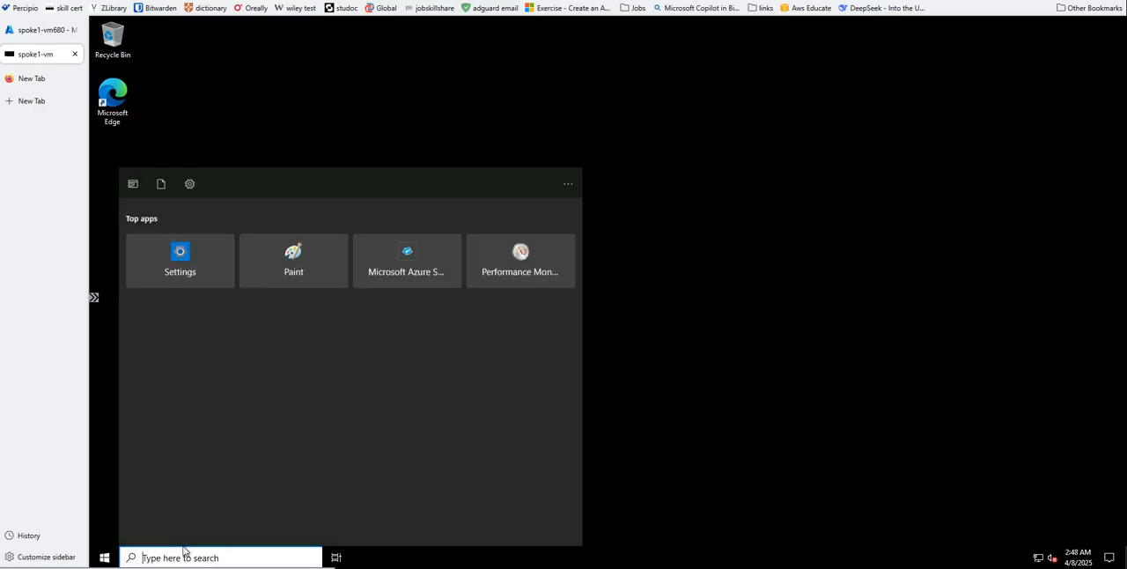
{"action": "type", "text": "rdp"}
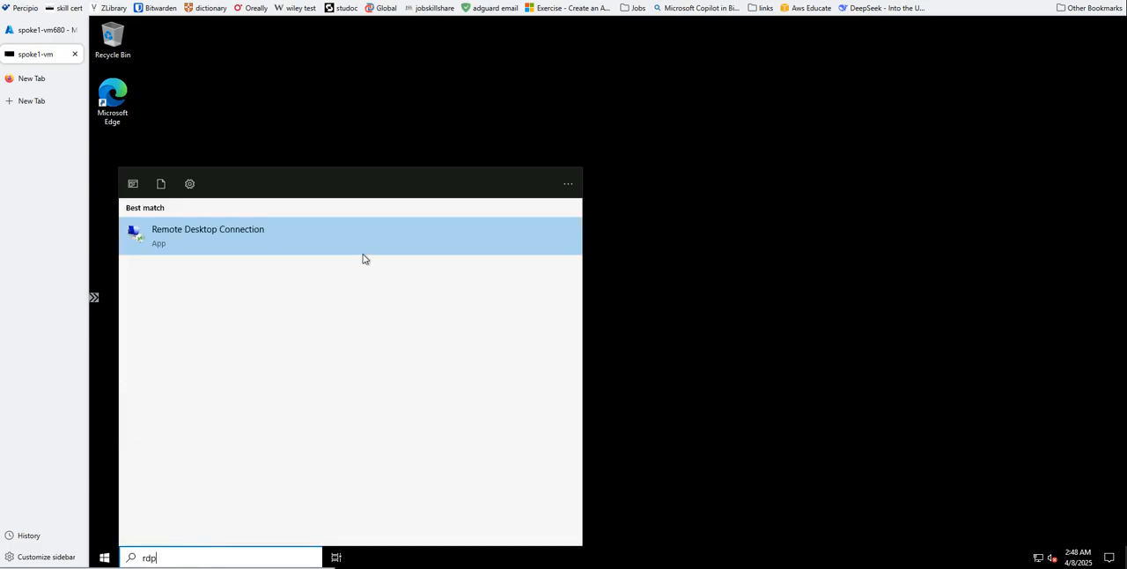
{"action": "left_click", "coordinate": [341, 252]}
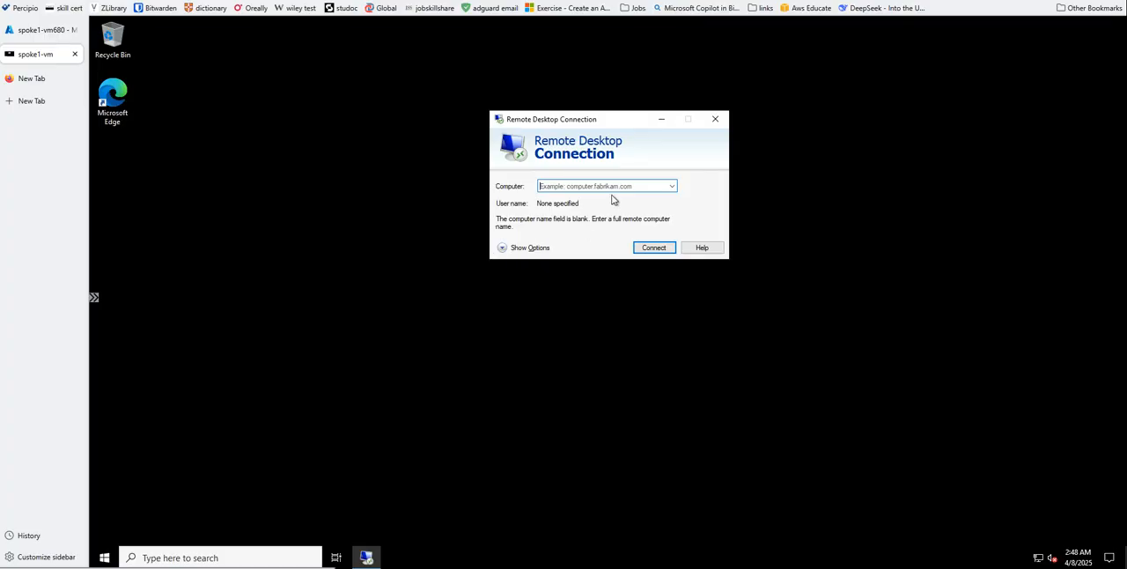
{"action": "type", "text": "172.16.0.4"}
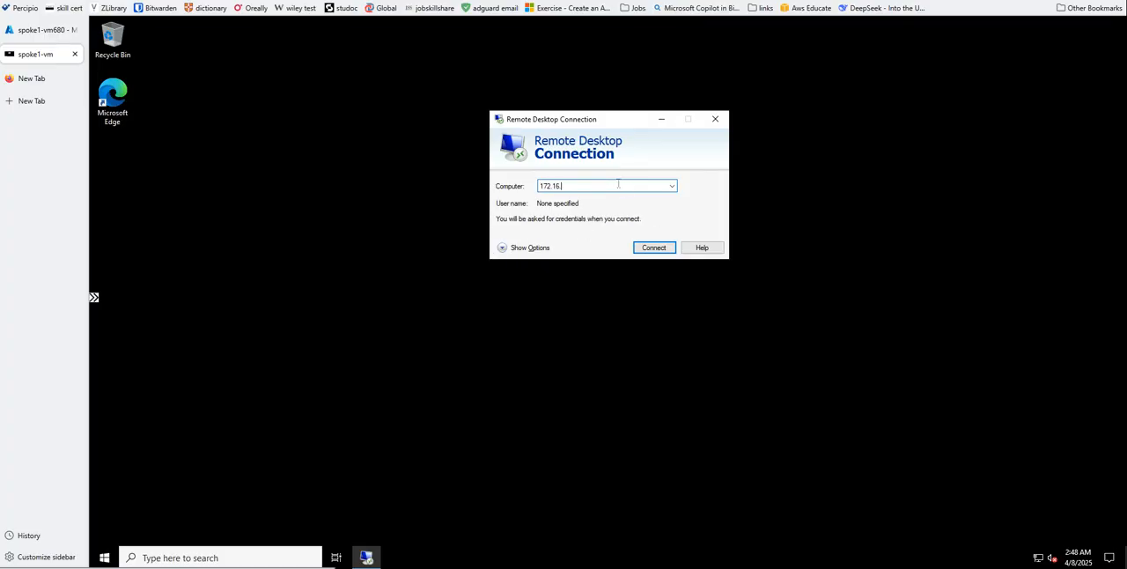
{"action": "left_click", "coordinate": [653, 248]}
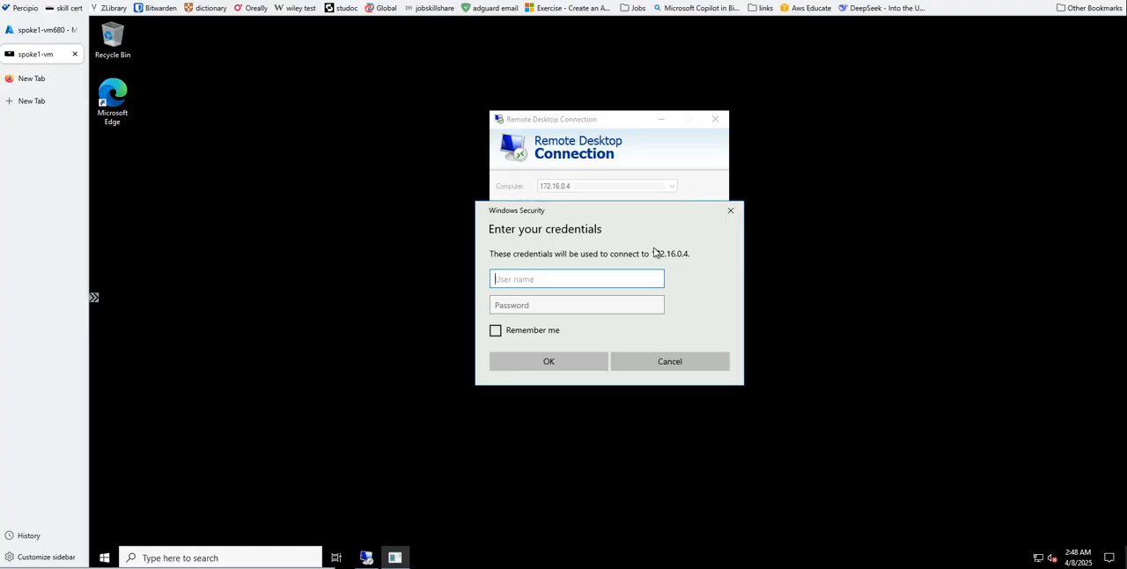
- Sign in to 172.16.0.4 with the username azureuser and the account password, accepting the untrusted certificate
{"action": "type", "text": "azureuser"}
{"action": "left_click", "coordinate": [511, 304]}
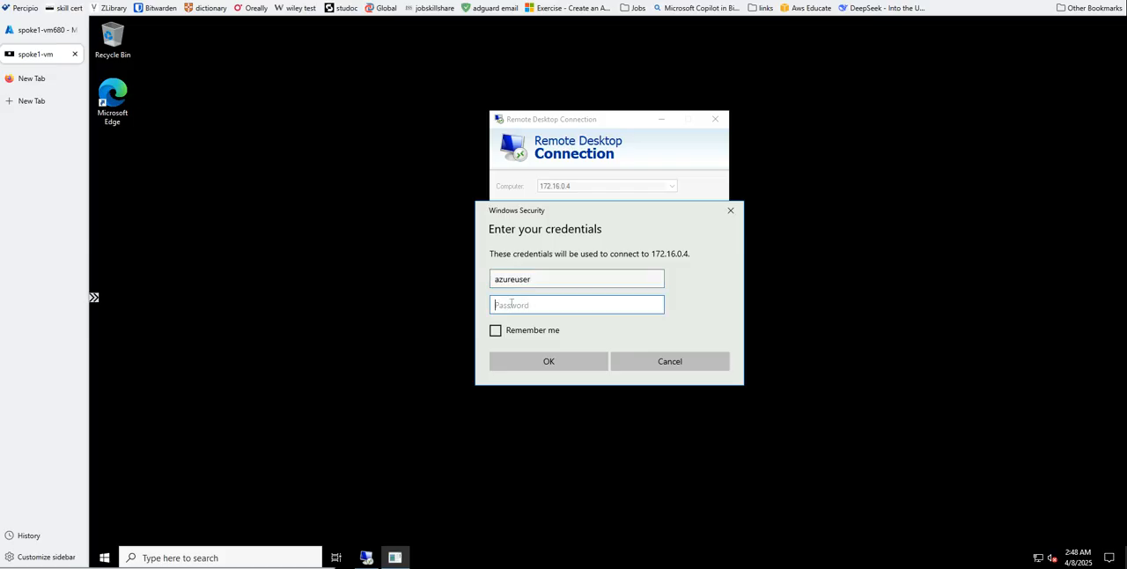
{"action": "type", "text": "••••••"}
{"action": "left_click", "coordinate": [526, 357]}
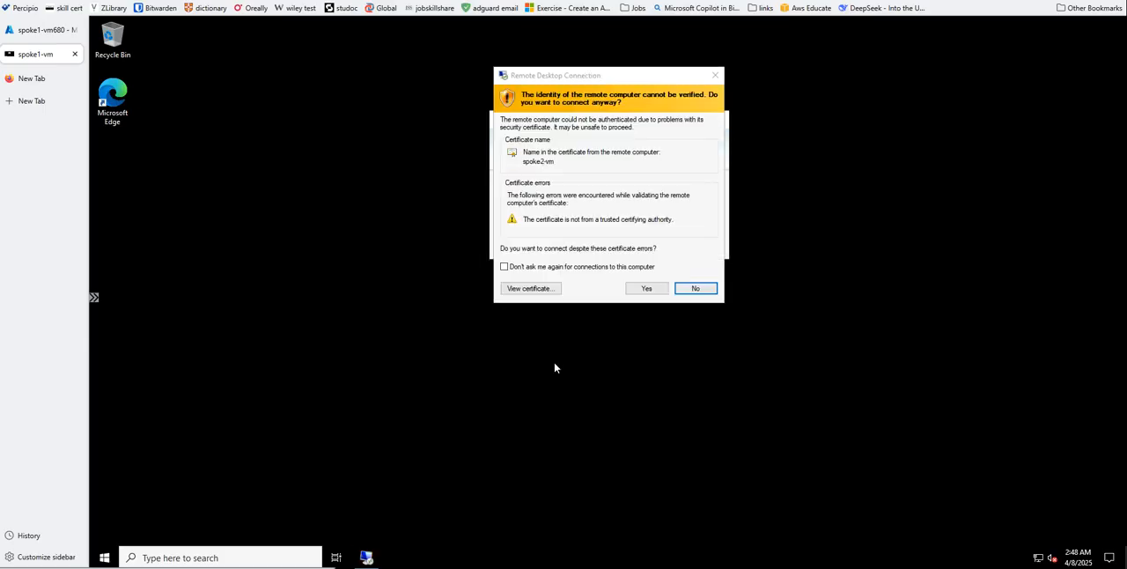
{"action": "left_click", "coordinate": [631, 291]}
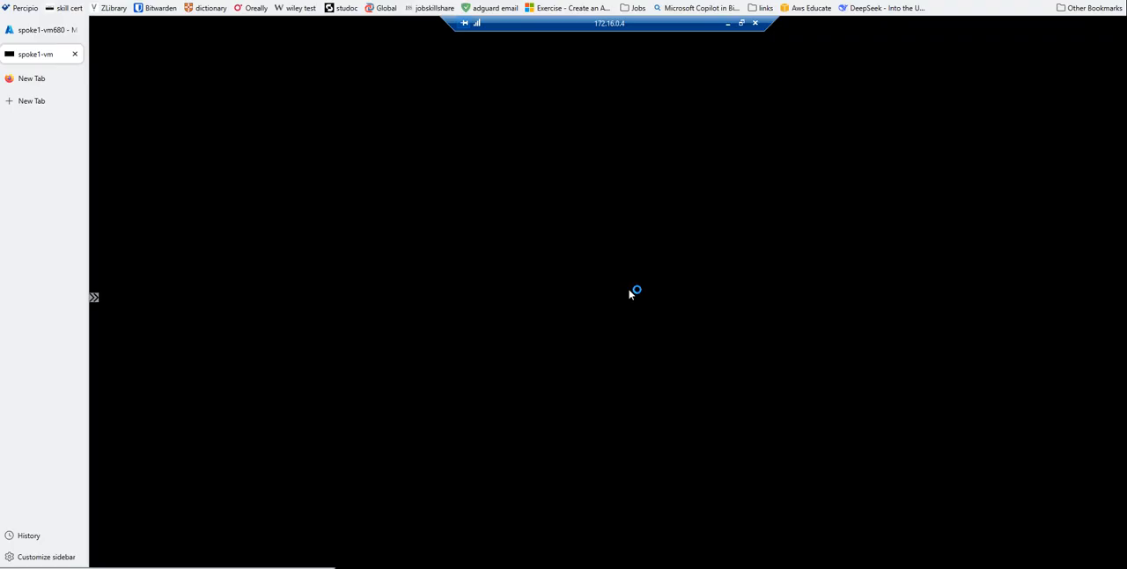
- Disconnect the remote desktop session to 172.16.0.4 and close the spoke1-vm Bastion browser tab
{"action": "left_click", "coordinate": [755, 24]}
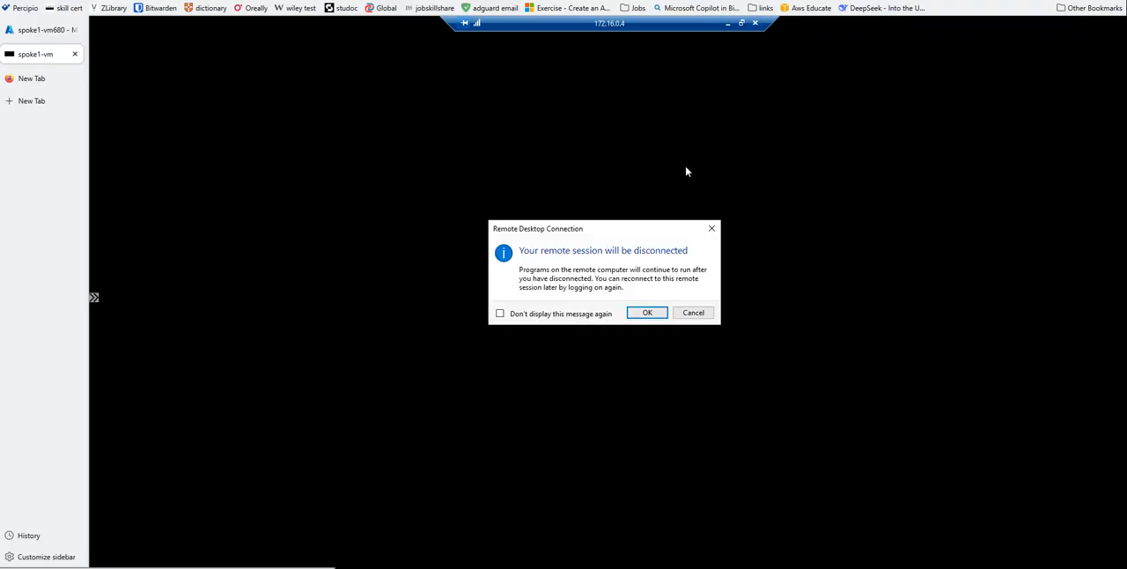
{"action": "left_click", "coordinate": [646, 314]}
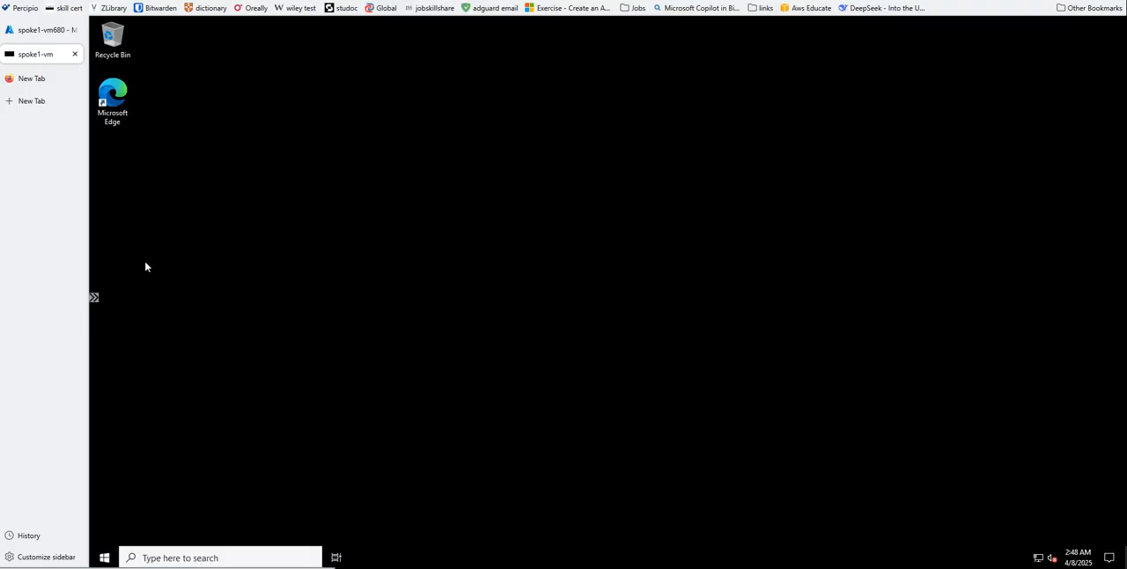
{"action": "left_click", "coordinate": [76, 55]}
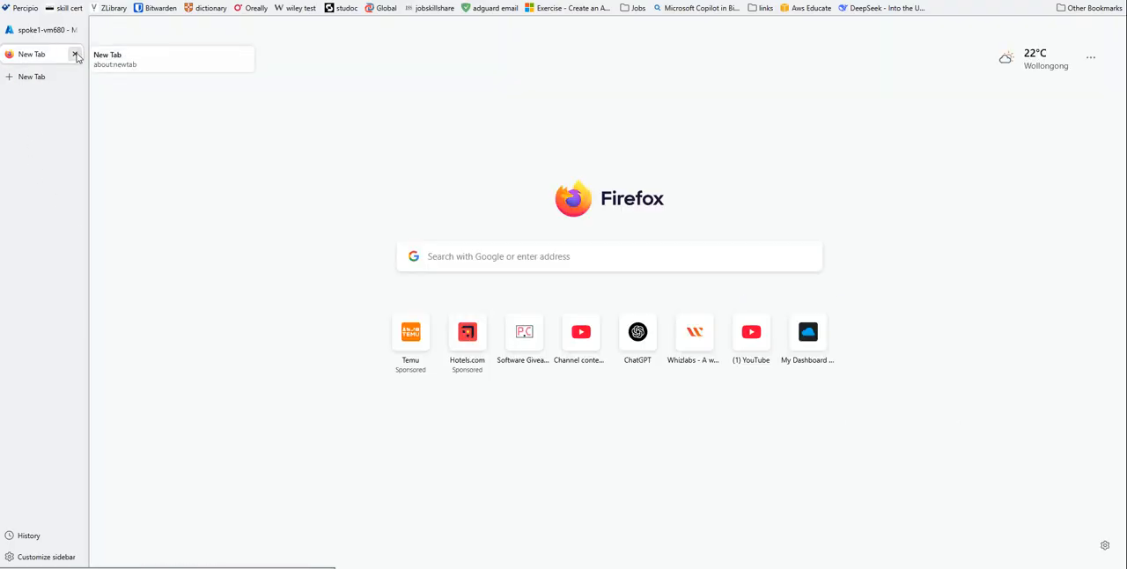
- Return to the Azure portal and open the Bastion connection settings for the virtual machine spoke2-vm
{"action": "left_click", "coordinate": [28, 32]}
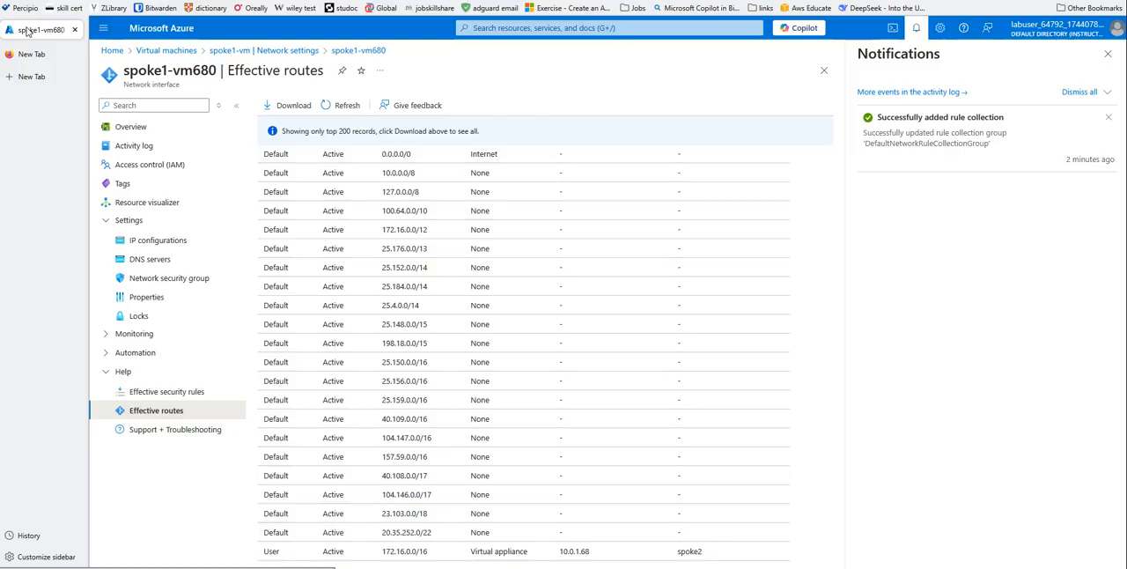
{"action": "left_click", "coordinate": [165, 51]}
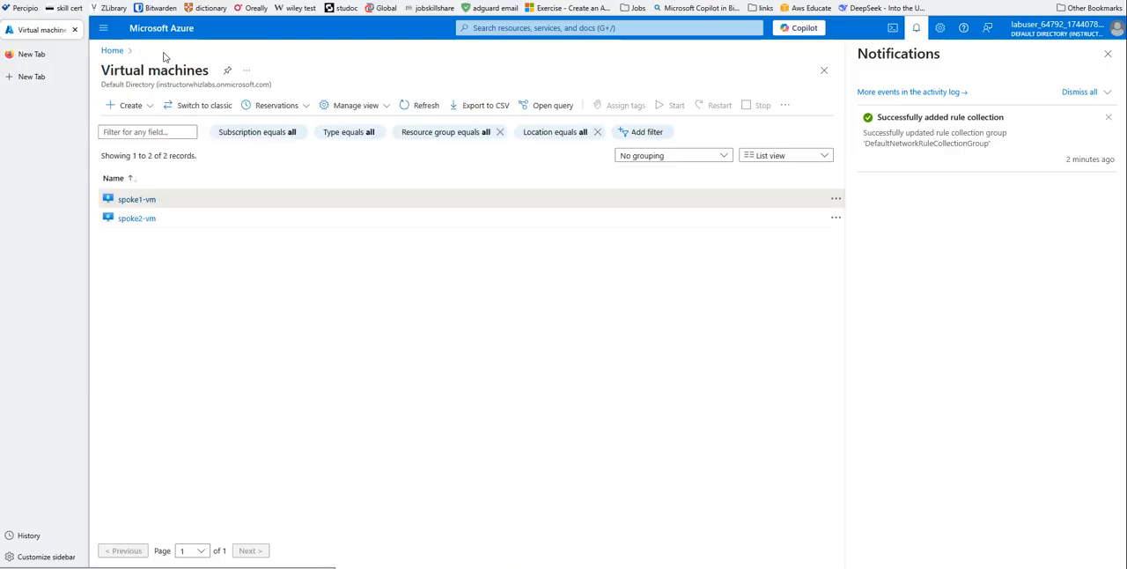
{"action": "left_click", "coordinate": [139, 219]}
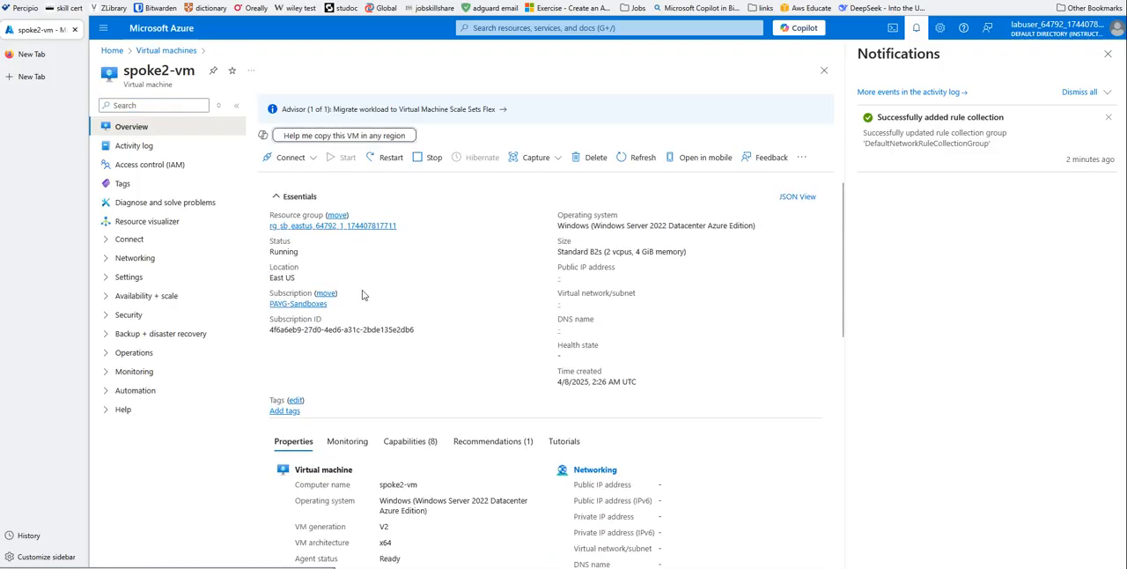
{"action": "left_click", "coordinate": [289, 158]}
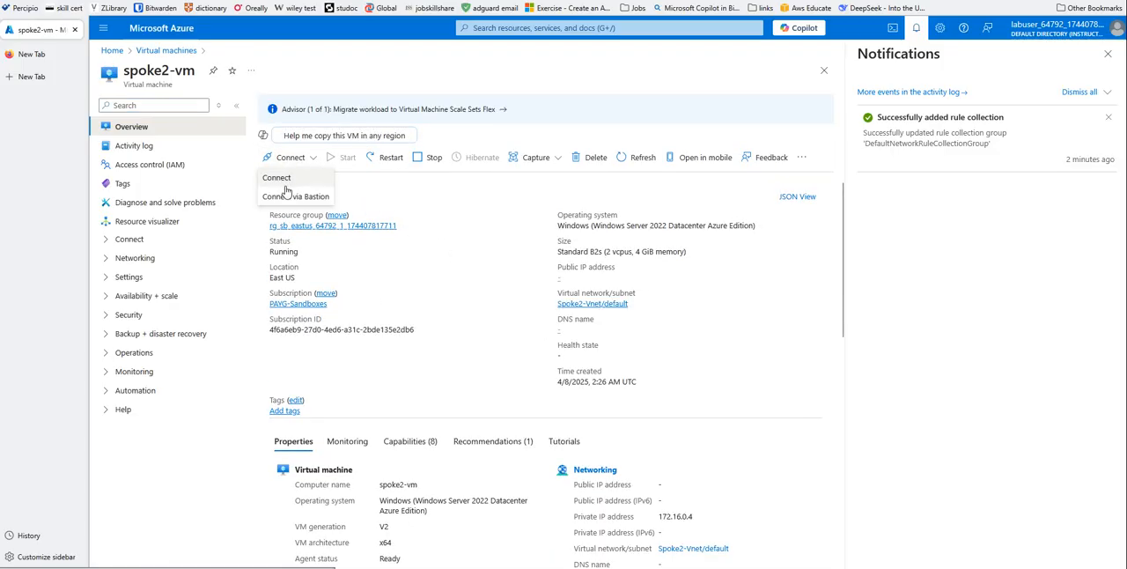
{"action": "left_click", "coordinate": [287, 195]}
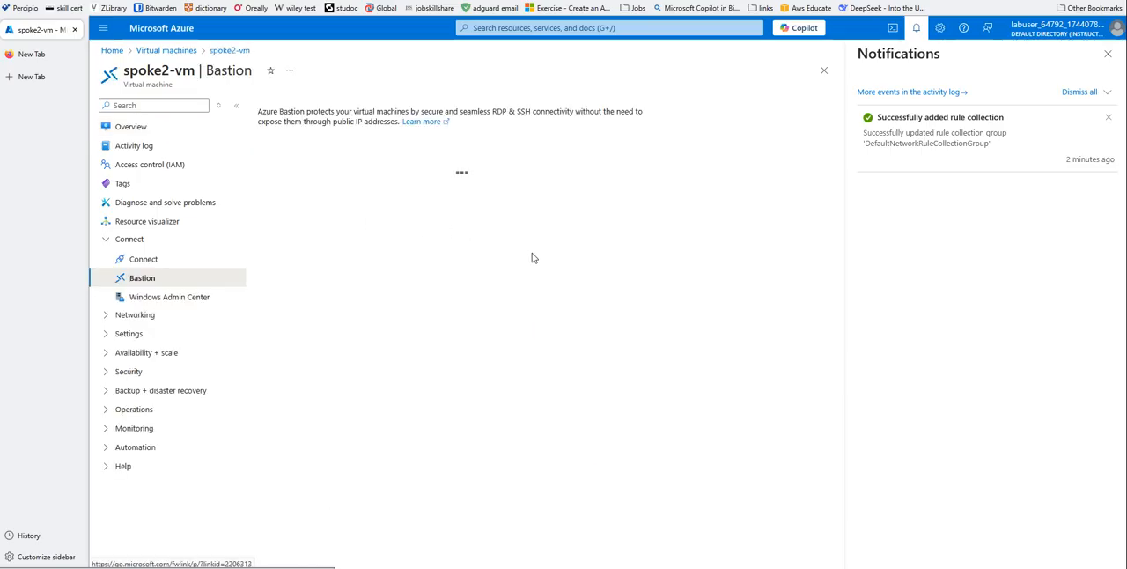
- Enter the username azureuser, replace the prefilled VM password, and connect to spoke2-vm through Bastion in a new browser tab
{"action": "left_click", "coordinate": [504, 299]}
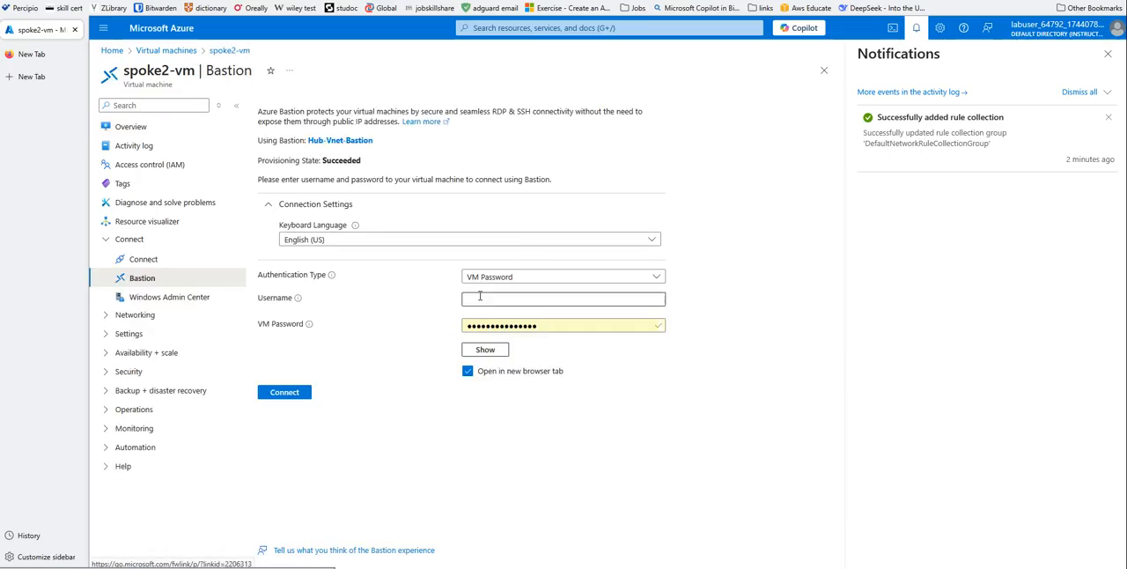
{"action": "type", "text": "azureuser"}
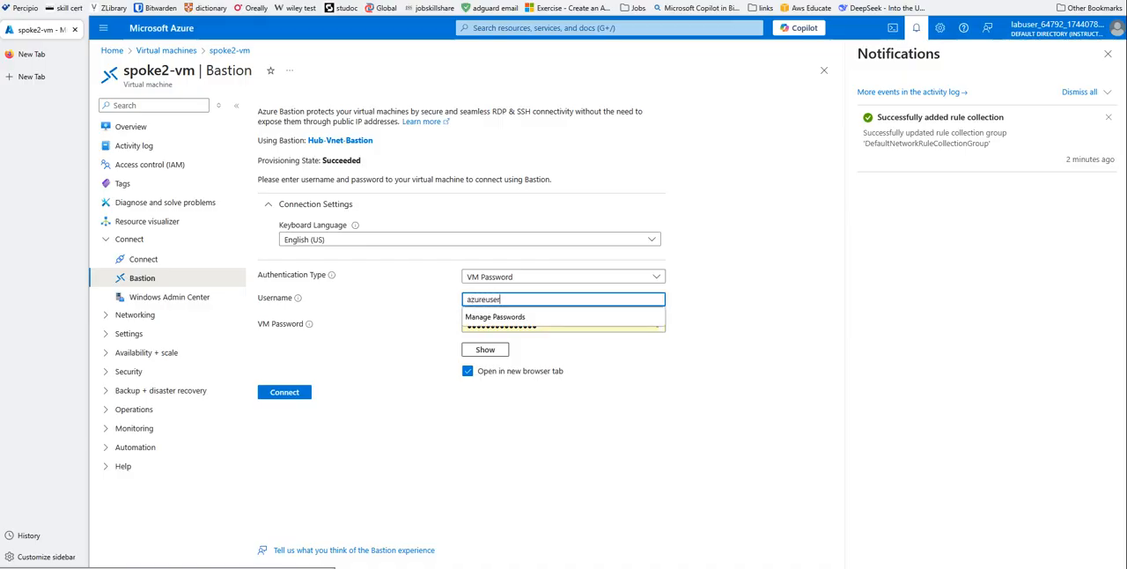
{"action": "left_click", "coordinate": [740, 316]}
{"action": "left_click_drag", "start_coordinate": [571, 327], "coordinate": [416, 325]}
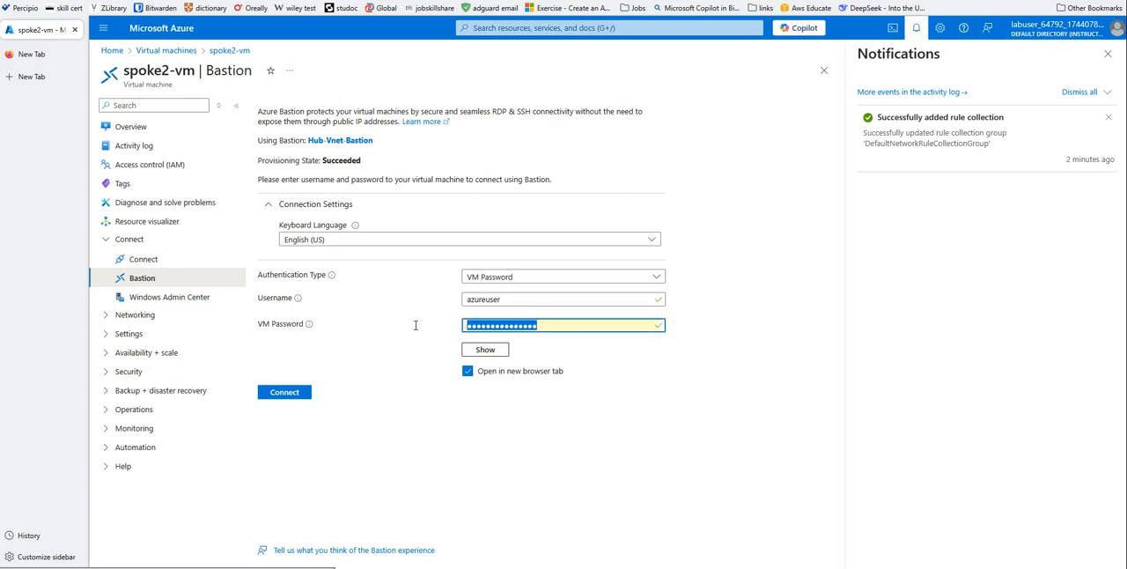
{"action": "type", "text": "•"}
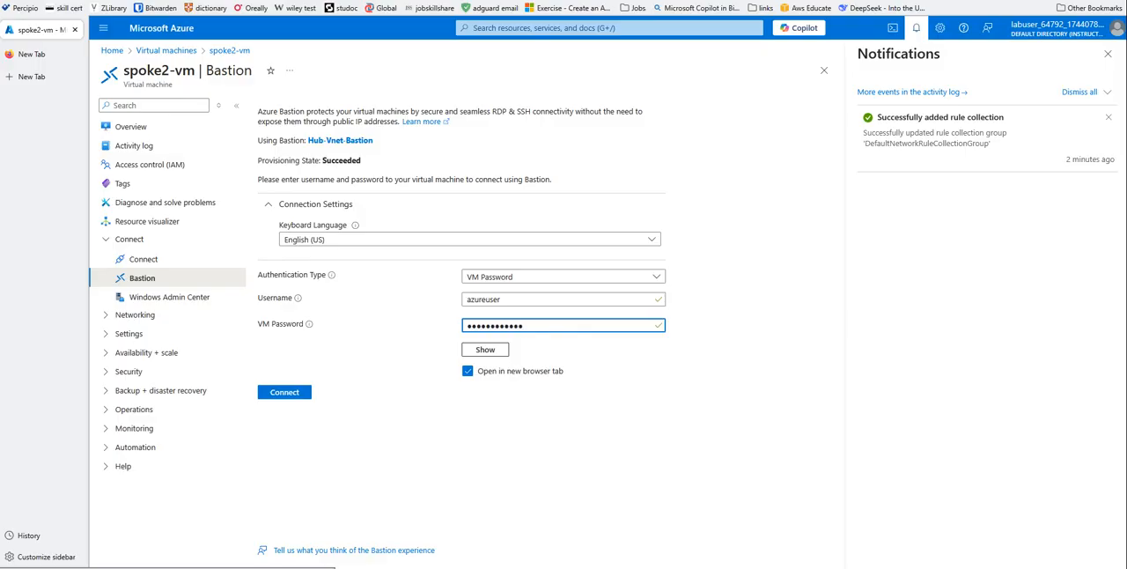
{"action": "left_click", "coordinate": [304, 394]}
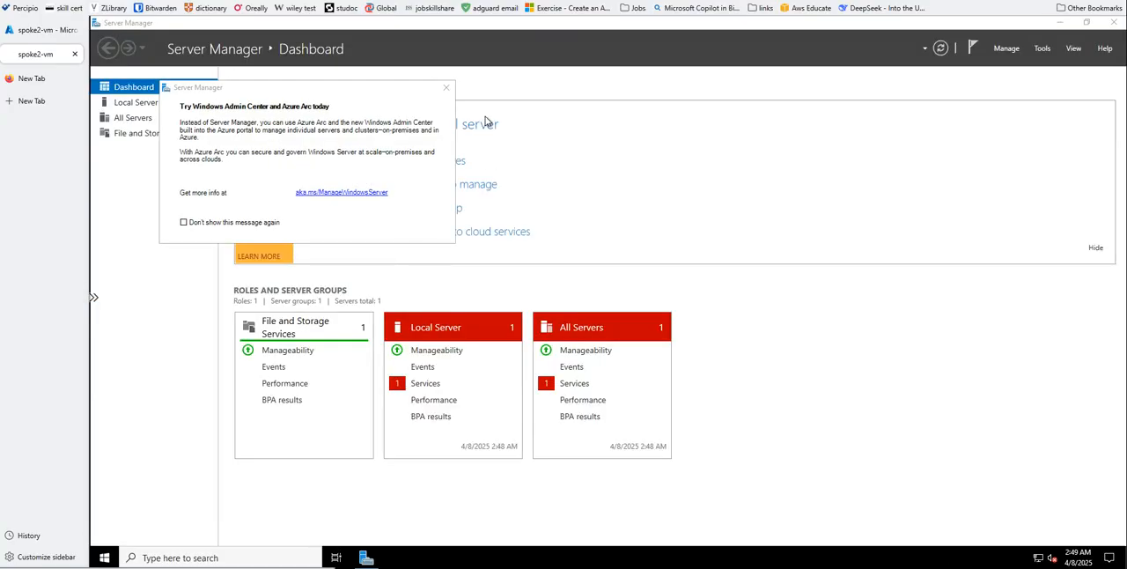
- Close Server Manager on spoke2-vm and run ipconfig in Command Prompt to check its IP configuration
{"action": "left_click", "coordinate": [447, 89]}
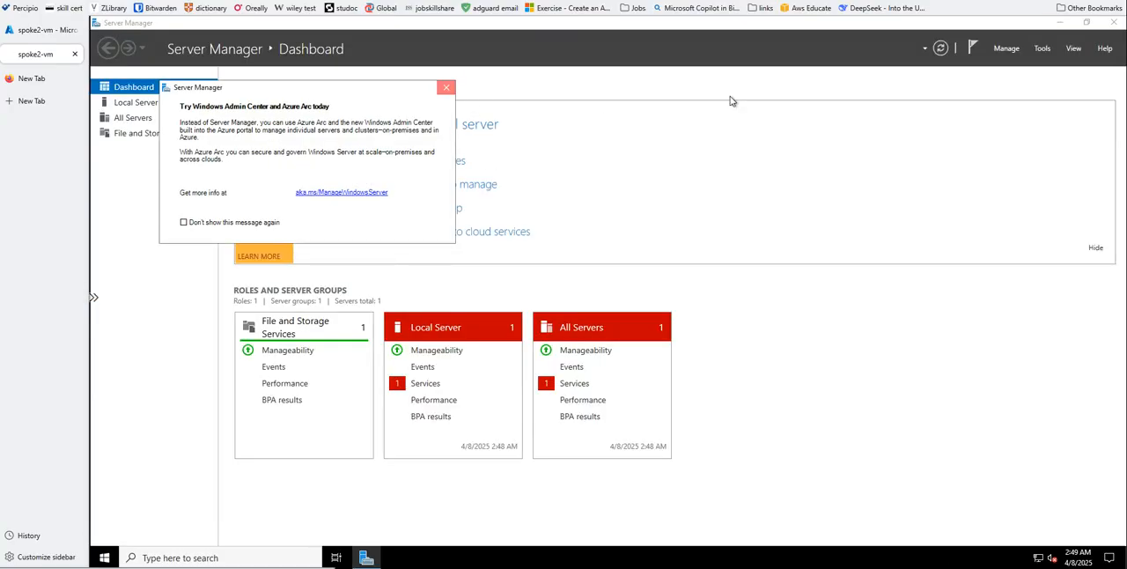
{"action": "left_click", "coordinate": [1114, 22]}
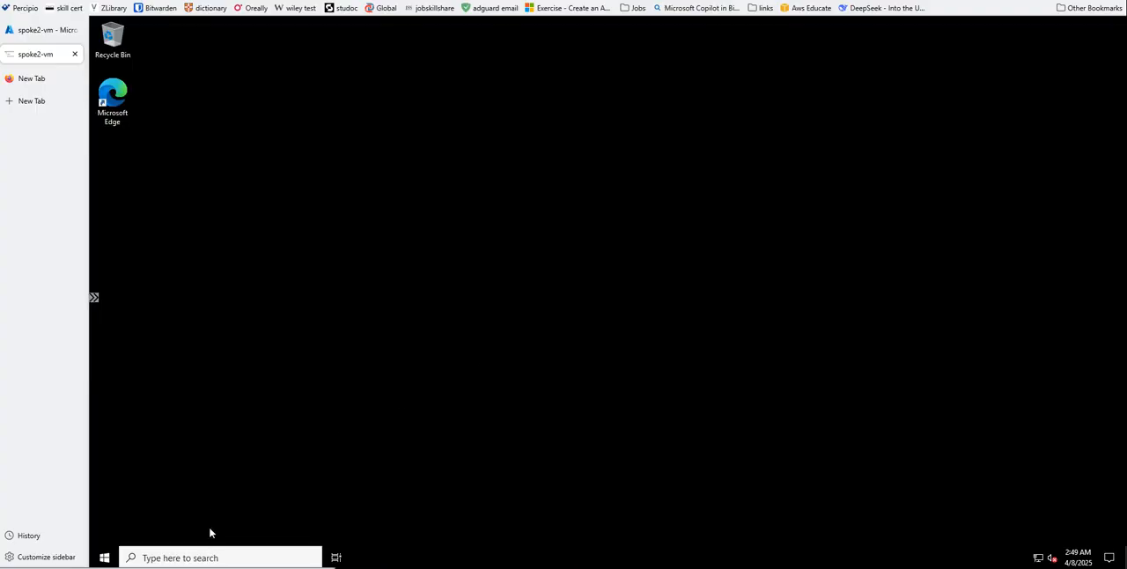
{"action": "left_click", "coordinate": [173, 557]}
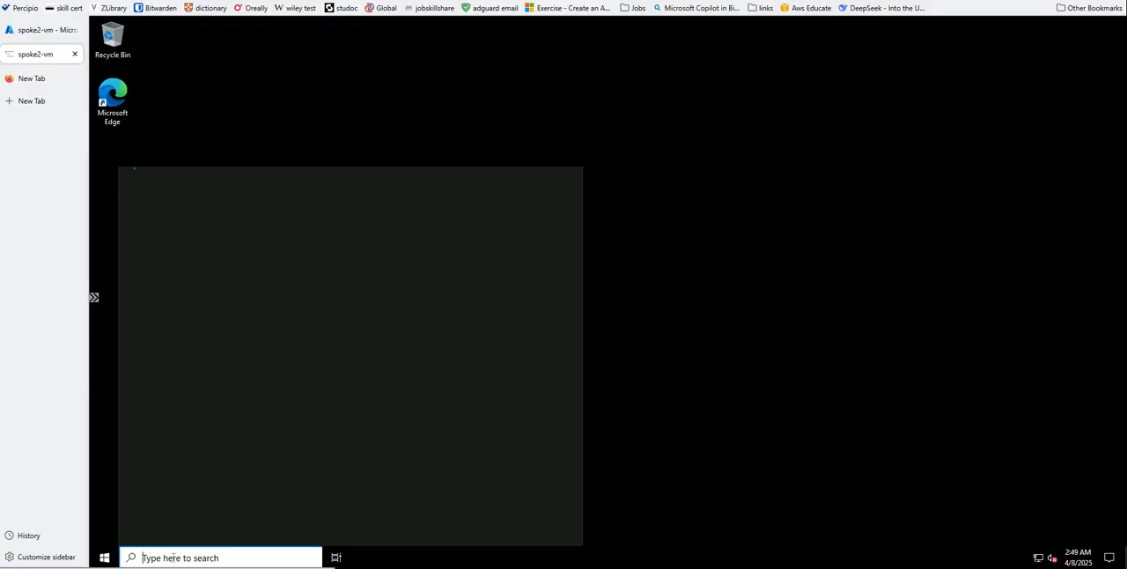
{"action": "type", "text": "cmd"}
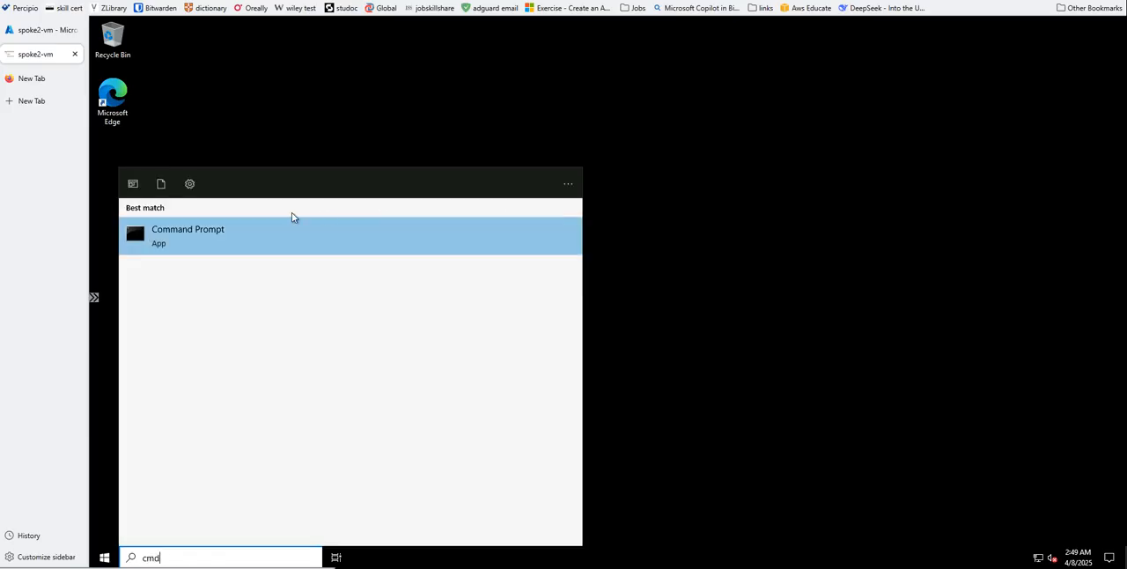
{"action": "left_click", "coordinate": [223, 233]}
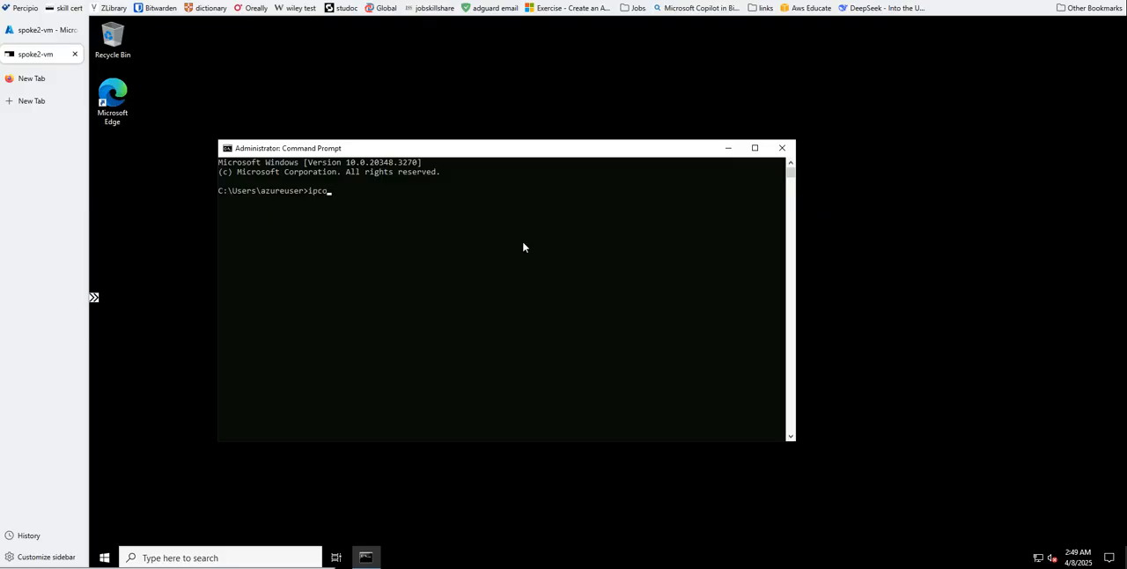
{"action": "key", "text": "Return"}
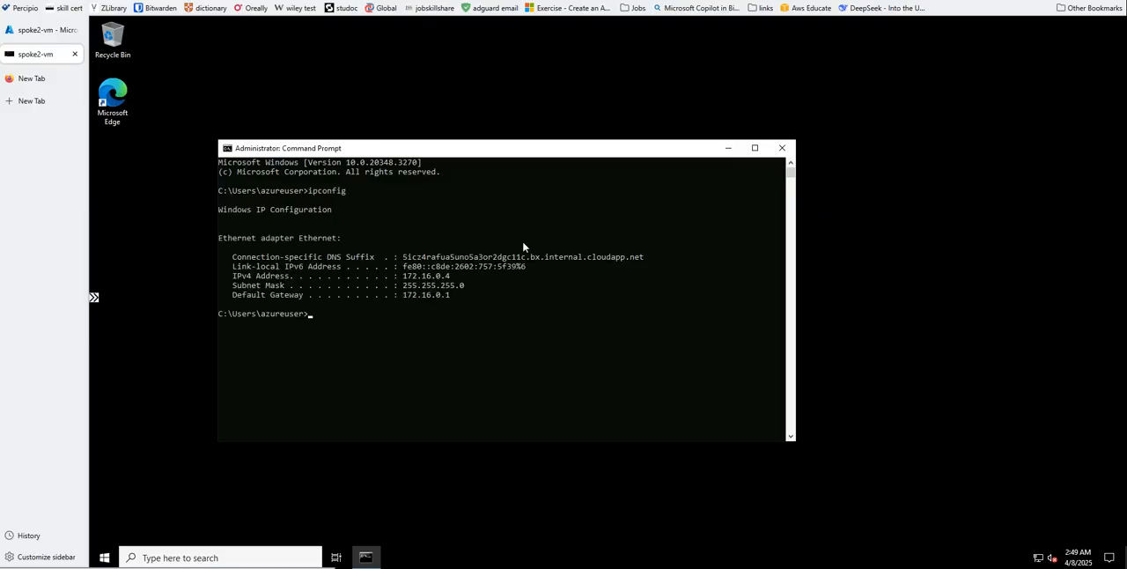
- Close Command Prompt on spoke2-vm and try to connect to 192.168.0.4 with Remote Desktop Connection
{"action": "left_click", "coordinate": [782, 148]}
{"action": "left_click", "coordinate": [150, 555]}
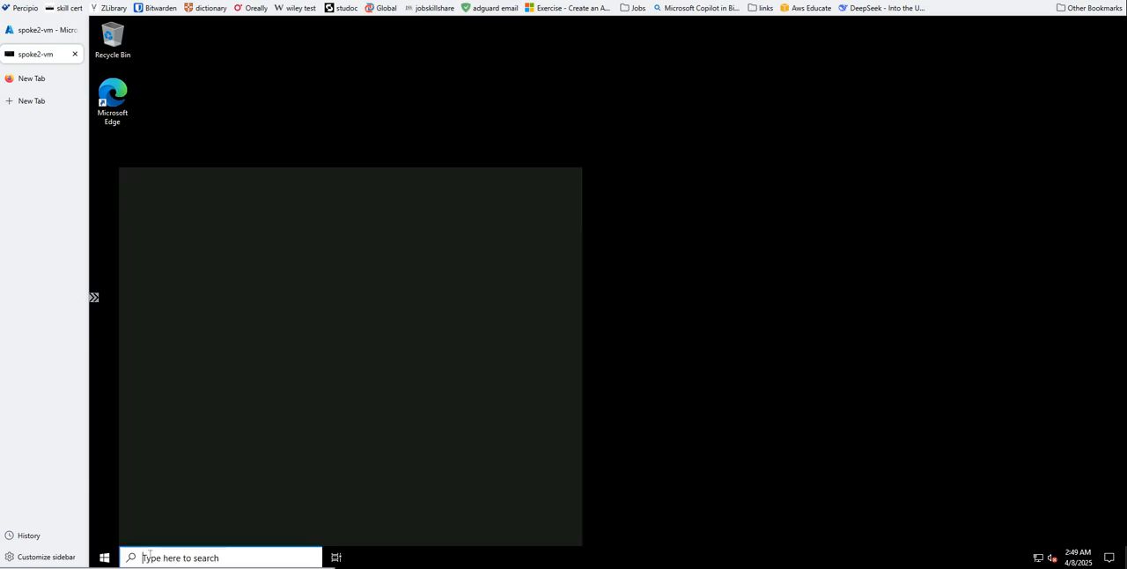
{"action": "type", "text": "rdp"}
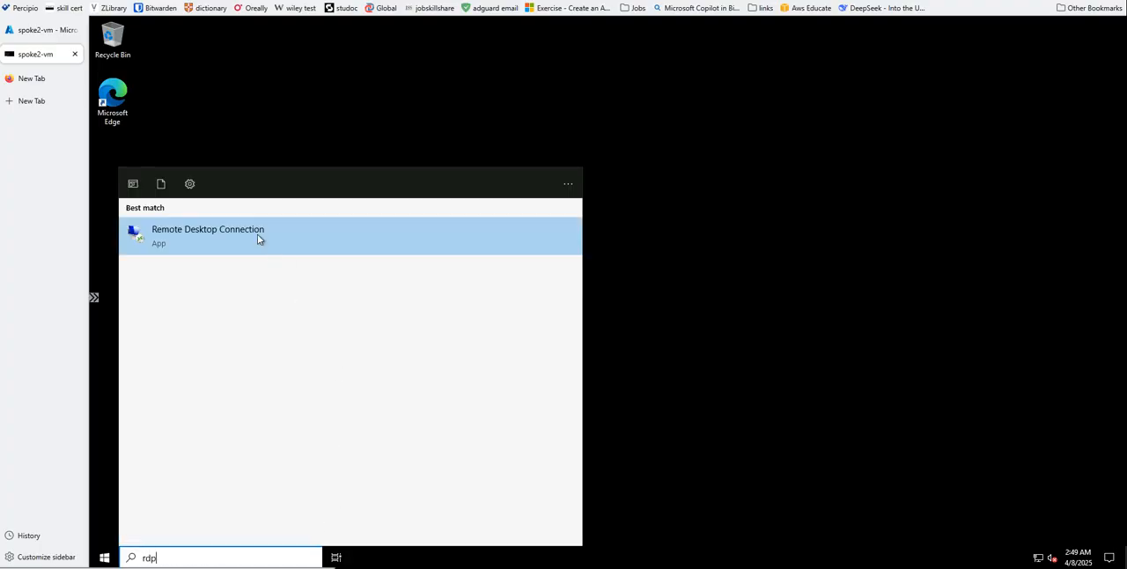
{"action": "left_click", "coordinate": [257, 235]}
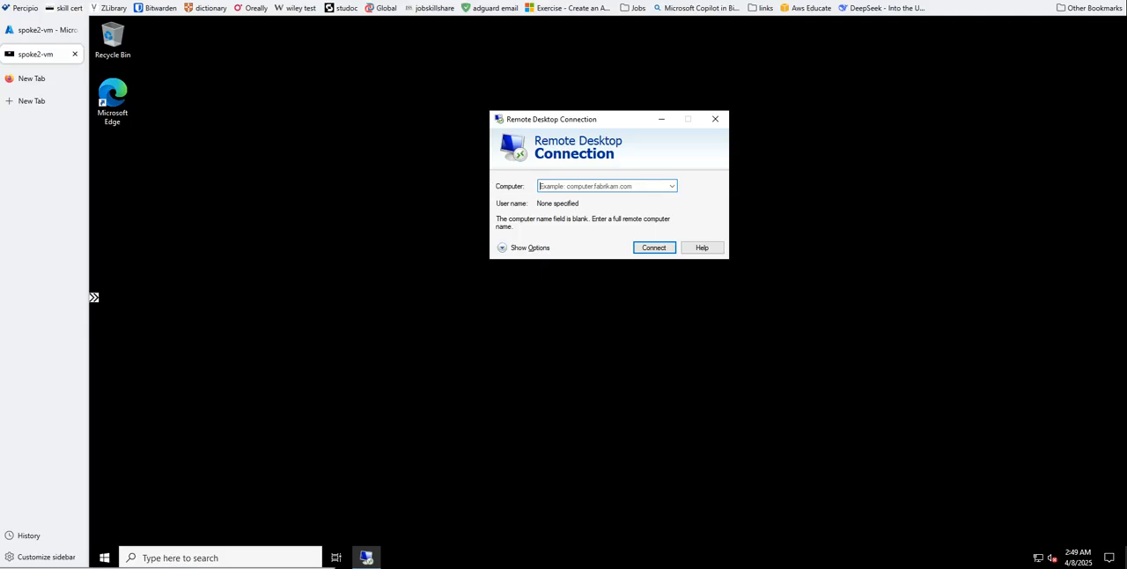
{"action": "type", "text": "192.168.0.4"}
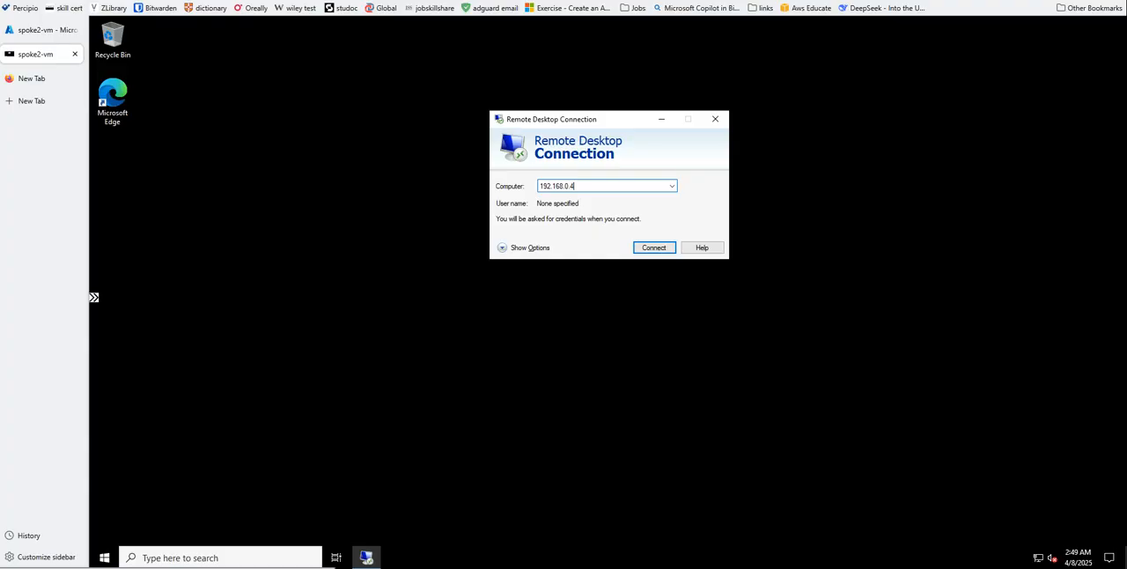
{"action": "left_click", "coordinate": [653, 249]}
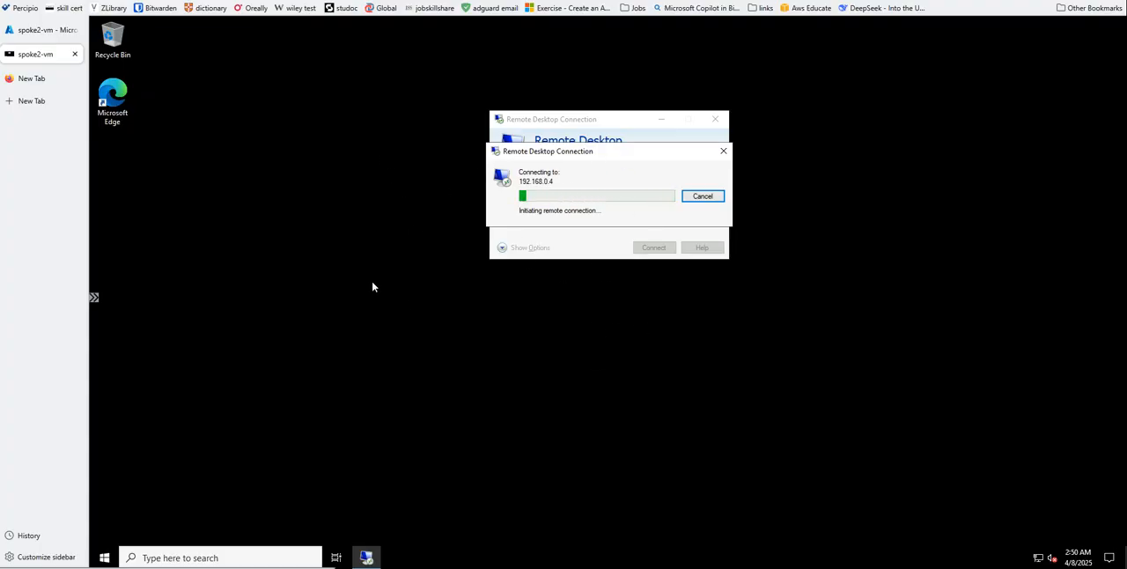
- Return to the Azure portal and open the network rules of Hub-Vnet-firewall-policy
{"action": "left_click", "coordinate": [39, 30]}
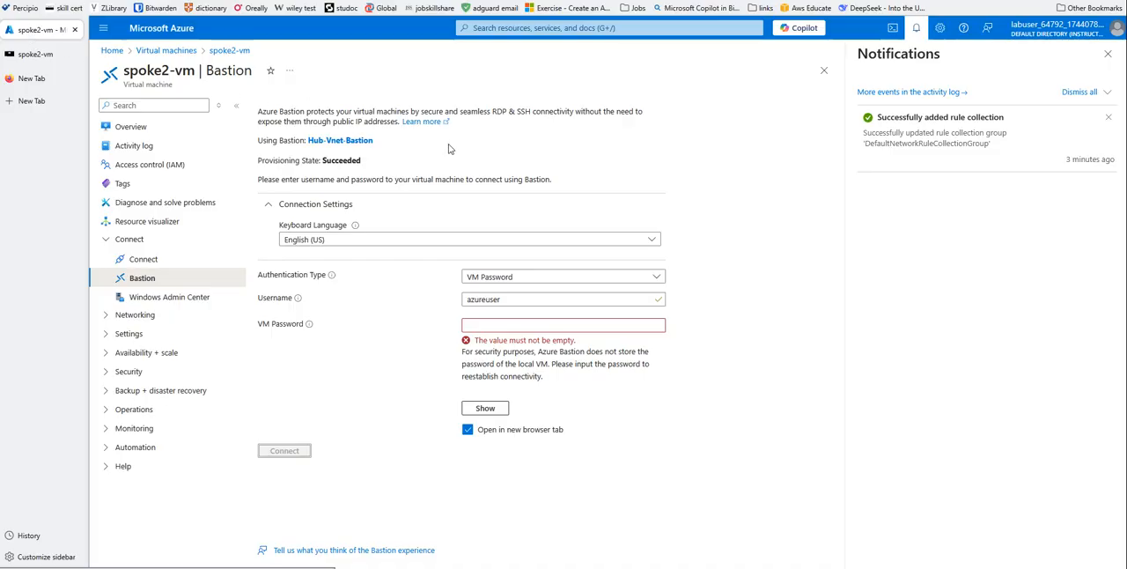
{"action": "left_click", "coordinate": [113, 50]}
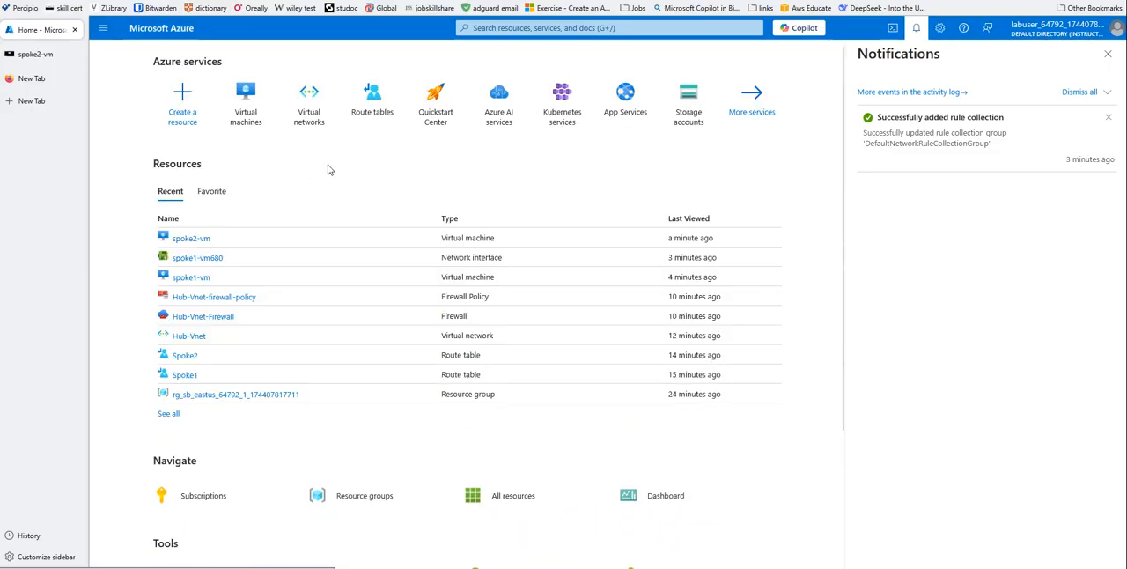
{"action": "left_click", "coordinate": [219, 299]}
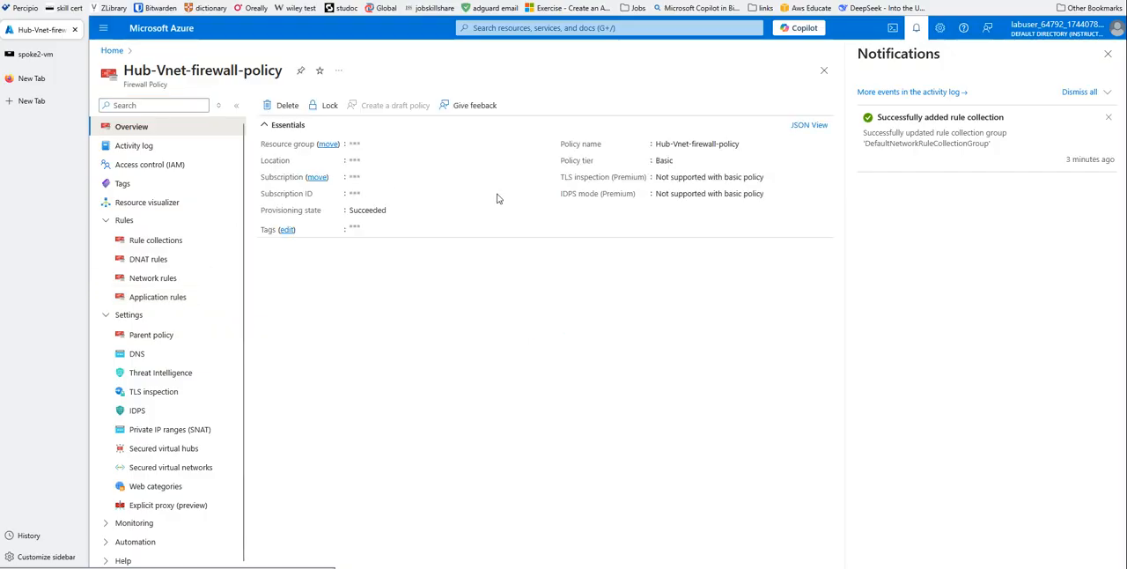
{"action": "left_click", "coordinate": [148, 281]}
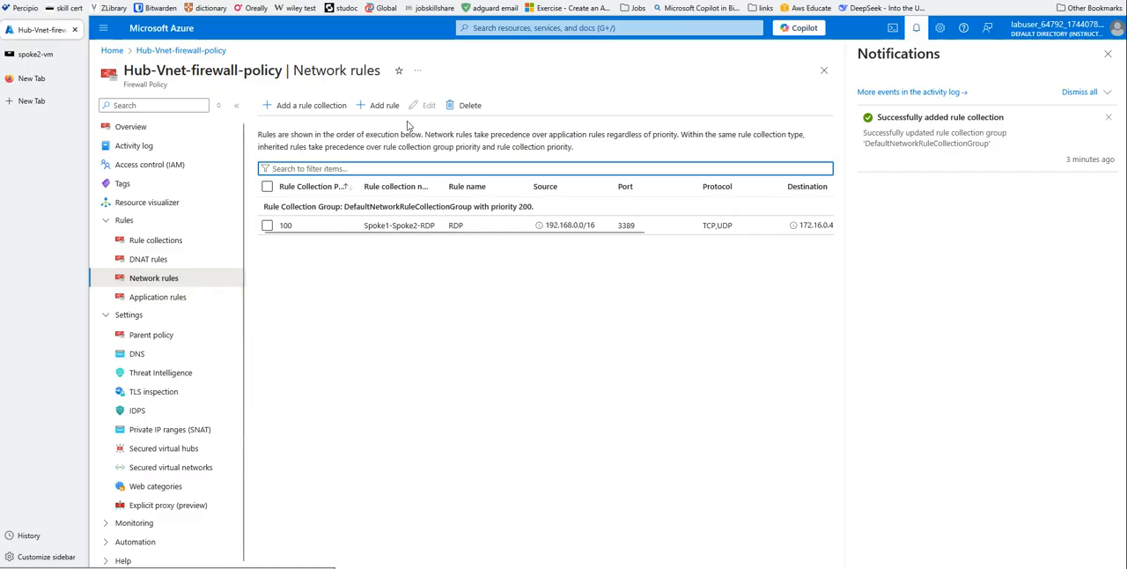
- Start a new network rule named RDP-2 in the Spoke1-Spoke2-RDP rule collection of DefaultNetworkRuleCollectionGroup
{"action": "left_click", "coordinate": [381, 106]}
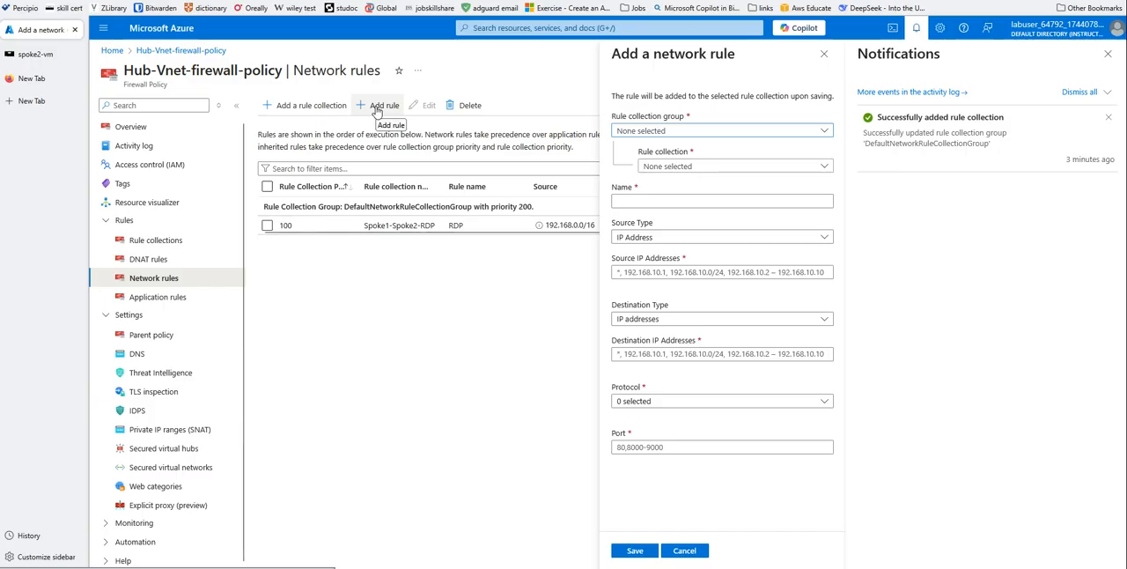
{"action": "left_click", "coordinate": [825, 131]}
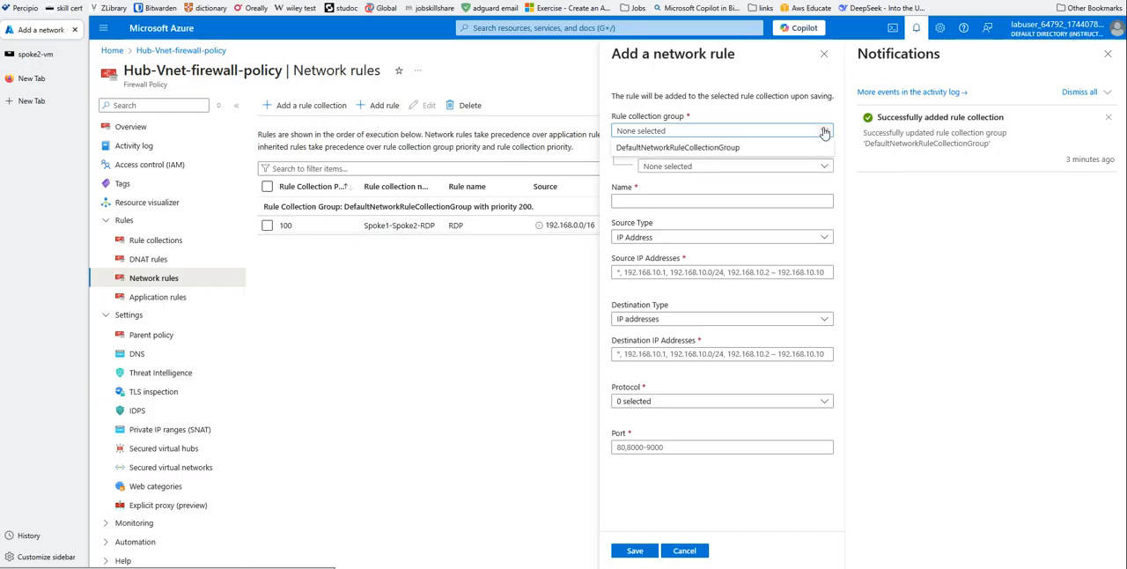
{"action": "left_click", "coordinate": [687, 147]}
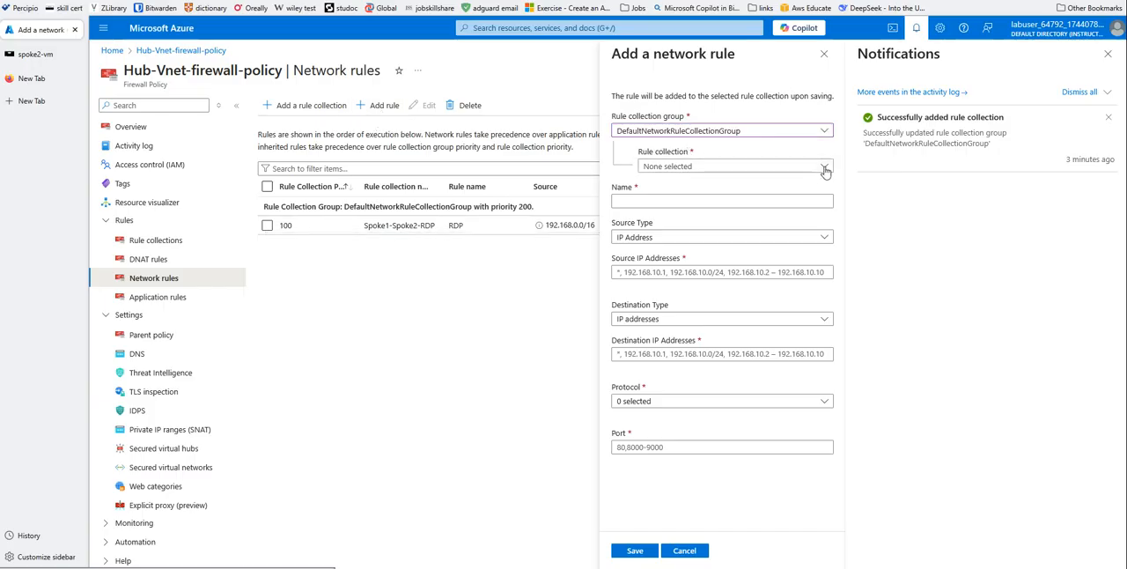
{"action": "left_click", "coordinate": [825, 169]}
{"action": "left_click", "coordinate": [687, 183]}
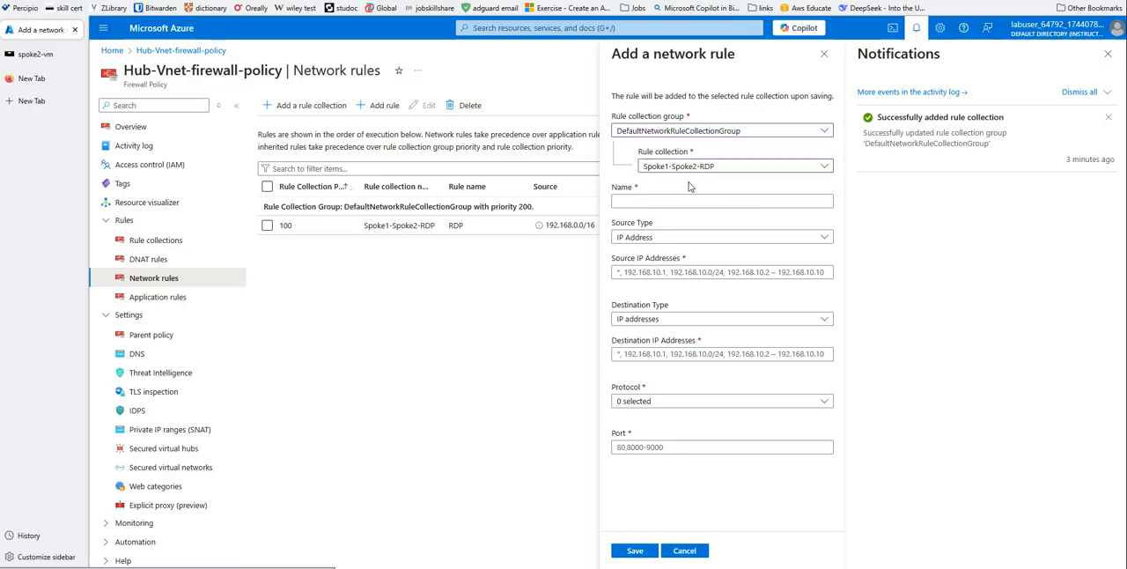
{"action": "left_click", "coordinate": [627, 200]}
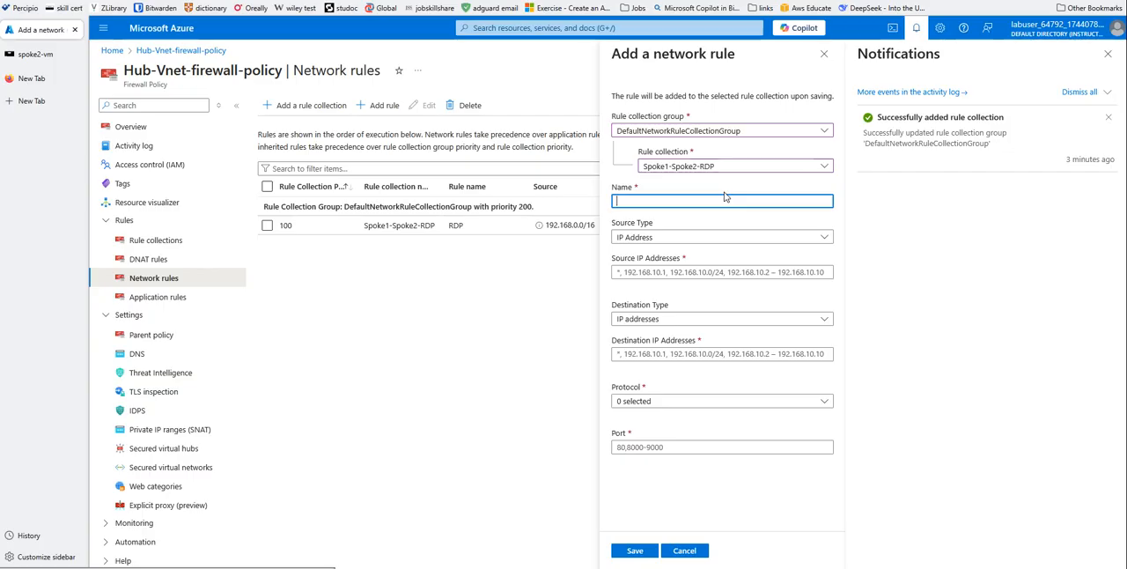
{"action": "type", "text": "RDp"}
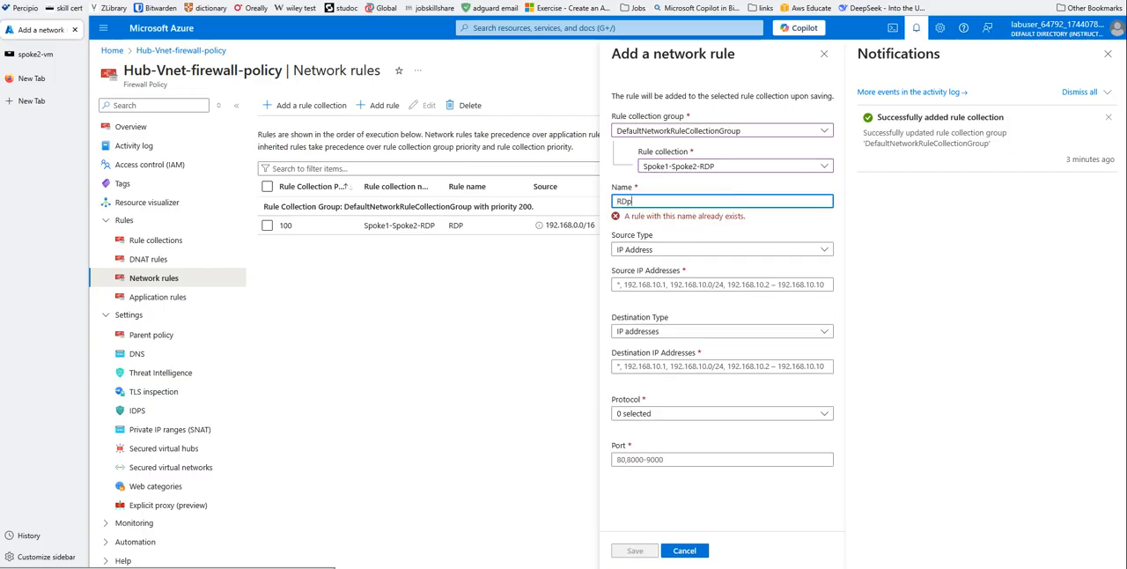
{"action": "key", "text": "BackSpace"}
{"action": "type", "text": "P"}
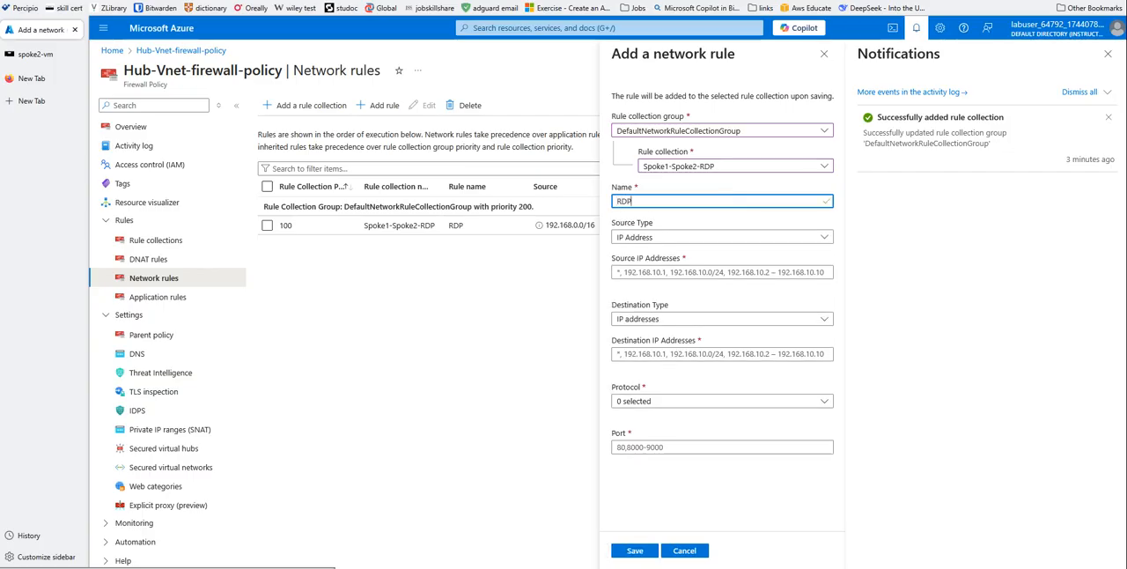
{"action": "type", "text": "-2"}
- Set the rule's source IP addresses to 172.16.0.0/16 and its destination IP addresses to 192.168.0.0/16
{"action": "left_click", "coordinate": [621, 274]}
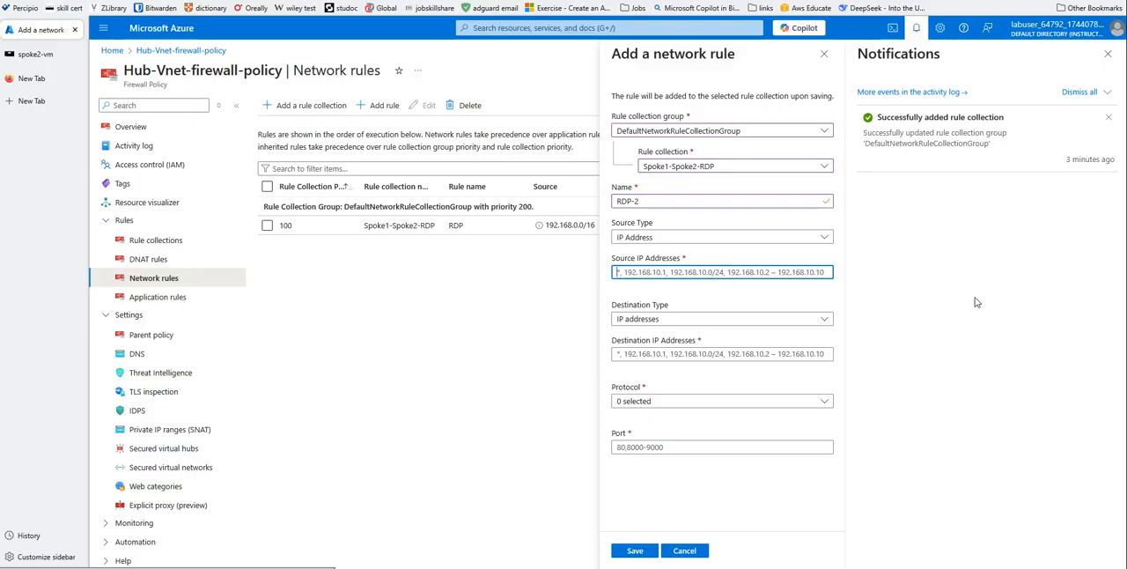
{"action": "type", "text": "172.16"}
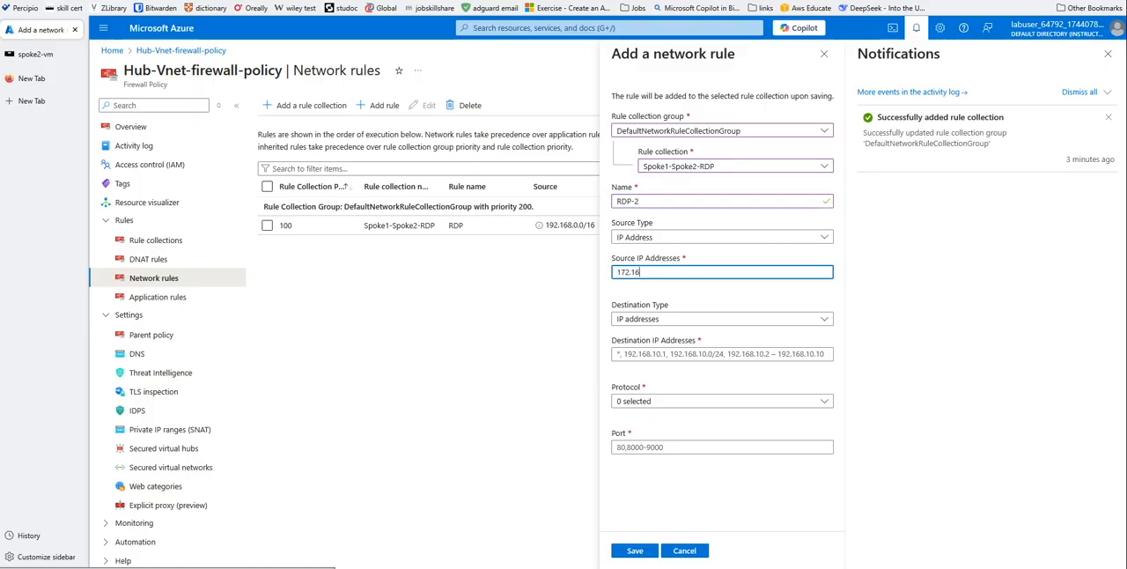
{"action": "type", "text": ".0."}
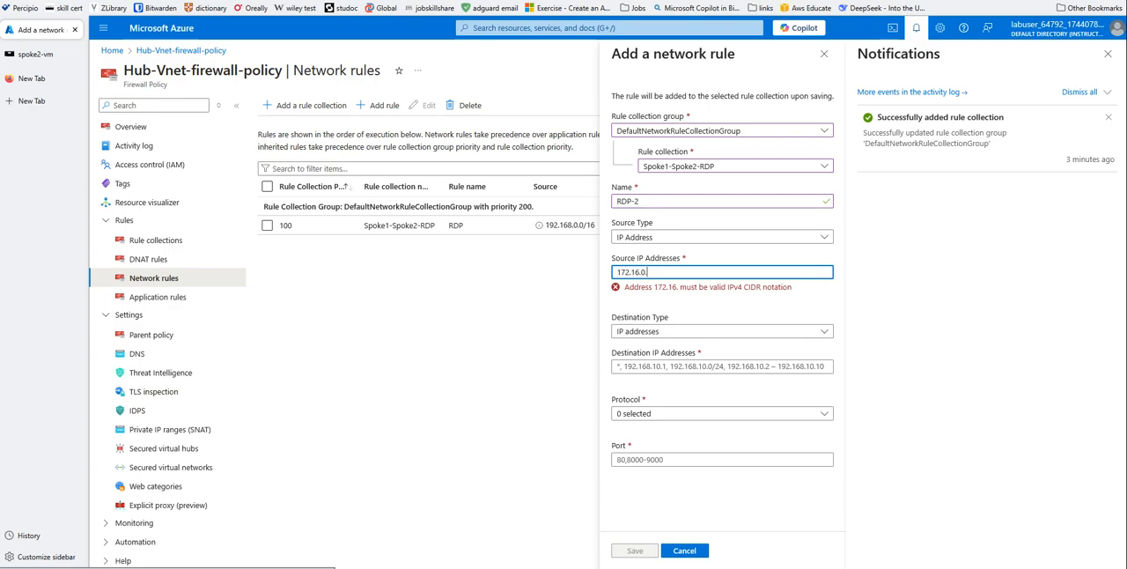
{"action": "type", "text": "0/16"}
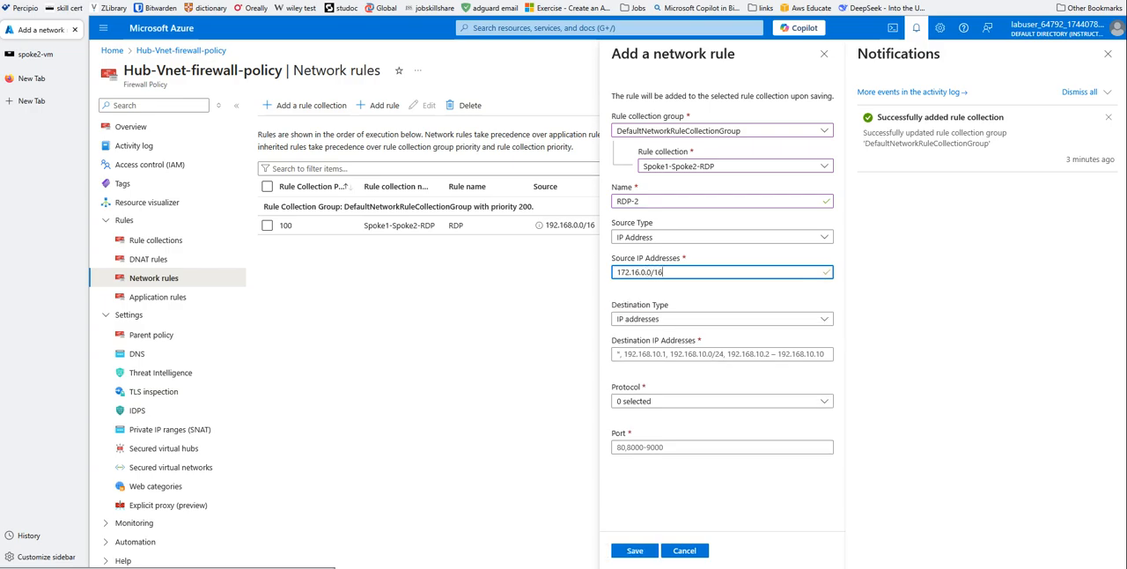
{"action": "left_click", "coordinate": [657, 322]}
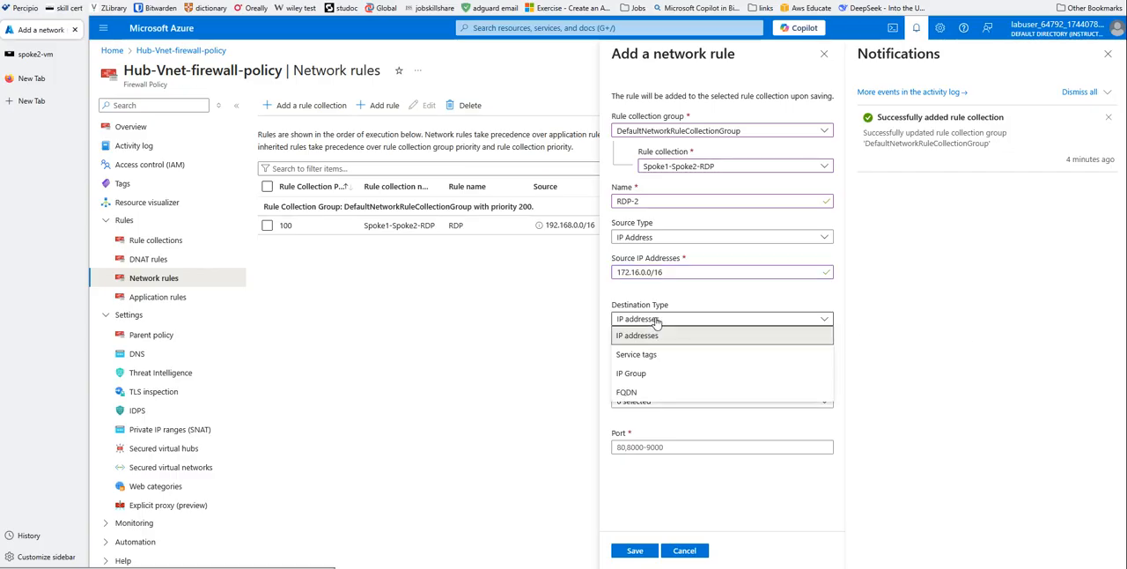
{"action": "left_click", "coordinate": [656, 335]}
{"action": "left_click", "coordinate": [630, 355]}
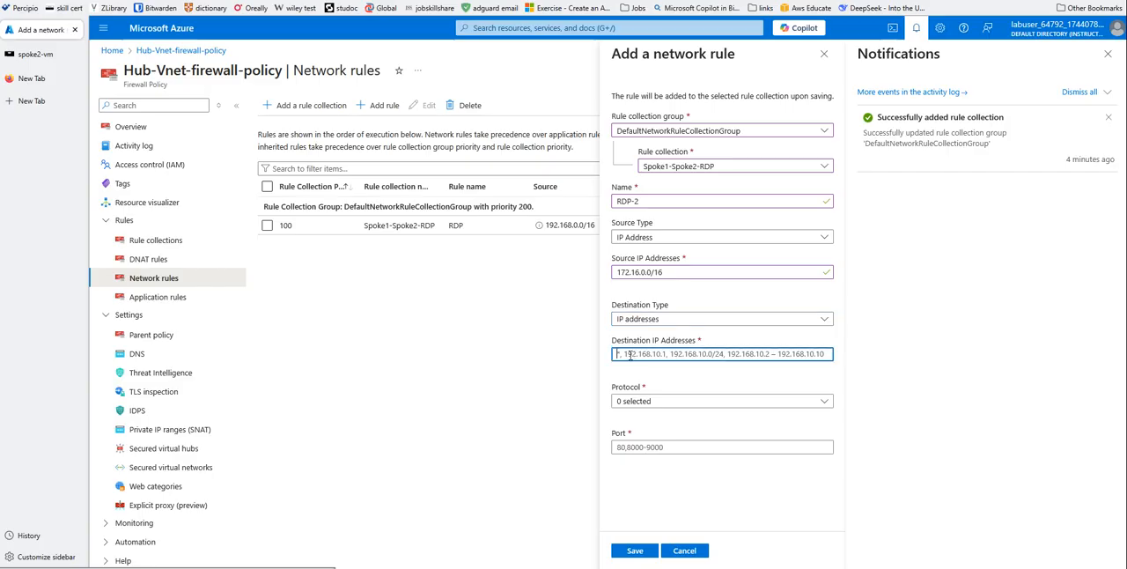
{"action": "type", "text": "192.1"}
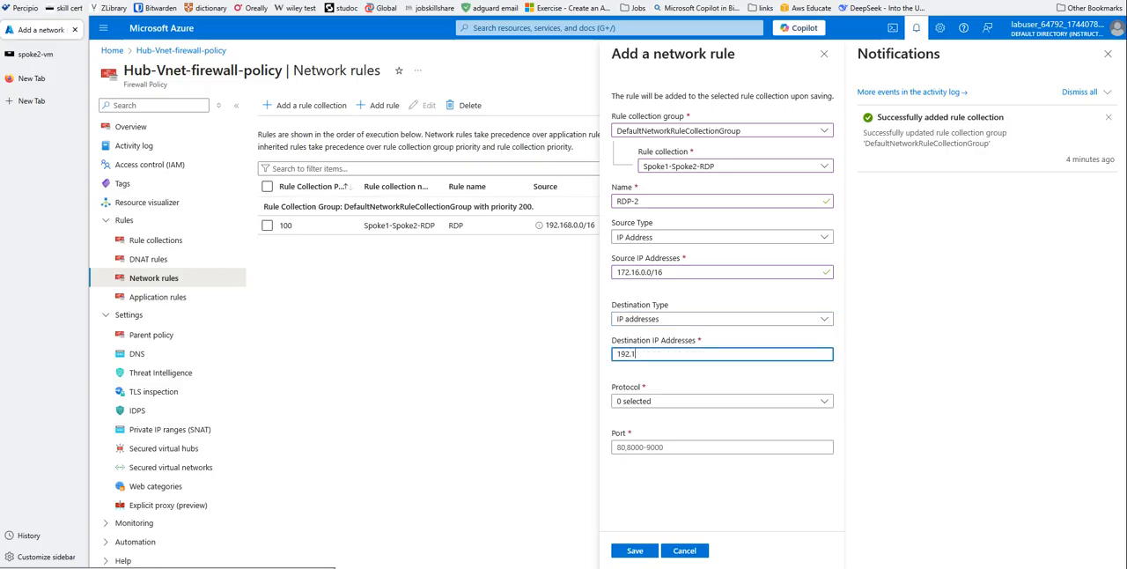
{"action": "type", "text": "68.0."}
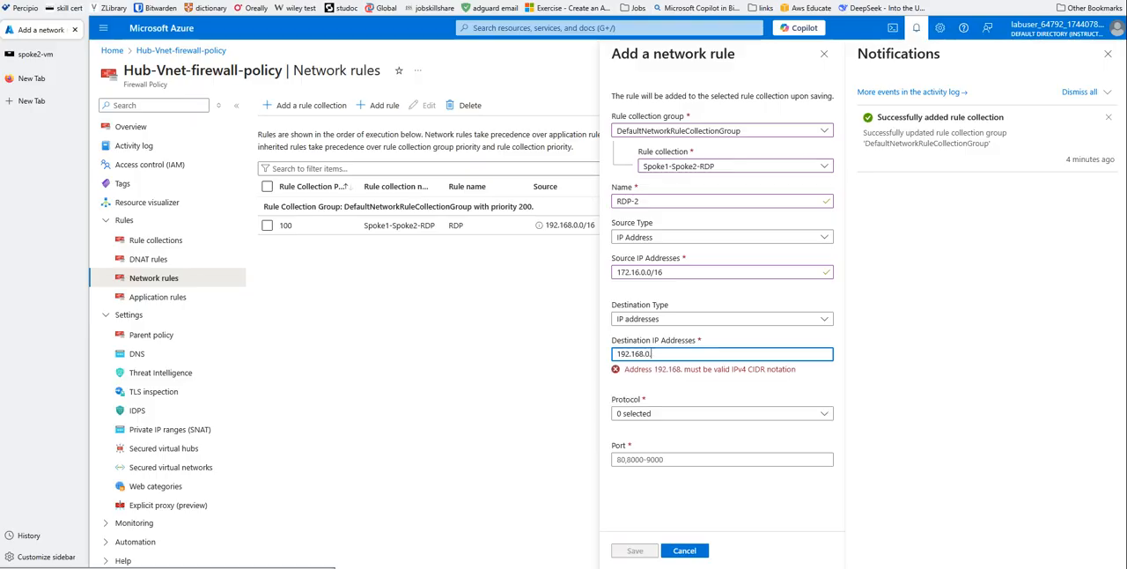
{"action": "type", "text": "0/16"}
- Allow the TCP and UDP protocols on port 3389 for rule RDP-2 and save it
{"action": "left_click", "coordinate": [825, 403]}
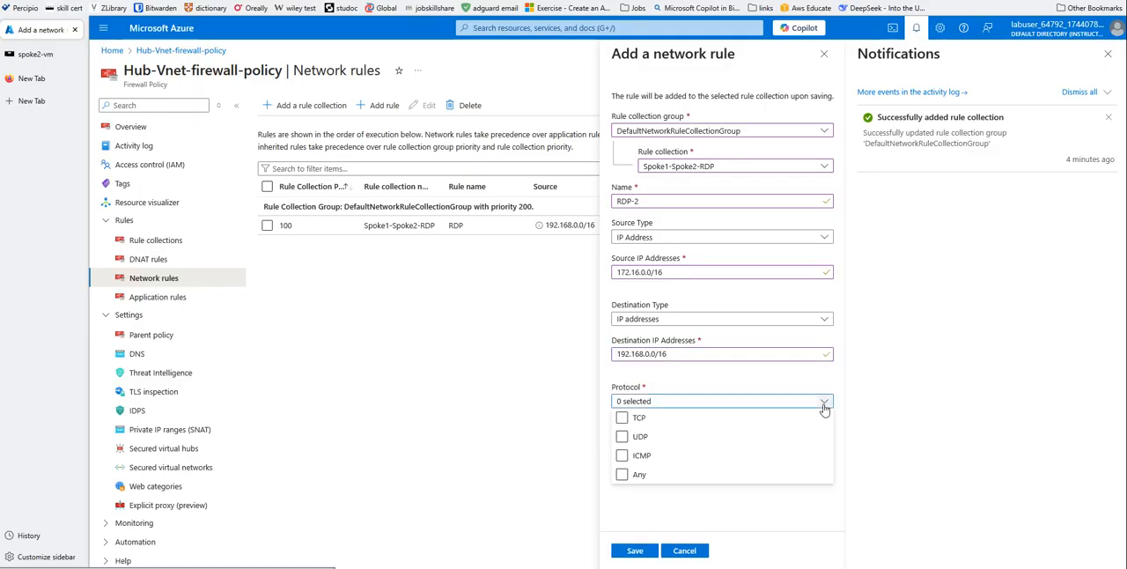
{"action": "left_click", "coordinate": [622, 419]}
{"action": "left_click", "coordinate": [623, 437]}
{"action": "left_click", "coordinate": [903, 434]}
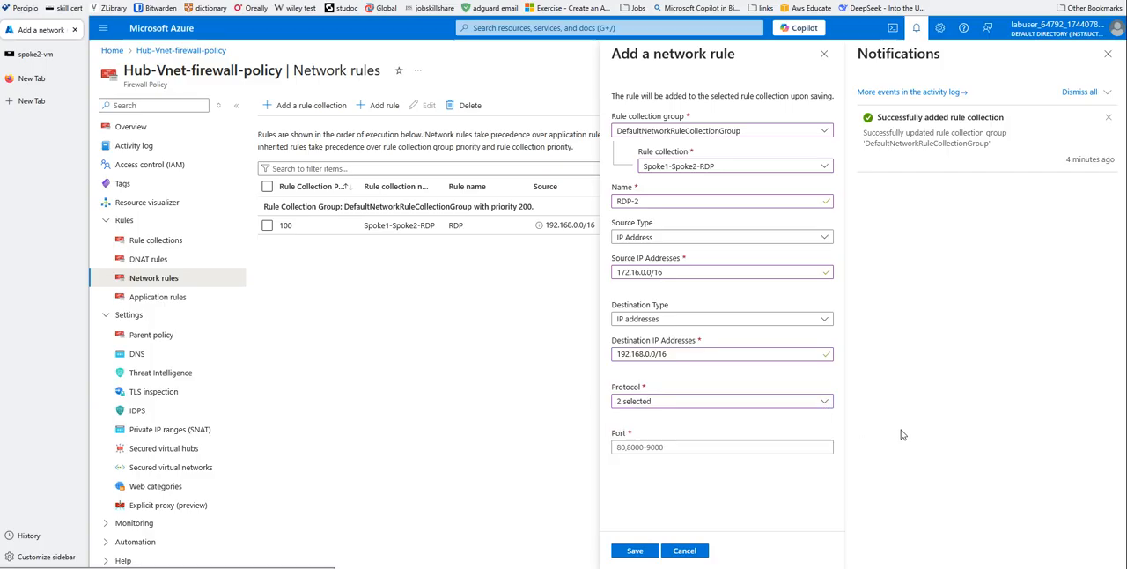
{"action": "left_click", "coordinate": [624, 451]}
{"action": "type", "text": "3389"}
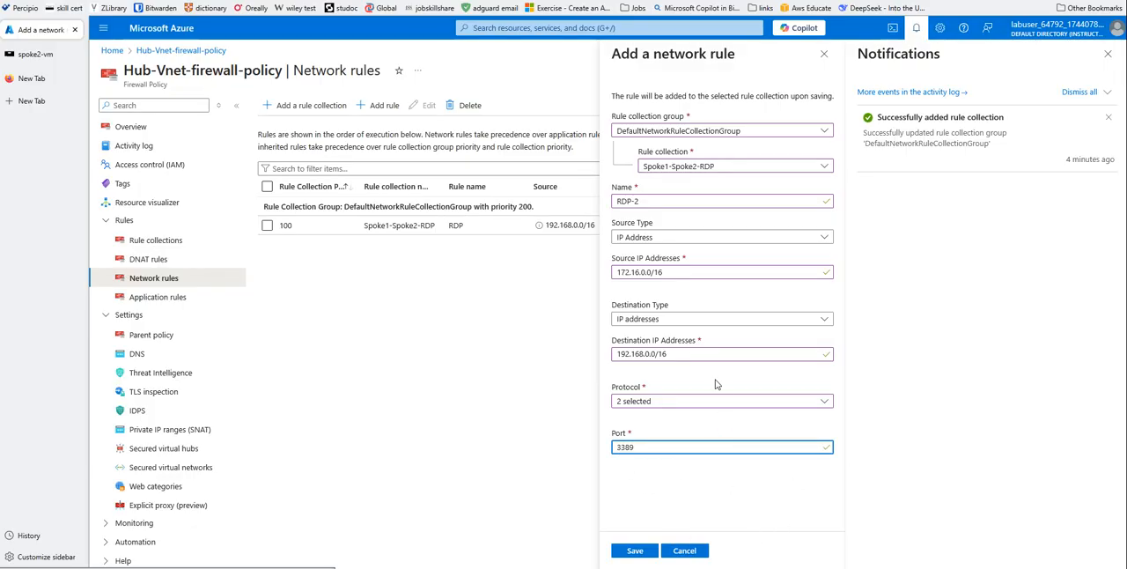
{"action": "left_click", "coordinate": [634, 554]}
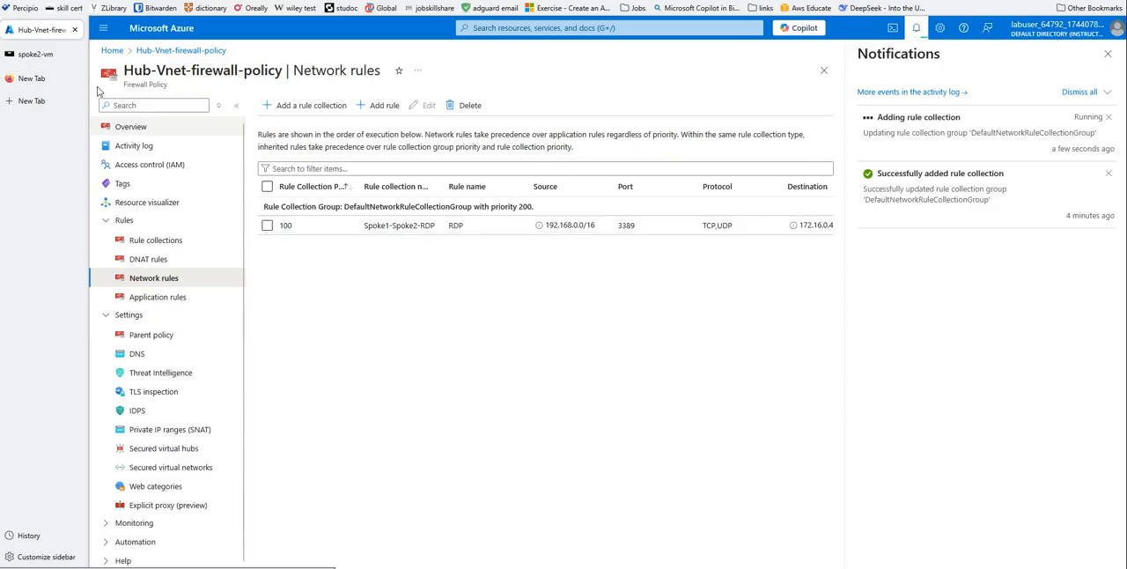
- Check the firewall rule update in the portal, dismiss the connection error on spoke2-vm and retry the remote desktop connection to 192.168.0.4
{"action": "left_click", "coordinate": [26, 55]}
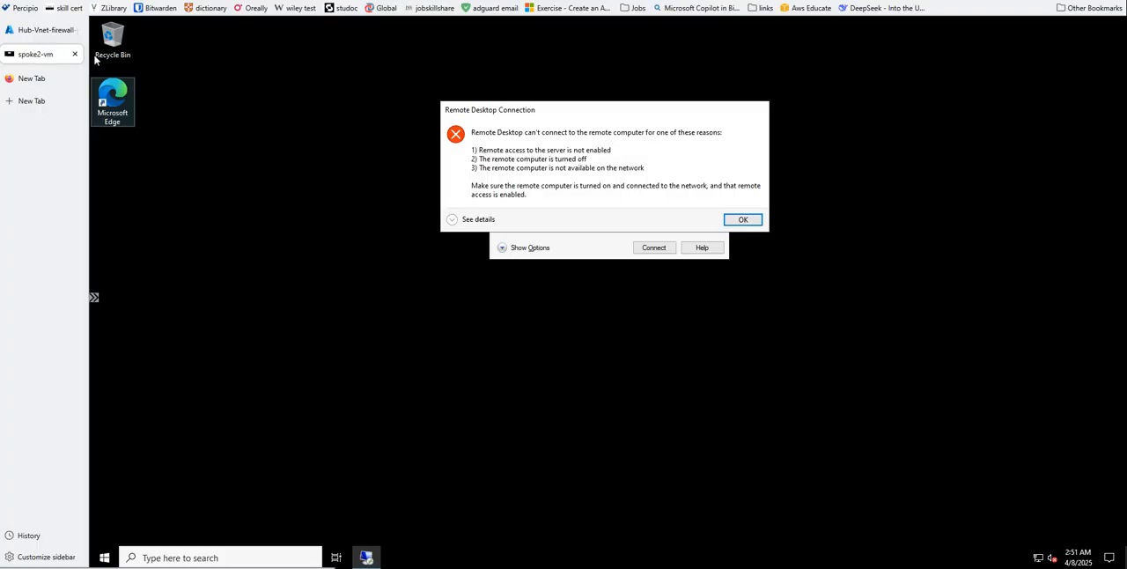
{"action": "left_click", "coordinate": [36, 35]}
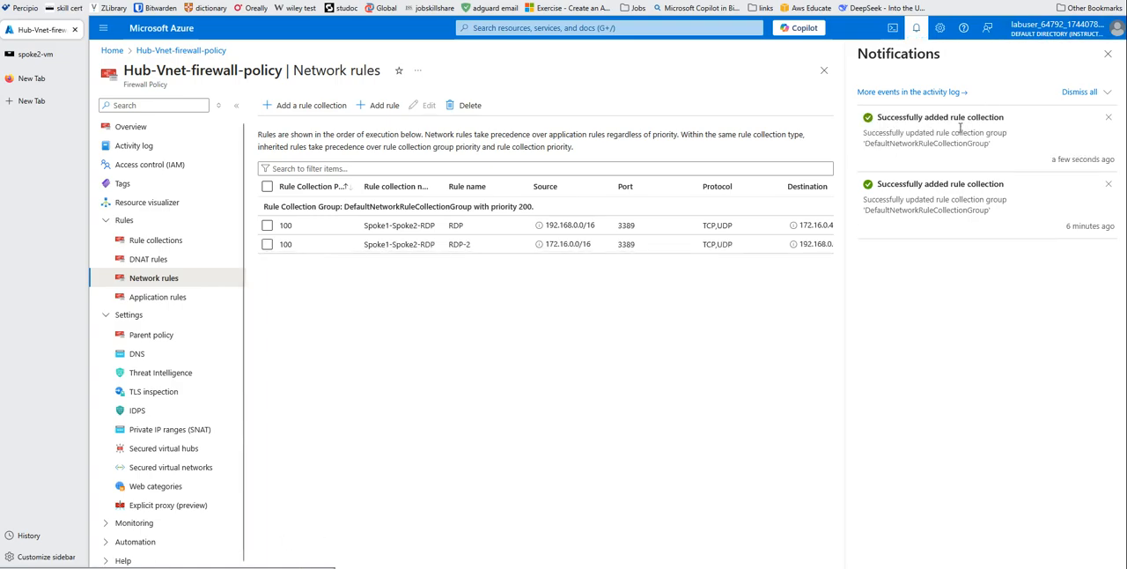
{"action": "left_click", "coordinate": [37, 55]}
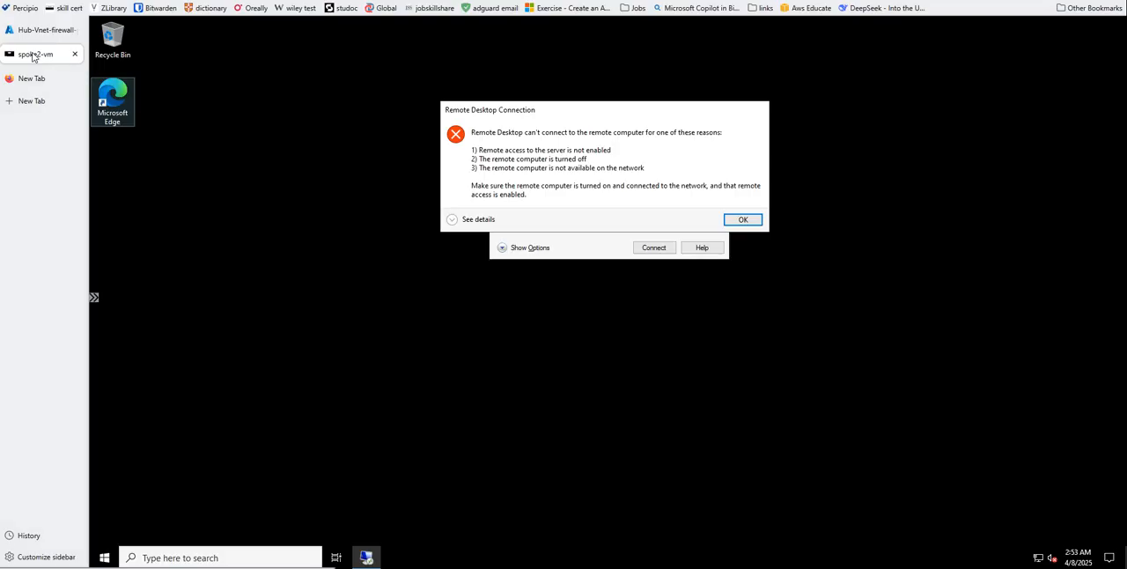
{"action": "left_click", "coordinate": [744, 220]}
{"action": "left_click", "coordinate": [649, 250]}
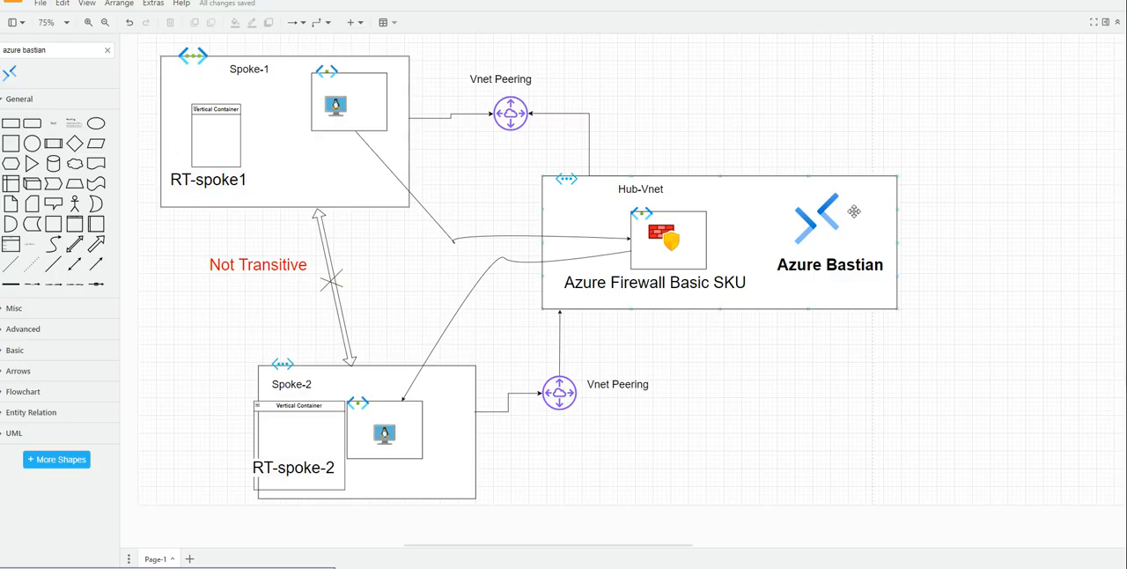
- Switch to the hub-and-spoke network diagram in draw.io and select the Spoke-2 network box
{"action": "left_click", "coordinate": [424, 477]}
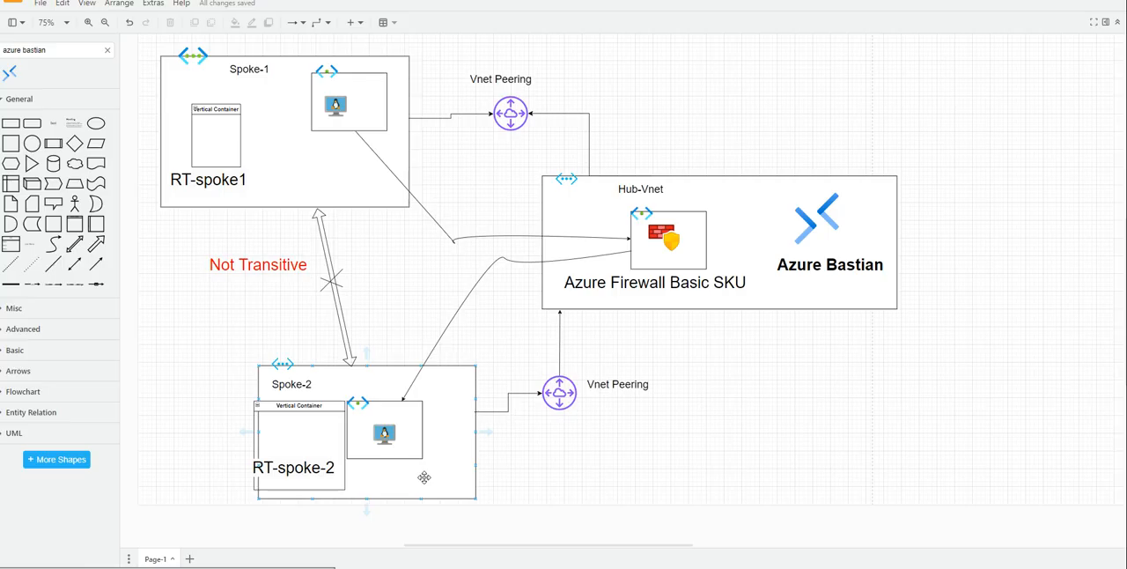